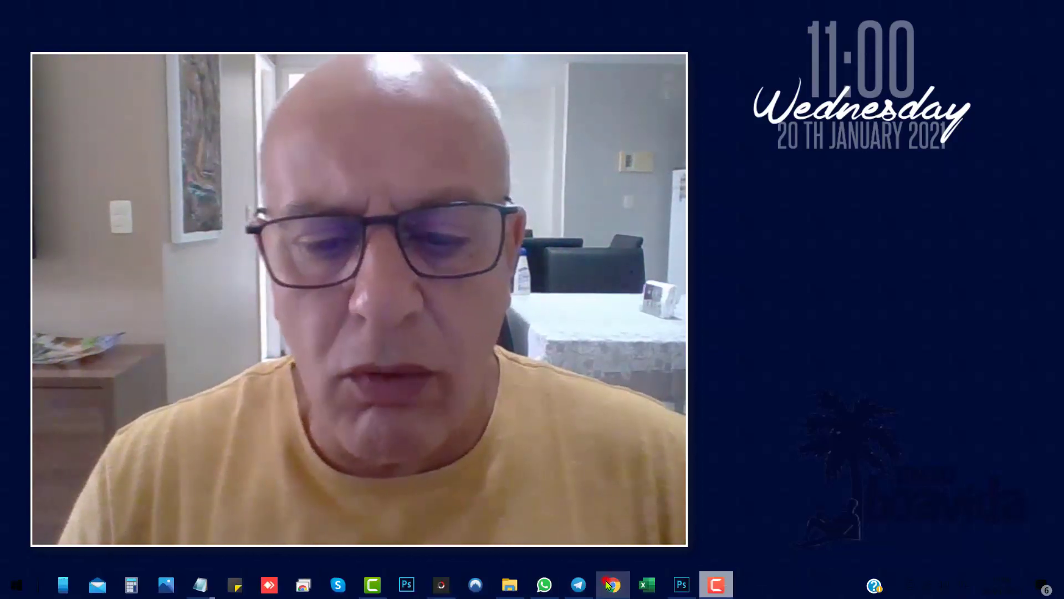
Switch to the Chrome window showing the football-data.co.uk home page
click(611, 584)
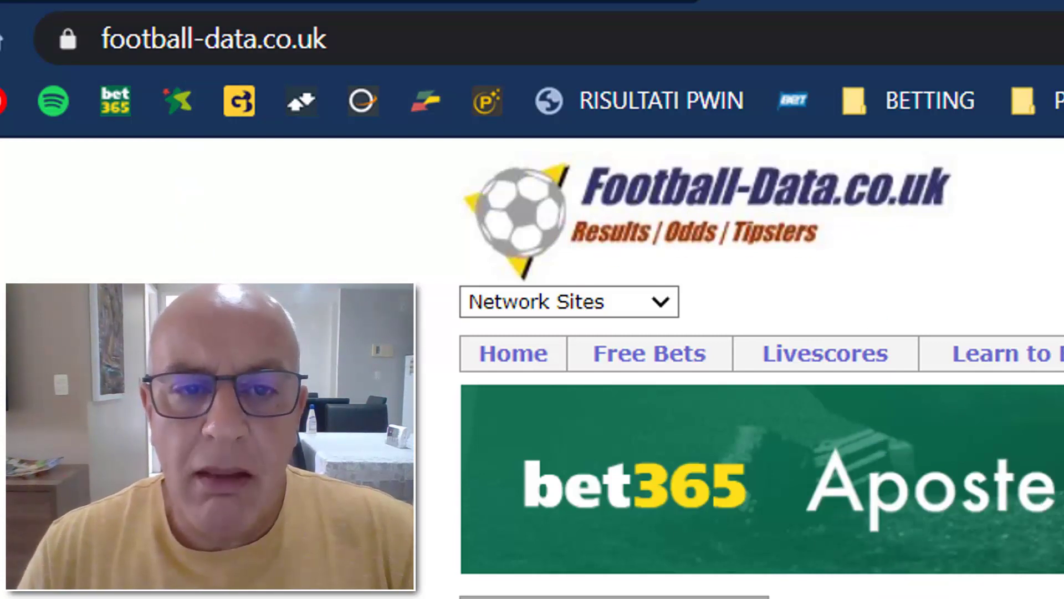
scroll(761, 368, down, 3)
scroll(762, 368, up, 3)
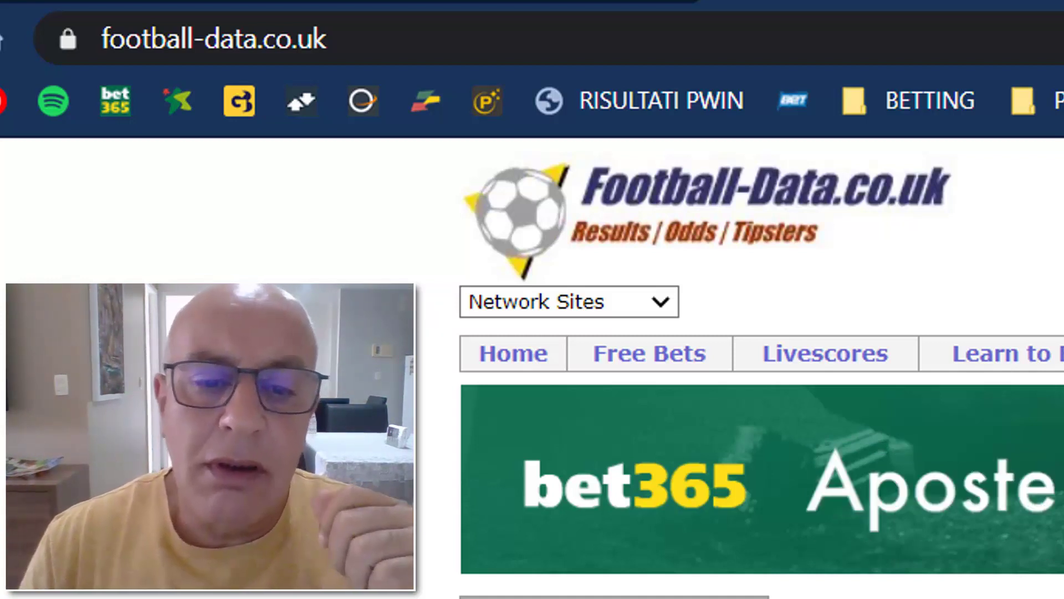
scroll(761, 366, down, 3)
scroll(762, 366, down, 3)
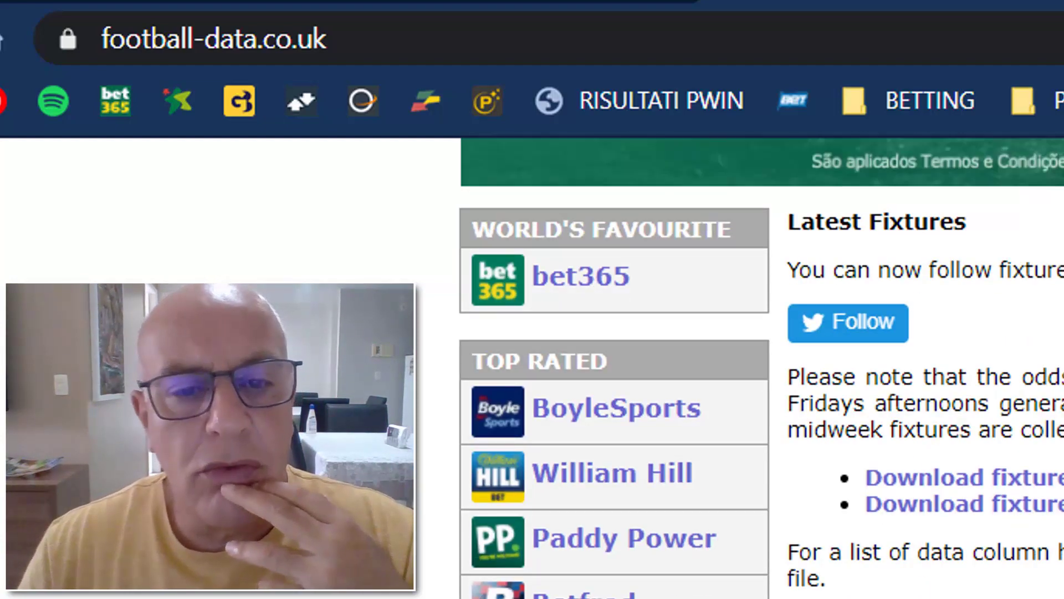
scroll(762, 366, down, 5)
scroll(762, 366, down, 5)
scroll(761, 366, up, 10)
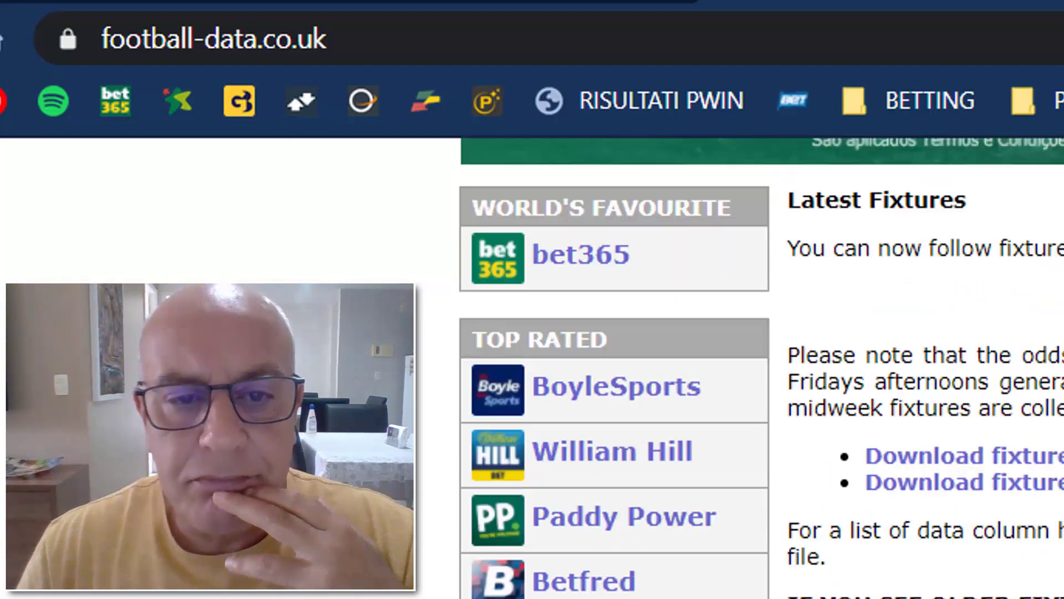
scroll(761, 366, up, 3)
scroll(762, 366, up, 3)
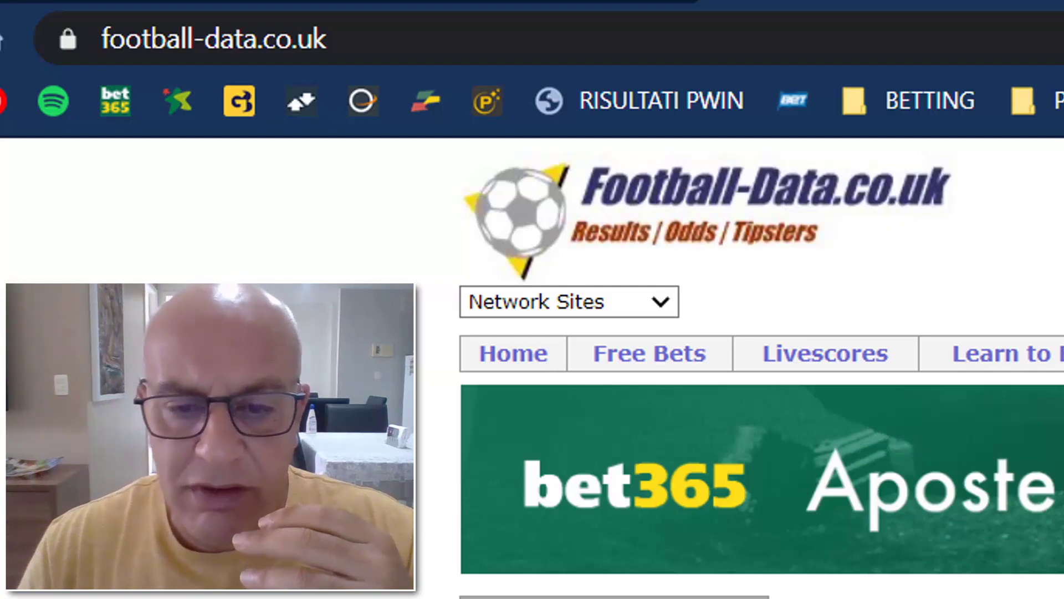
scroll(633, 383, down, 3)
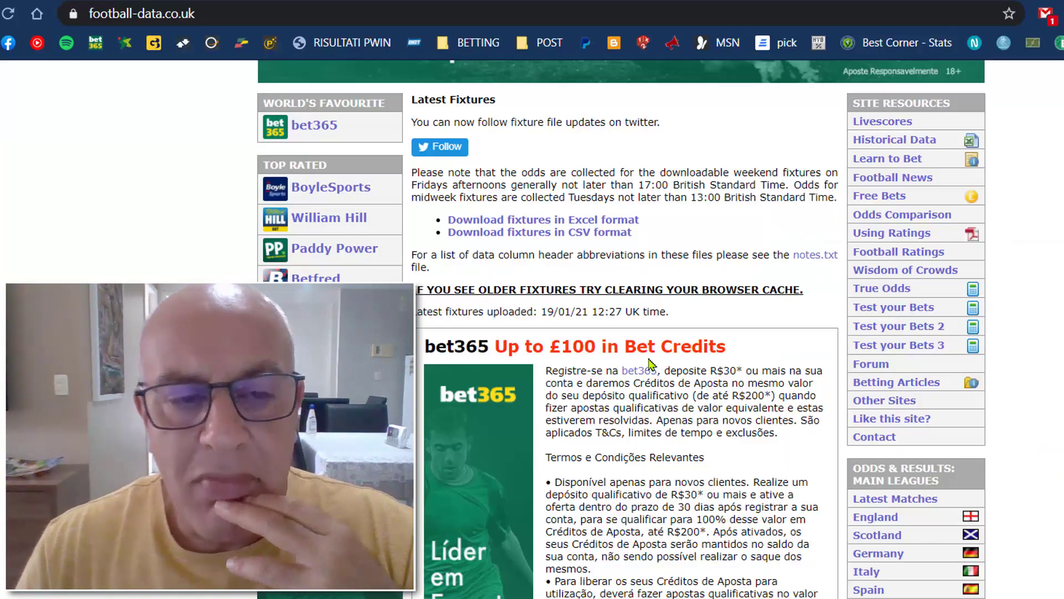
scroll(651, 365, up, 3)
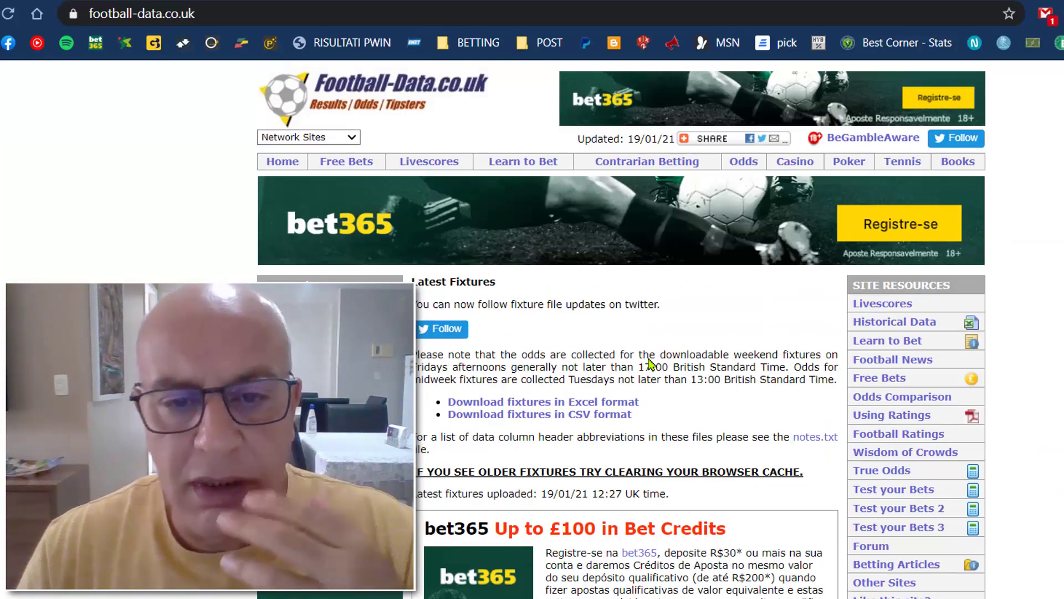
scroll(649, 357, down, 2)
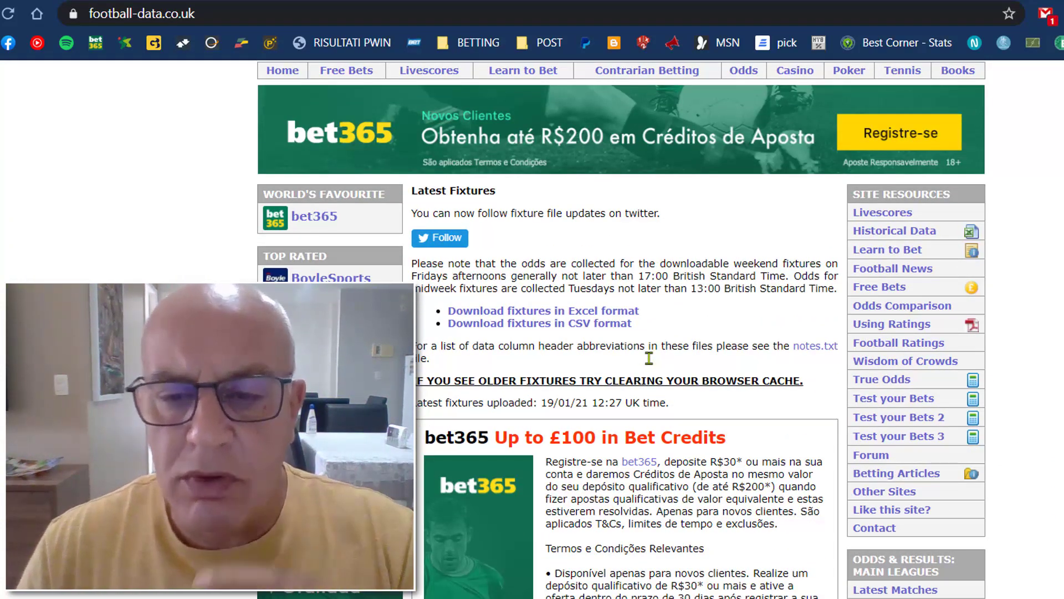
scroll(728, 337, down, 2)
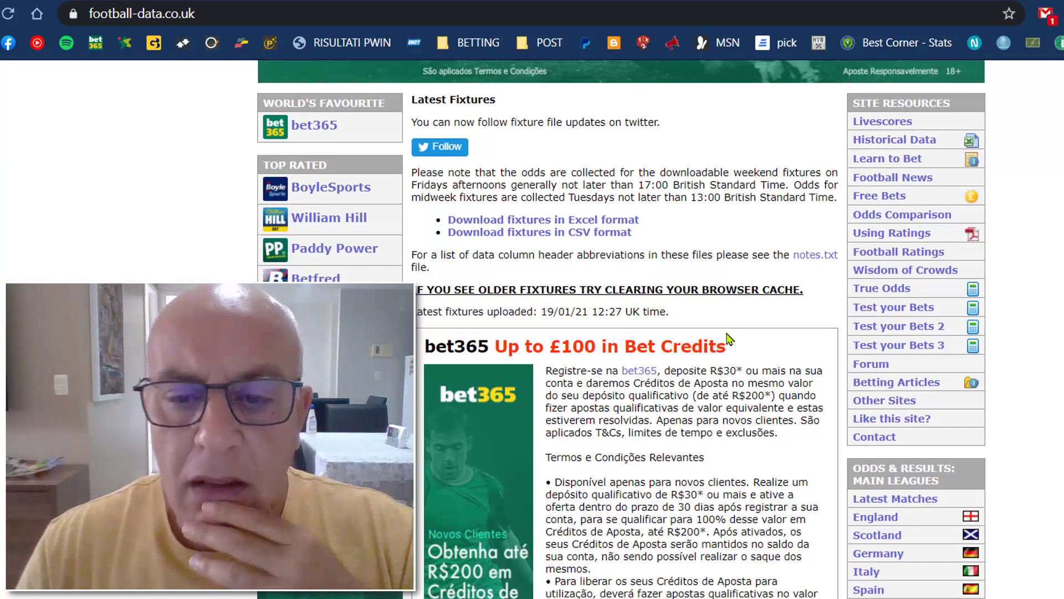
scroll(727, 337, down, 4)
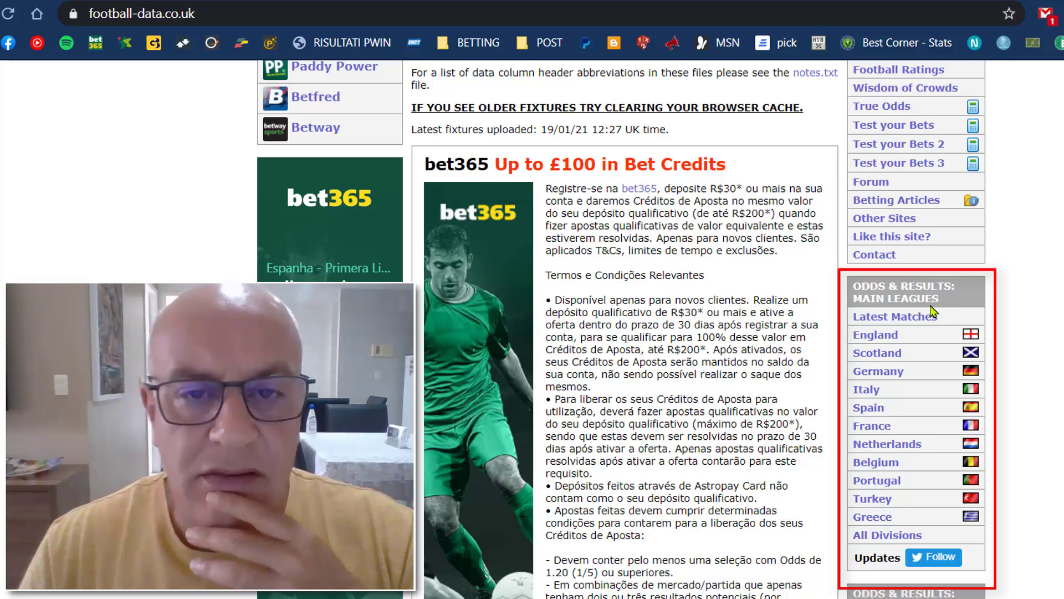
scroll(935, 302, down, 2)
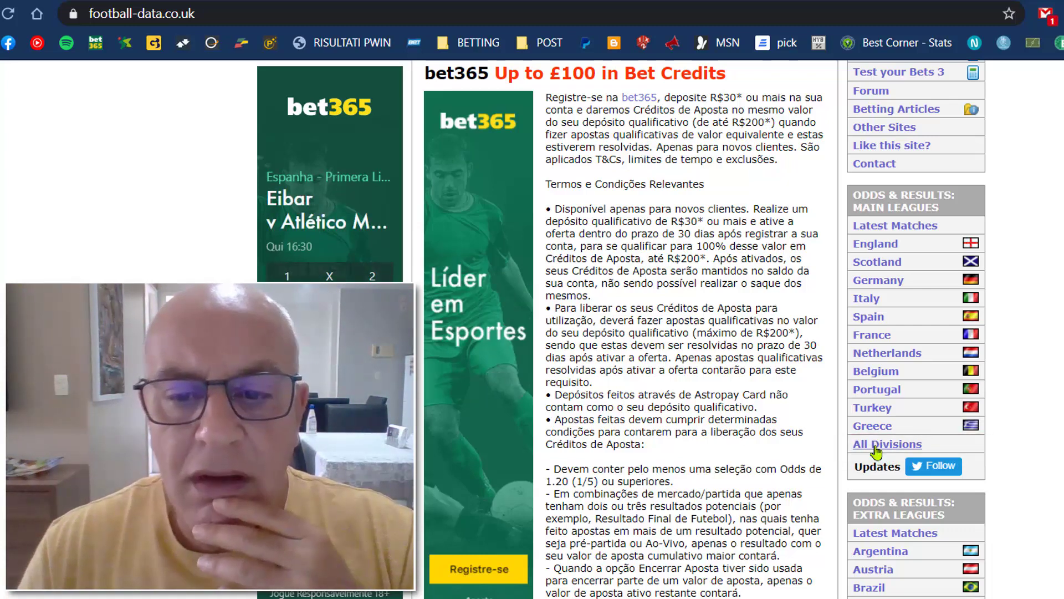
Open the All Divisions data files page, dismiss Google Translate, and browse the Excel and CSV season lists
click(875, 448)
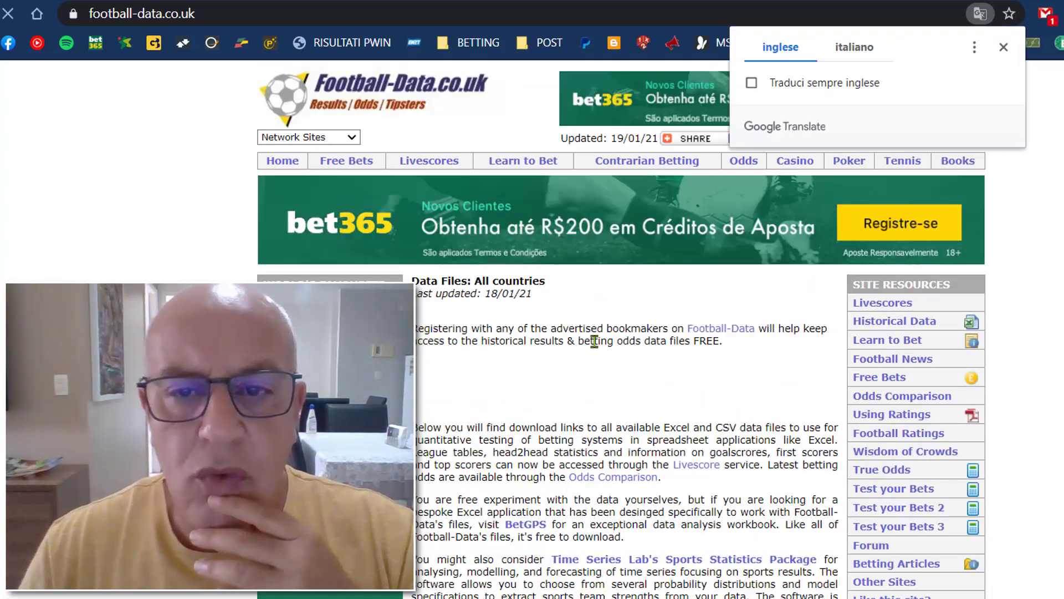
click(1004, 47)
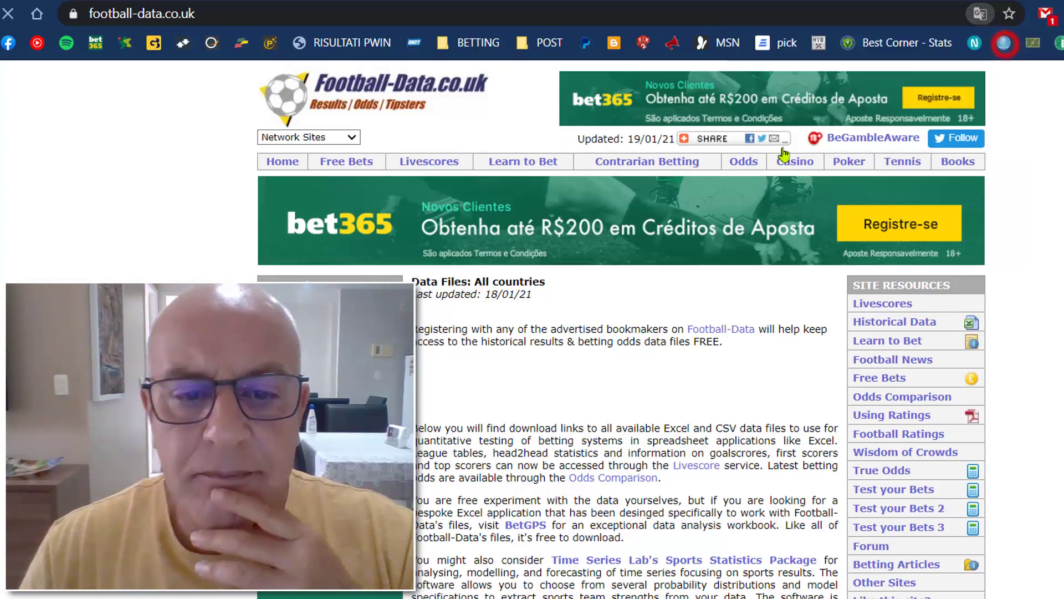
scroll(630, 278, down, 5)
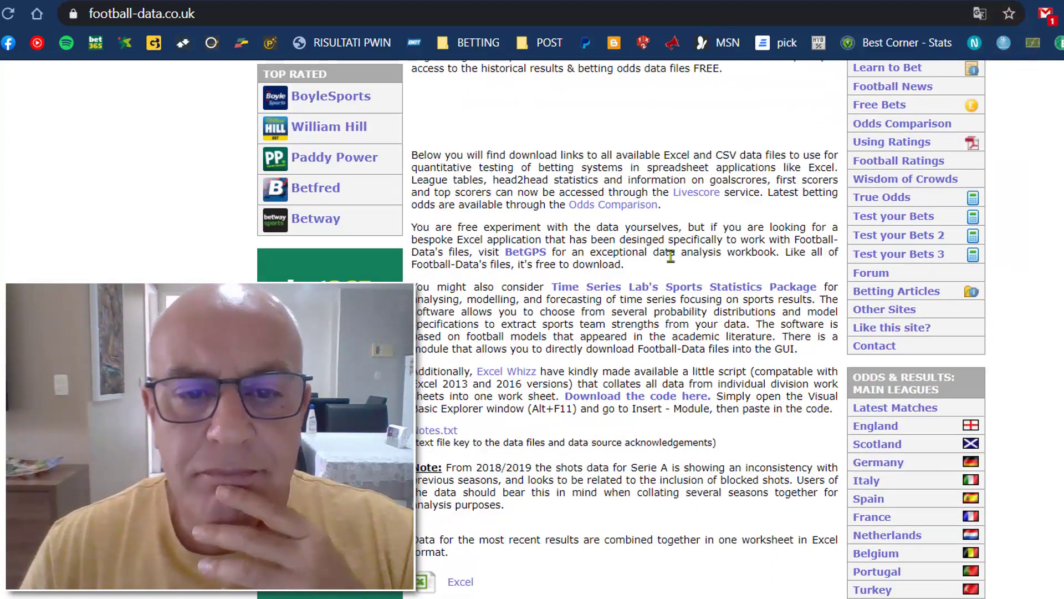
scroll(671, 257, down, 4)
scroll(672, 259, down, 4)
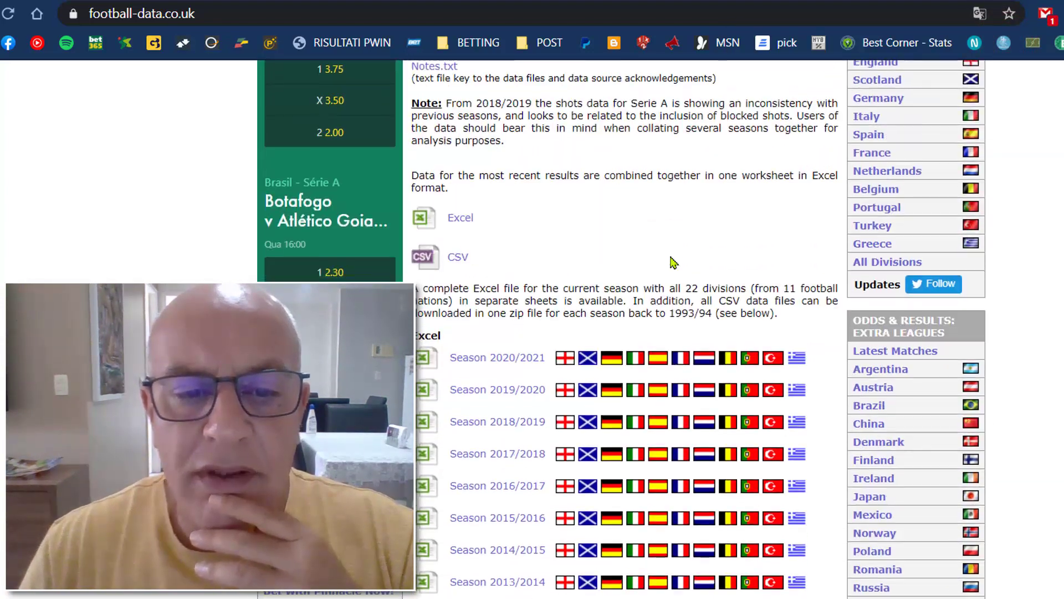
scroll(672, 261, down, 2)
scroll(672, 260, down, 3)
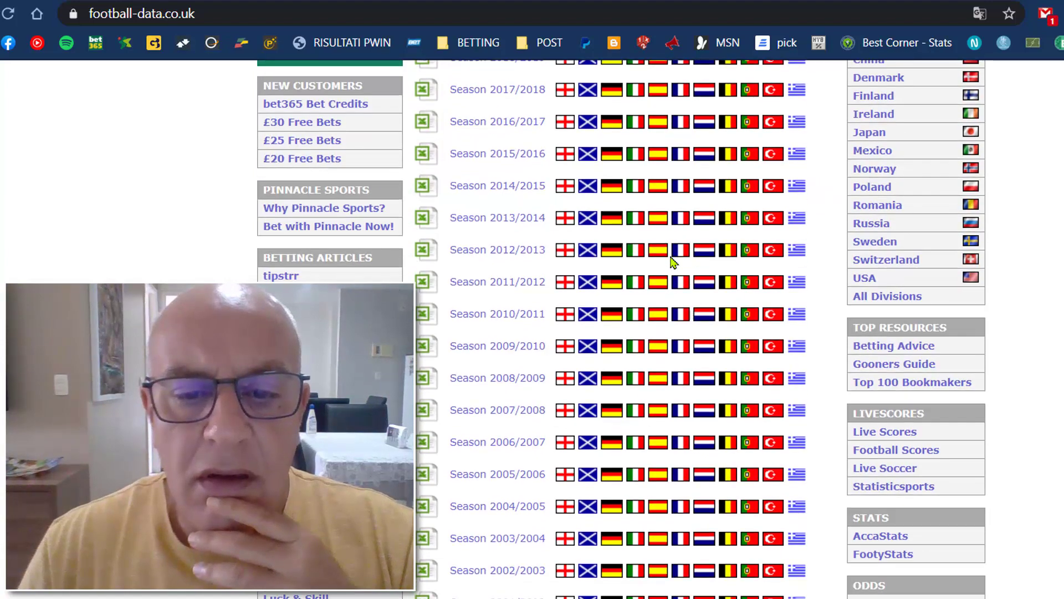
scroll(672, 261, down, 2)
scroll(672, 260, down, 3)
scroll(672, 260, down, 3)
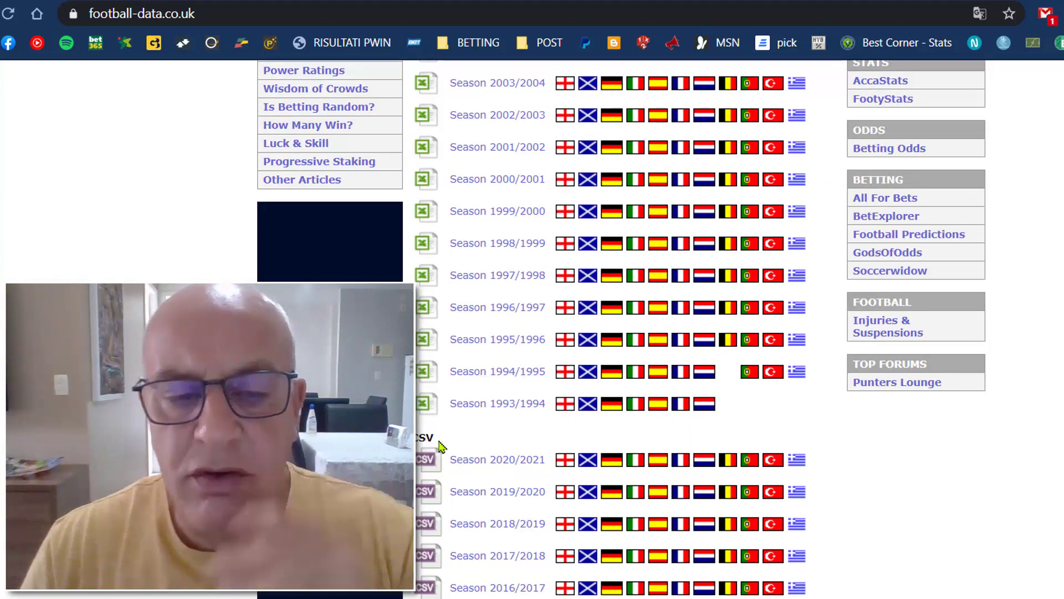
scroll(468, 445, down, 2)
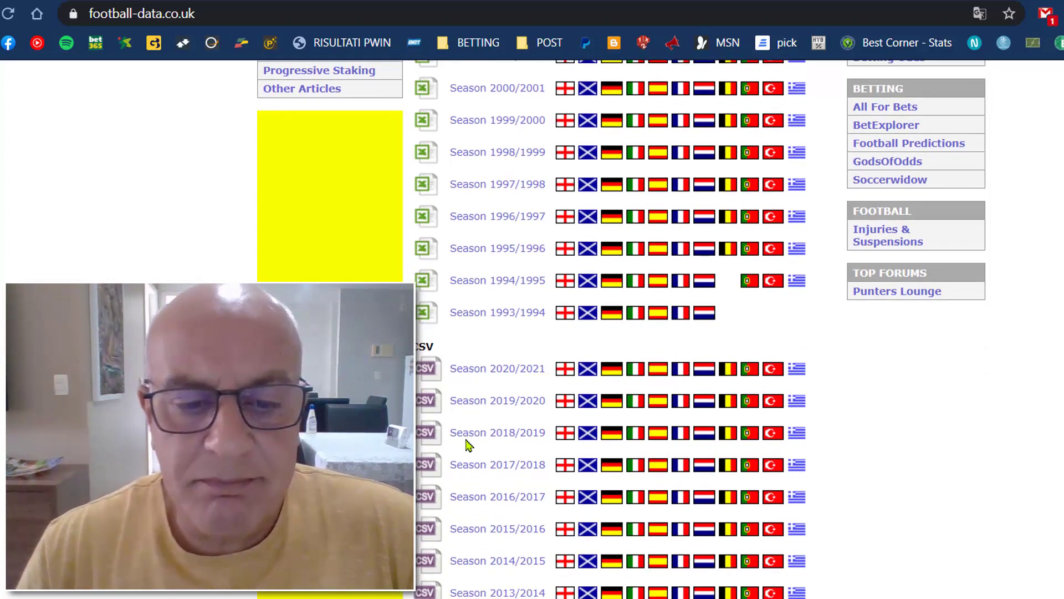
scroll(468, 445, down, 3)
scroll(468, 445, down, 2)
scroll(469, 445, down, 2)
scroll(468, 445, down, 3)
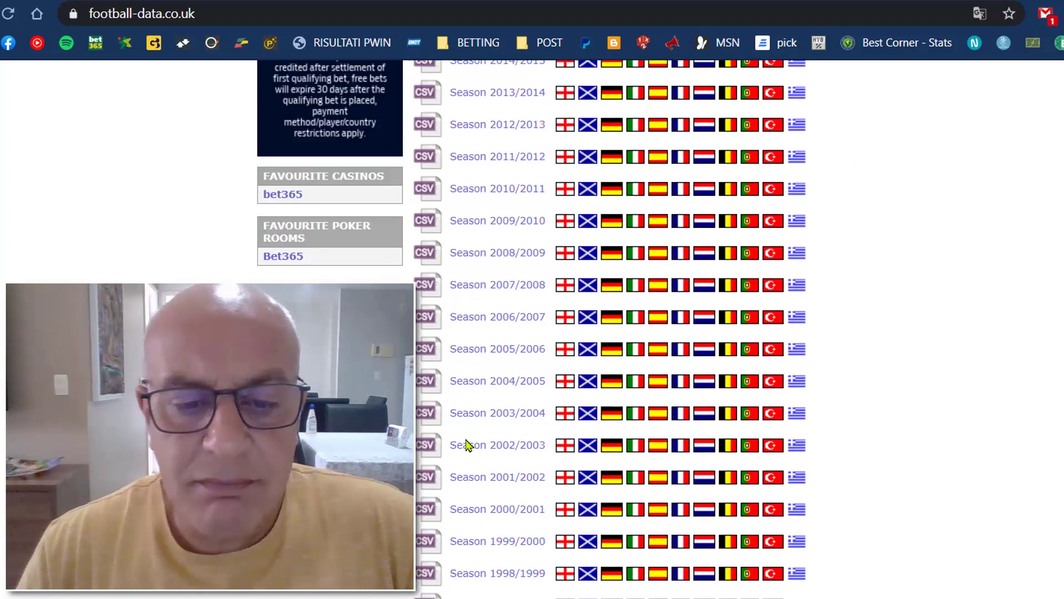
scroll(467, 445, up, 6)
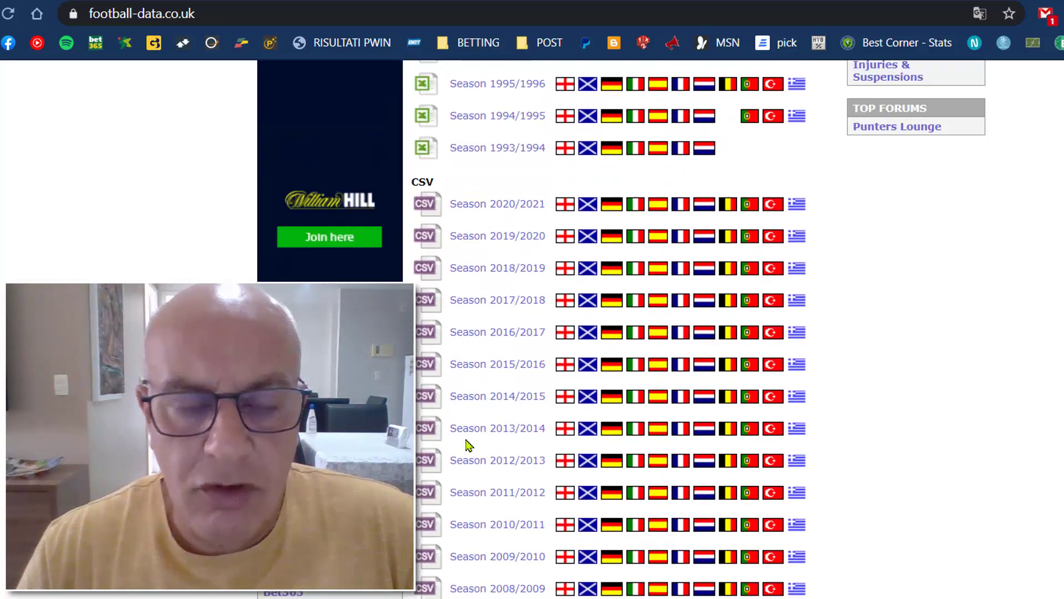
scroll(469, 445, up, 5)
scroll(469, 445, up, 4)
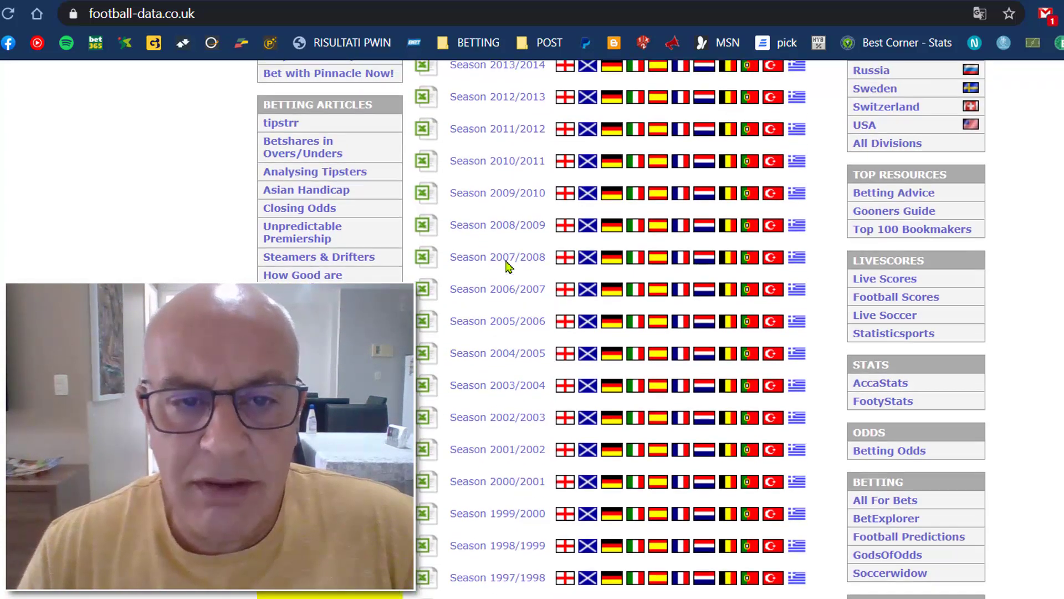
scroll(509, 266, up, 3)
scroll(508, 266, up, 2)
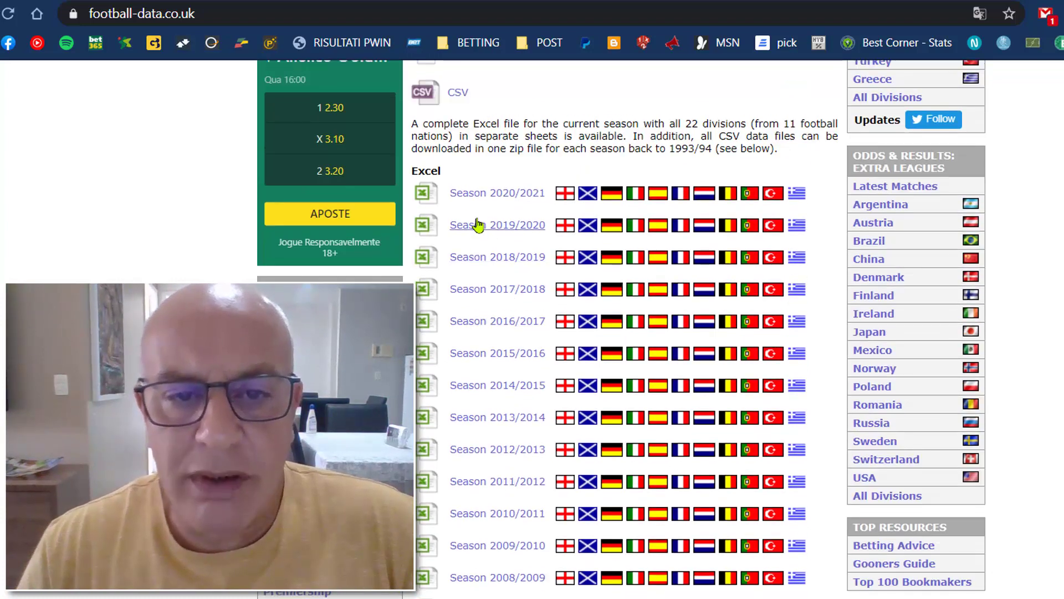
scroll(493, 213, up, 3)
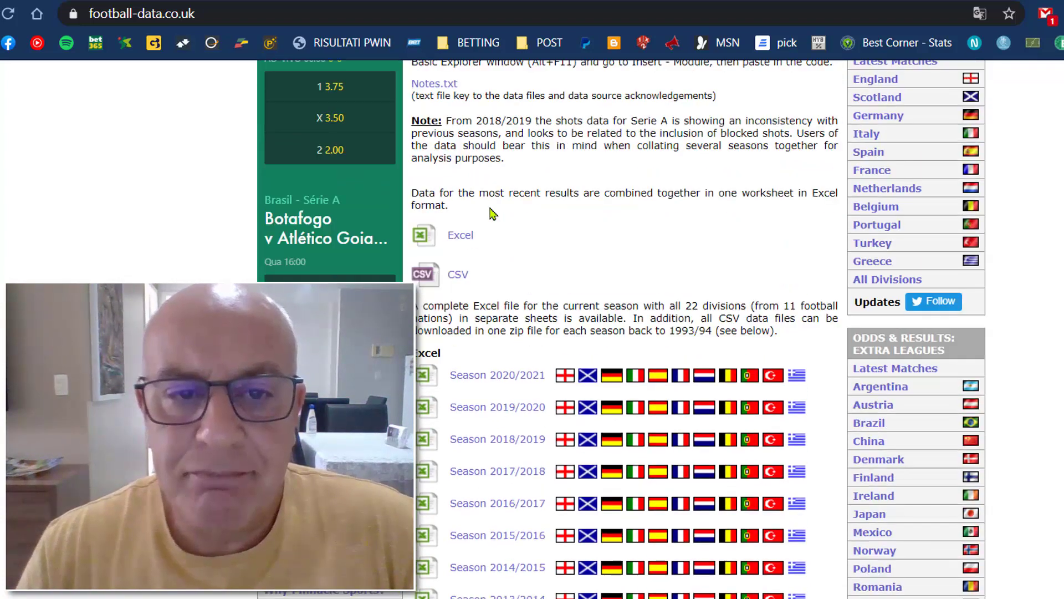
scroll(491, 380, down, 1)
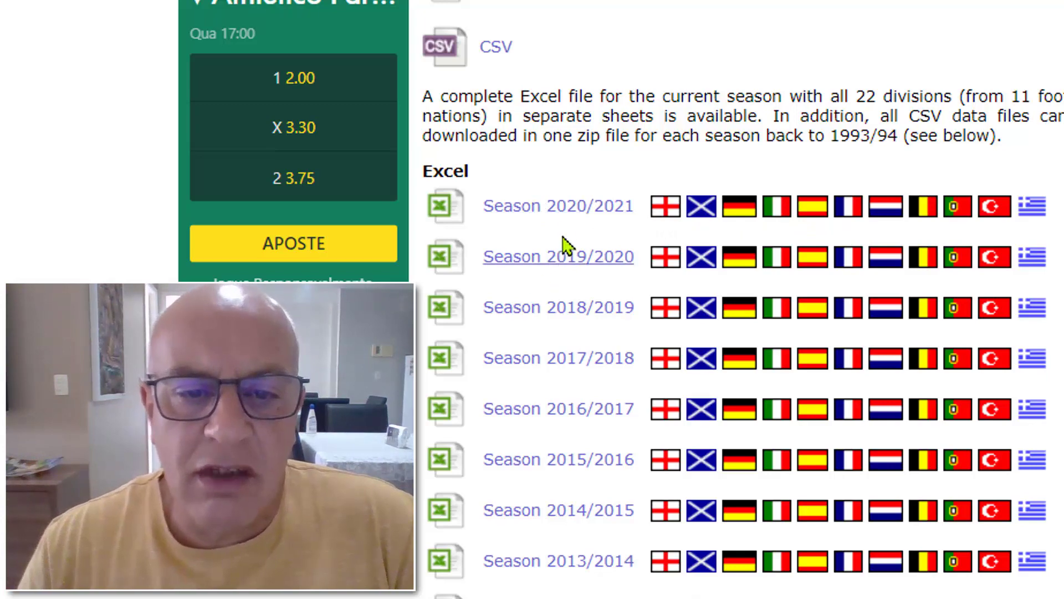
scroll(576, 383, down, 10)
scroll(578, 386, down, 8)
scroll(579, 385, down, 5)
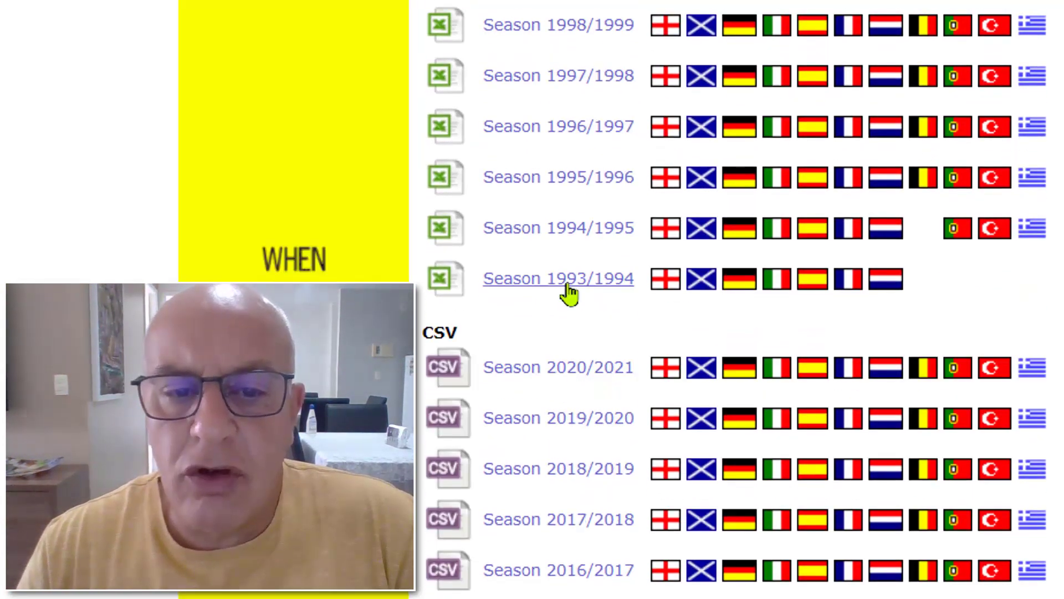
scroll(569, 293, up, 10)
scroll(565, 266, up, 8)
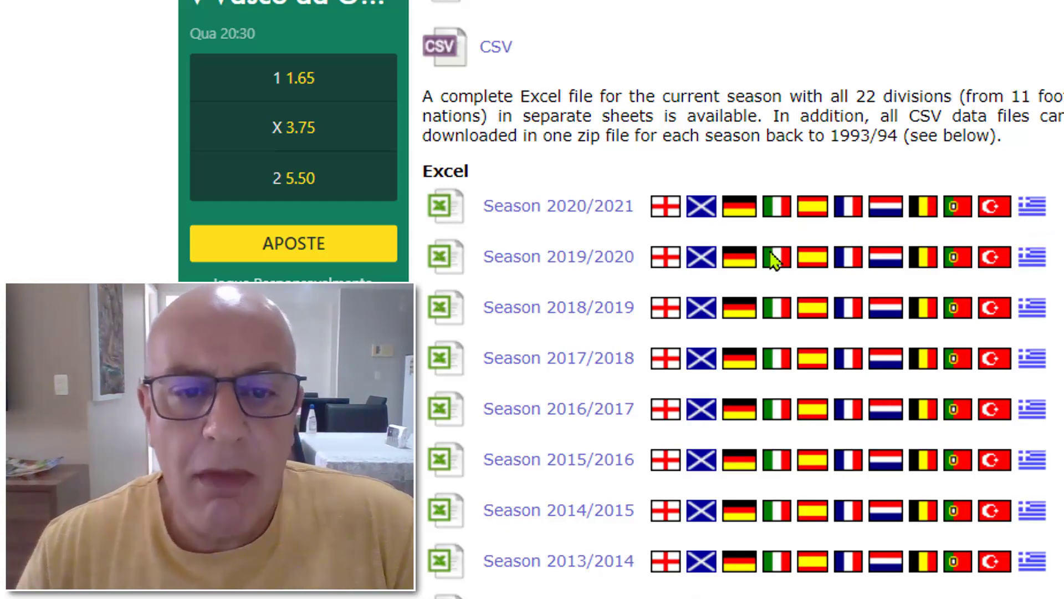
scroll(771, 249, up, 5)
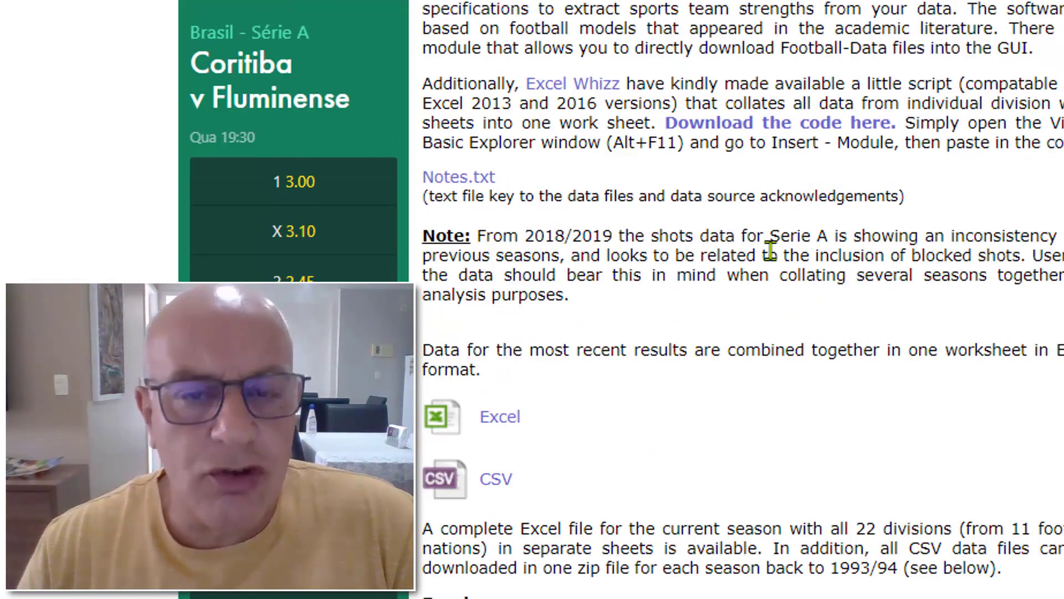
scroll(771, 249, down, 5)
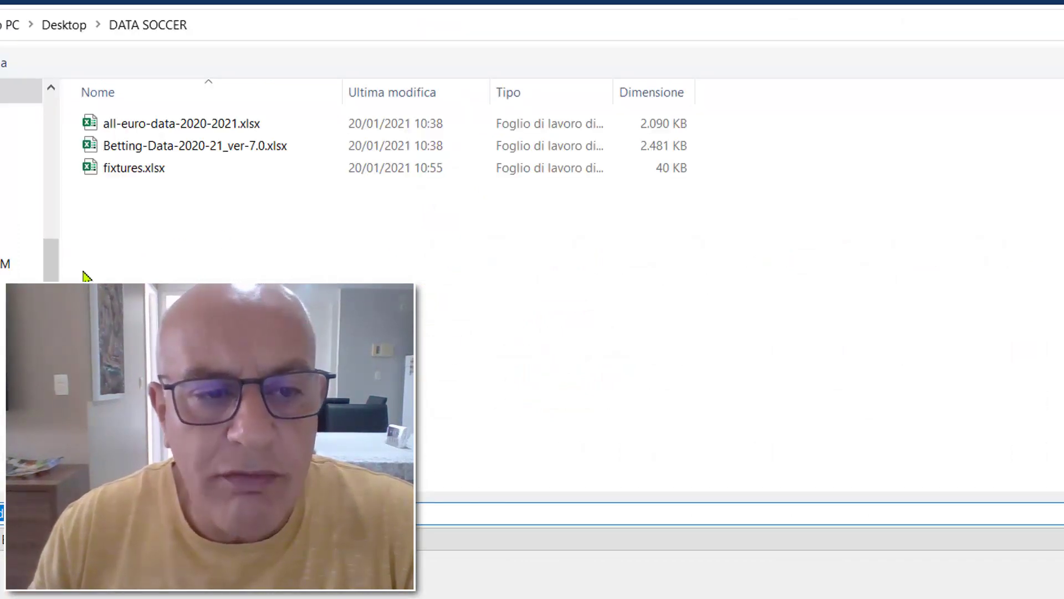
drag(54, 275, 52, 133)
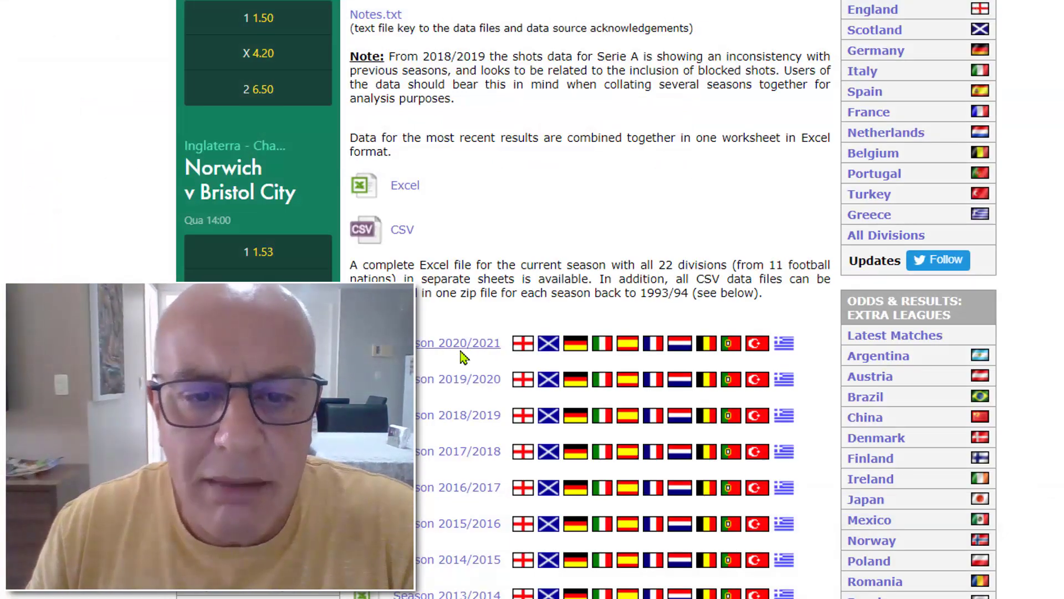
Find the paragraph on Excel applications and follow the BetGPS link
scroll(566, 294, up, 3)
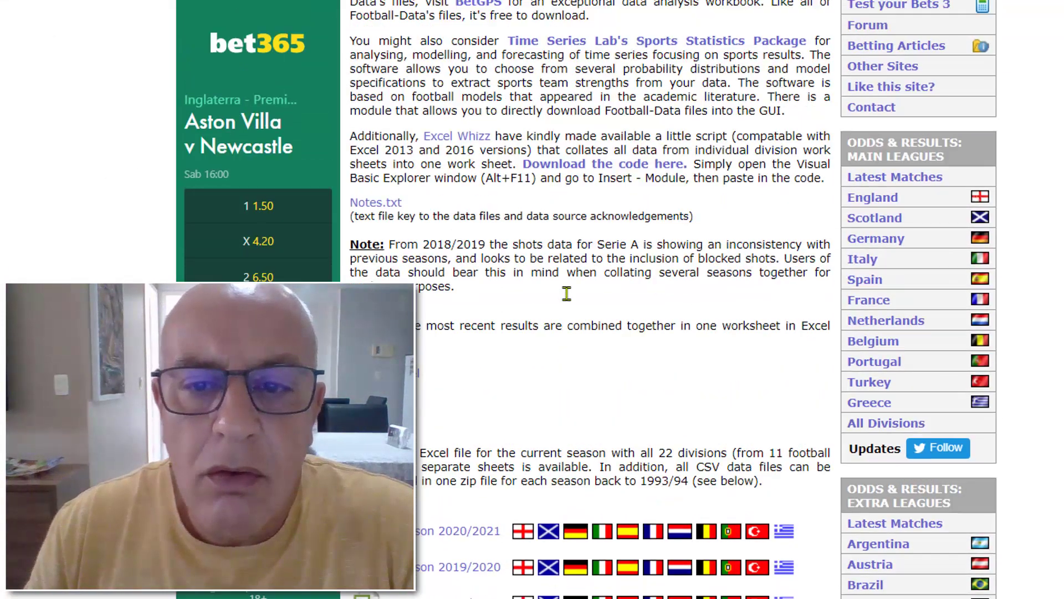
scroll(567, 293, down, 2)
scroll(566, 293, up, 4)
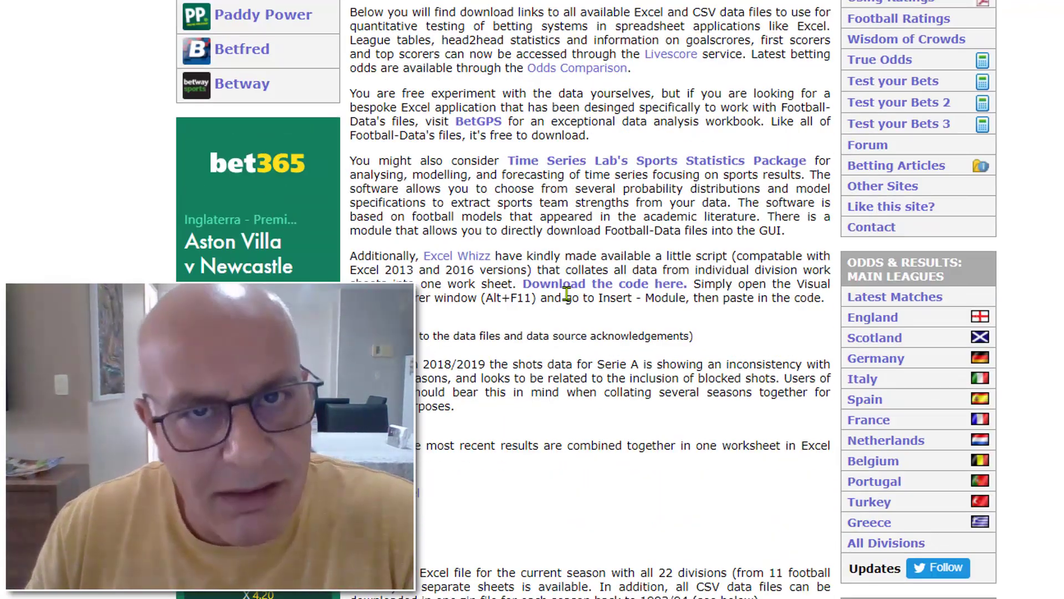
scroll(567, 294, up, 1)
scroll(567, 294, up, 2)
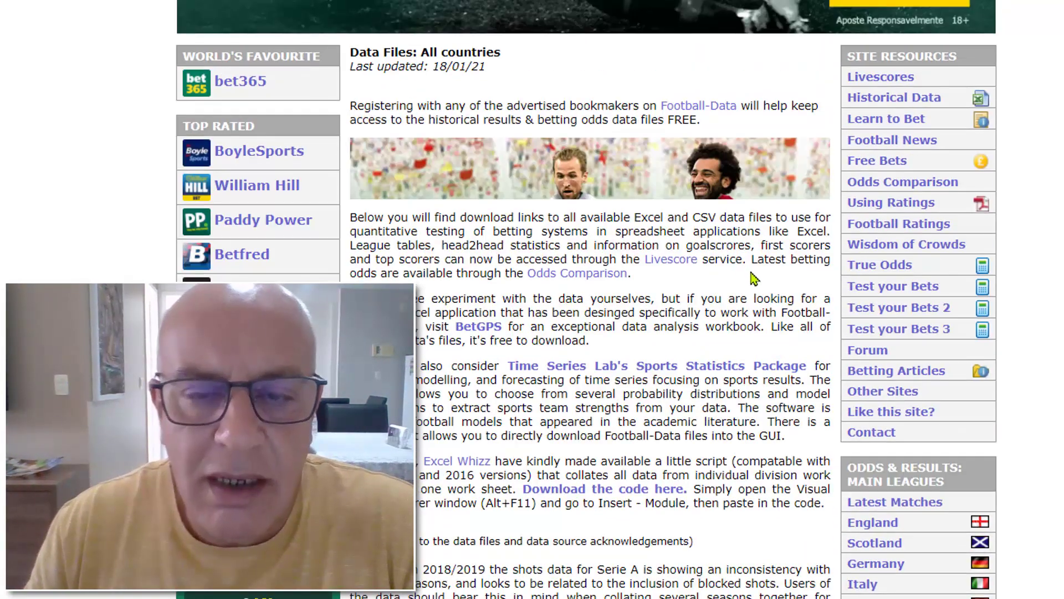
scroll(571, 291, up, 3)
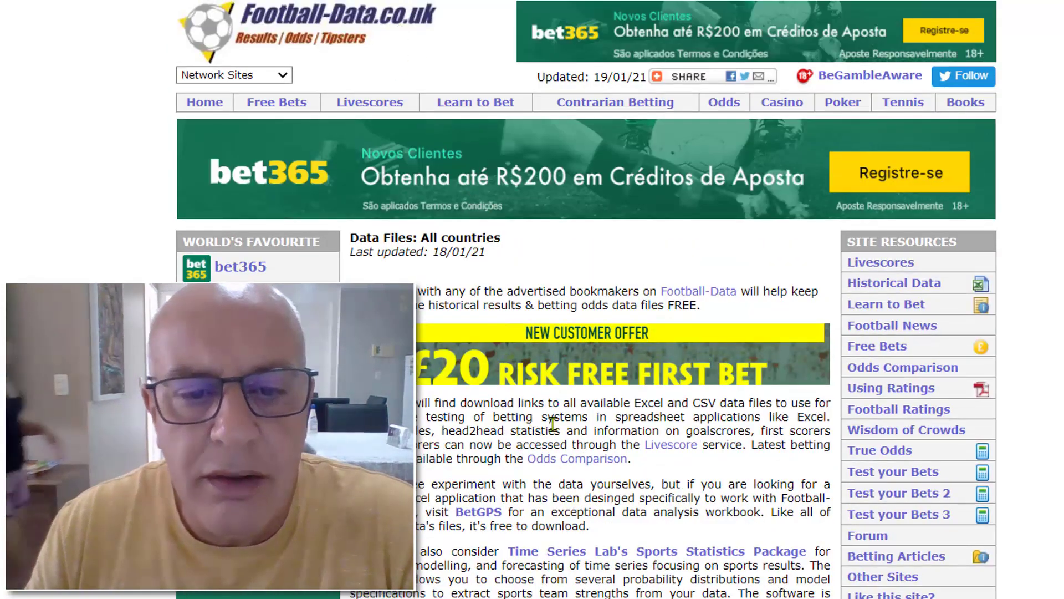
scroll(553, 423, down, 3)
scroll(527, 404, down, 2)
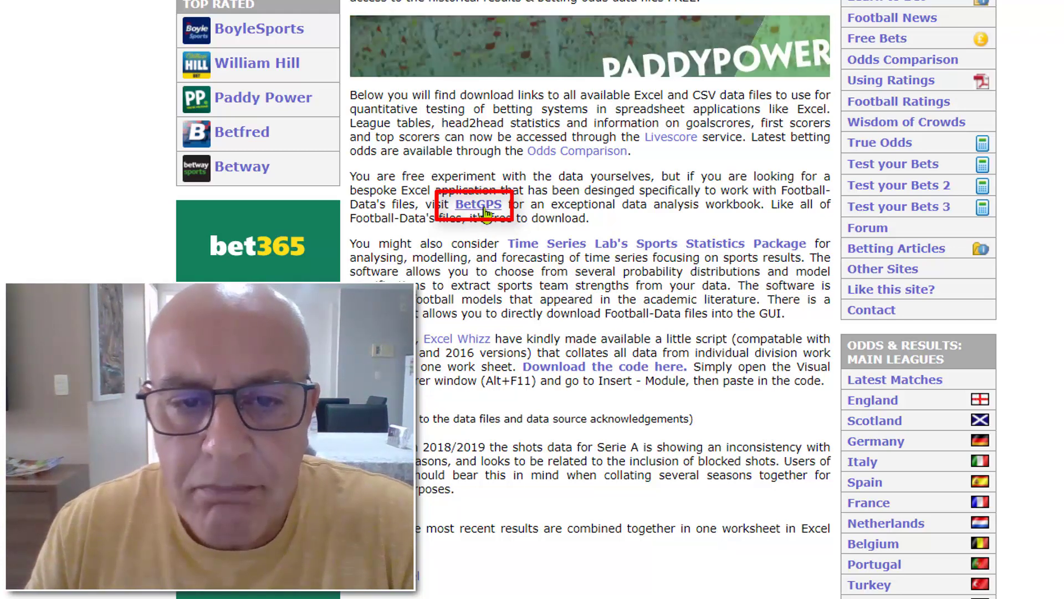
click(482, 206)
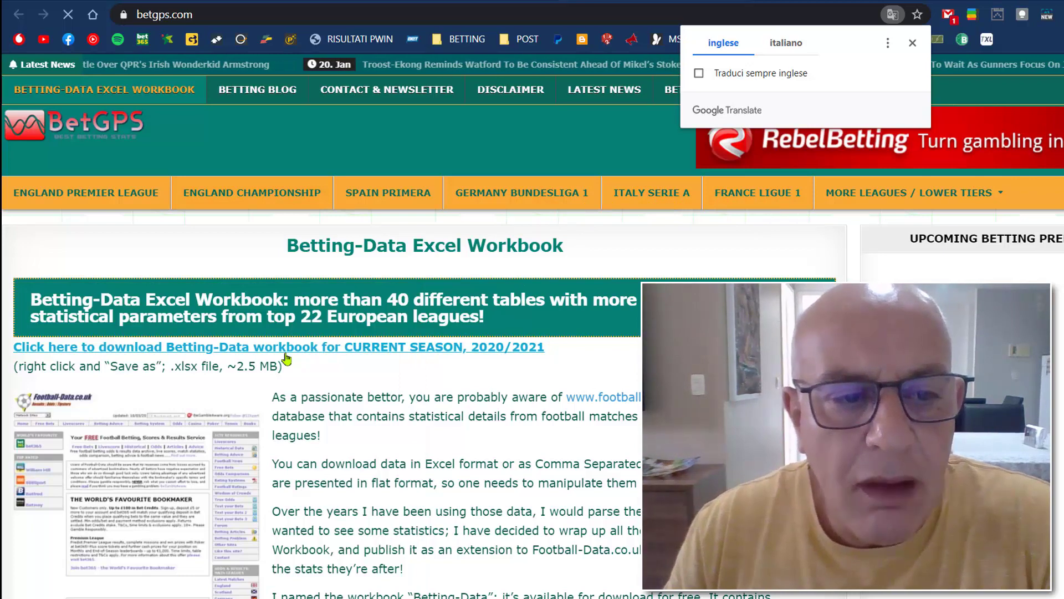
Scroll to the downloads and pick the CURRENT SEASON 2020/2021 workbook to save into DATA SOCCER
scroll(286, 359, down, 4)
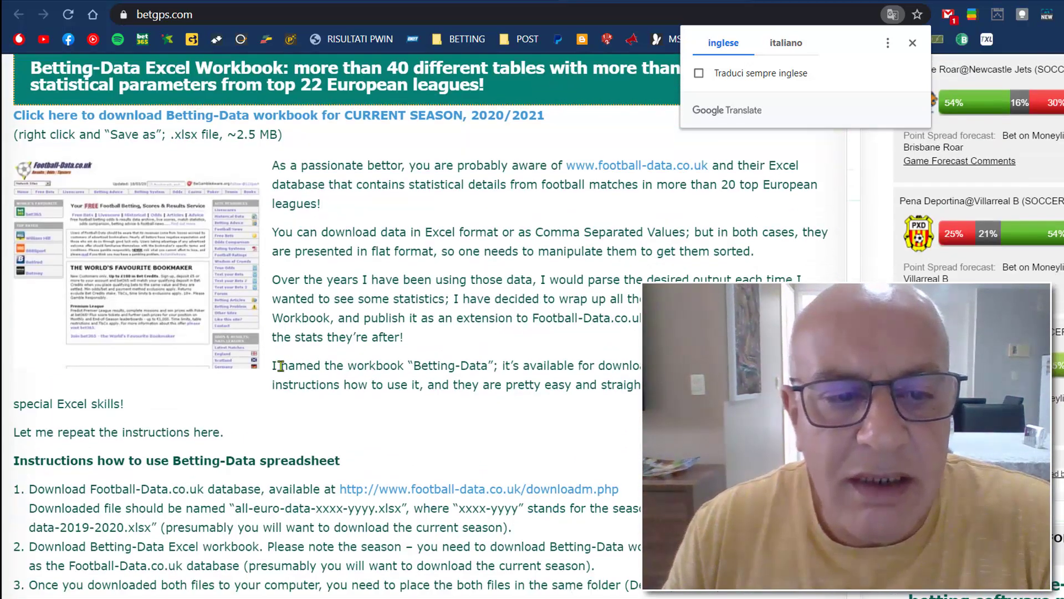
scroll(281, 366, down, 1)
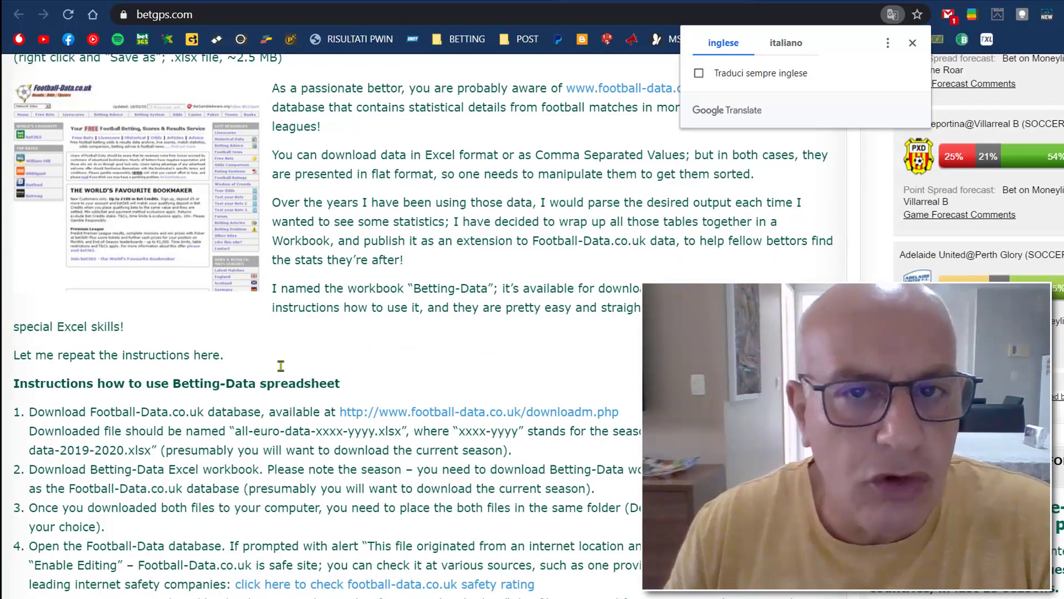
scroll(281, 365, down, 2)
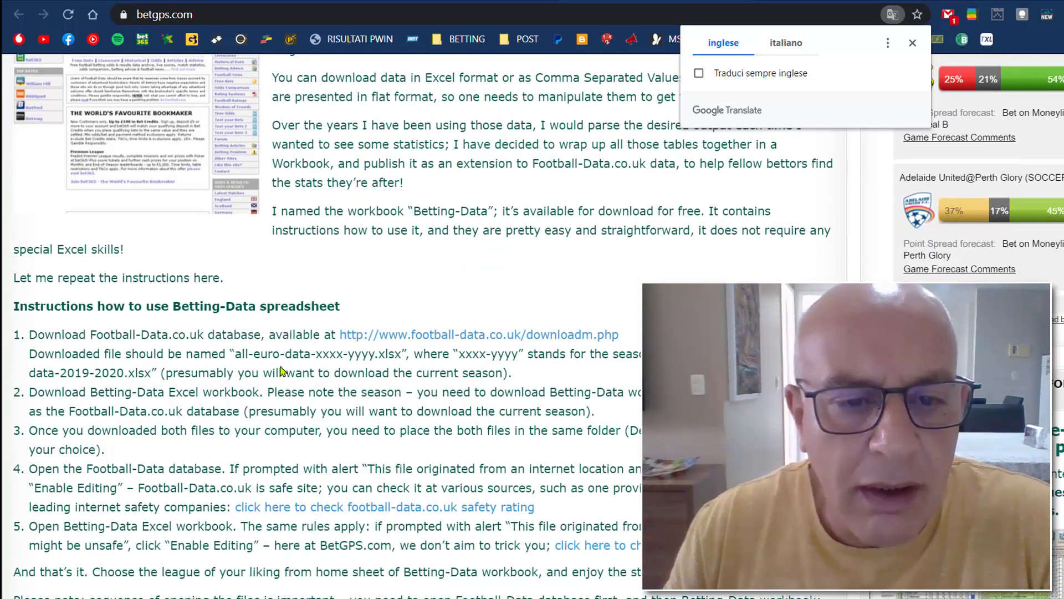
scroll(395, 340, down, 2)
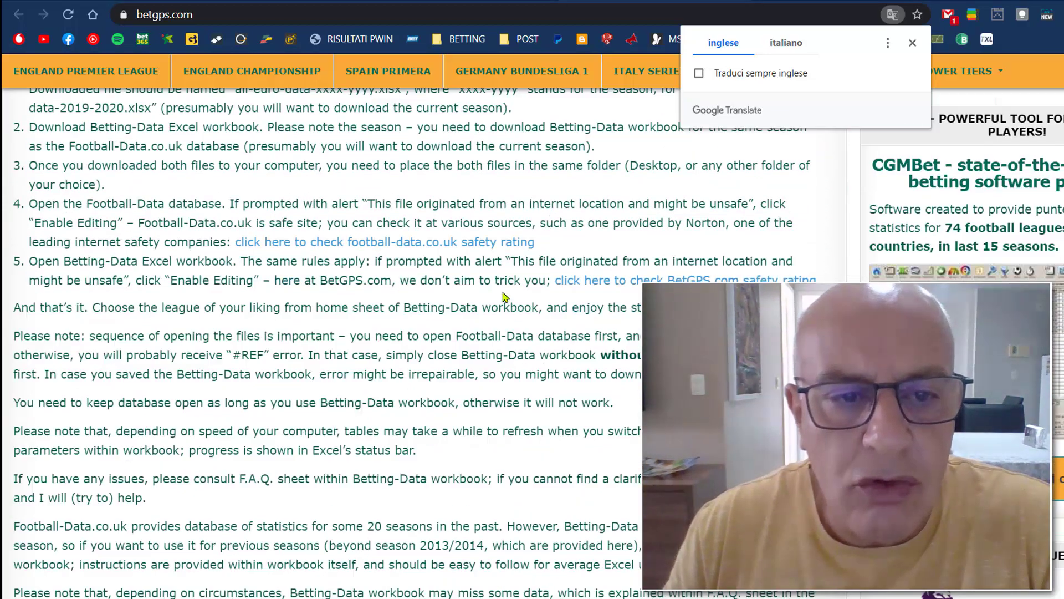
scroll(511, 299, down, 3)
scroll(511, 300, down, 3)
scroll(511, 300, down, 1)
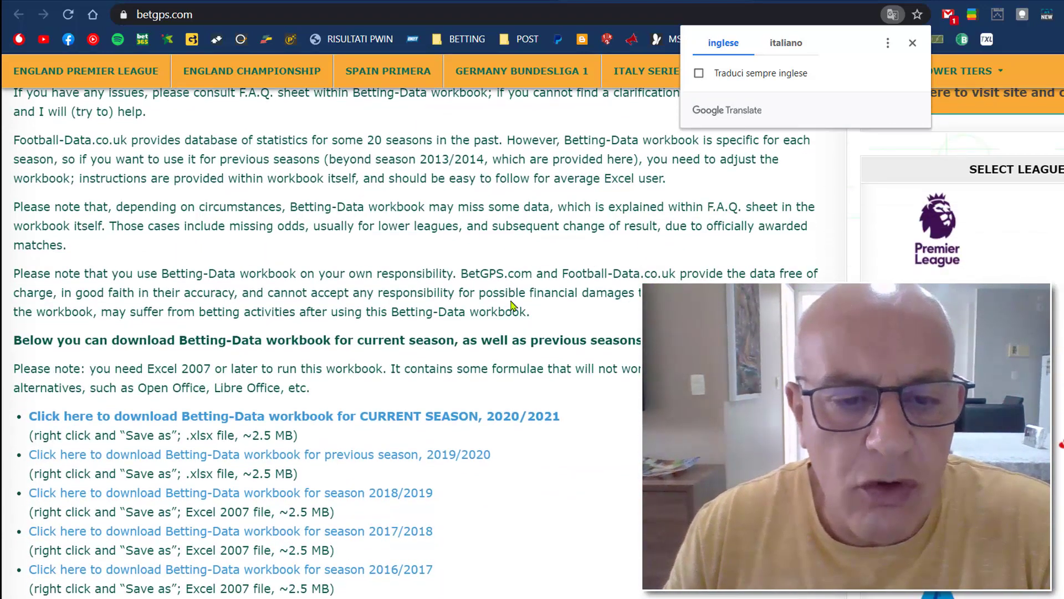
scroll(511, 305, down, 1)
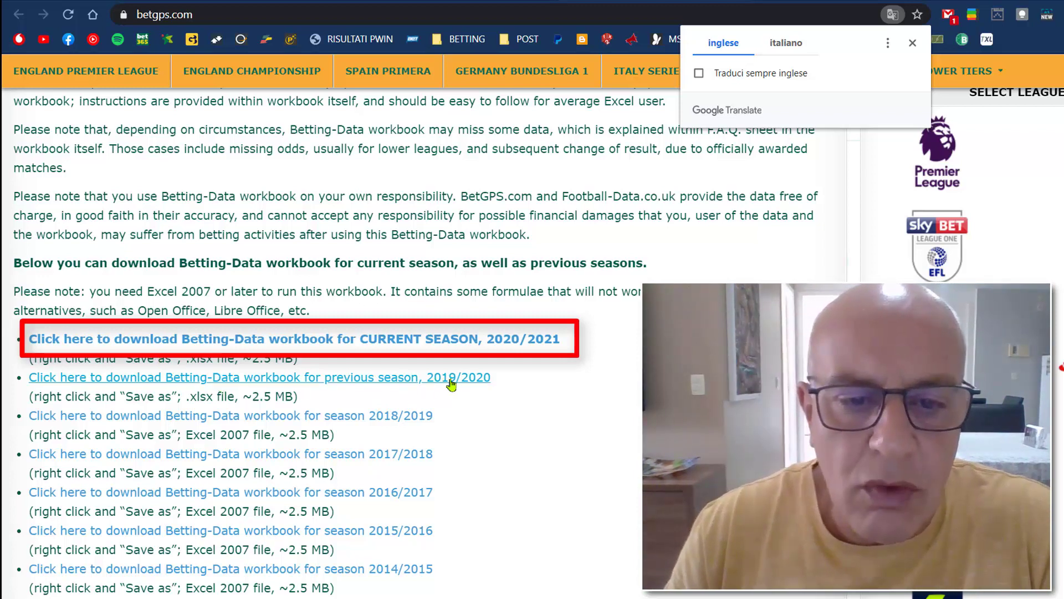
scroll(466, 409, down, 1)
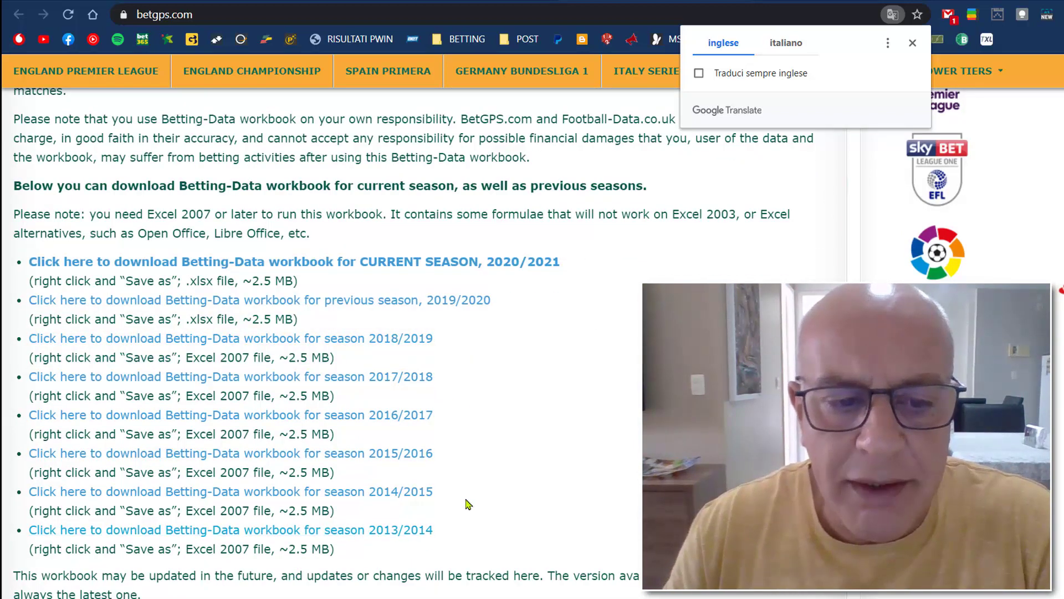
scroll(465, 504, up, 3)
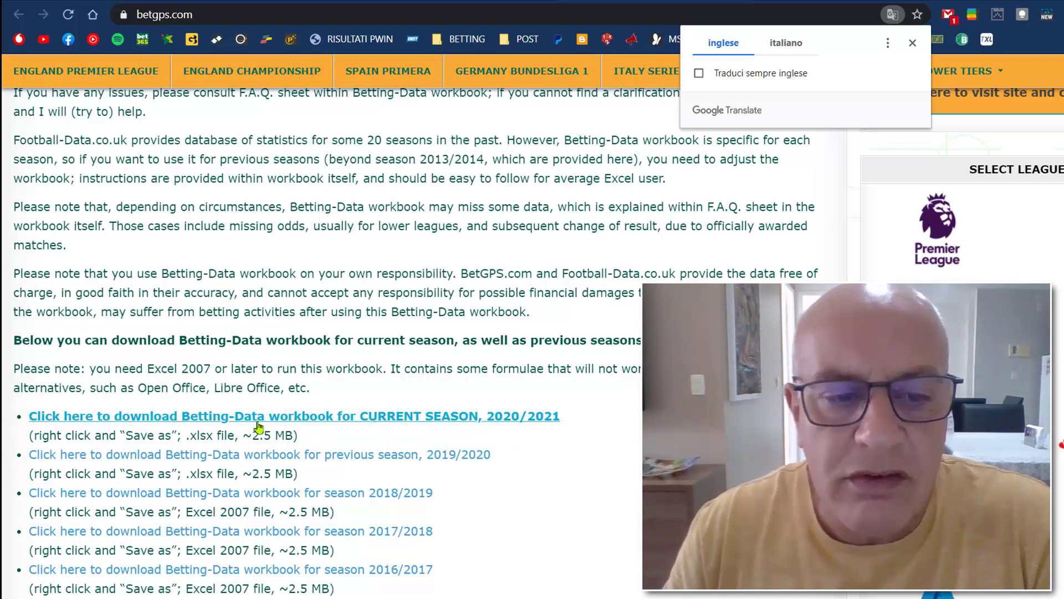
click(313, 422)
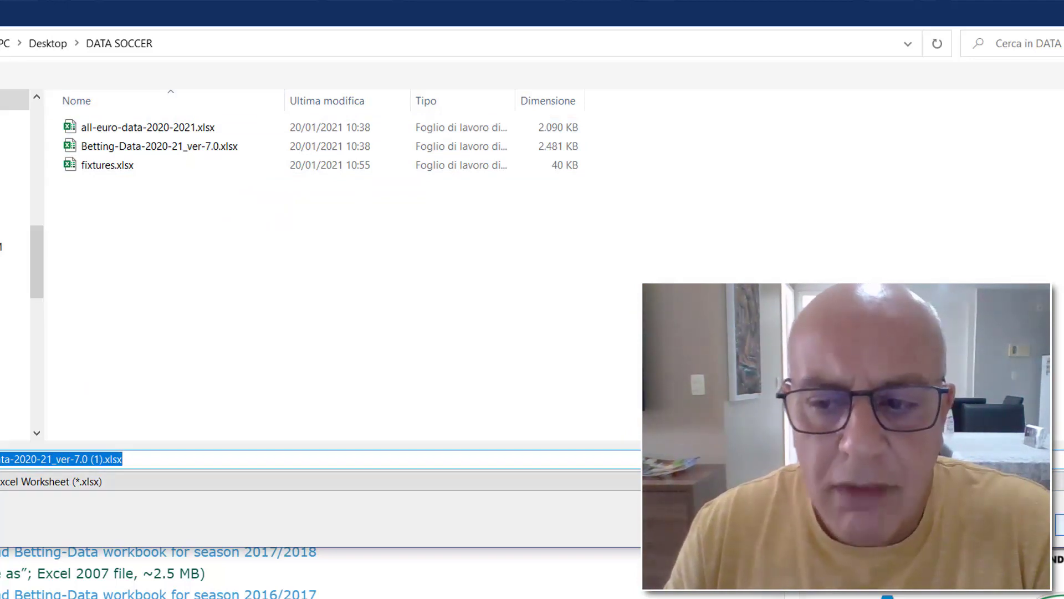
Save the downloaded workbook, then open fixtures.xlsx and all-euro-data-2020-2021.xlsx from DATA SOCCER
key(Return)
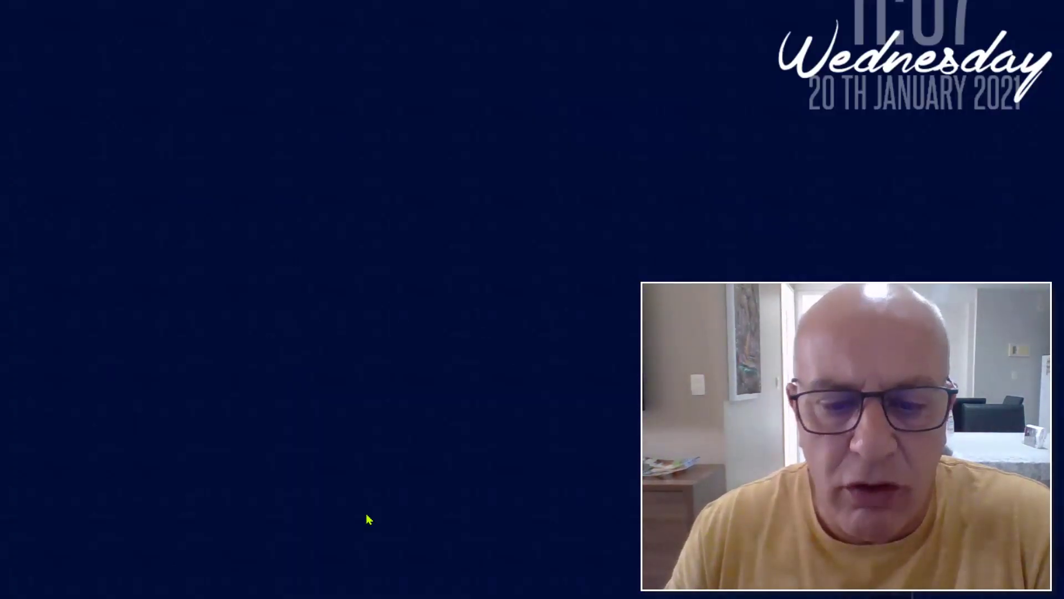
click(549, 582)
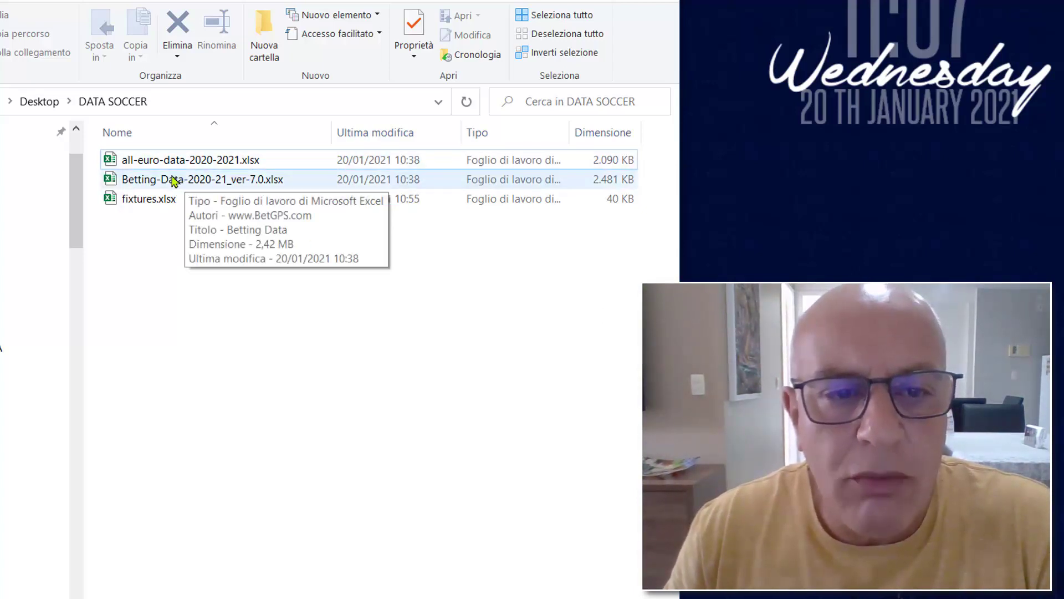
double_click(148, 199)
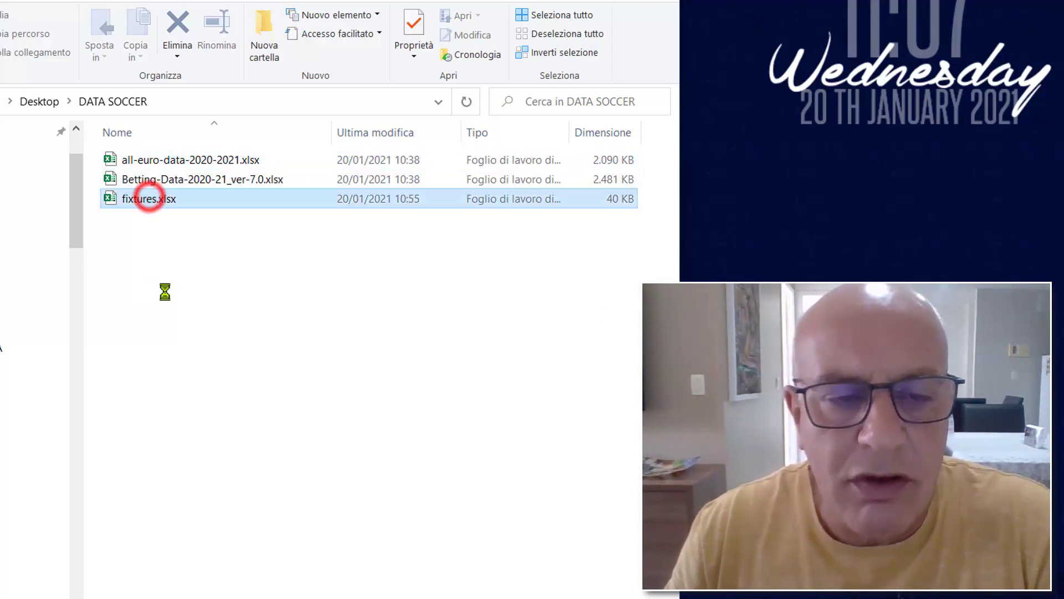
click(162, 285)
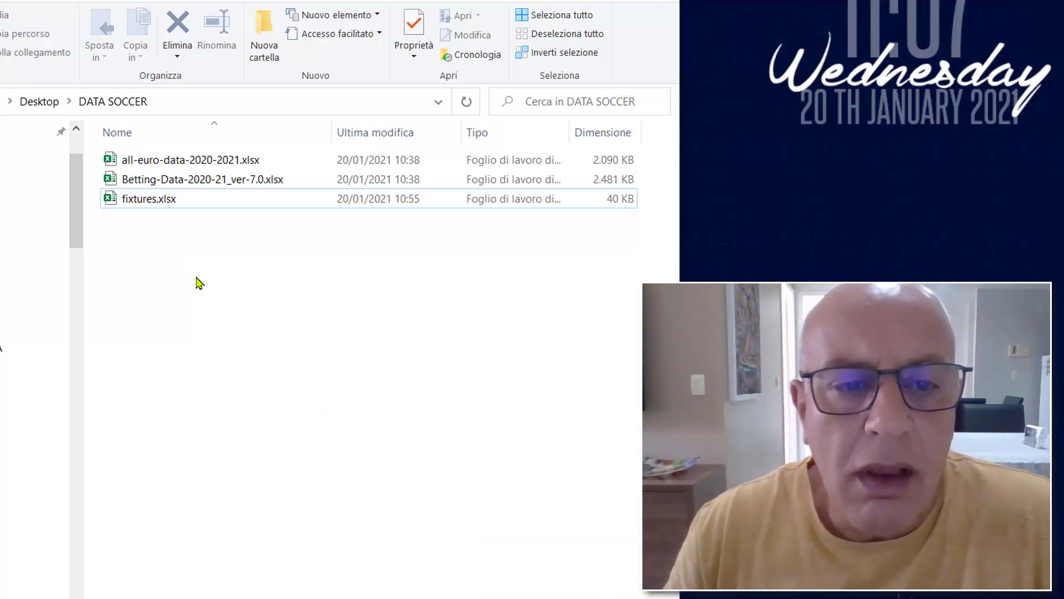
click(185, 161)
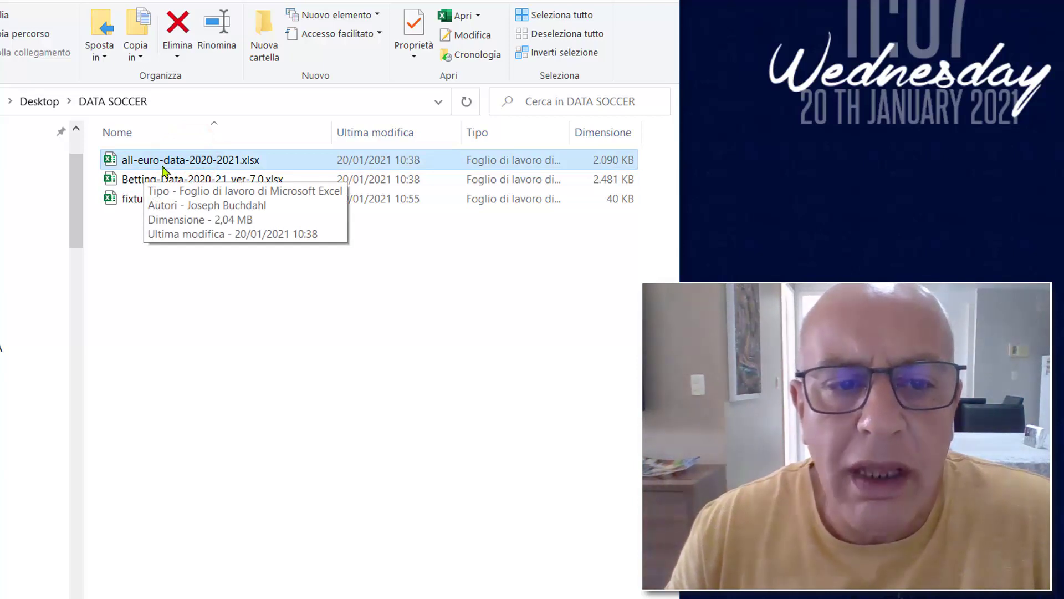
click(180, 167)
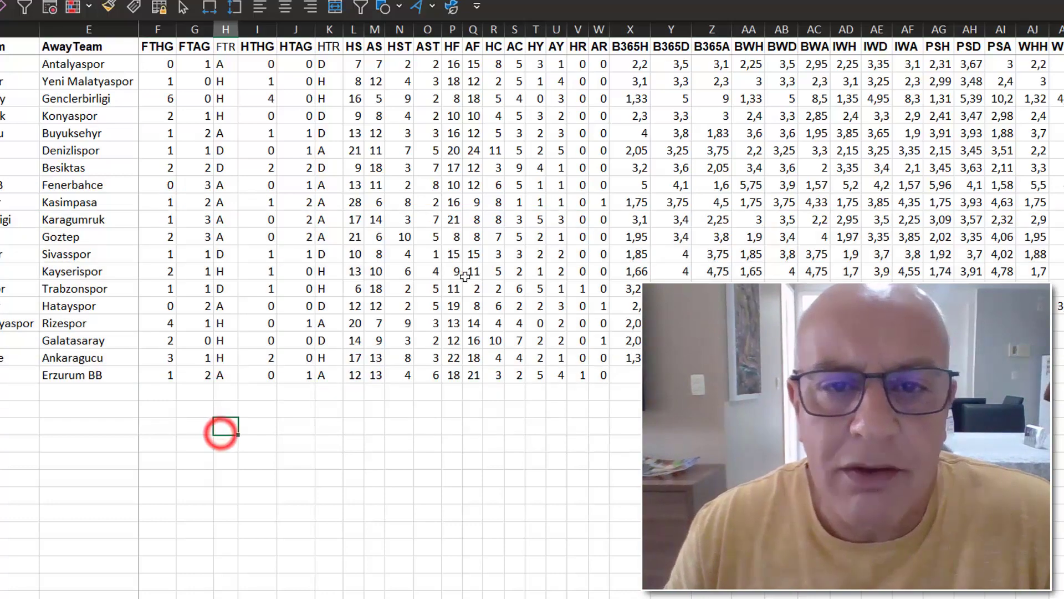
scroll(220, 432, up, 3)
scroll(220, 432, up, 2)
scroll(220, 432, up, 3)
scroll(587, 153, up, 3)
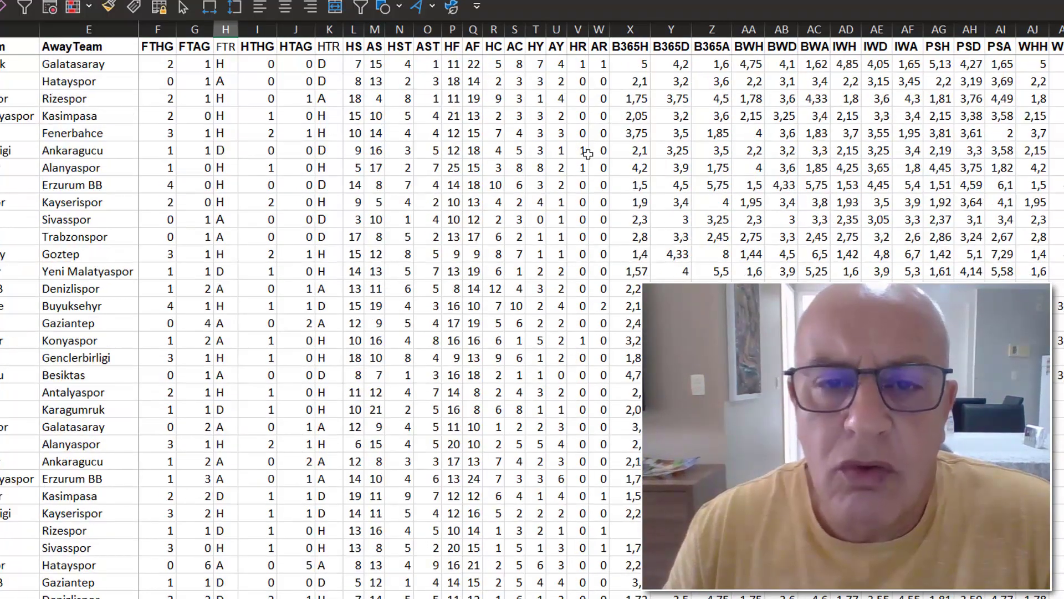
scroll(590, 150, up, 3)
scroll(593, 147, up, 3)
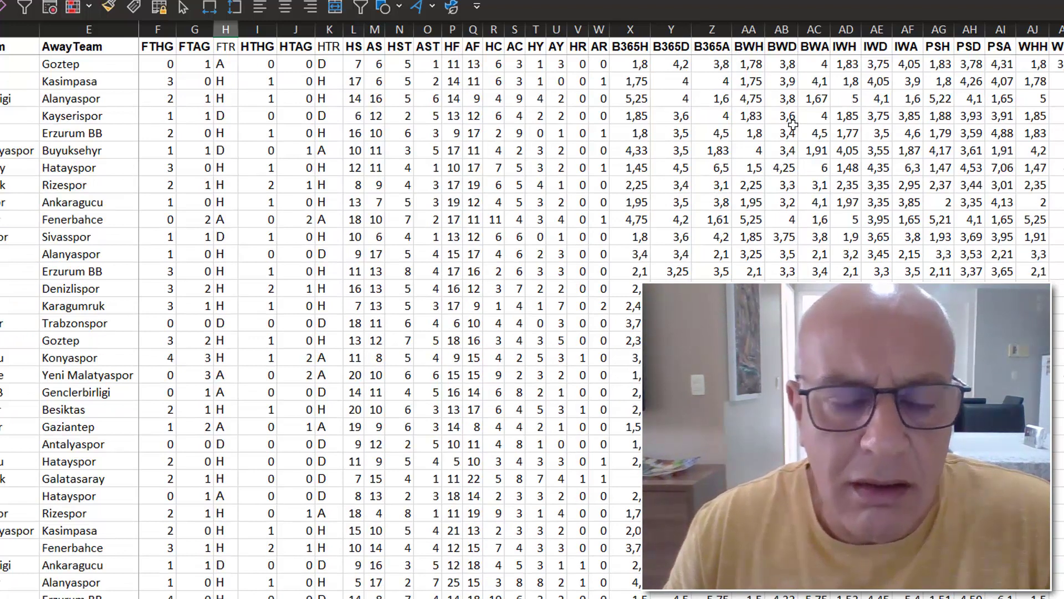
scroll(617, 123, up, 4)
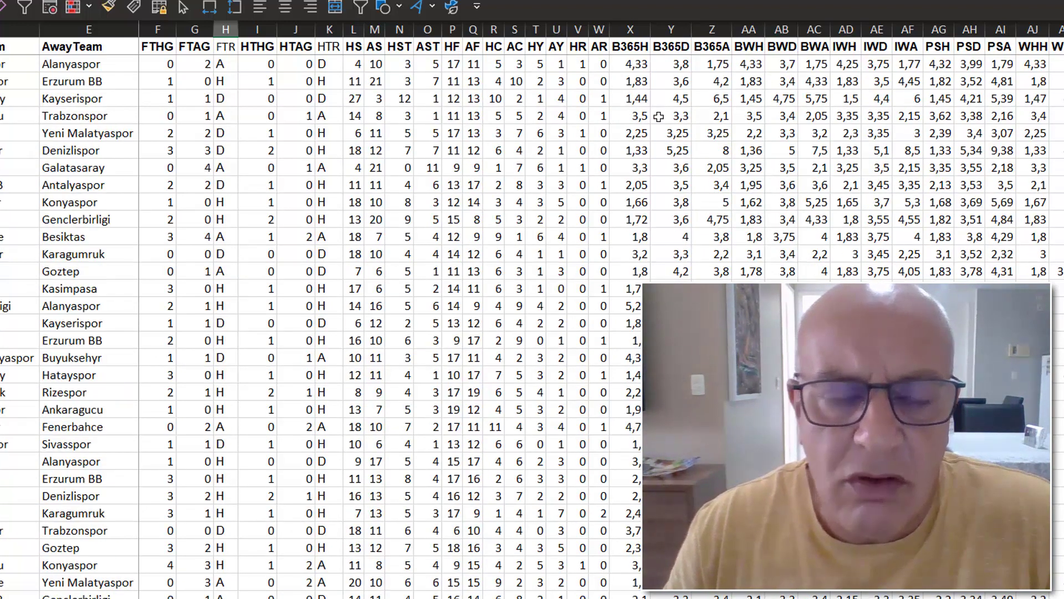
scroll(609, 177, up, 3)
scroll(521, 217, up, 1)
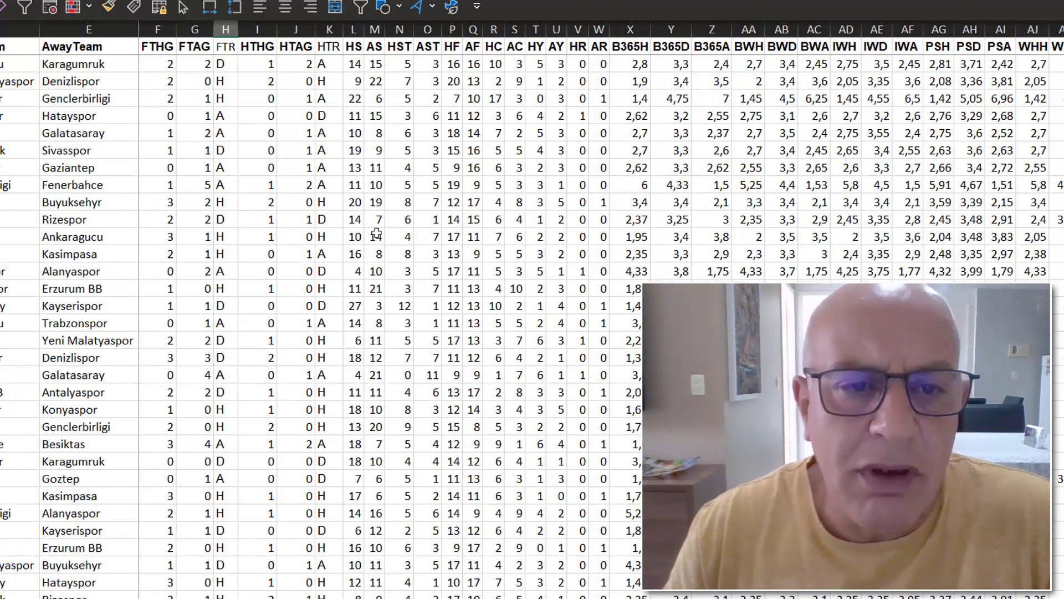
scroll(376, 233, up, 3)
scroll(376, 233, up, 3)
scroll(377, 233, up, 3)
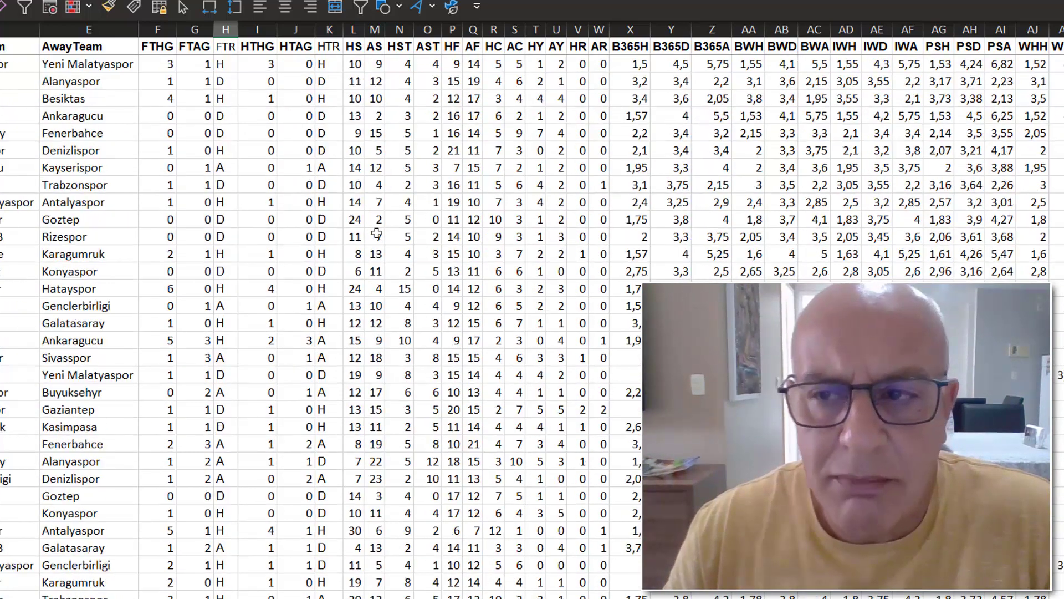
scroll(376, 233, up, 3)
scroll(377, 234, up, 3)
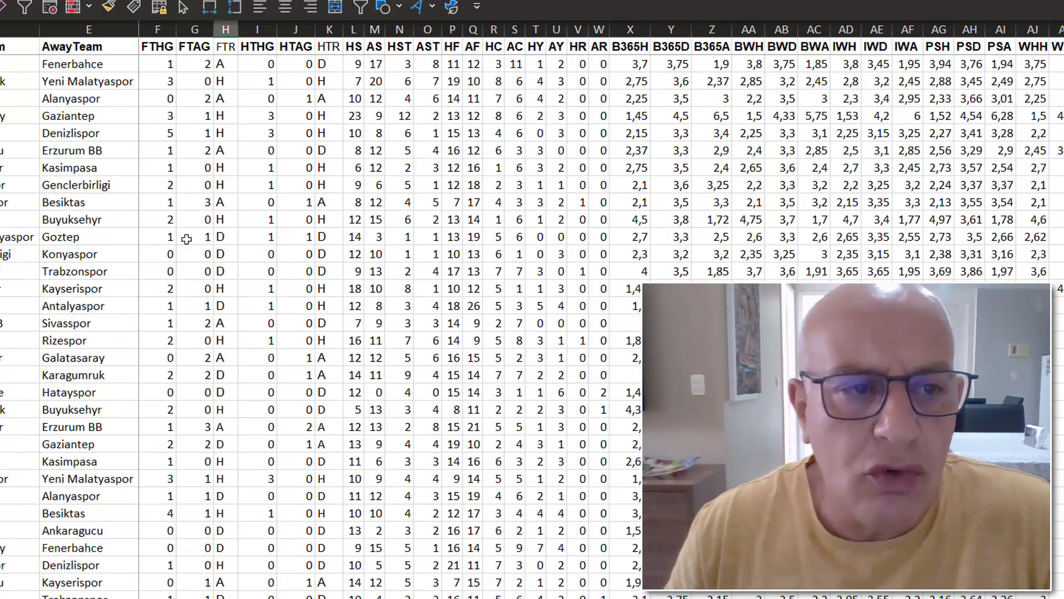
scroll(329, 251, down, 4)
scroll(330, 251, down, 4)
scroll(330, 251, down, 4)
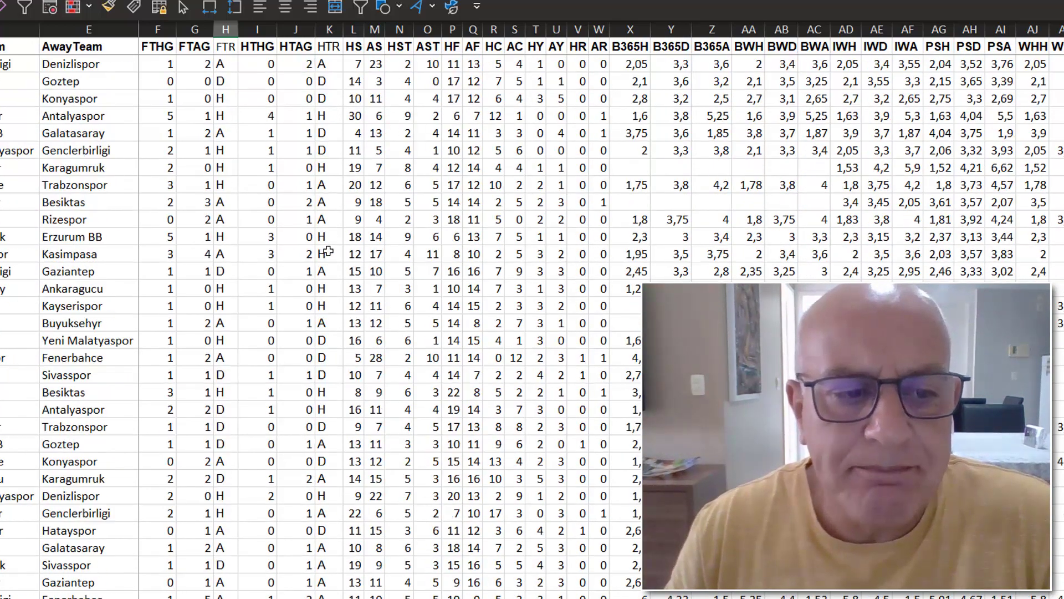
scroll(329, 251, down, 4)
scroll(328, 251, down, 3)
scroll(328, 251, down, 3)
scroll(328, 251, down, 3)
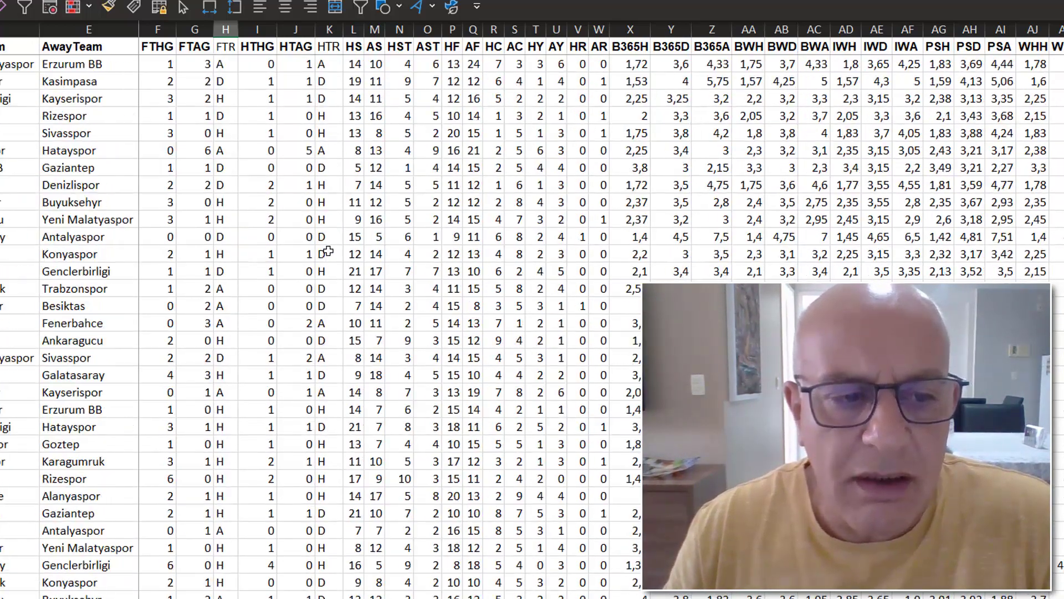
scroll(328, 251, down, 3)
scroll(328, 251, down, 6)
scroll(328, 251, up, 10)
scroll(328, 251, up, 5)
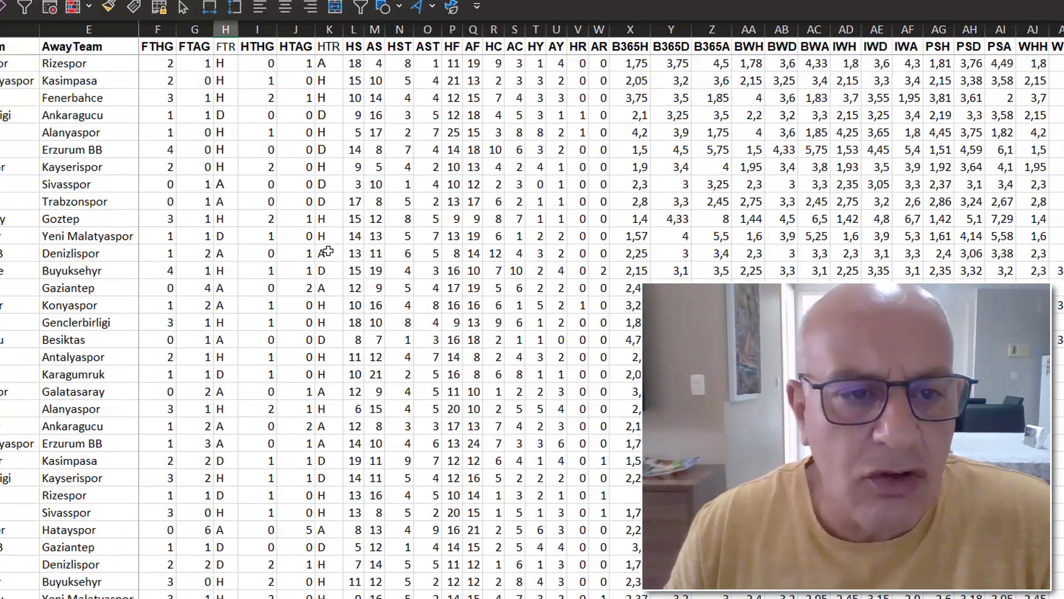
scroll(328, 251, up, 5)
scroll(328, 251, up, 5)
scroll(329, 251, up, 5)
scroll(328, 251, up, 5)
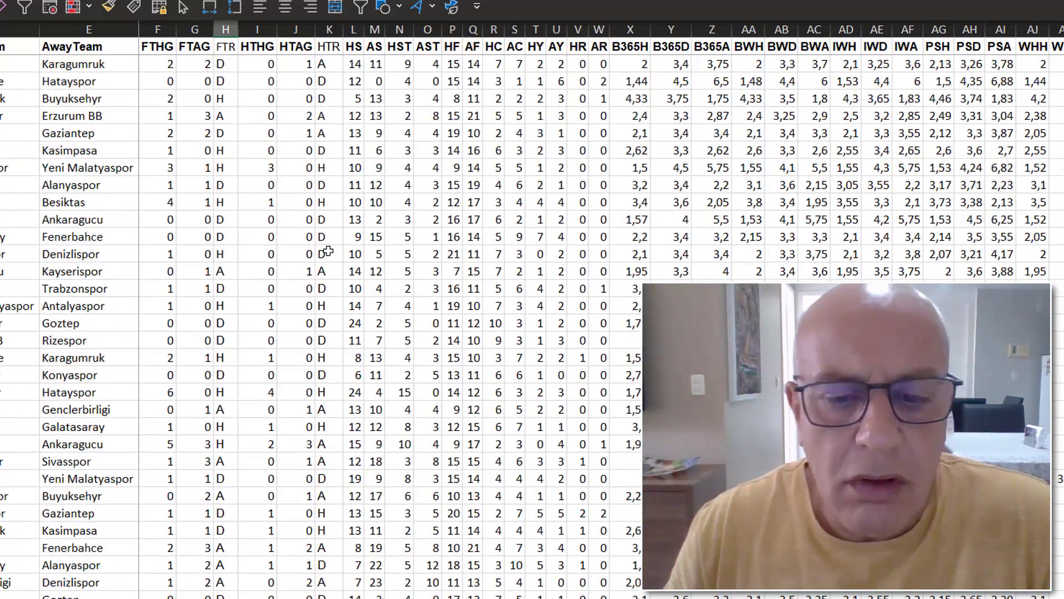
scroll(432, 424, up, 5)
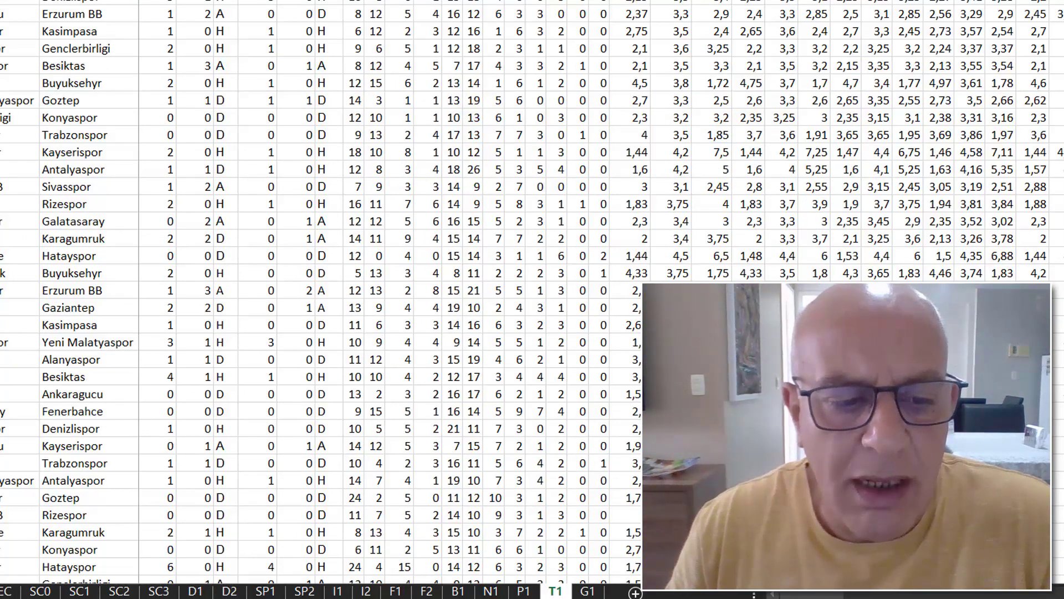
scroll(170, 413, up, 1)
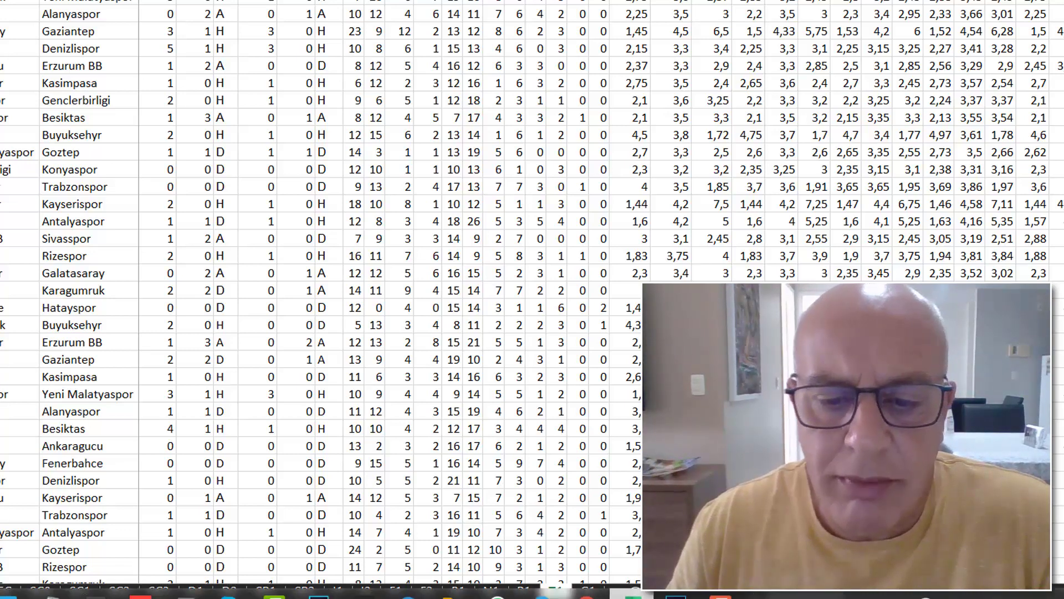
mouse_move(447, 592)
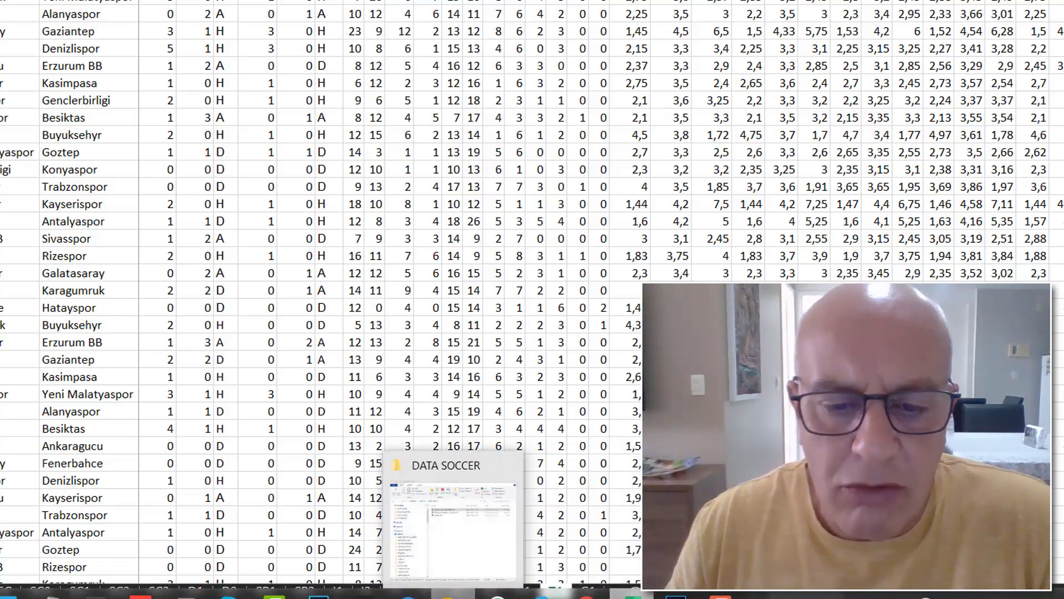
Open Betting-Data-2020-21_ver-7.0.xlsx from the DATA SOCCER folder window in Excel
click(464, 559)
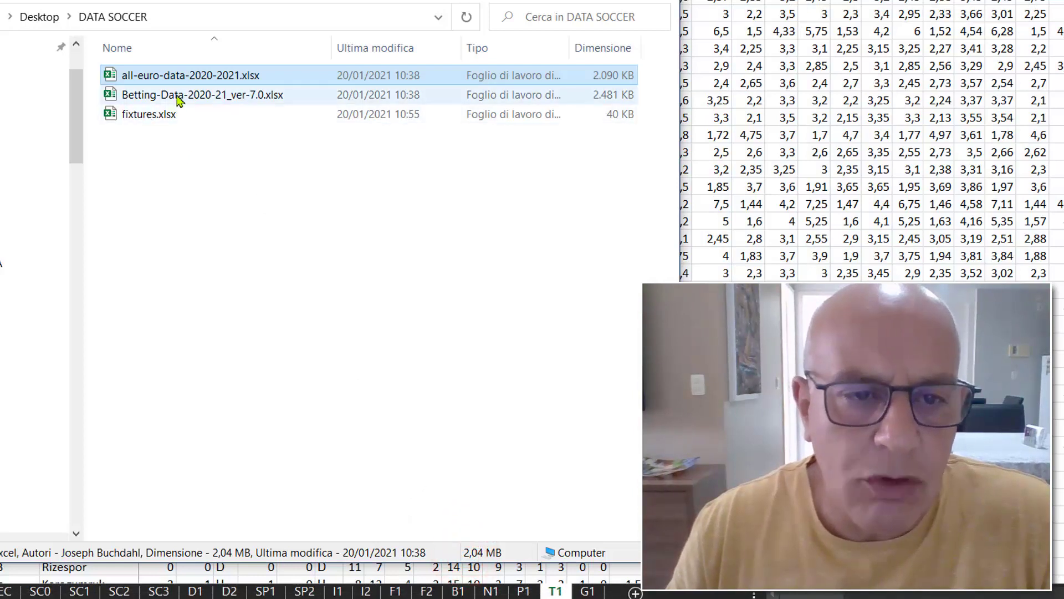
click(178, 95)
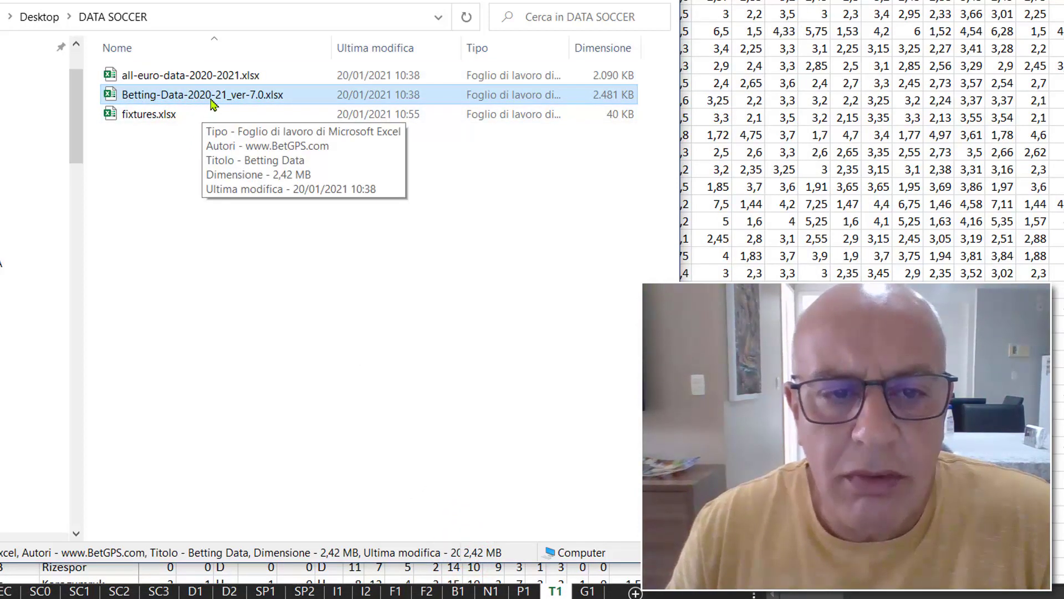
double_click(211, 101)
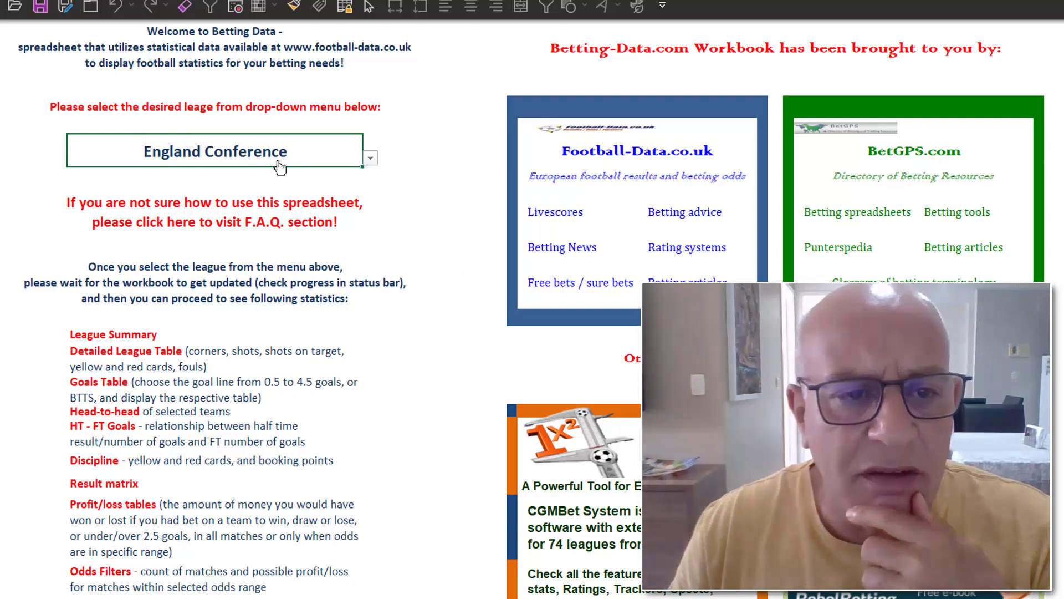
Choose Italy Serie A from the SELECT LEAGUE drop-down list
click(371, 161)
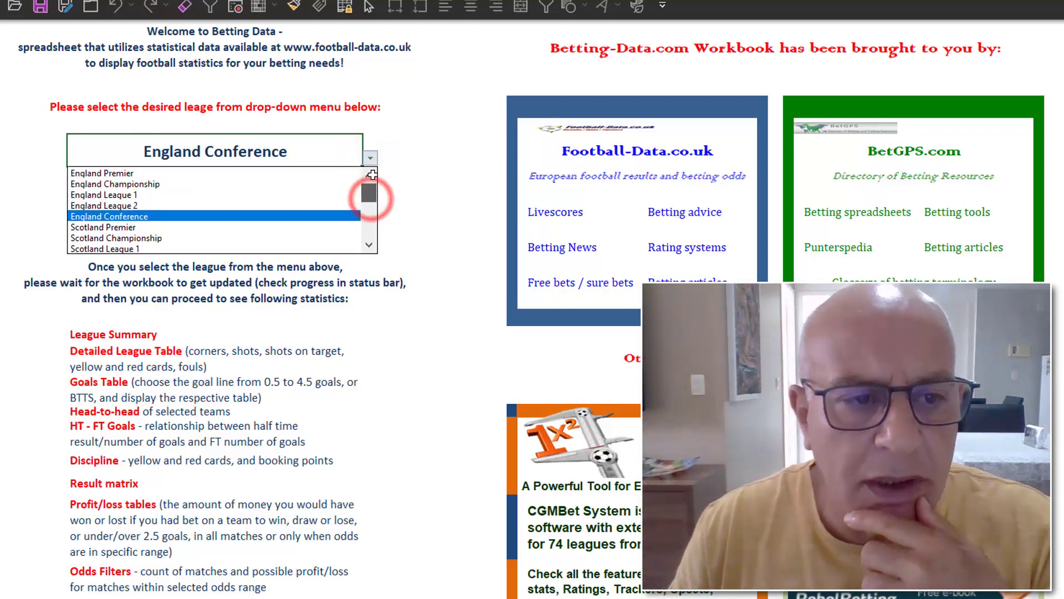
mouse_move(371, 189)
mouse_down()
mouse_move(364, 233)
mouse_move(365, 172)
mouse_move(368, 220)
mouse_up()
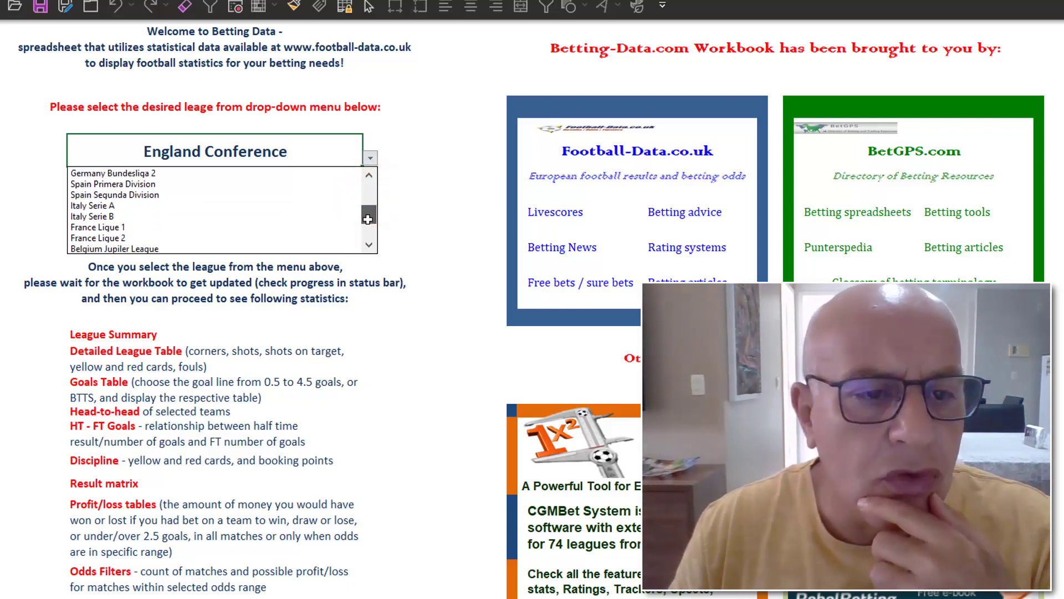
click(118, 205)
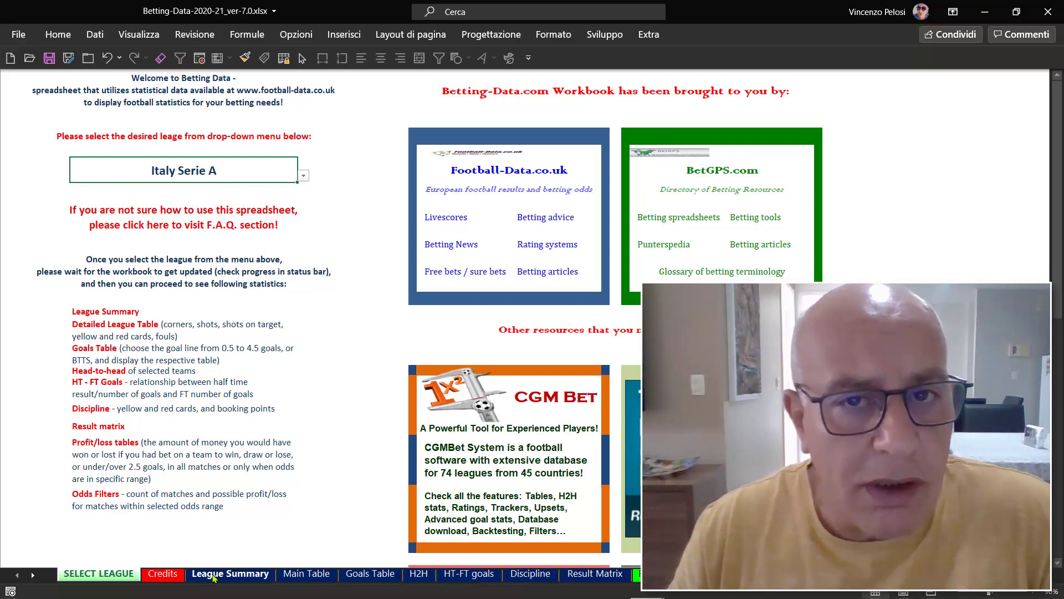
Go to League Summary and review completeness: 179 played, 201 remaining (52,9%)
click(212, 578)
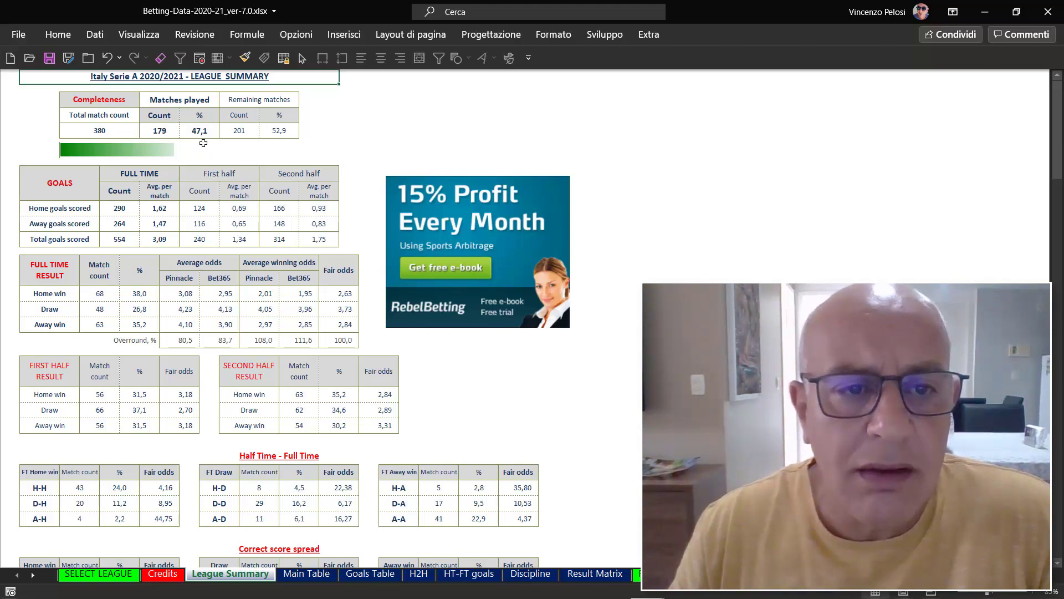
click(242, 131)
click(273, 131)
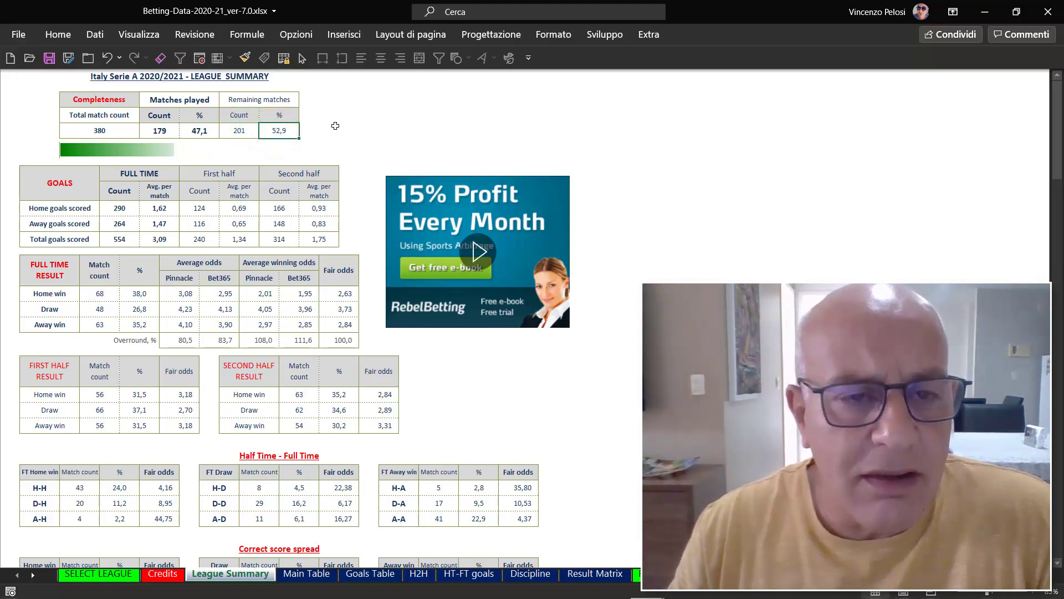
click(238, 130)
click(160, 129)
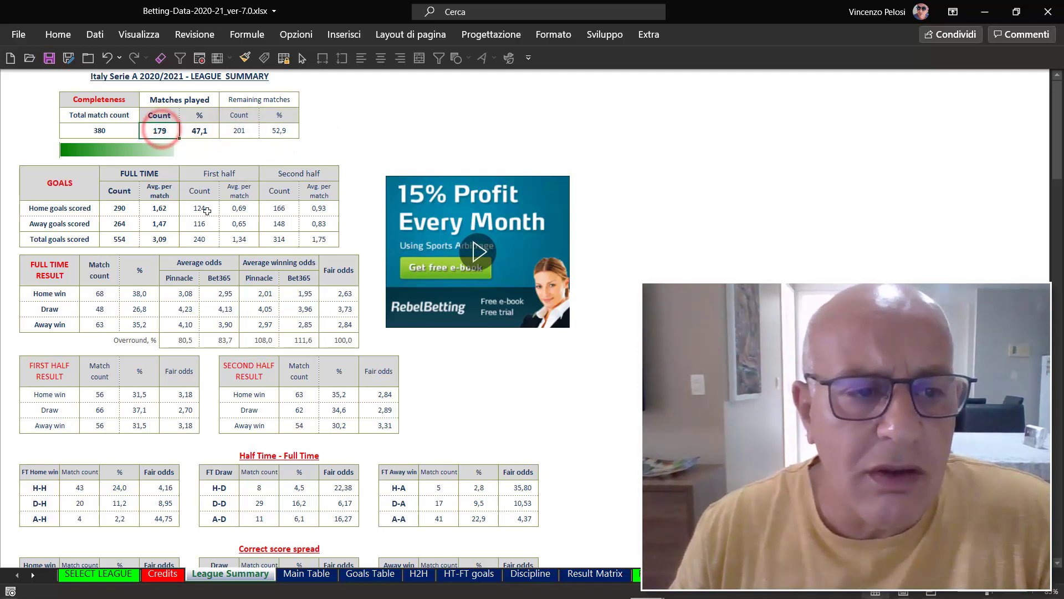
Go through the GOALS table's Home, Away and Total goals scored rows
click(53, 188)
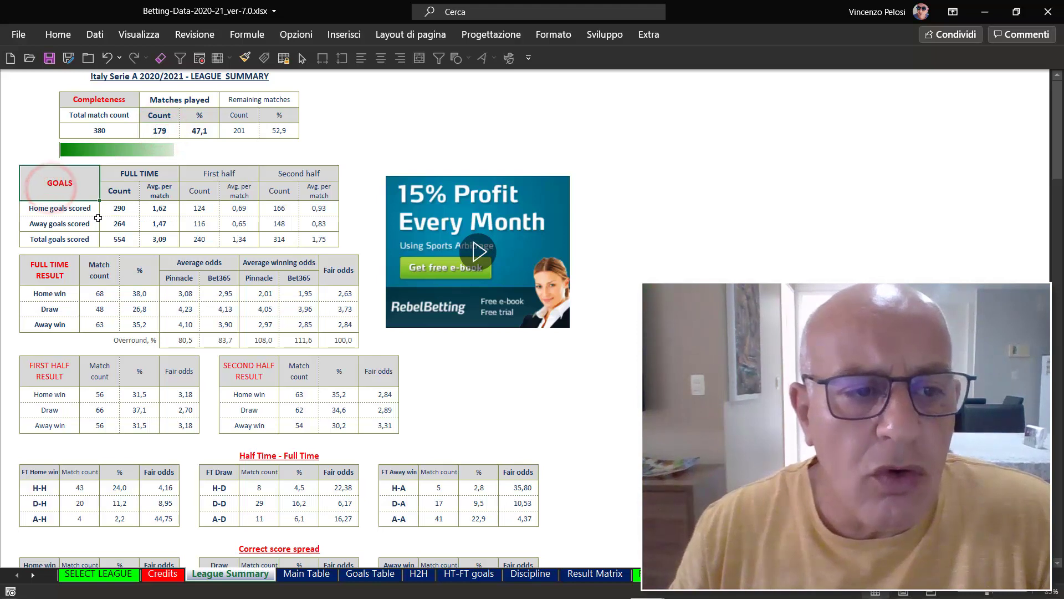
click(61, 209)
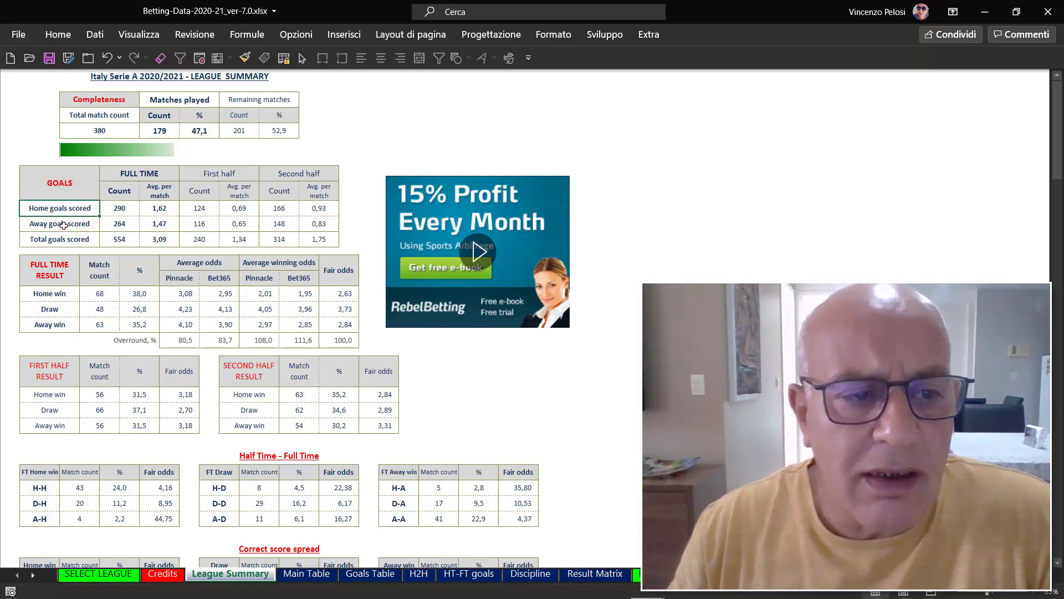
click(64, 224)
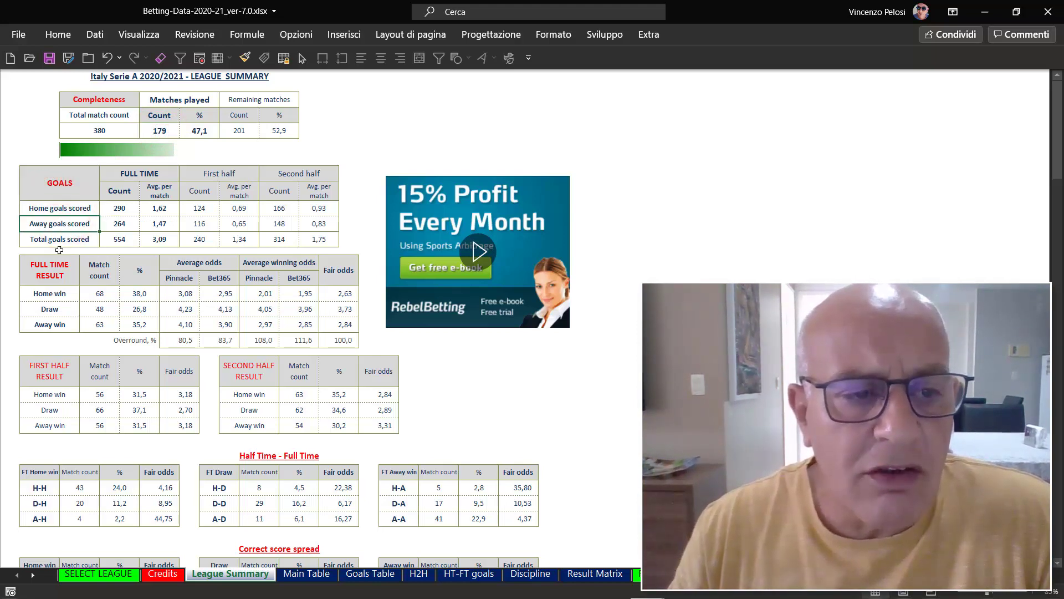
click(49, 243)
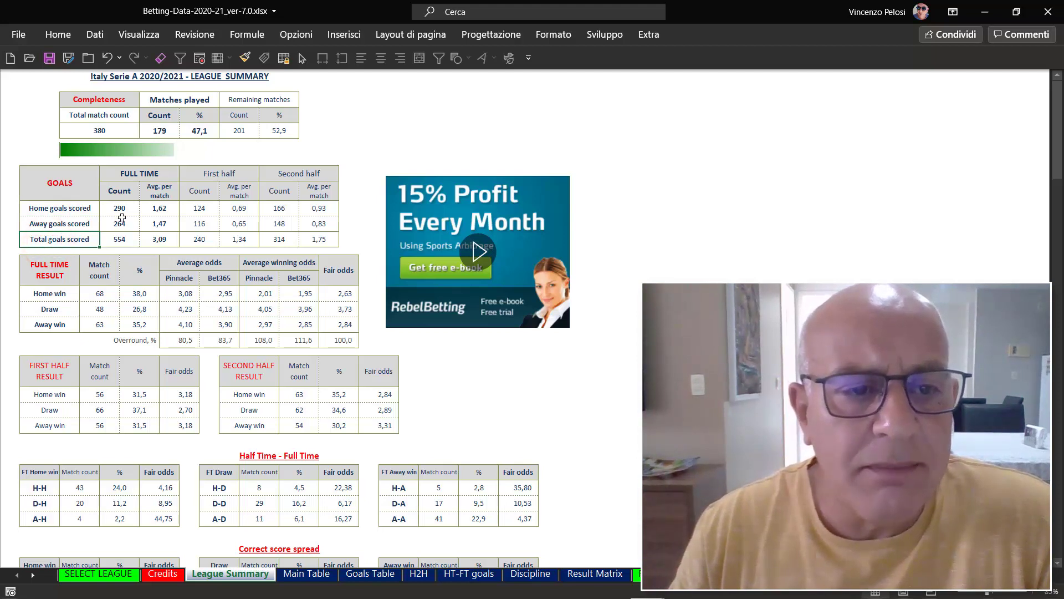
Review home goals by period: 290 full time (1,62 per match), 124 first half (0,69), 0,93 second half
click(137, 175)
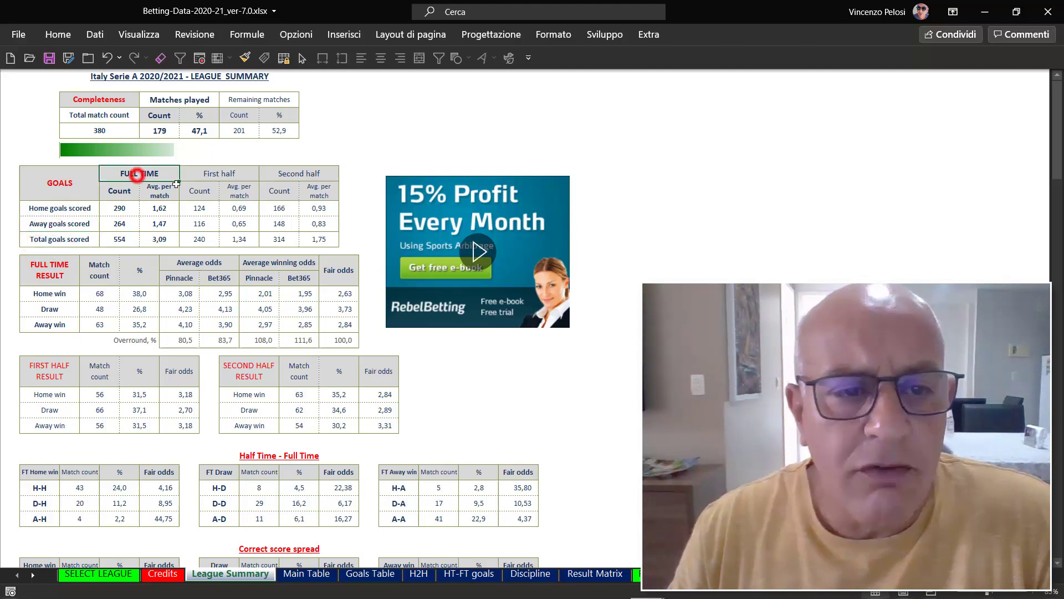
click(217, 173)
click(286, 175)
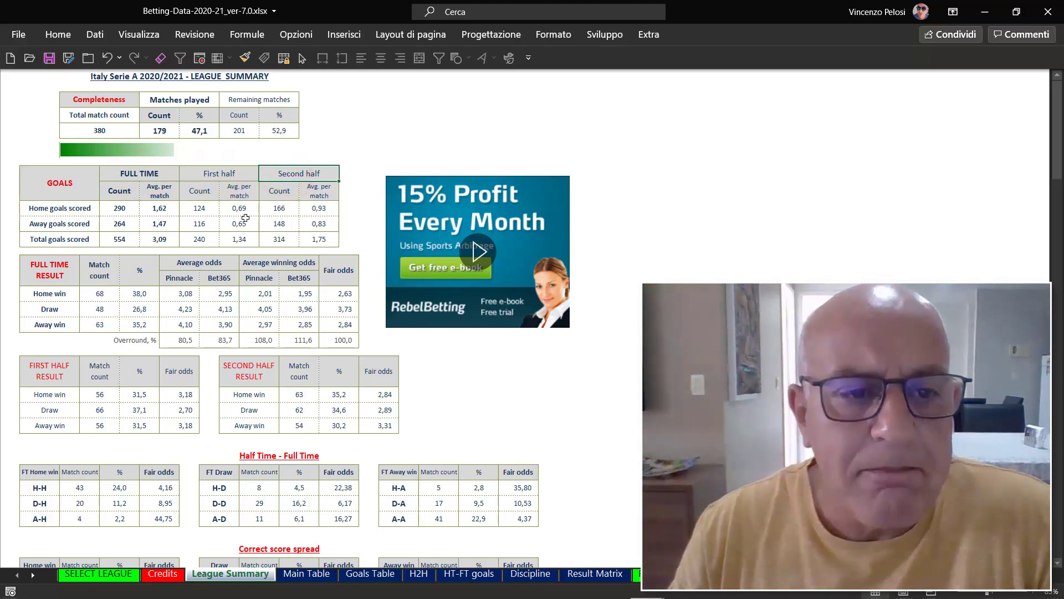
click(314, 209)
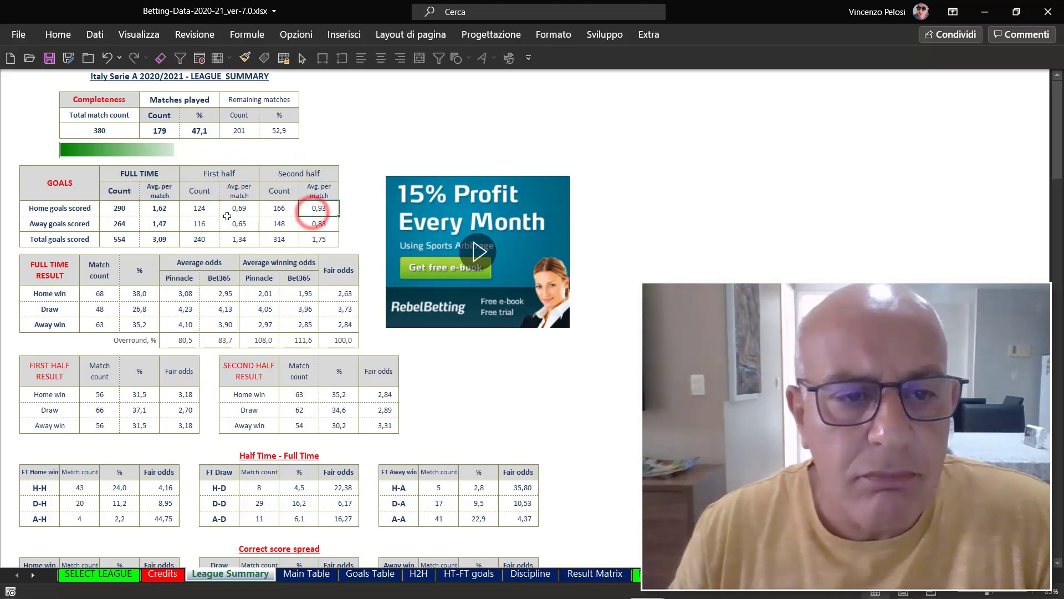
click(244, 213)
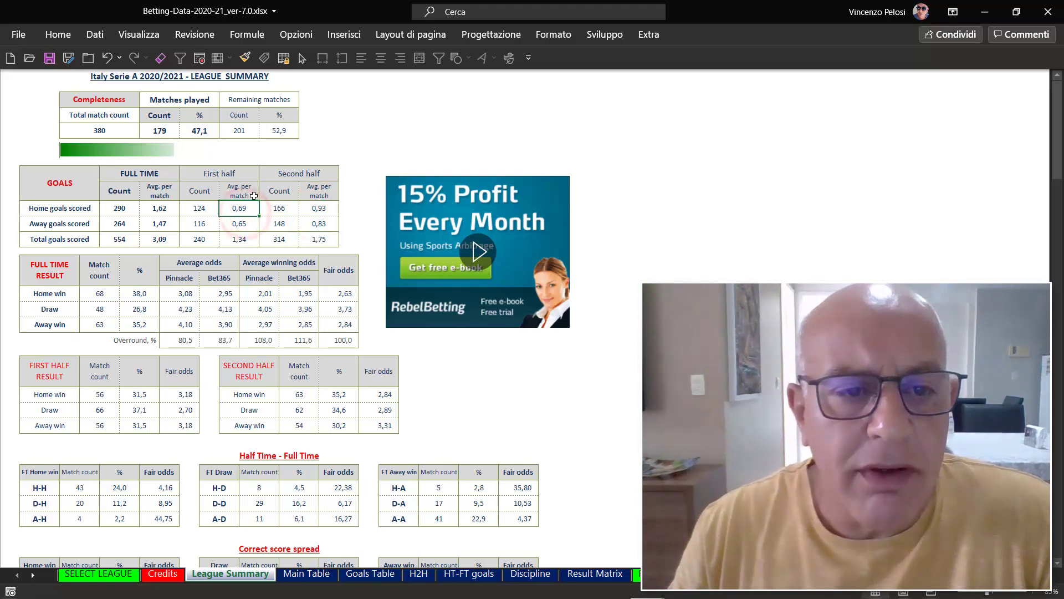
click(202, 209)
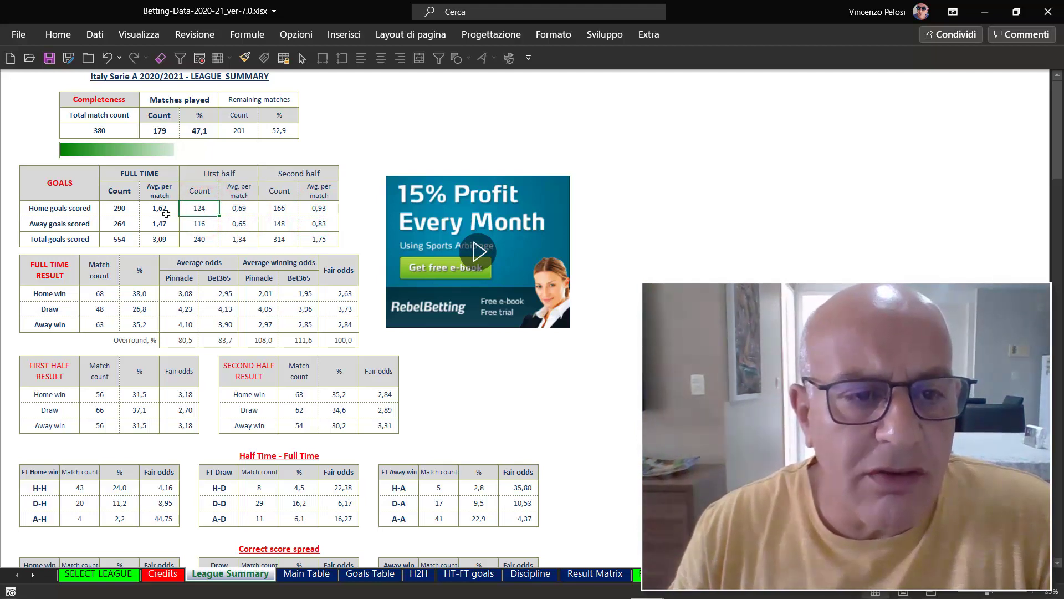
click(120, 215)
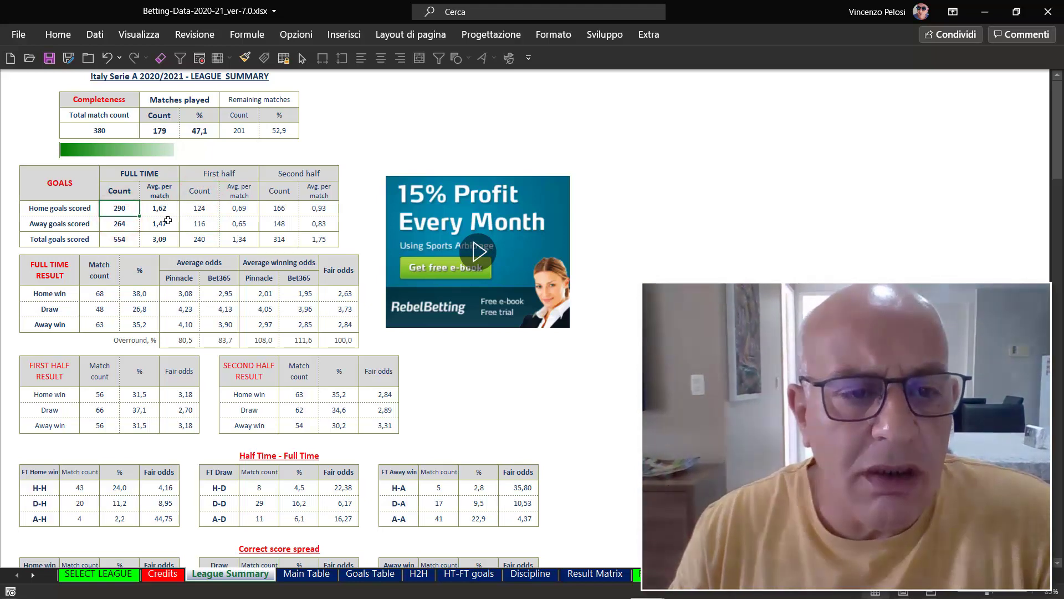
click(159, 208)
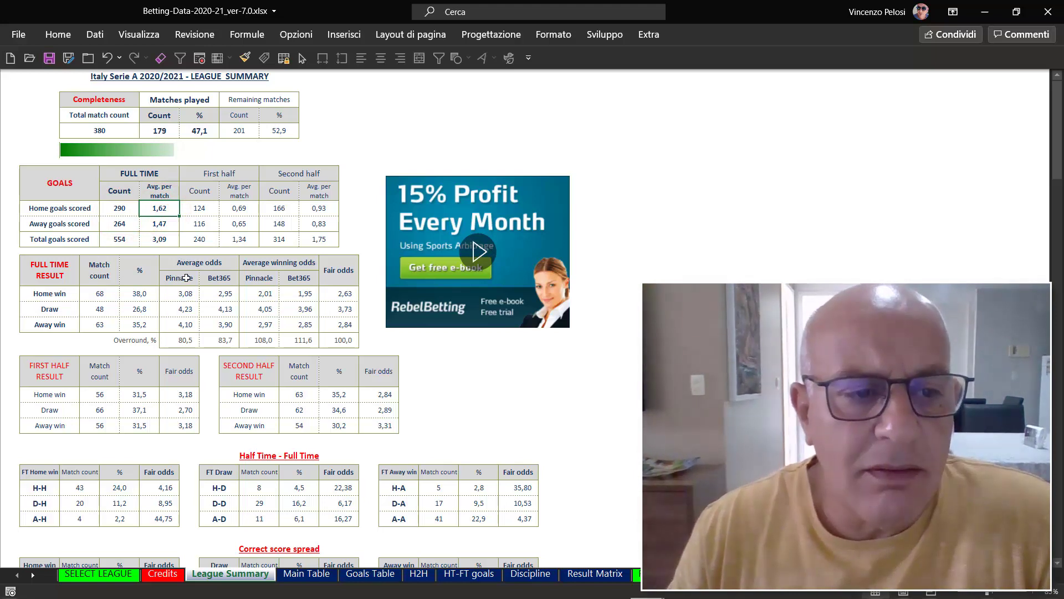
Review full-time result shares: home win 38,0%, draw 26,8%, away win 35,2%
click(61, 281)
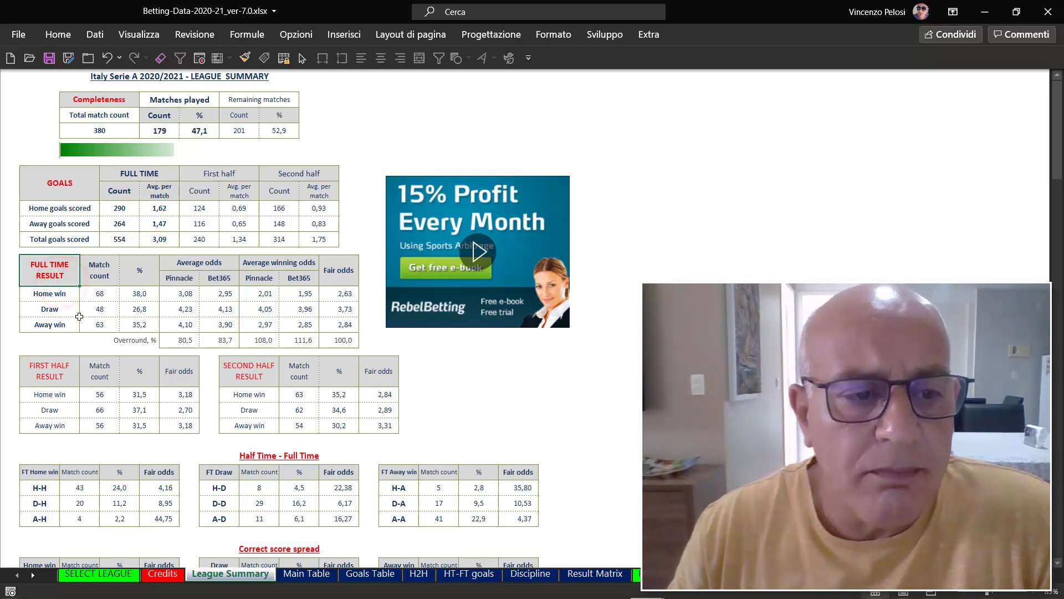
click(56, 300)
click(50, 311)
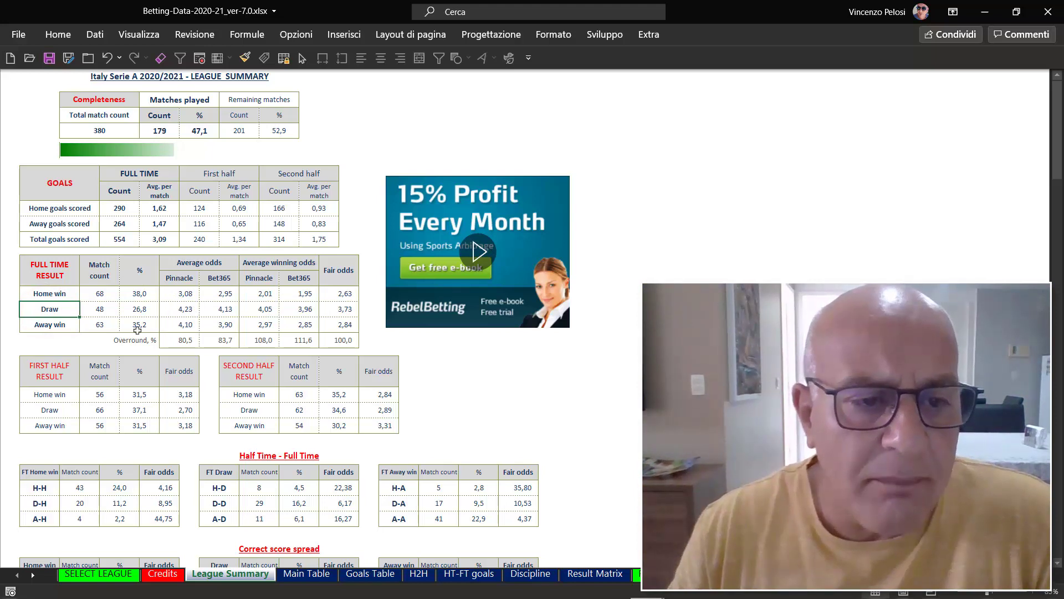
click(142, 296)
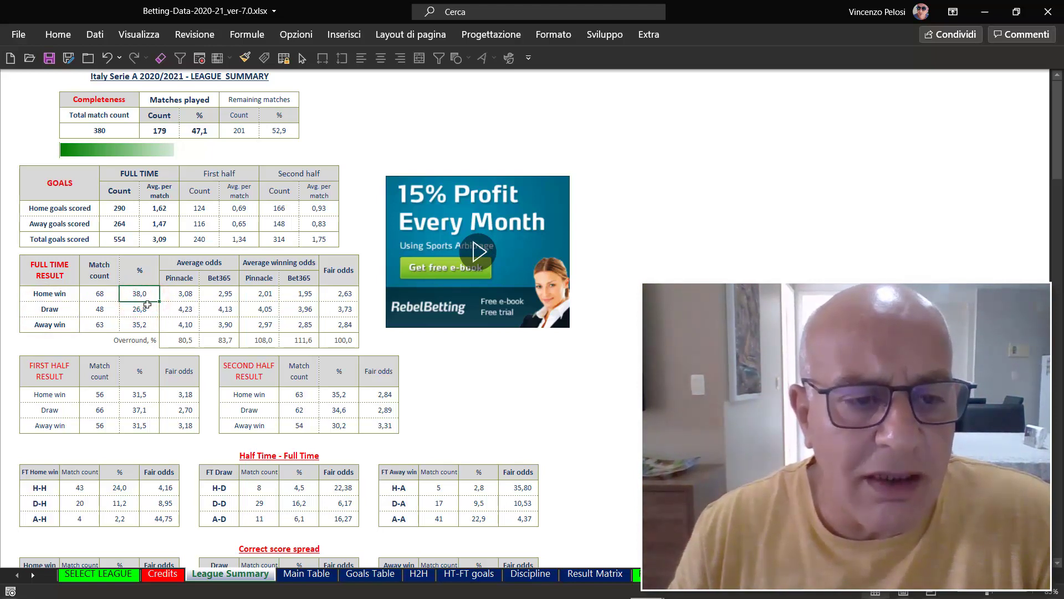
click(62, 297)
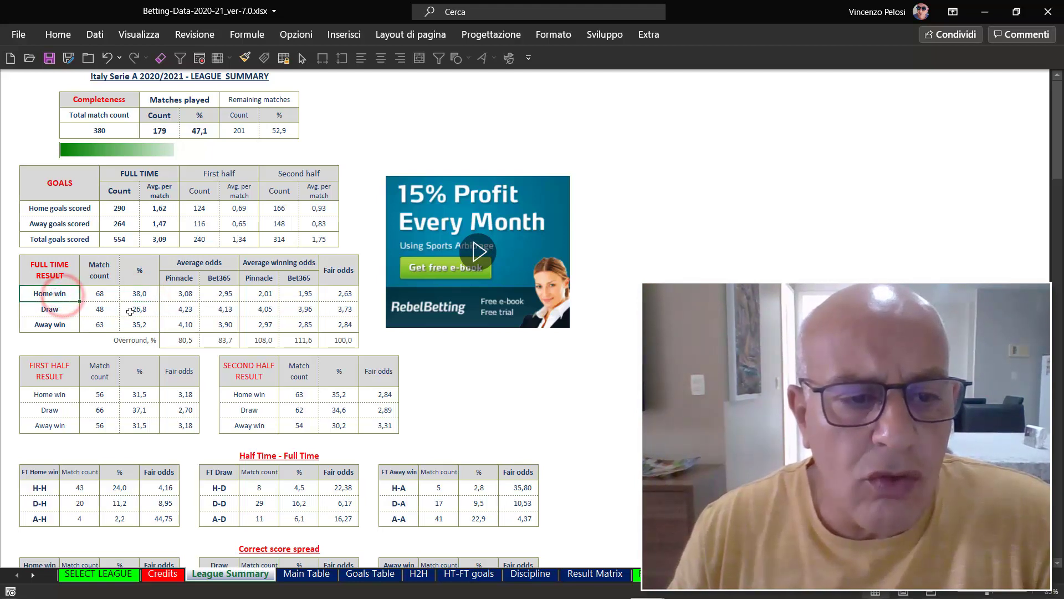
click(131, 310)
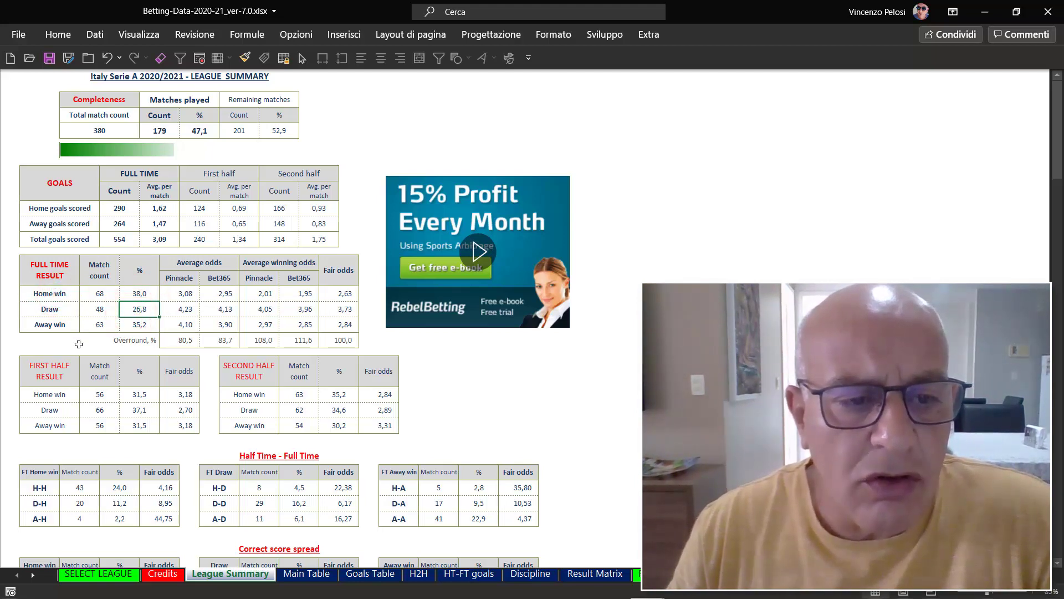
click(143, 327)
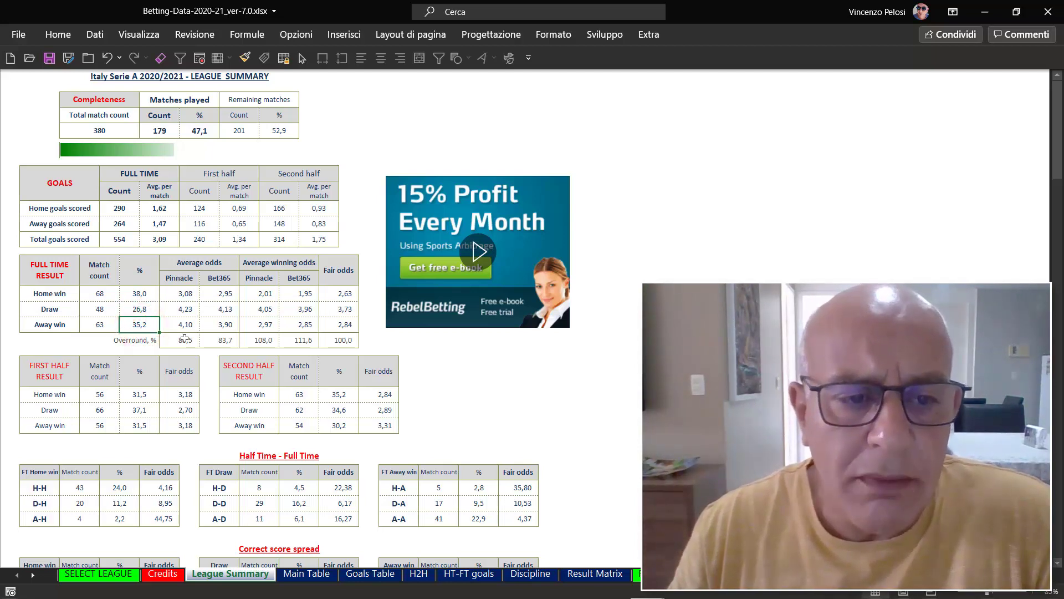
Compare Pinnacle and Bet365 average odds (3,08, 4,23, 4,10 vs 3,90 away) and winning odds
click(191, 273)
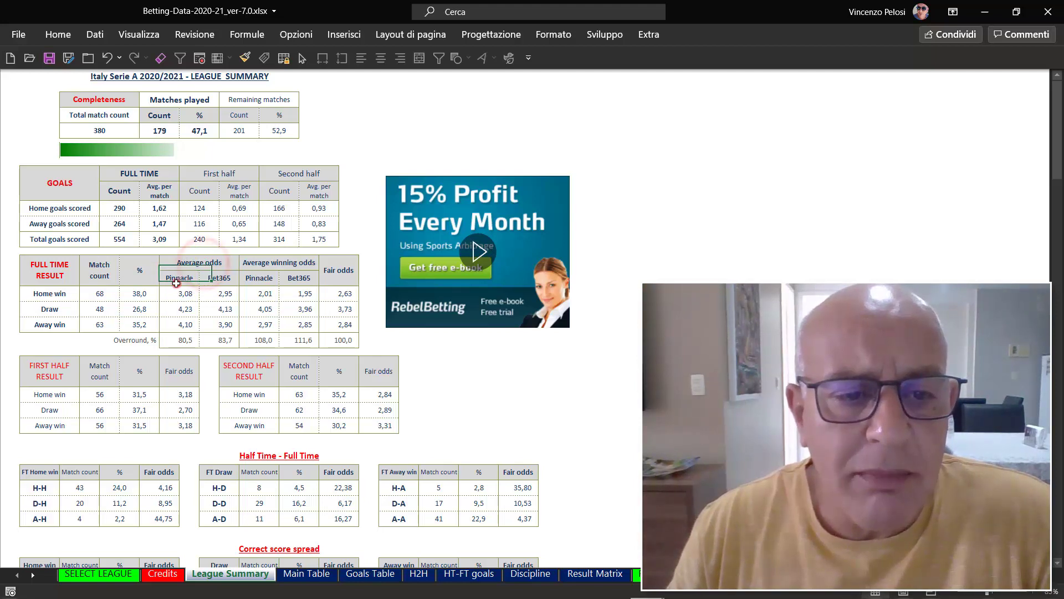
click(214, 278)
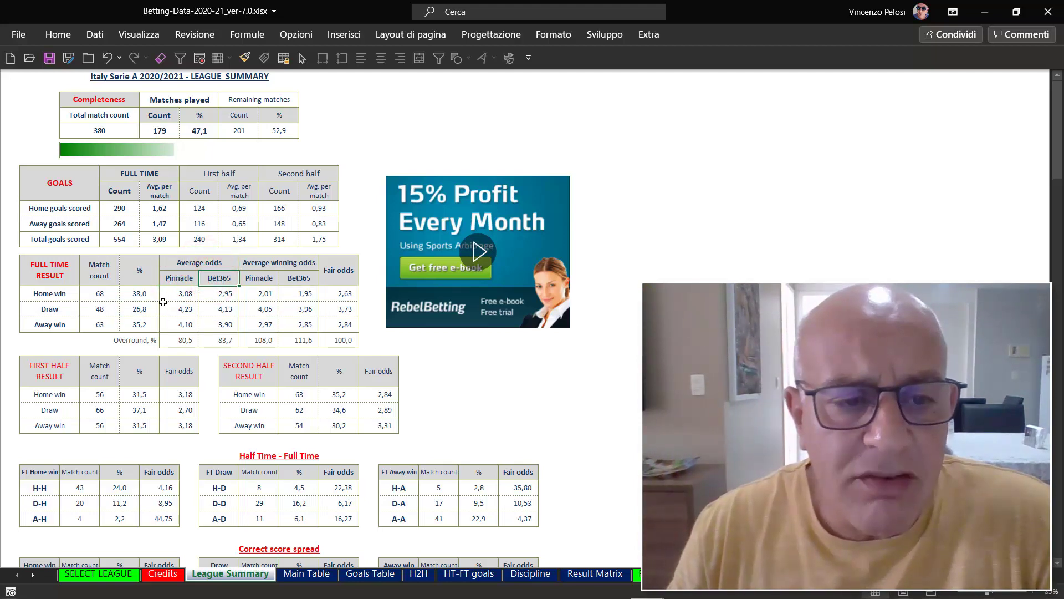
click(183, 295)
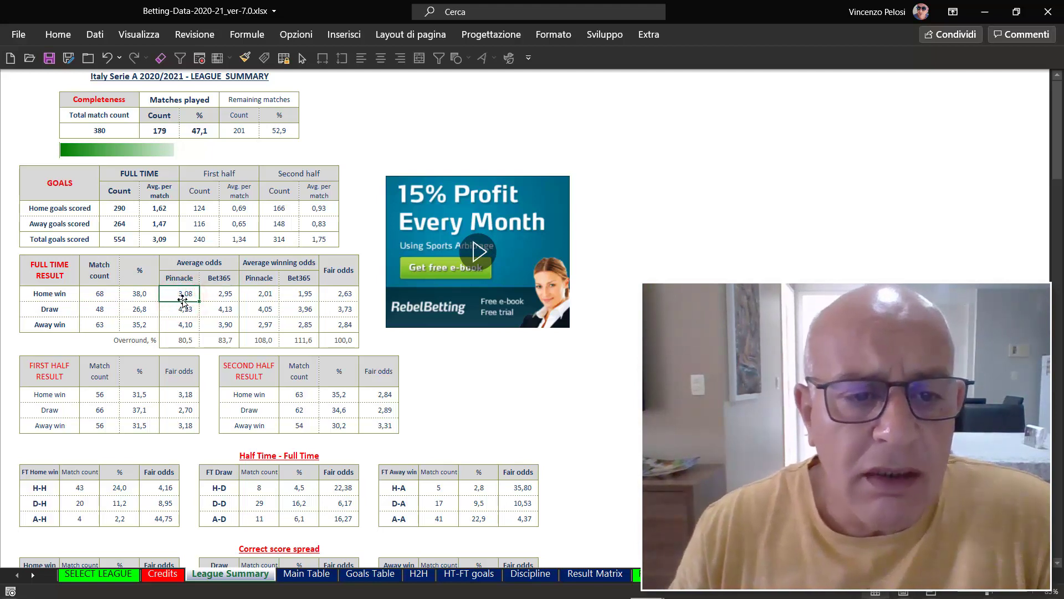
click(183, 310)
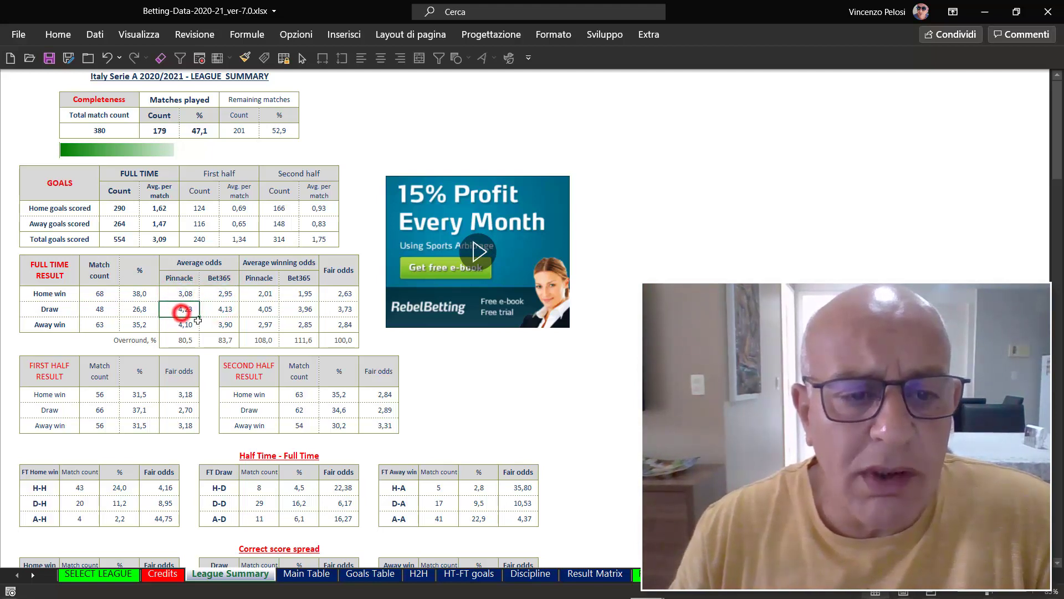
click(182, 325)
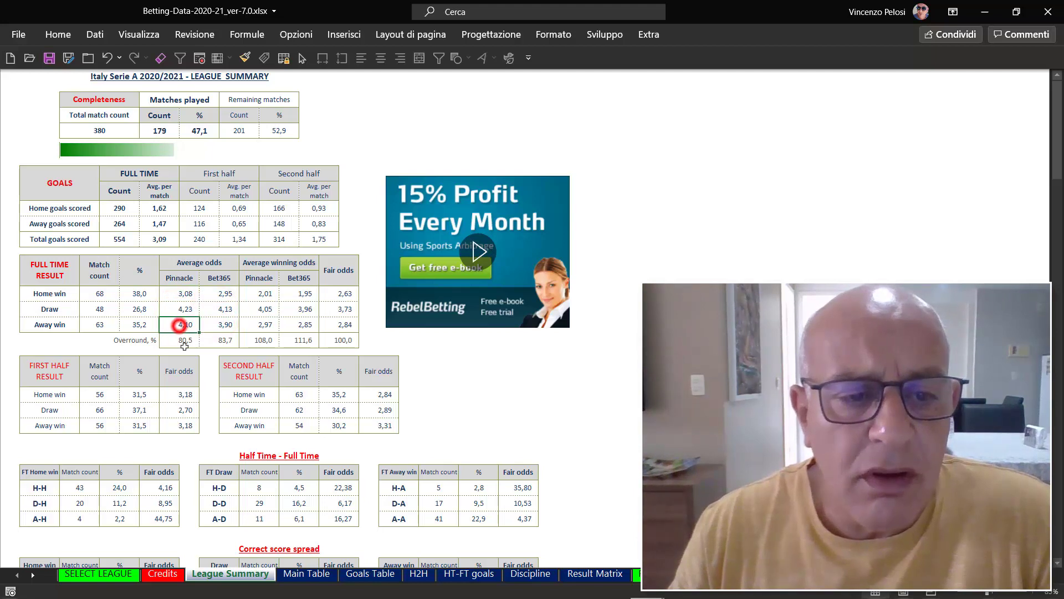
click(211, 327)
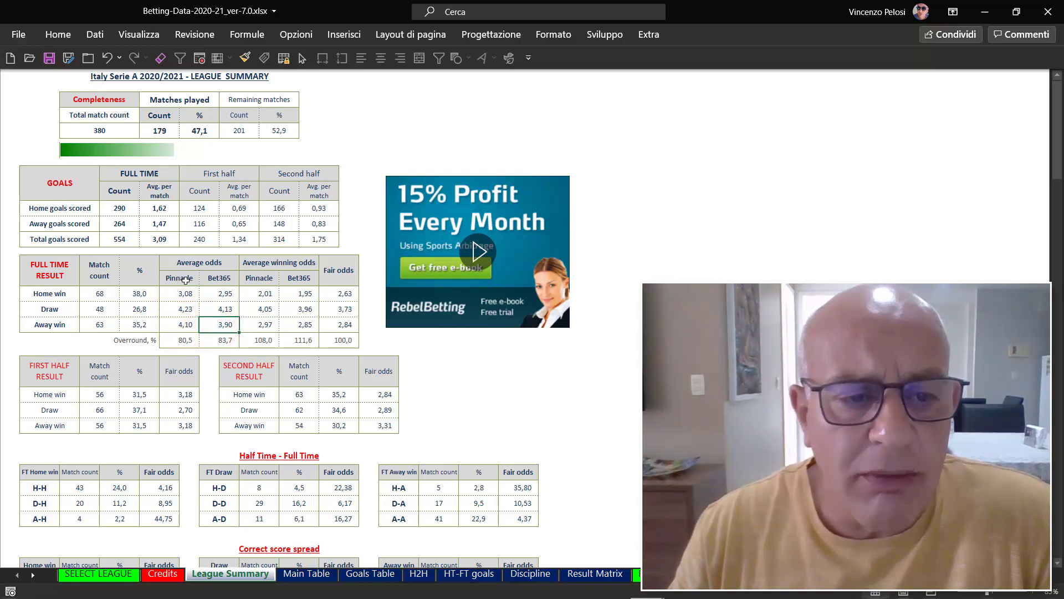
click(175, 340)
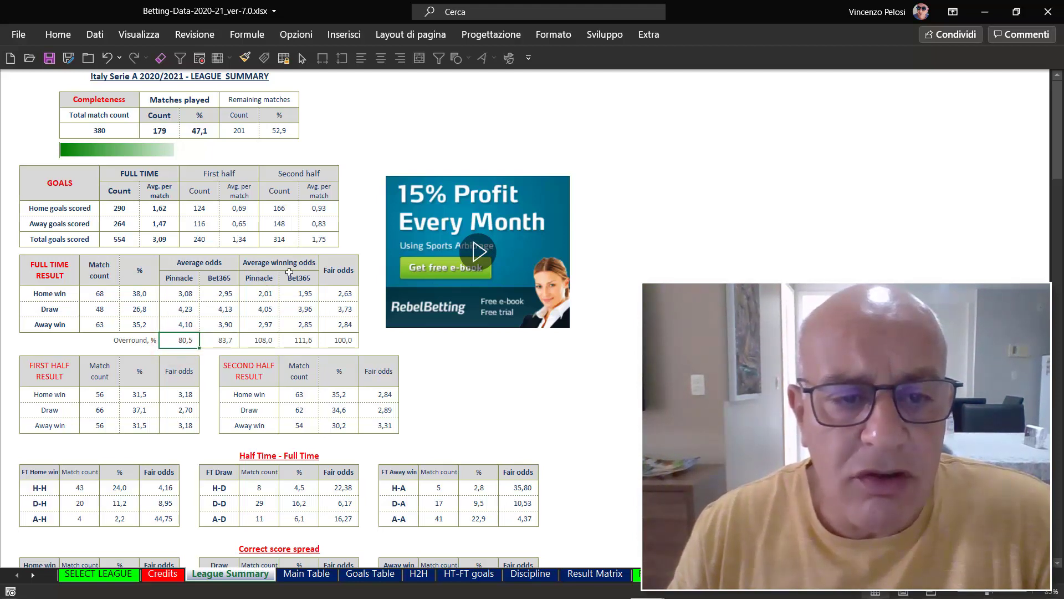
click(259, 279)
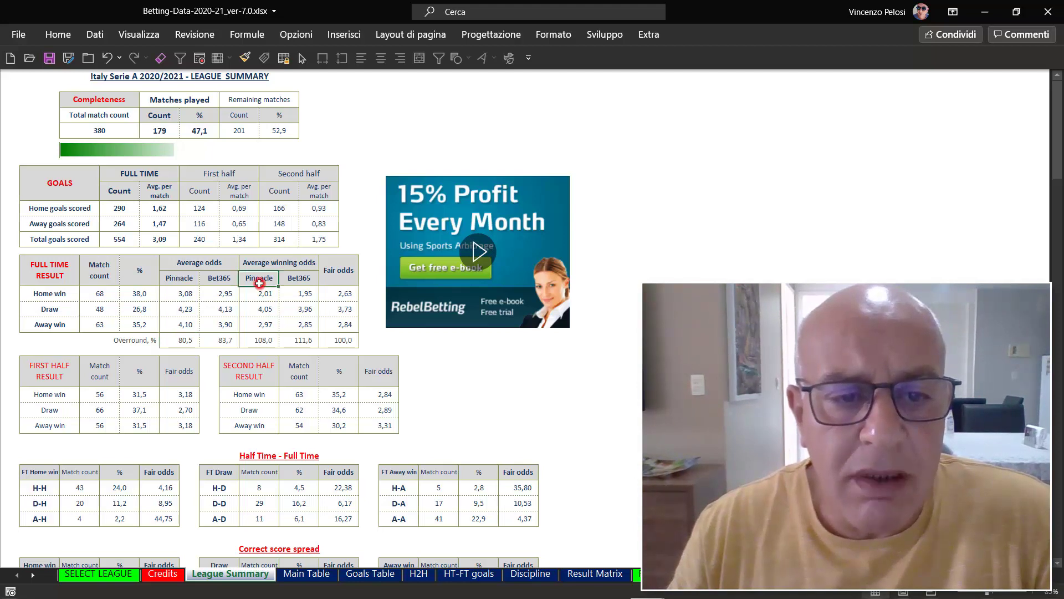
click(298, 278)
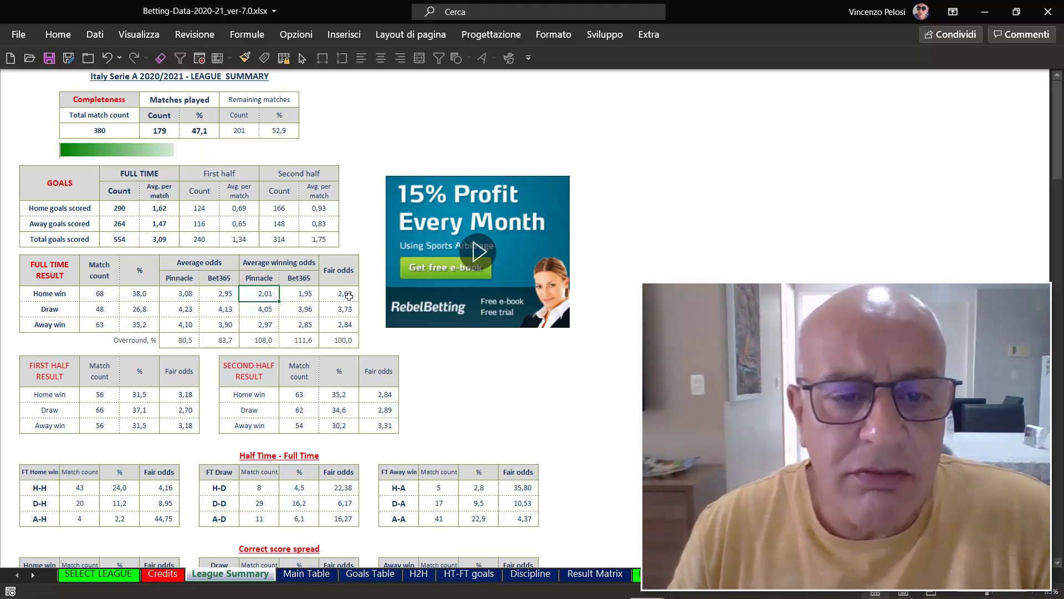
Scroll down to the FIRST HALF RESULT table and the second-half Home win row
scroll(175, 360, down, 1)
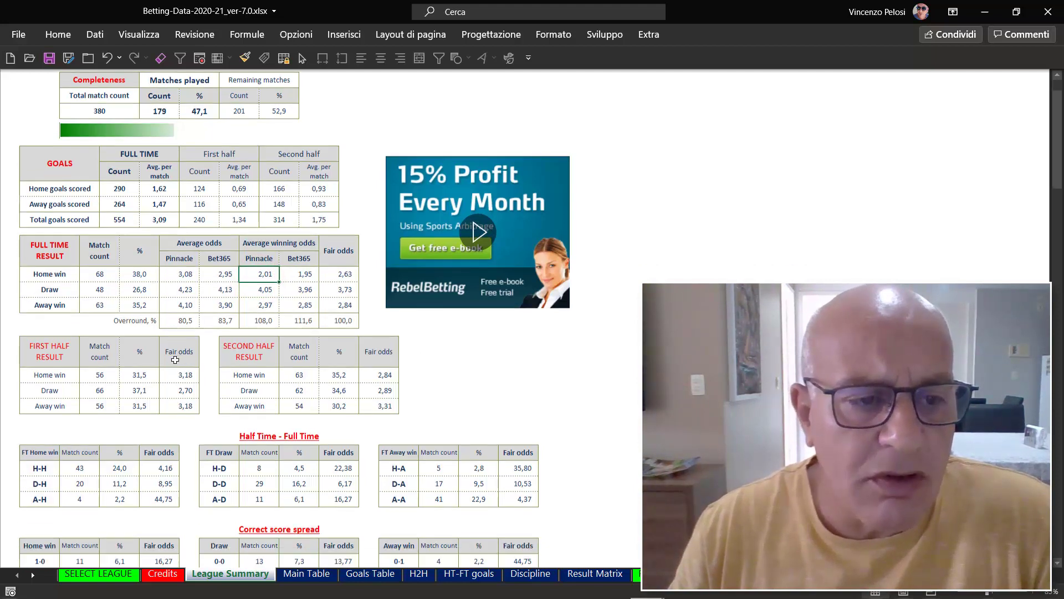
scroll(175, 359, down, 3)
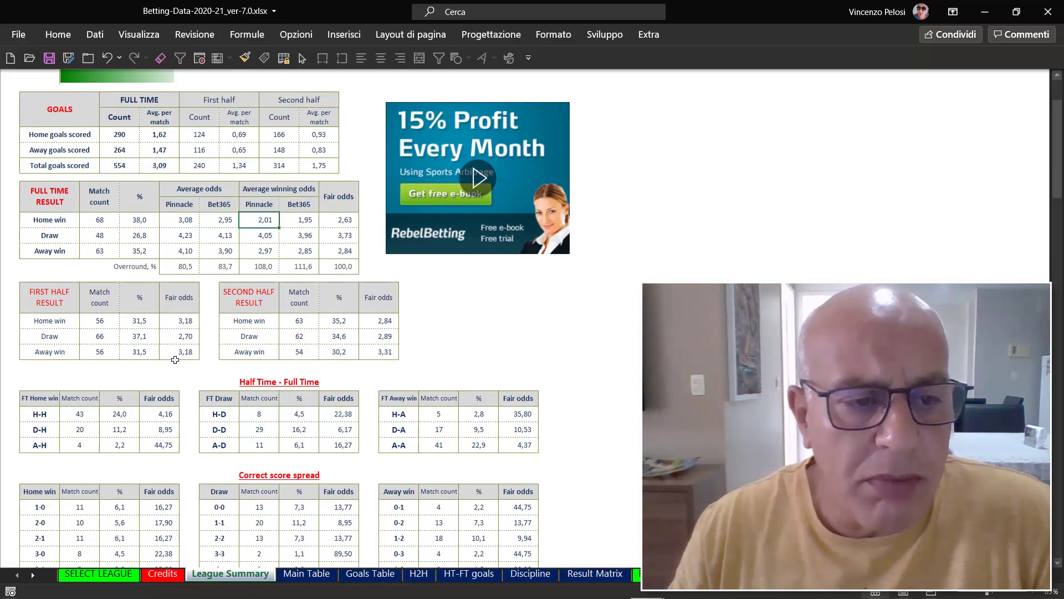
scroll(111, 362, down, 2)
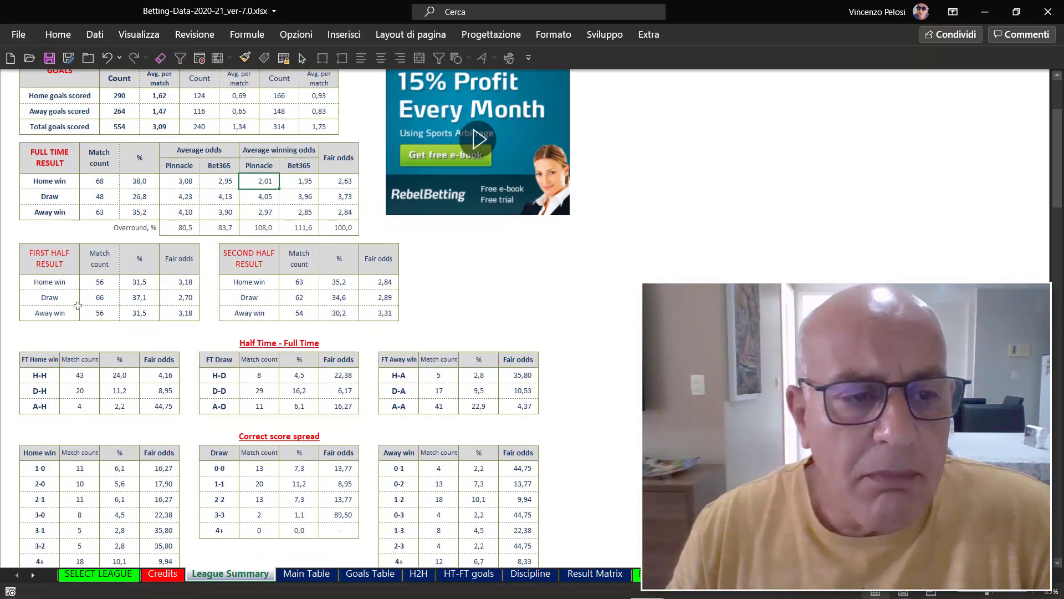
click(60, 266)
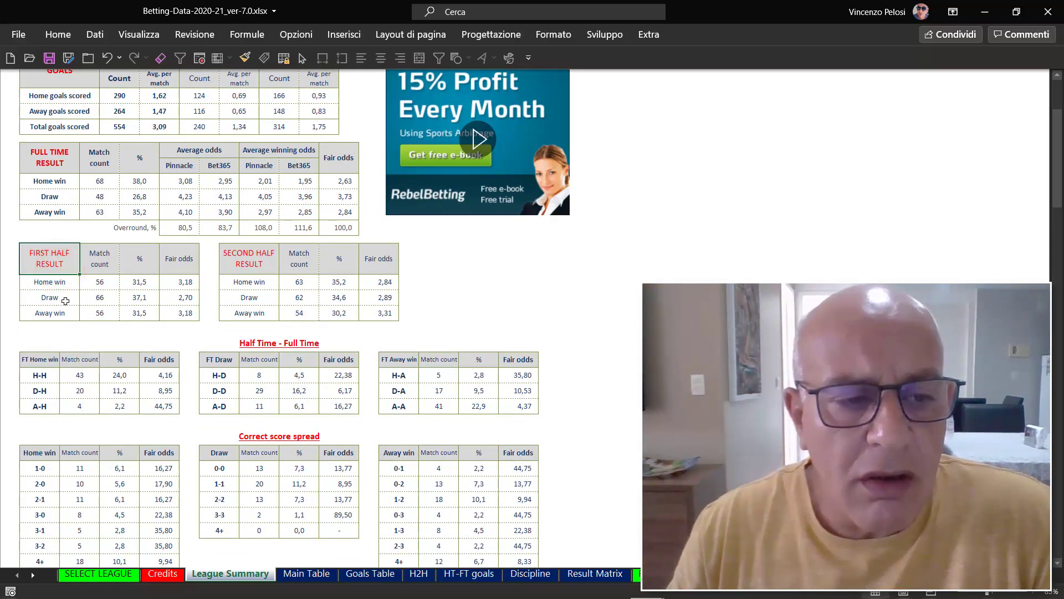
click(250, 283)
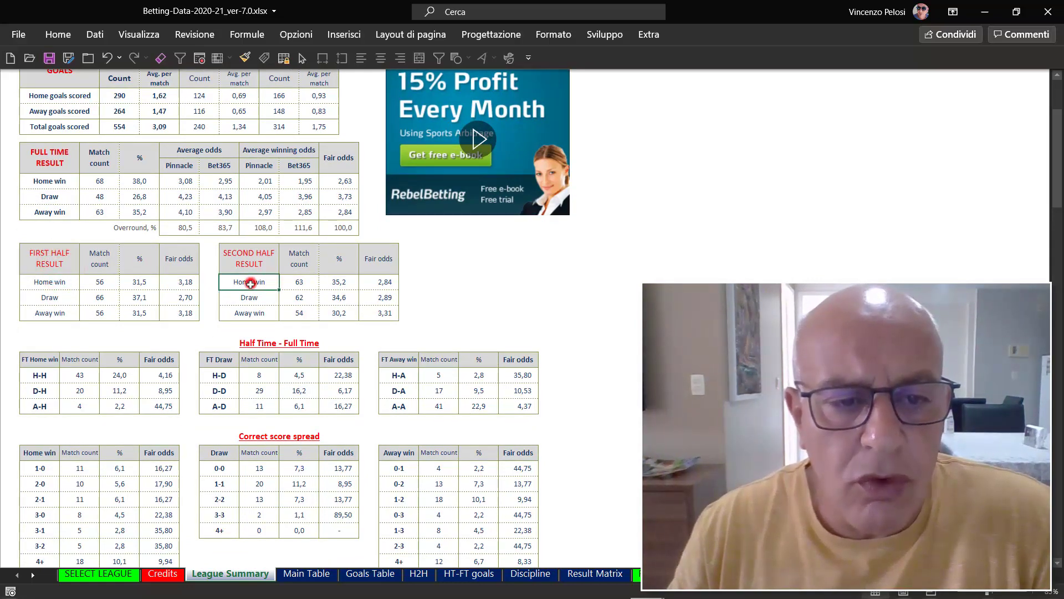
Highlight the second-half home win figures: 63 wins, 35,2%, fair odds 2,84
scroll(256, 355, down, 5)
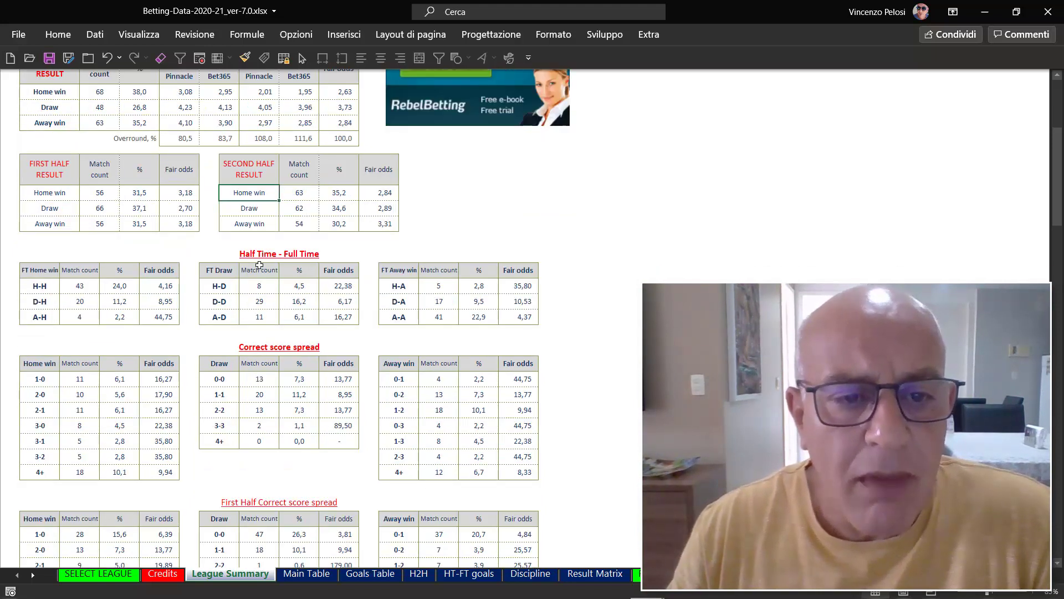
click(300, 191)
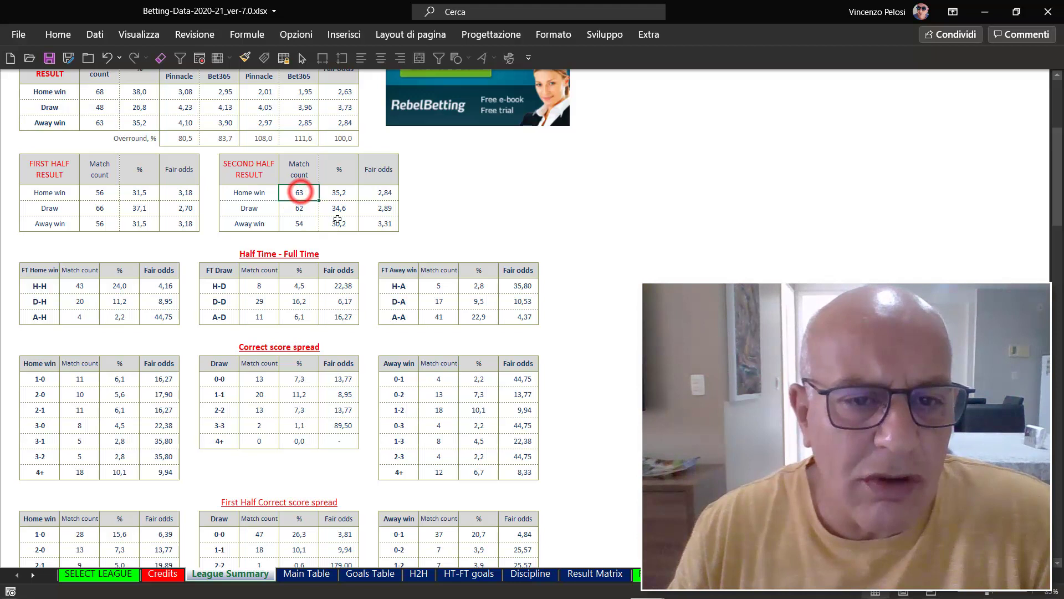
click(339, 192)
click(381, 191)
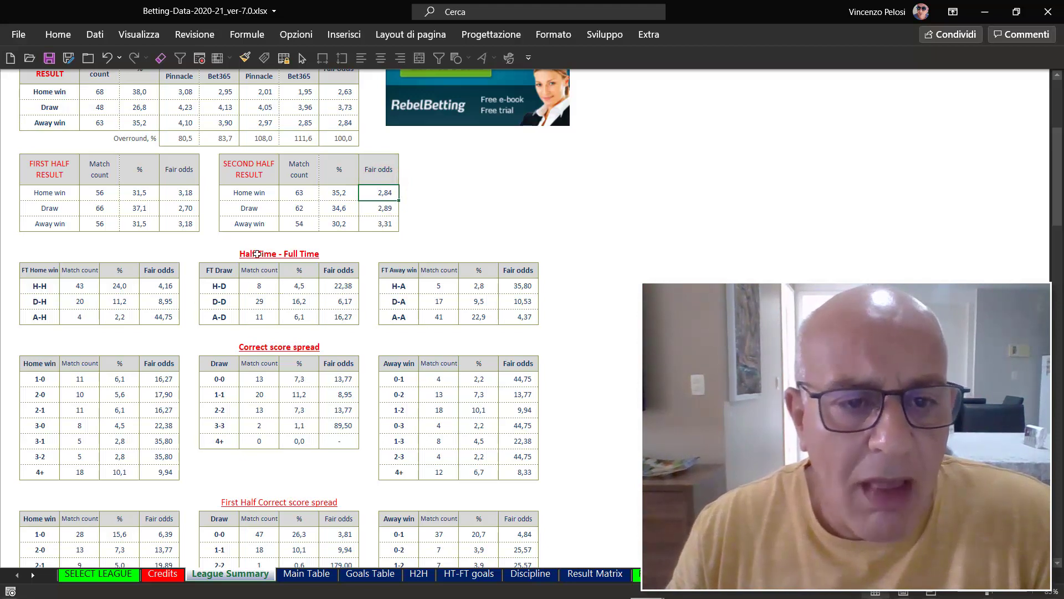
Highlight the H-H, D-H, A-H, H-D and H-A half-time/full-time outcomes in the League Summary
scroll(52, 294, down, 1)
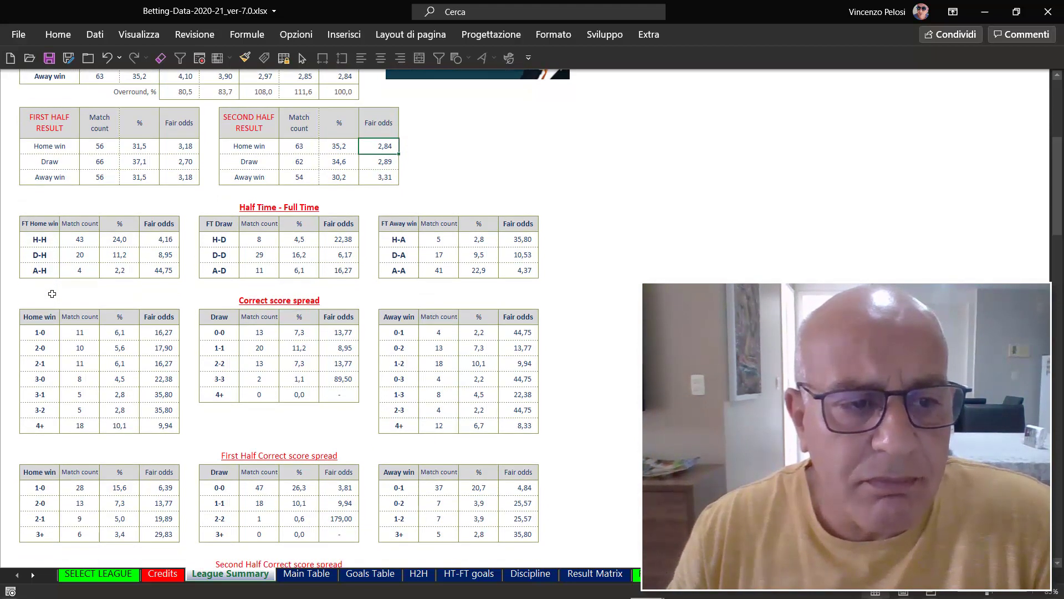
click(39, 244)
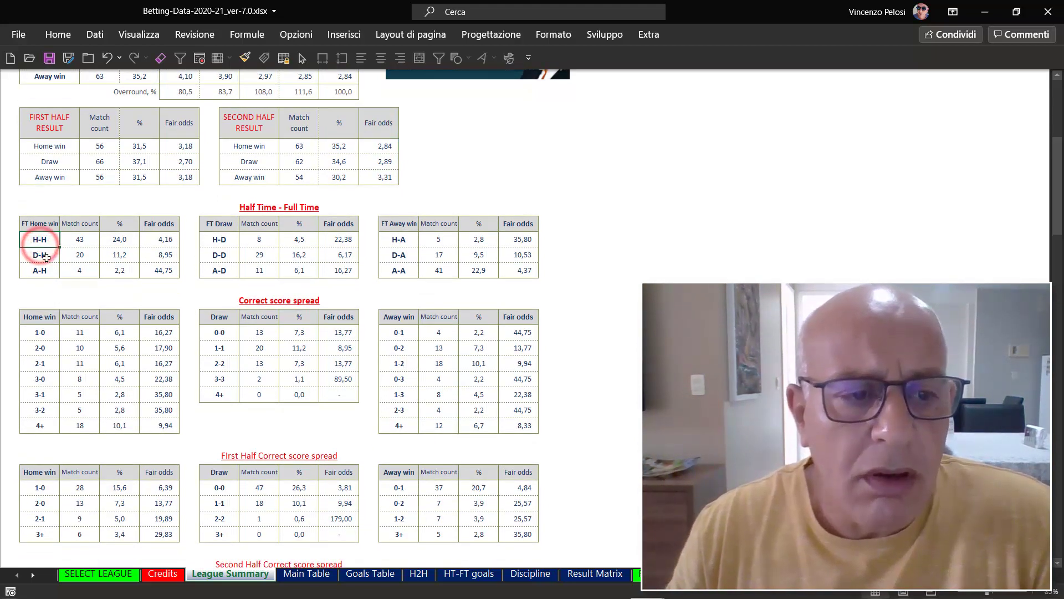
click(47, 256)
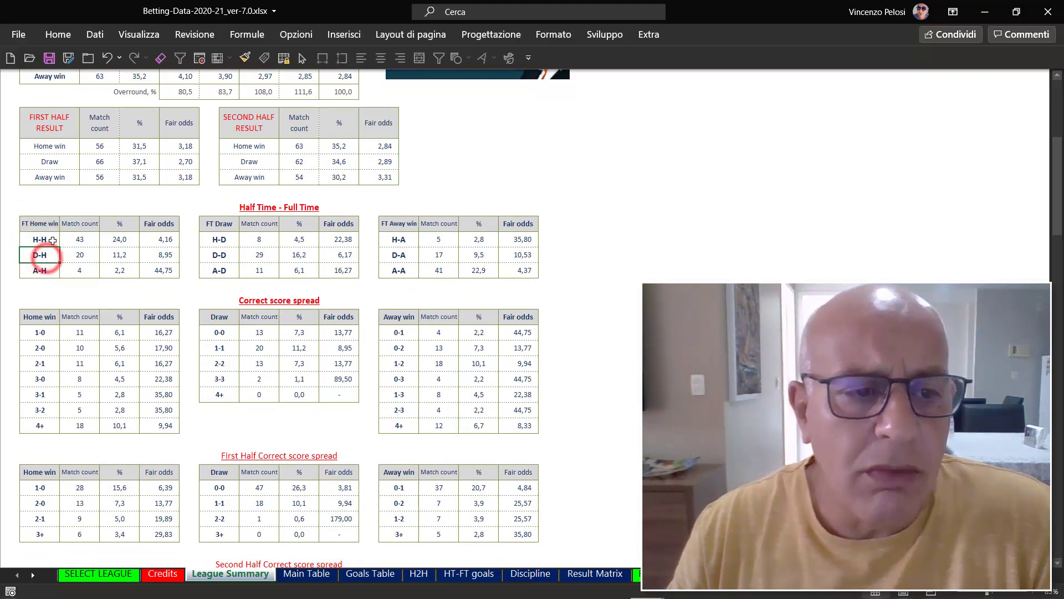
click(38, 271)
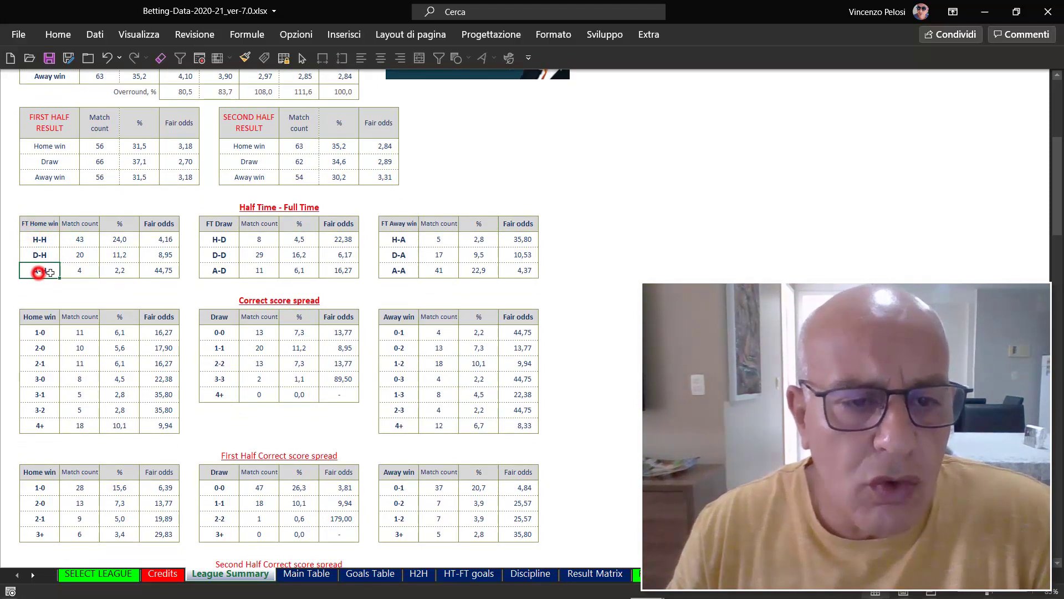
click(217, 240)
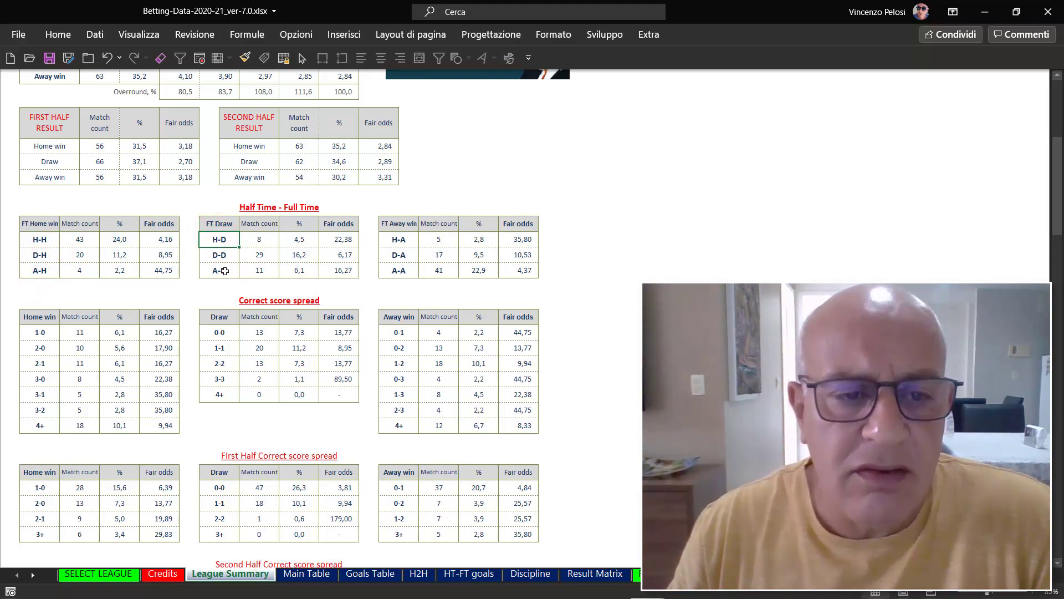
click(399, 240)
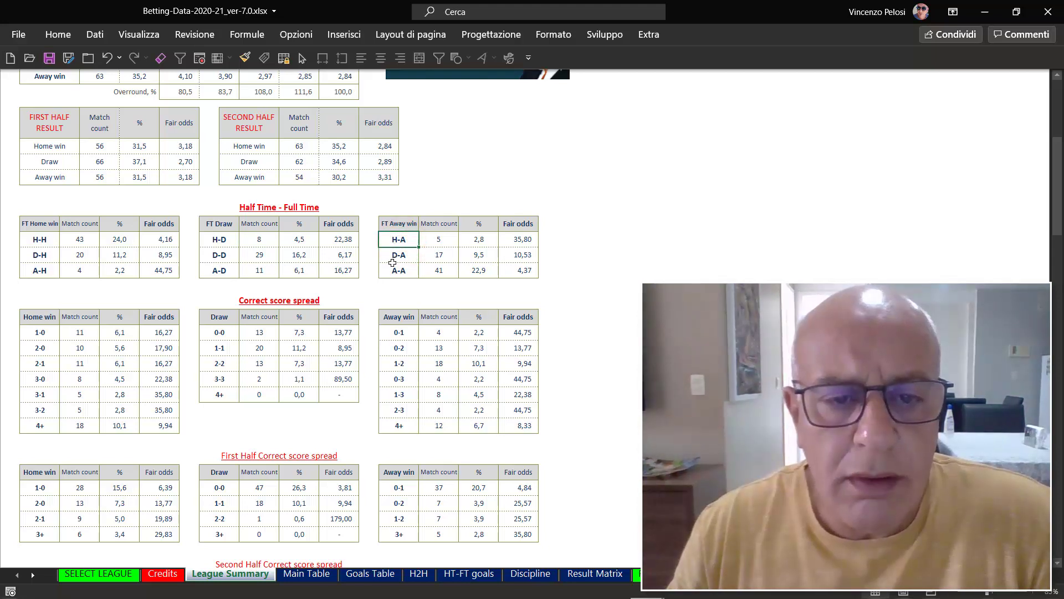
click(602, 286)
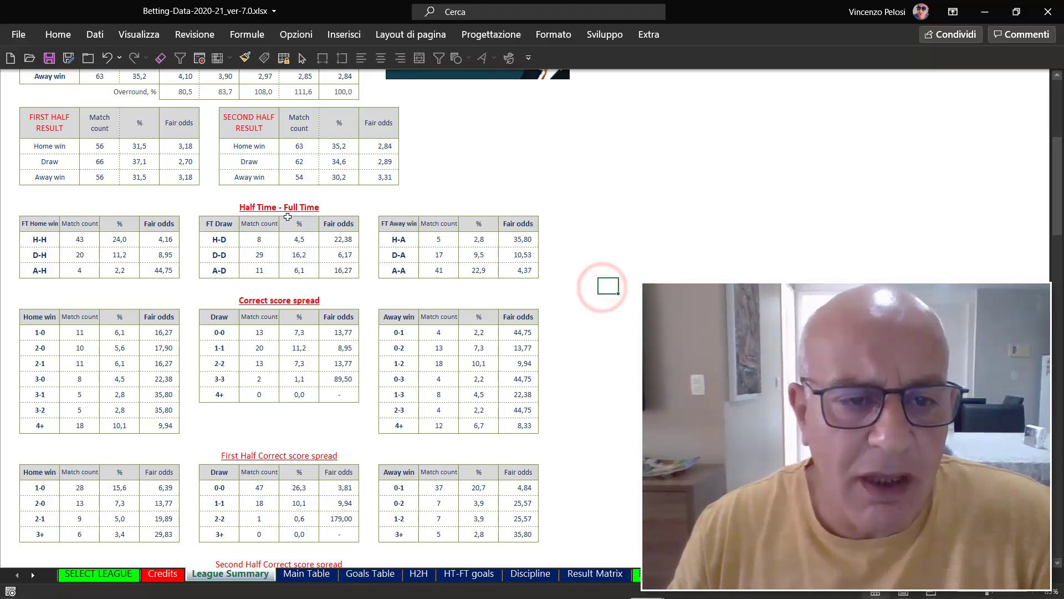
Point out the H-D fair odds of 22,38 and scroll on to the correct score tables
scroll(237, 253, down, 1)
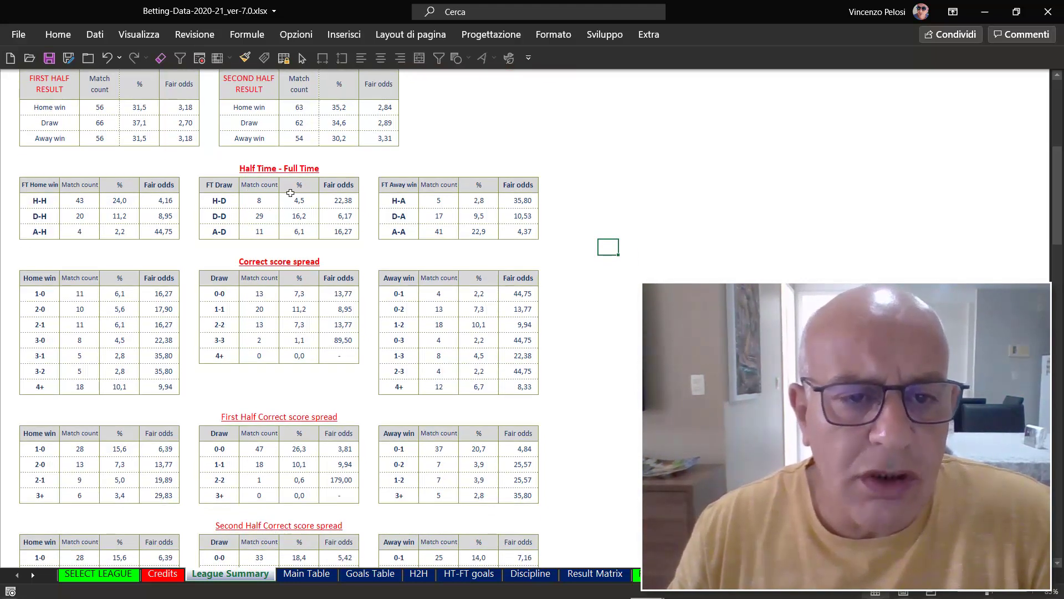
click(340, 202)
scroll(263, 344, down, 2)
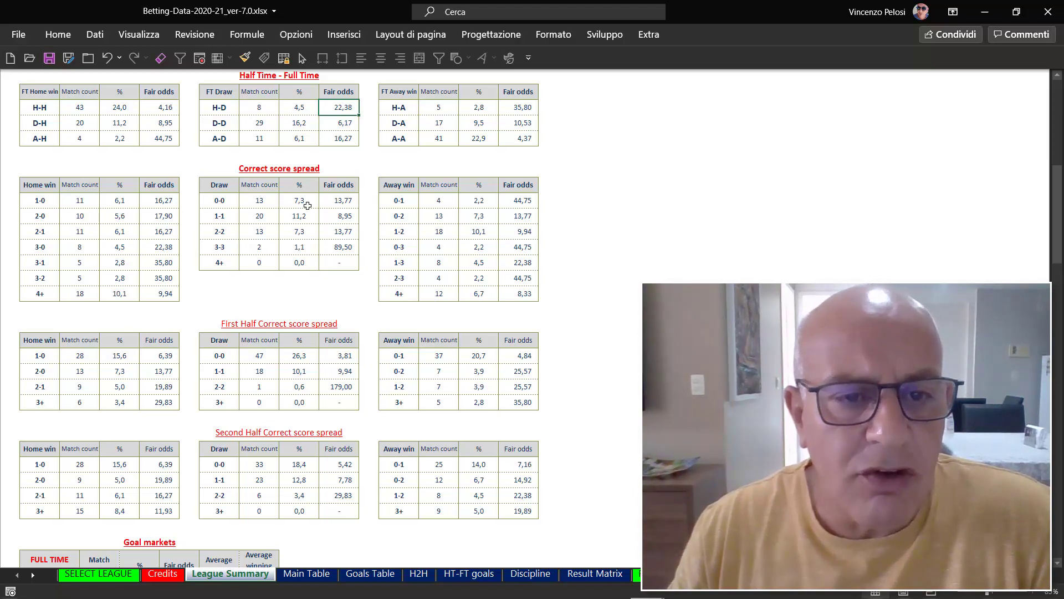
Scroll the League Summary until Goal markets leads, with over 2.5 goals in 108 matches (60,3%)
scroll(286, 360, down, 1)
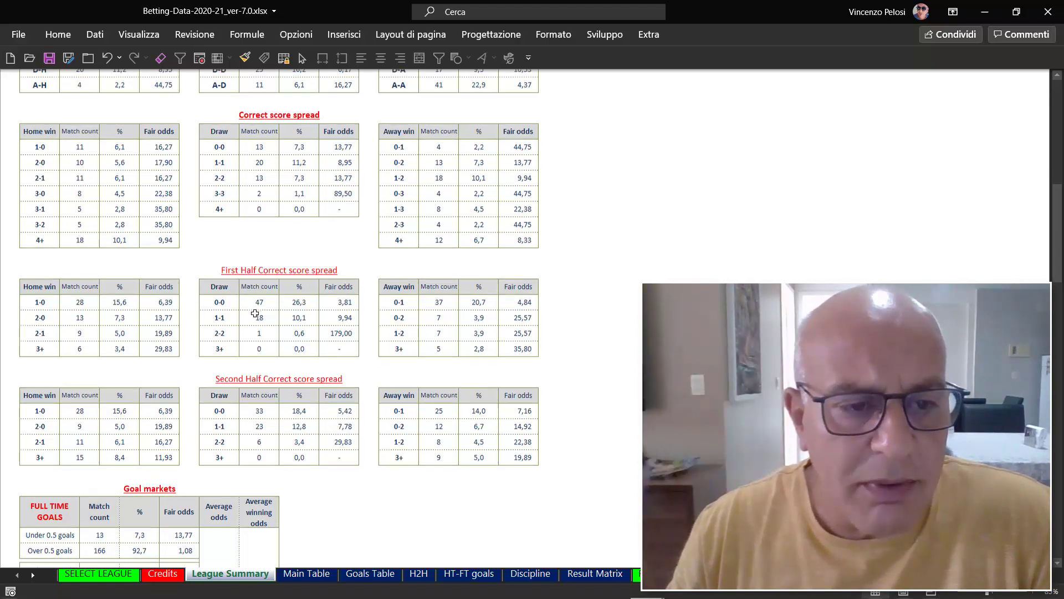
scroll(153, 308, down, 1)
scroll(154, 308, down, 1)
scroll(255, 311, down, 1)
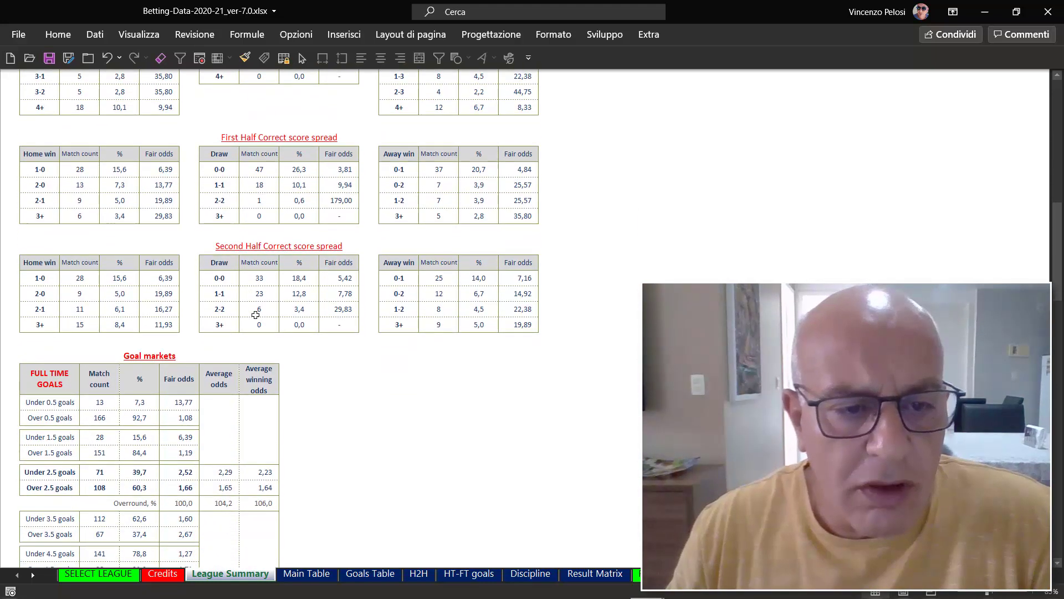
scroll(267, 306, down, 1)
scroll(265, 304, down, 2)
scroll(264, 305, down, 1)
scroll(184, 259, down, 1)
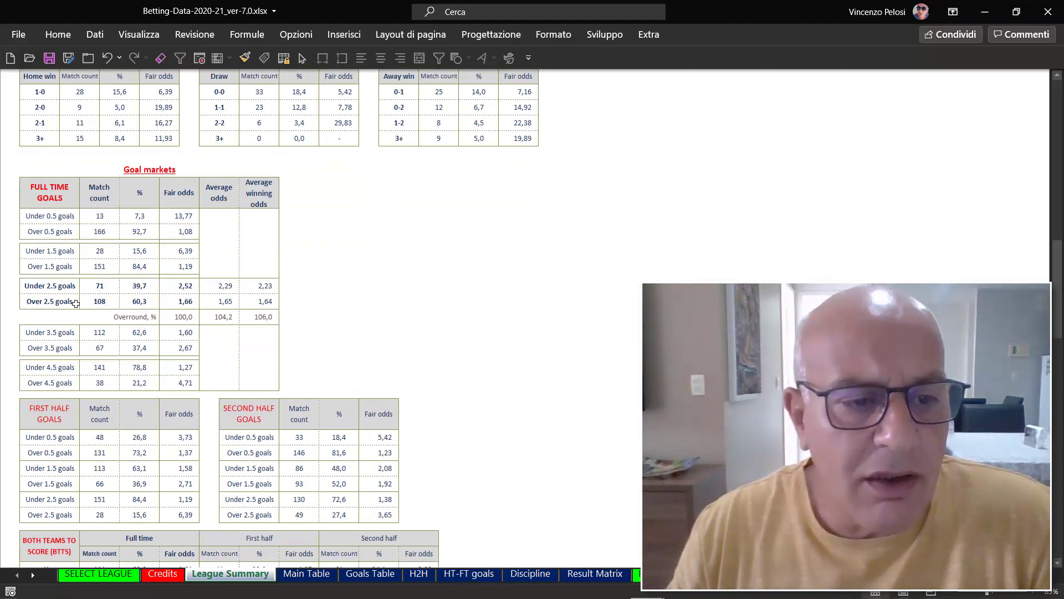
Scroll the League Summary down to the Both Teams To Score table
scroll(126, 352, down, 1)
scroll(127, 352, down, 2)
scroll(126, 353, down, 2)
scroll(127, 353, down, 1)
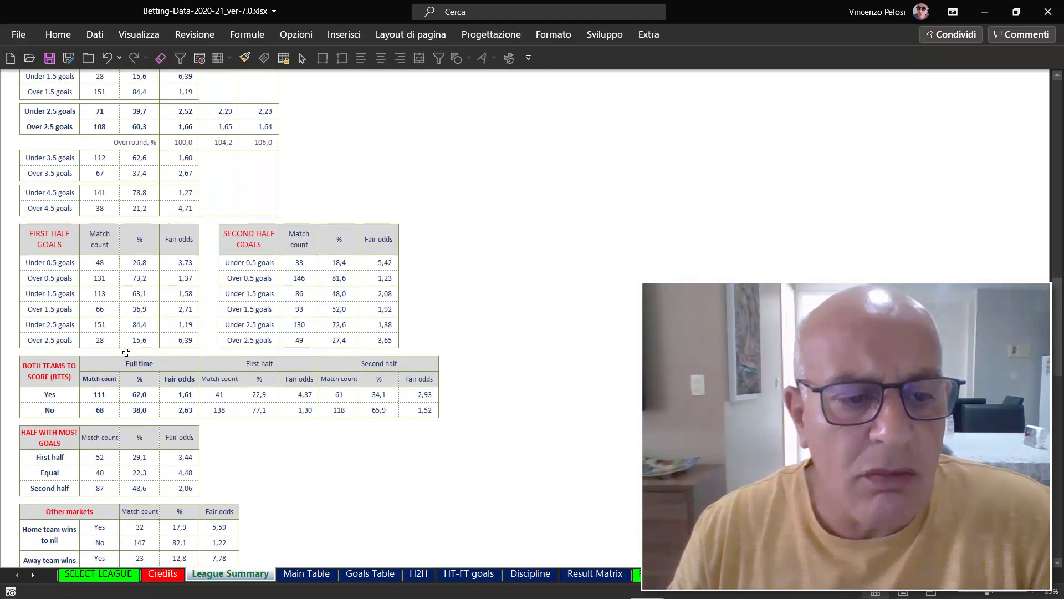
scroll(127, 352, down, 1)
scroll(126, 353, down, 2)
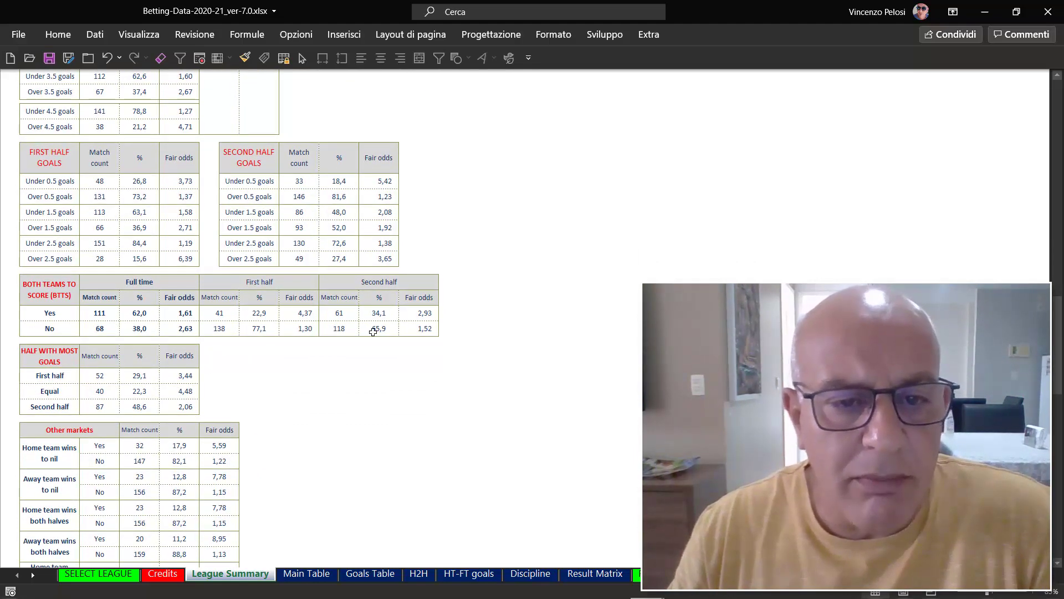
scroll(382, 245, down, 1)
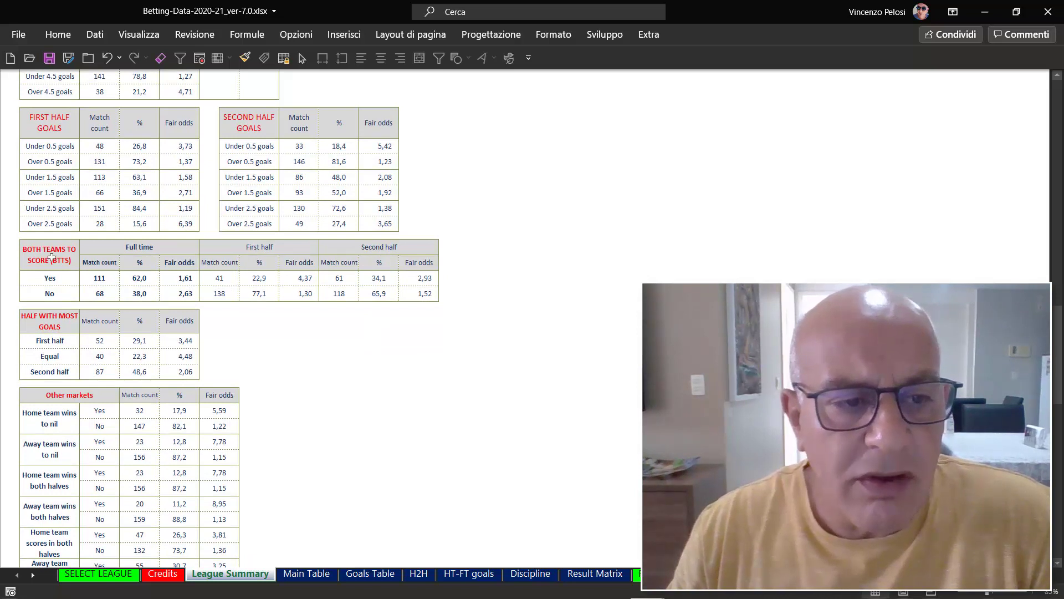
Select the whole BTTS table for status-bar stats, deselect it, and scroll to Other markets
drag(38, 251, 393, 294)
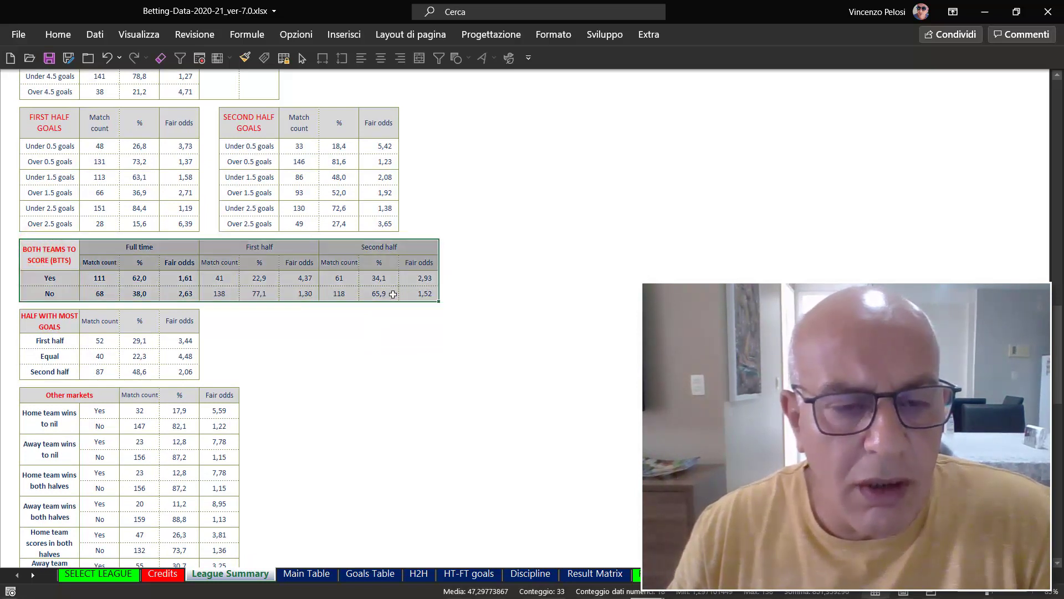
click(344, 358)
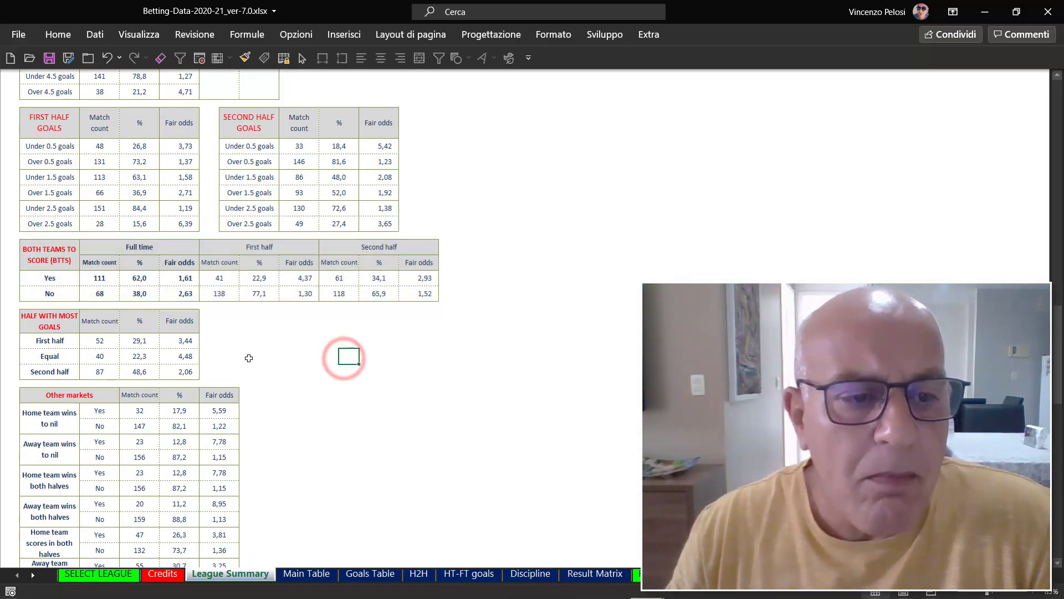
scroll(247, 358, down, 2)
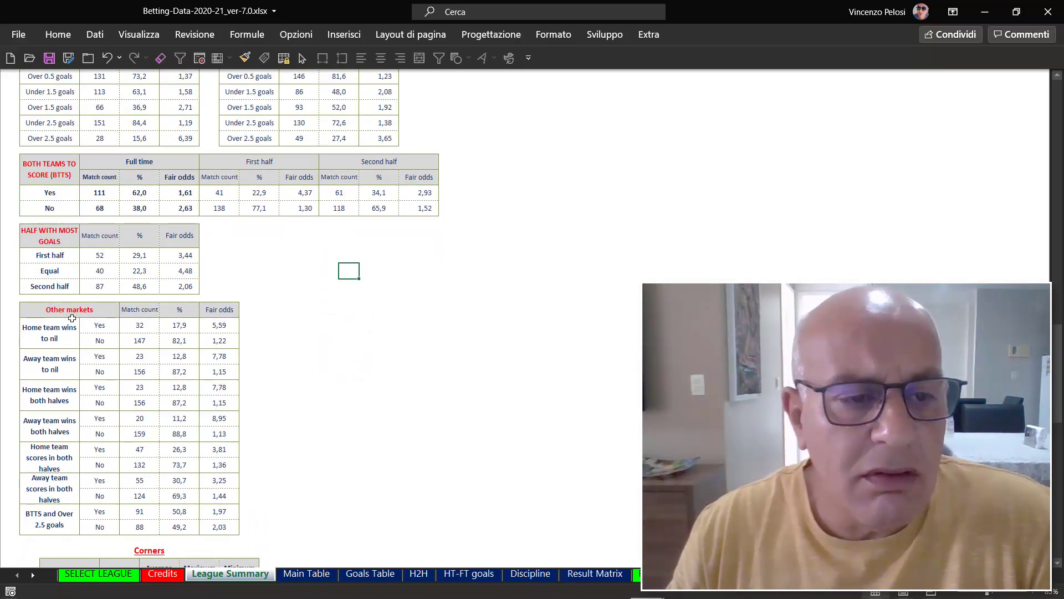
scroll(81, 242, down, 1)
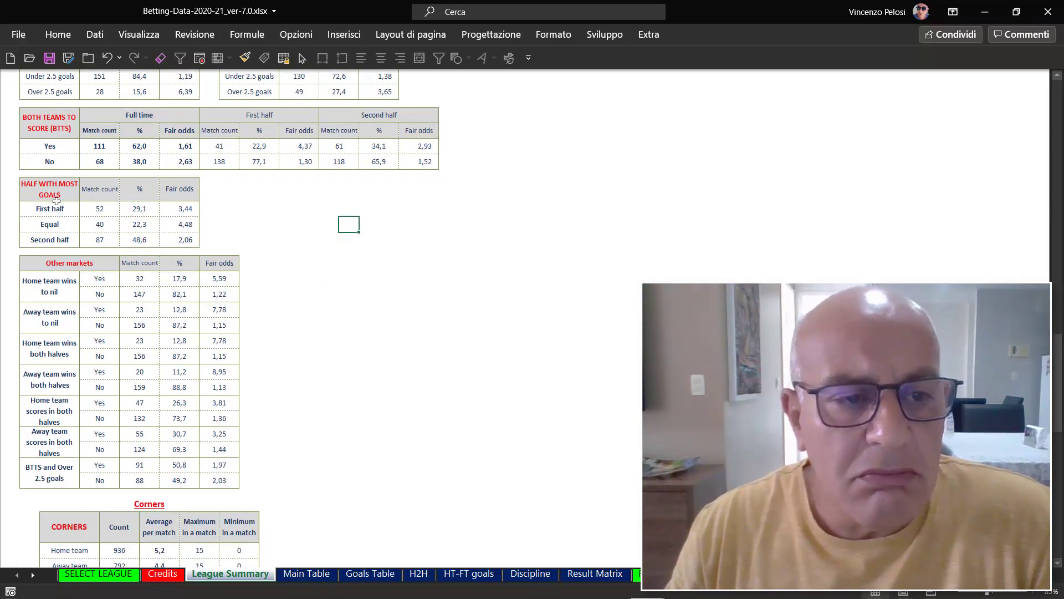
scroll(145, 298, down, 1)
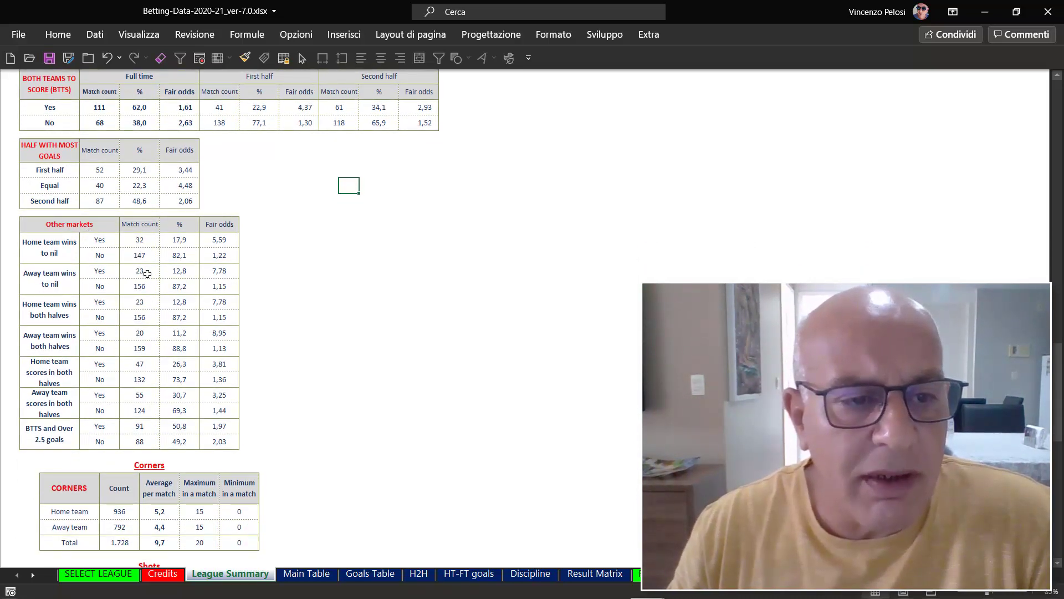
click(59, 256)
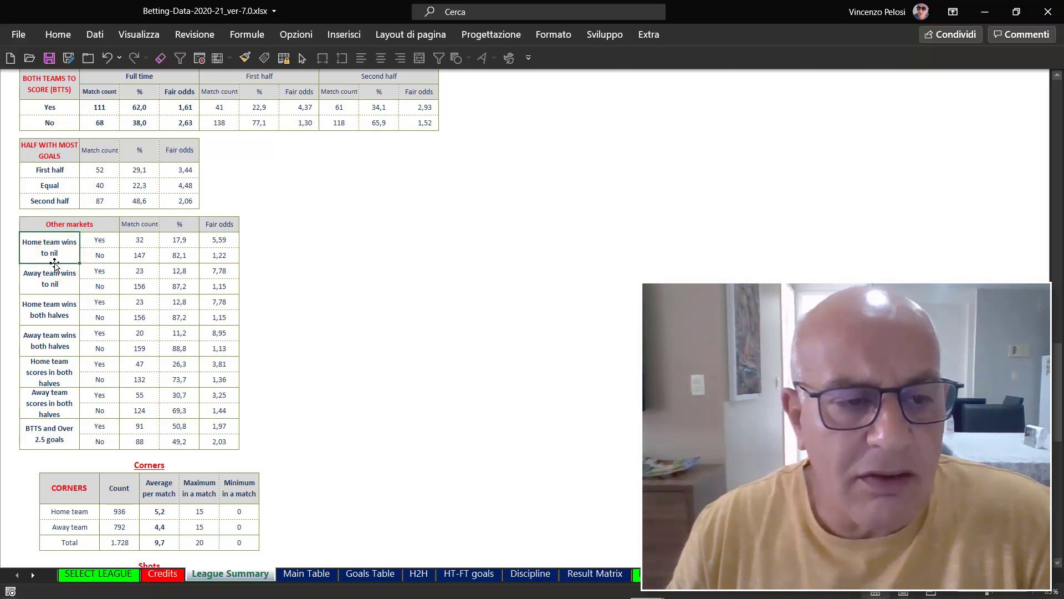
click(70, 288)
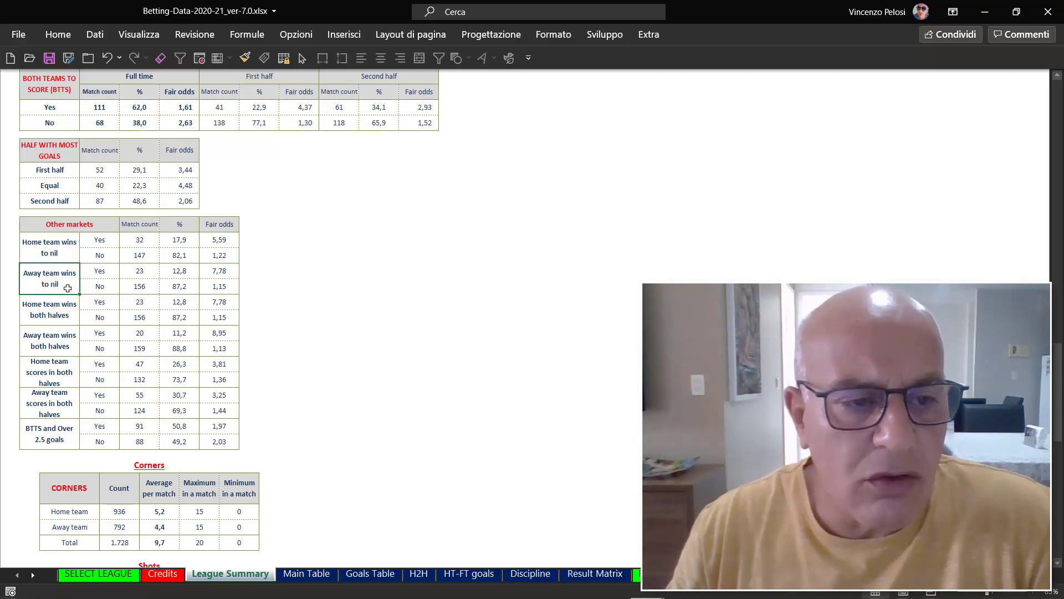
click(71, 316)
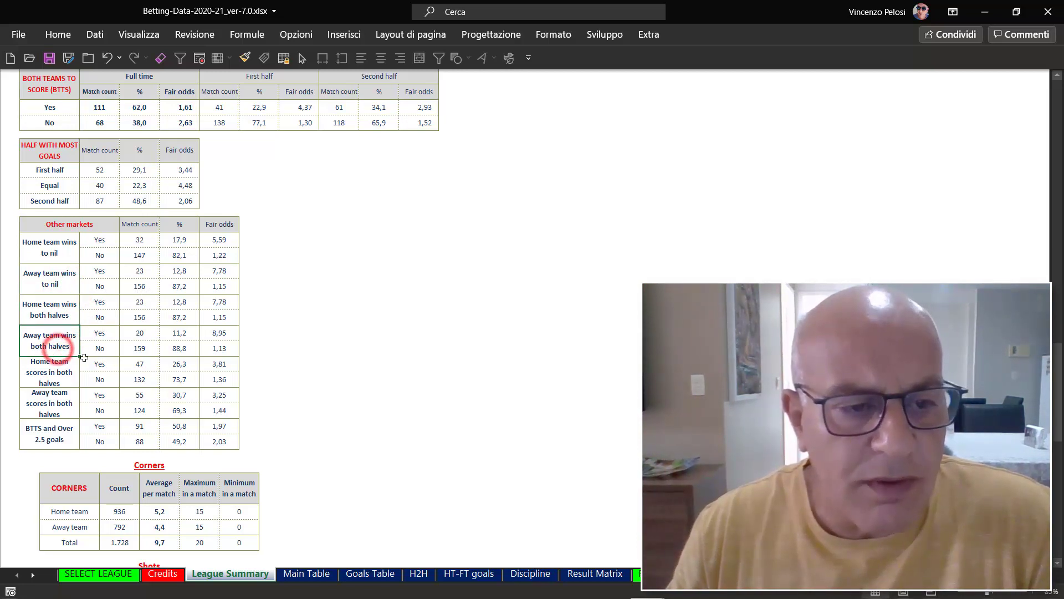
scroll(84, 358, down, 1)
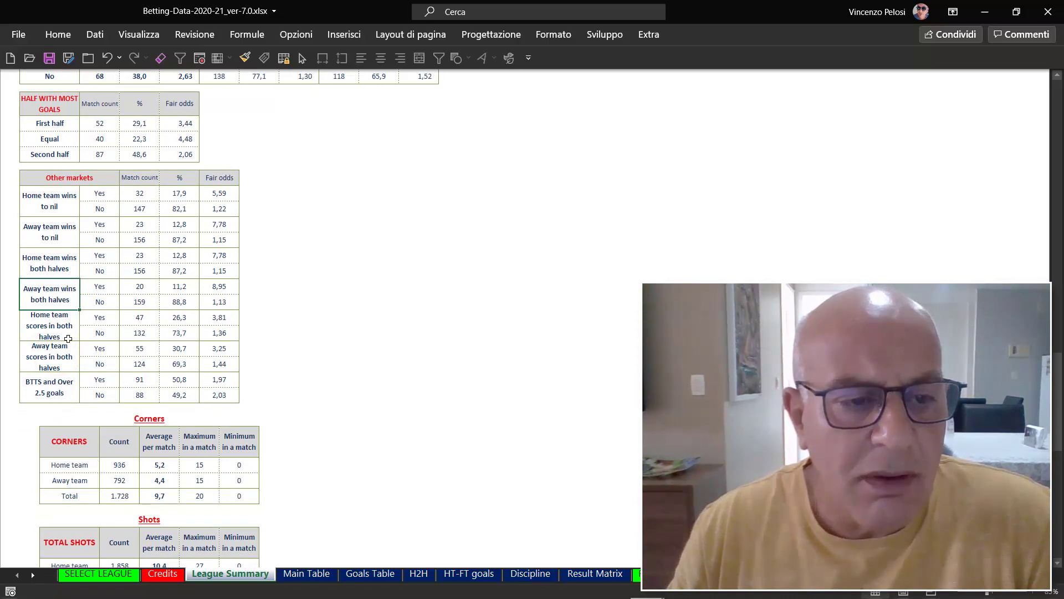
click(68, 336)
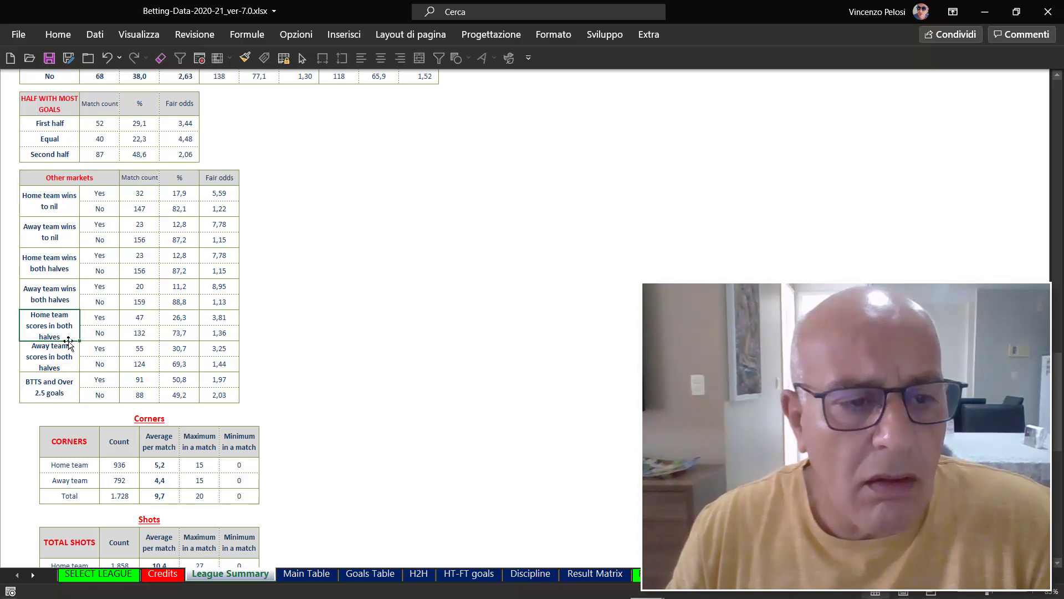
click(62, 272)
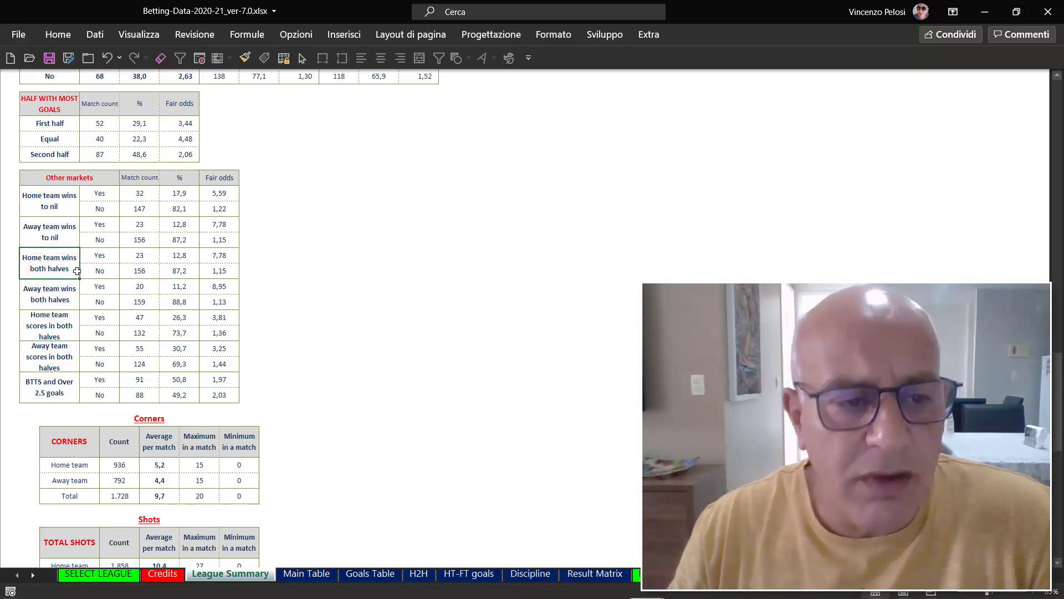
click(57, 292)
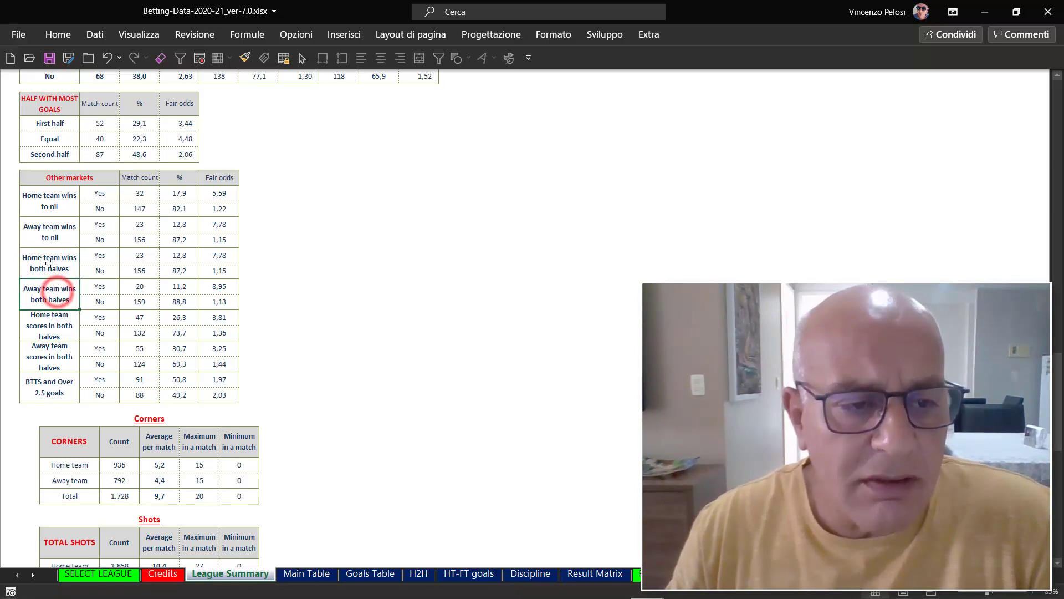
click(57, 294)
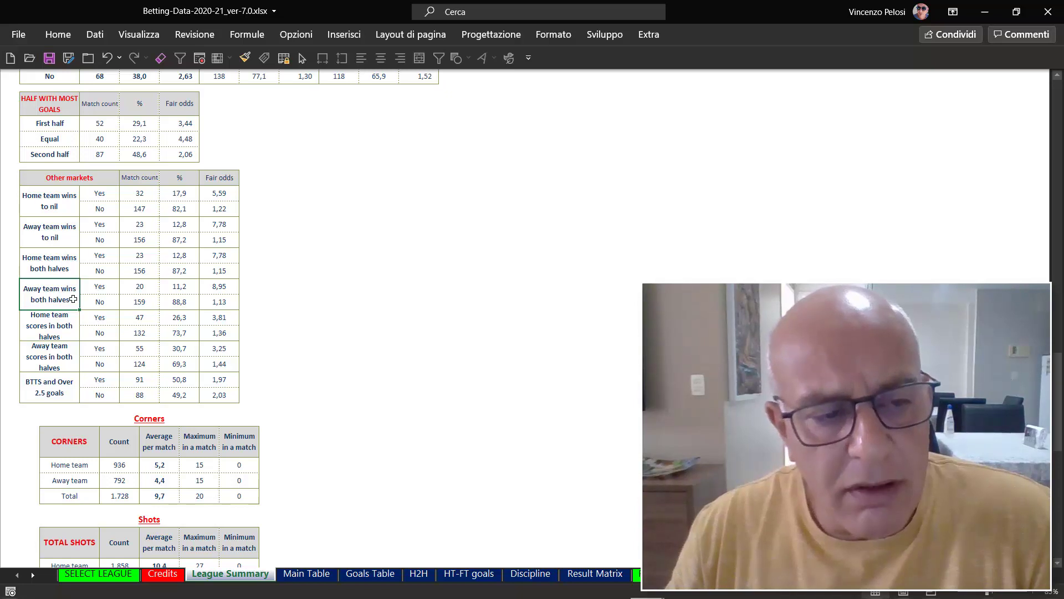
click(58, 329)
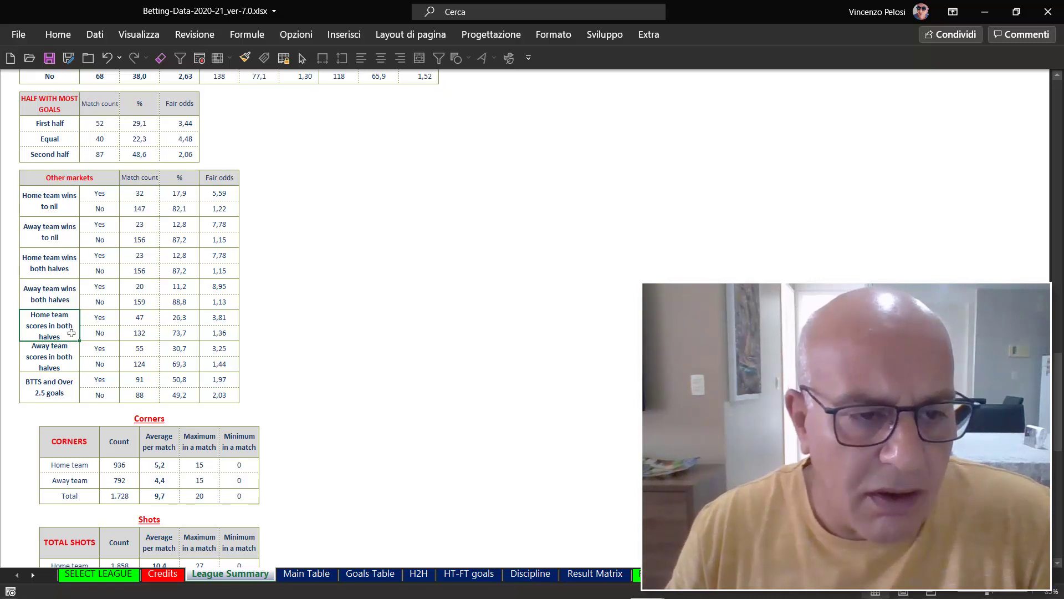
click(50, 353)
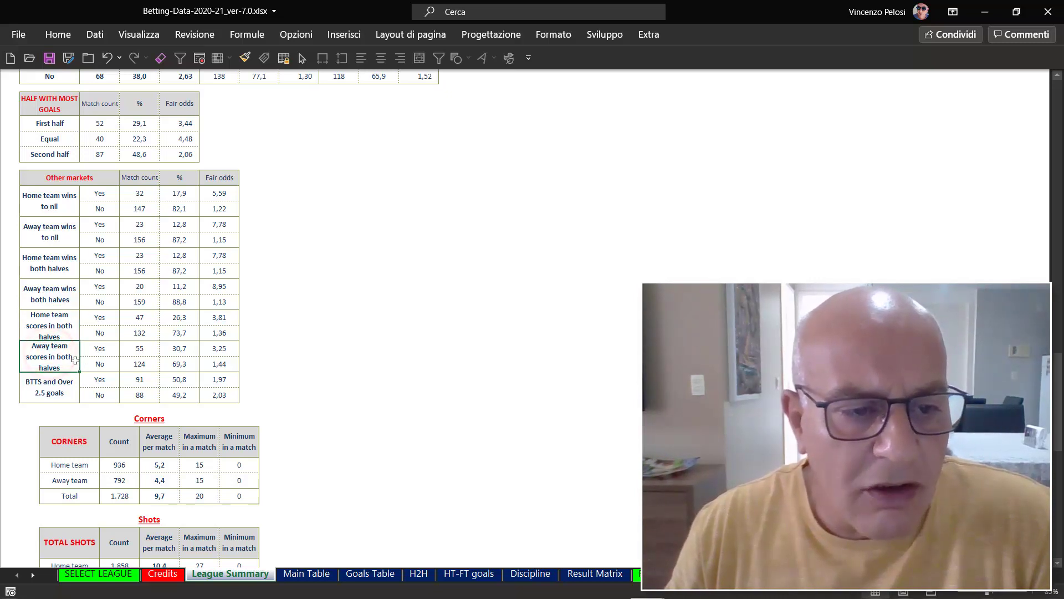
click(51, 396)
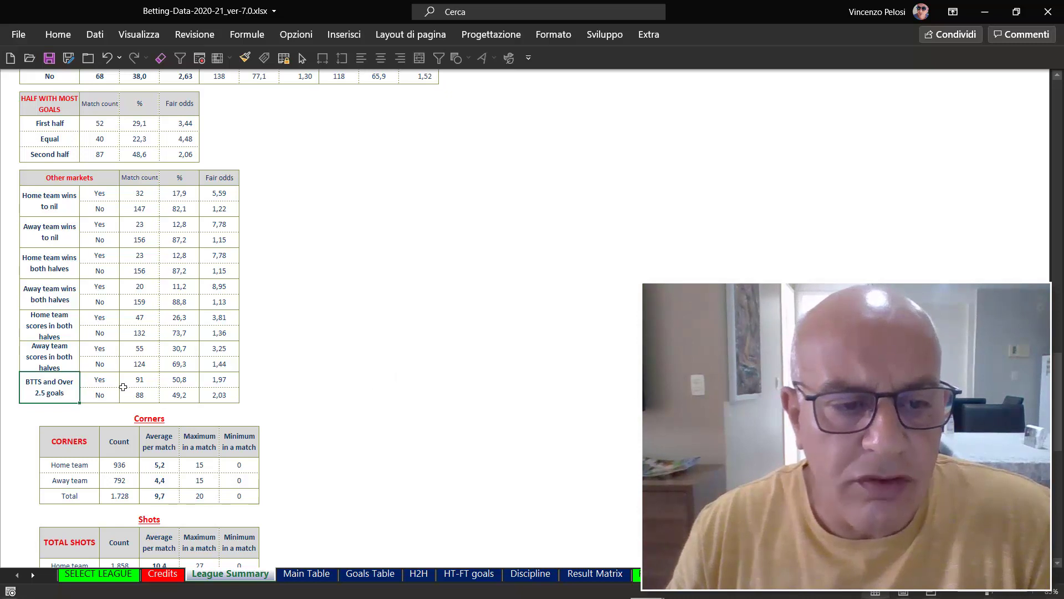
scroll(379, 394, down, 2)
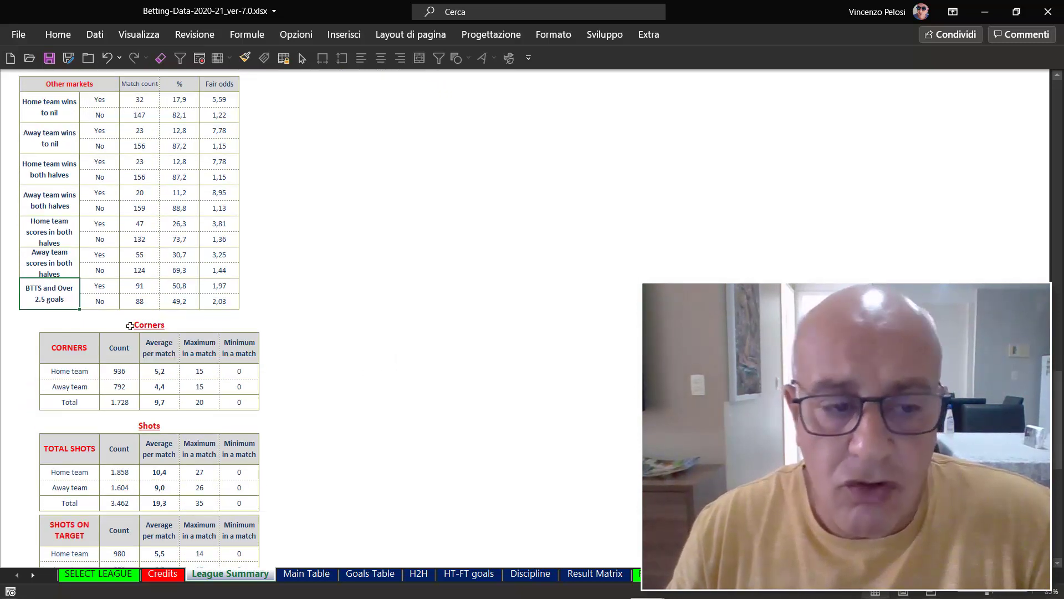
scroll(98, 375, down, 2)
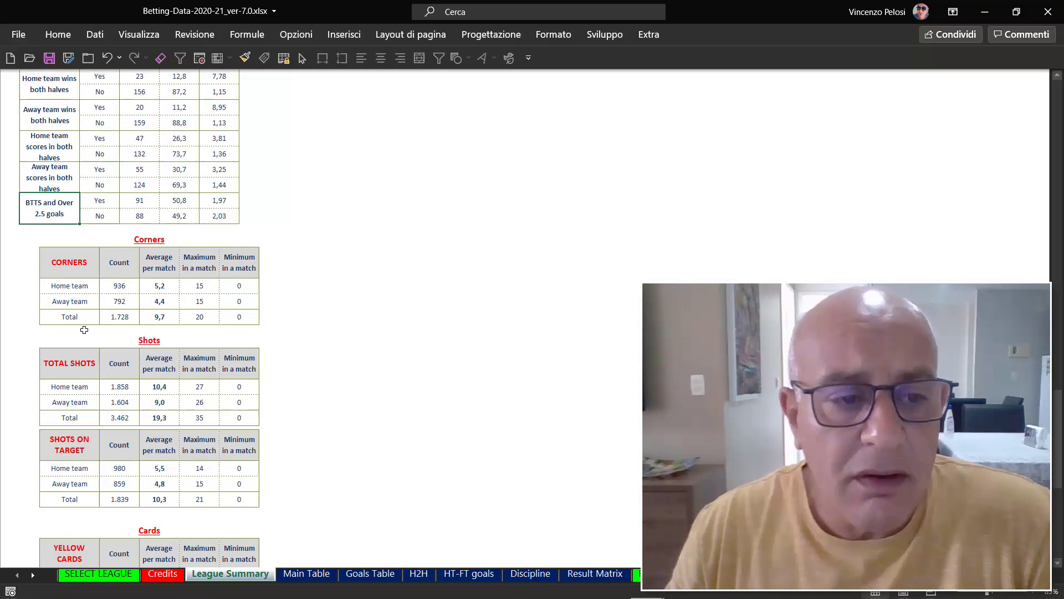
click(69, 288)
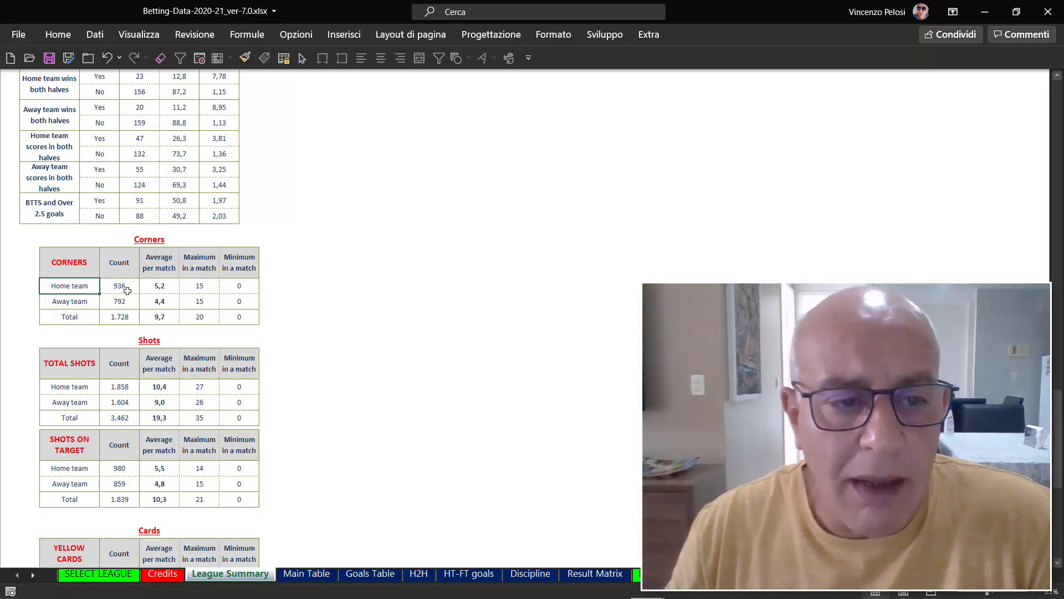
click(159, 285)
click(208, 287)
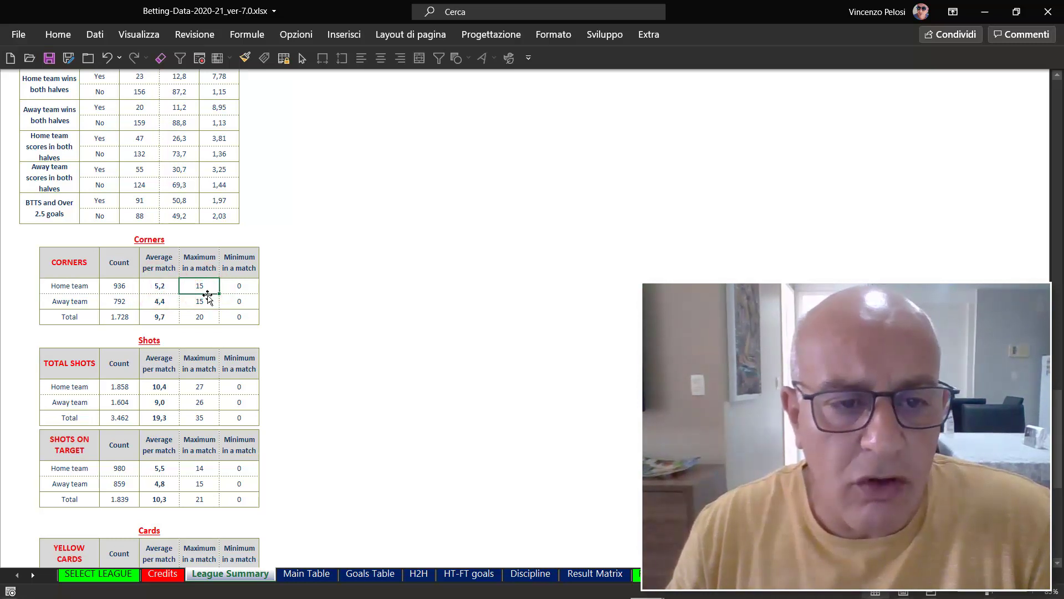
click(247, 287)
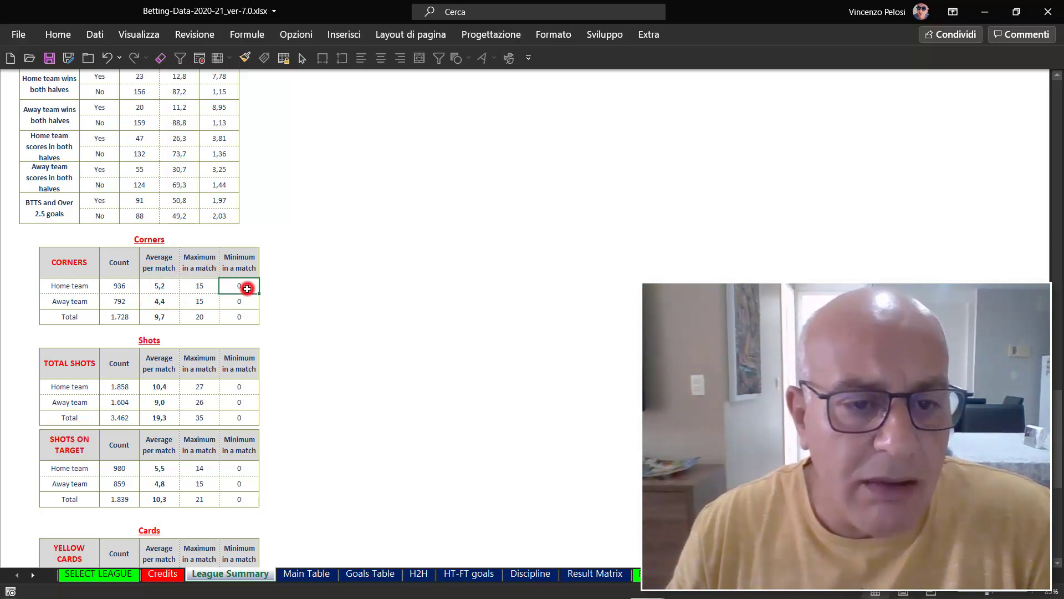
click(67, 303)
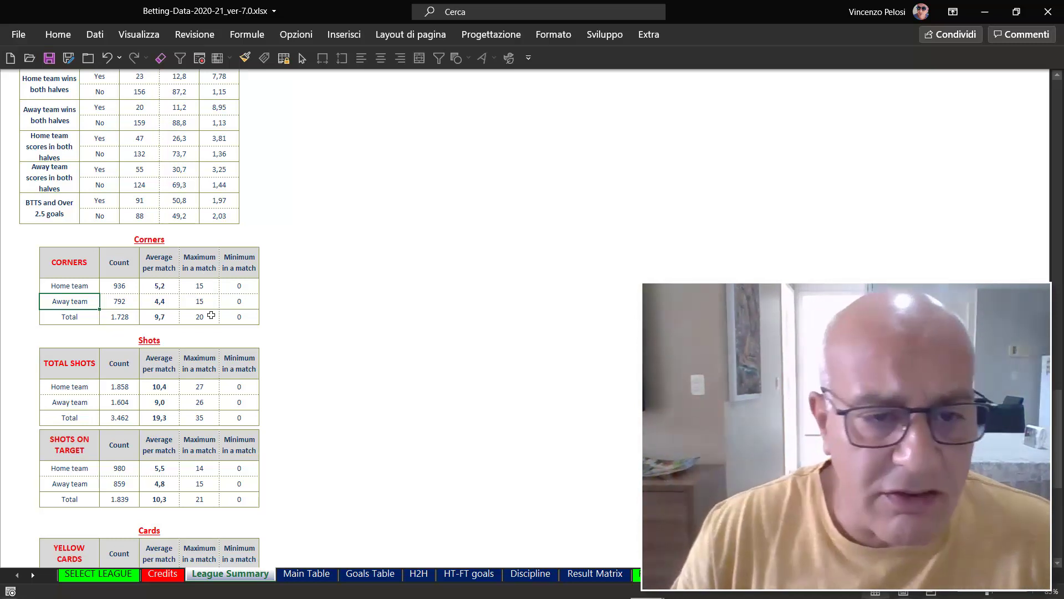
scroll(321, 318, down, 2)
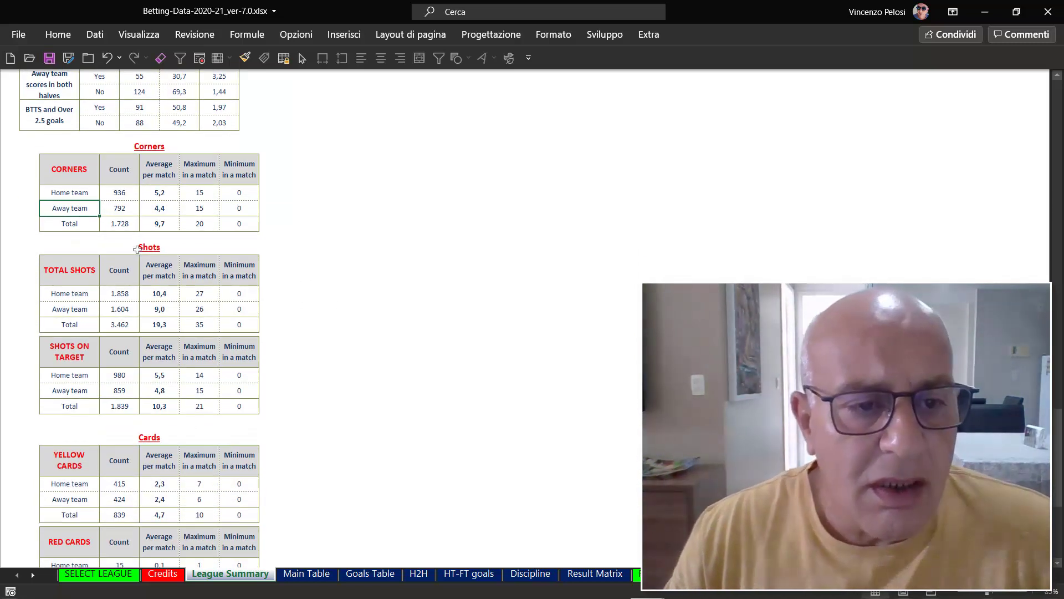
scroll(141, 310, down, 1)
scroll(78, 283, down, 1)
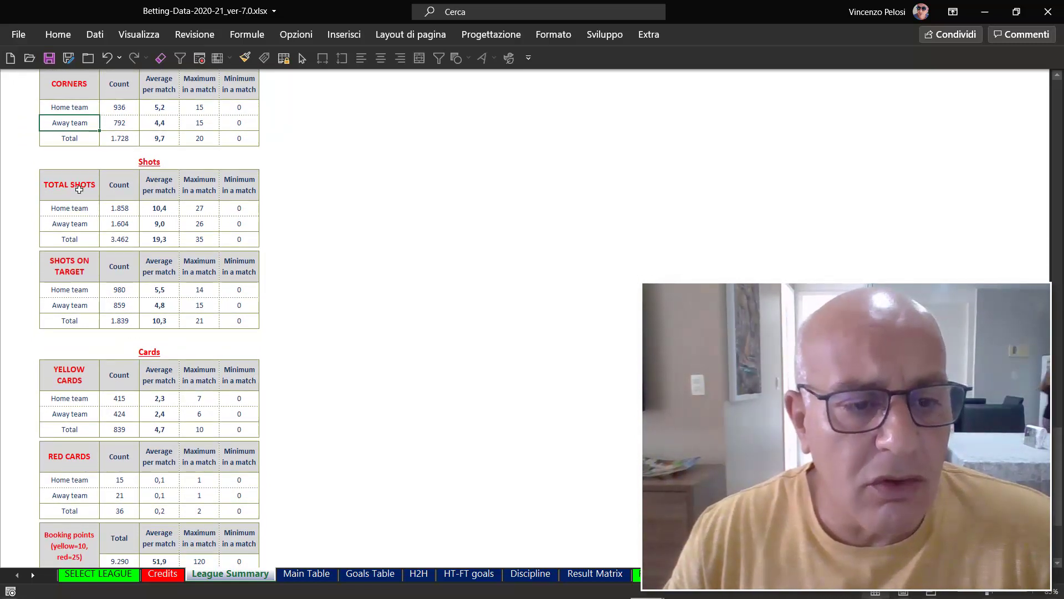
scroll(128, 364, down, 2)
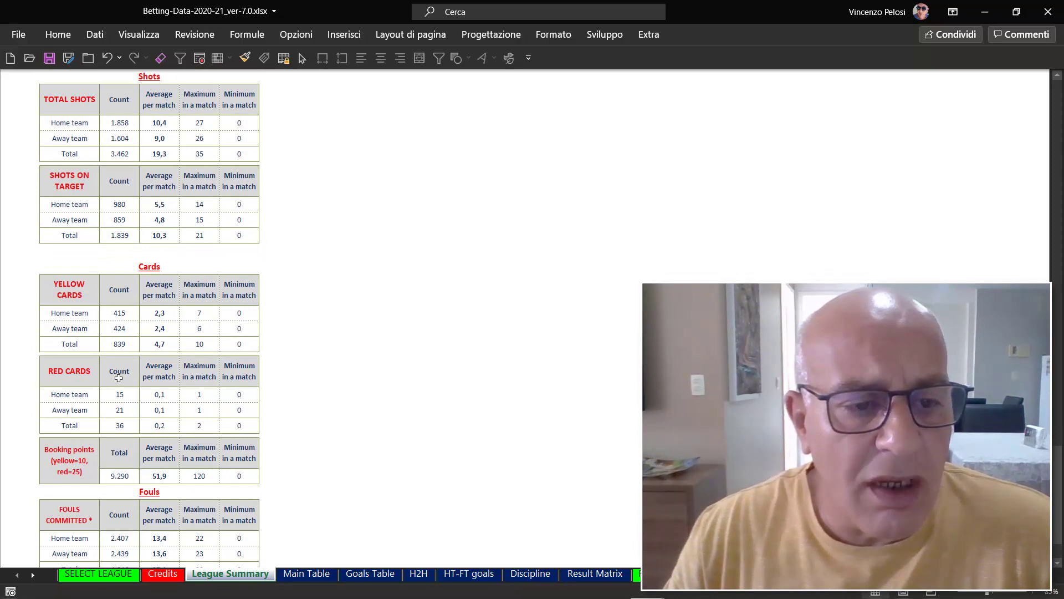
scroll(118, 377, down, 1)
scroll(160, 363, down, 2)
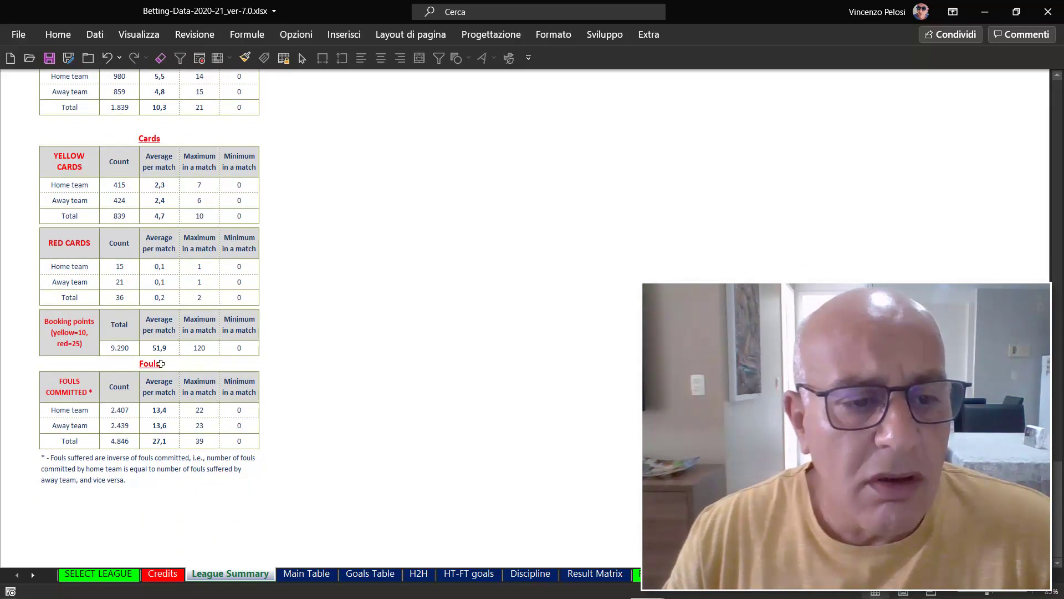
scroll(134, 404, down, 1)
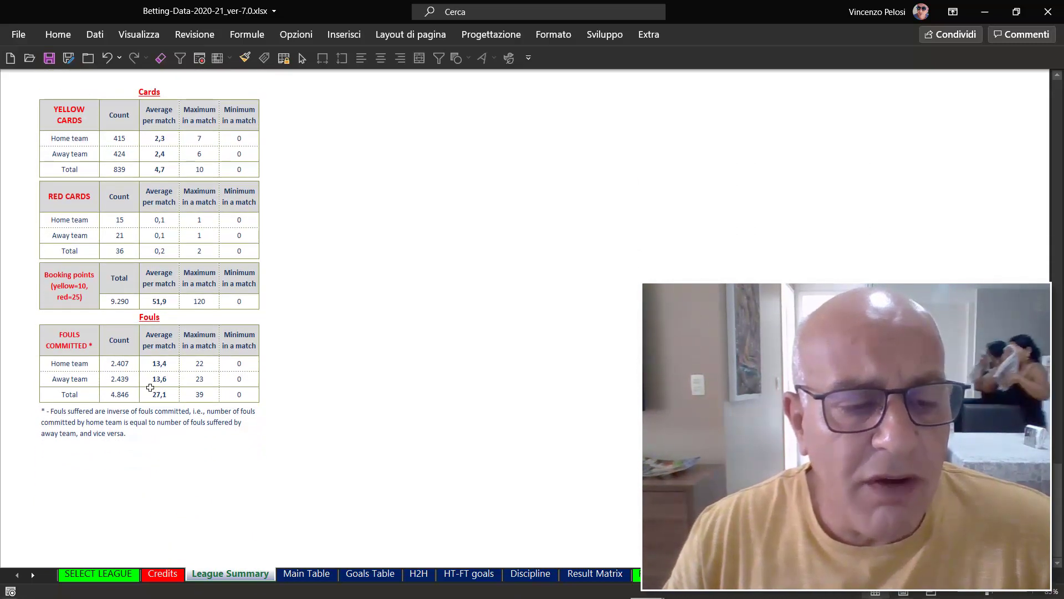
scroll(160, 421, down, 1)
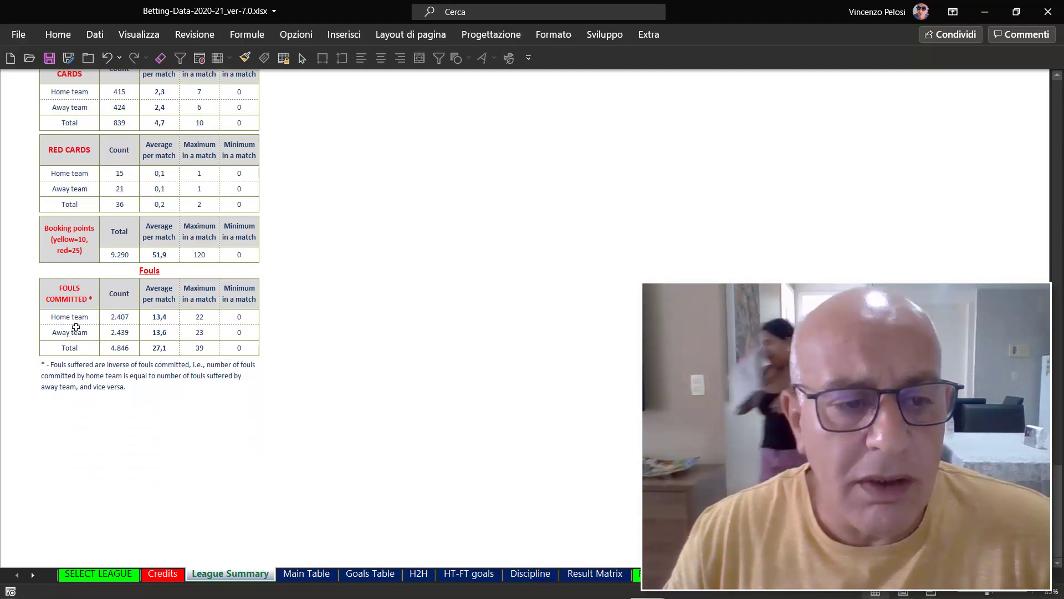
scroll(390, 437, up, 1)
scroll(390, 439, up, 4)
scroll(390, 439, up, 3)
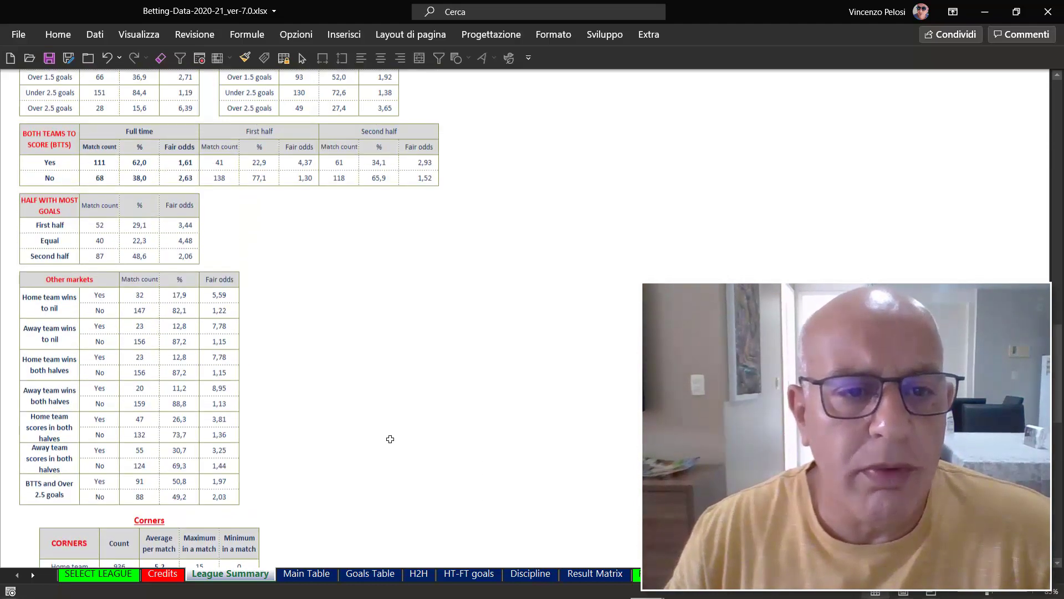
scroll(390, 439, up, 4)
scroll(390, 439, up, 4)
scroll(391, 439, up, 3)
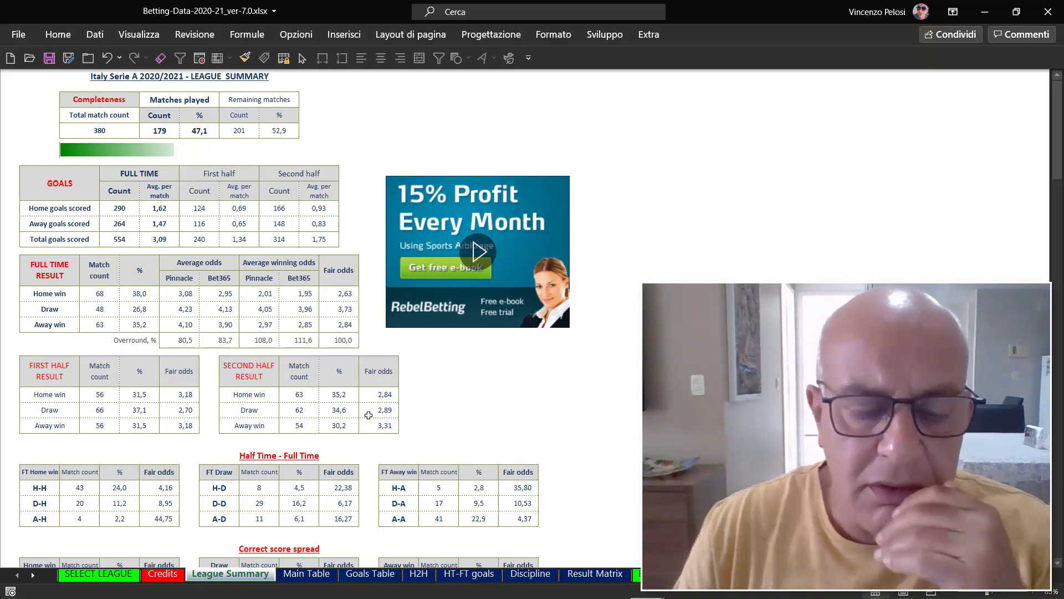
click(308, 574)
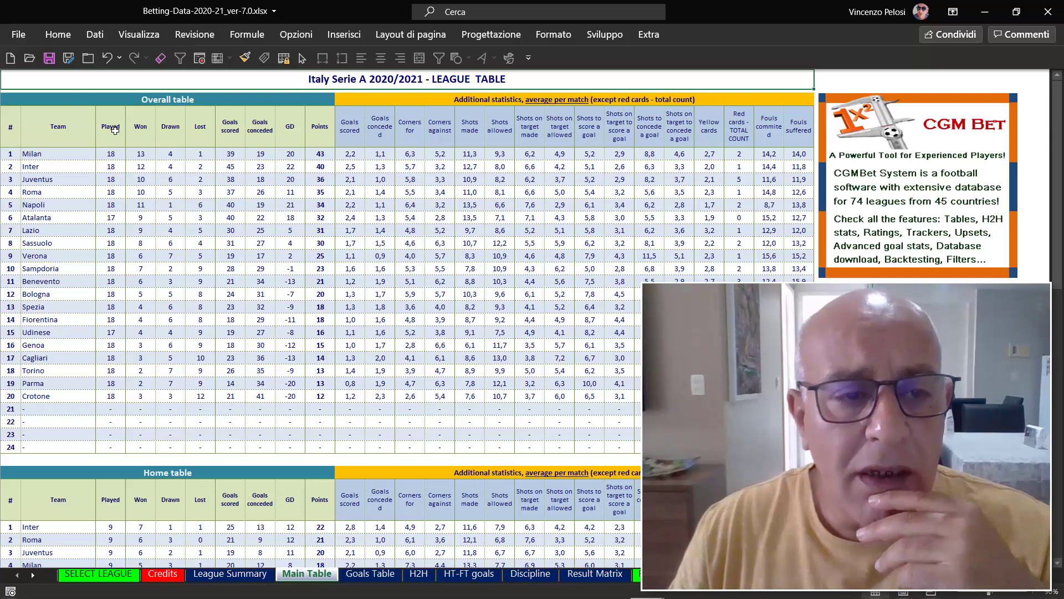
click(141, 138)
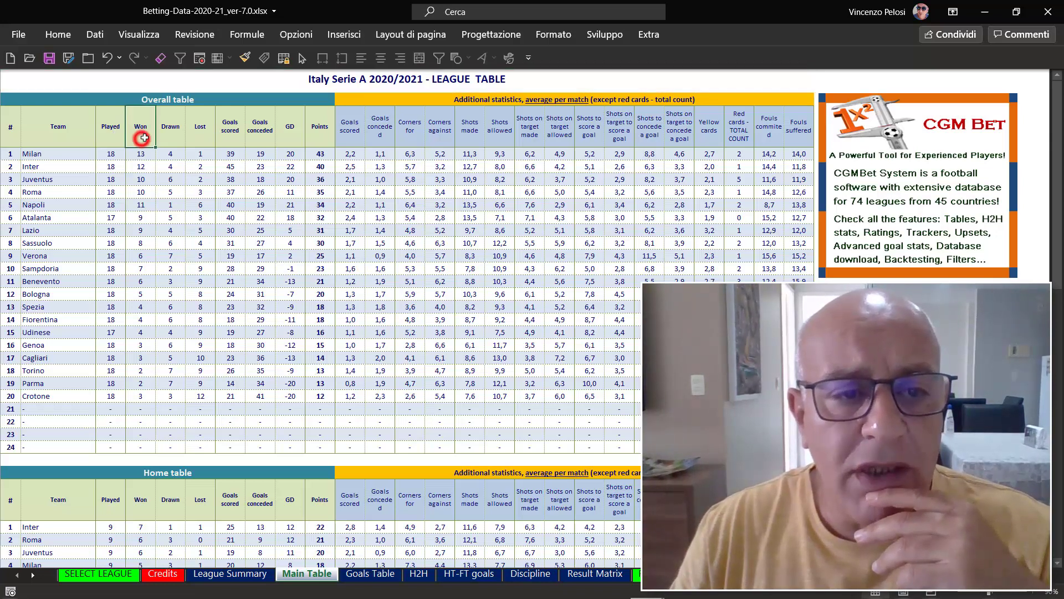
click(170, 133)
click(209, 137)
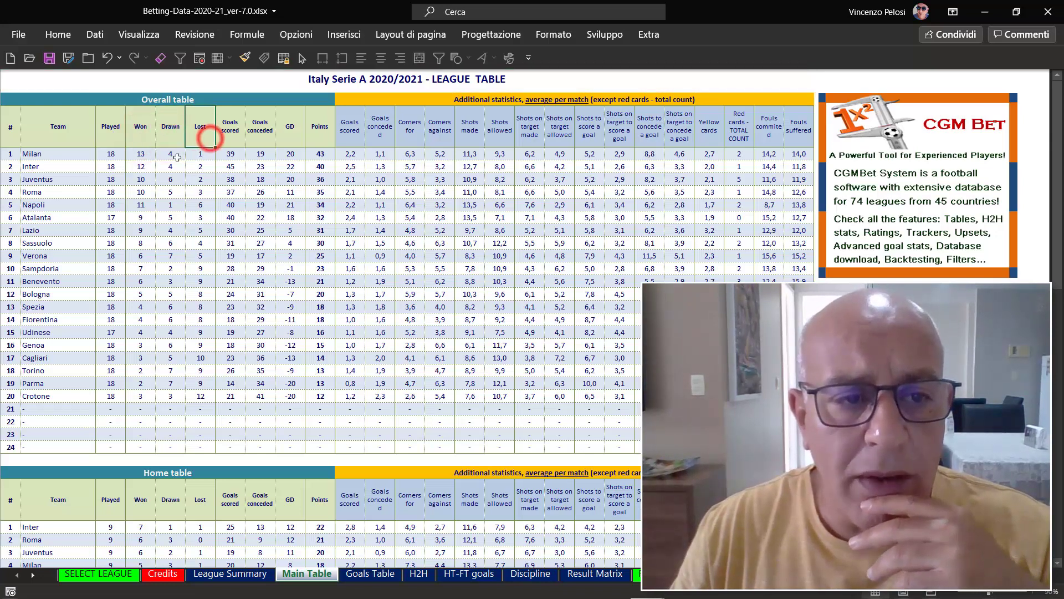
click(49, 153)
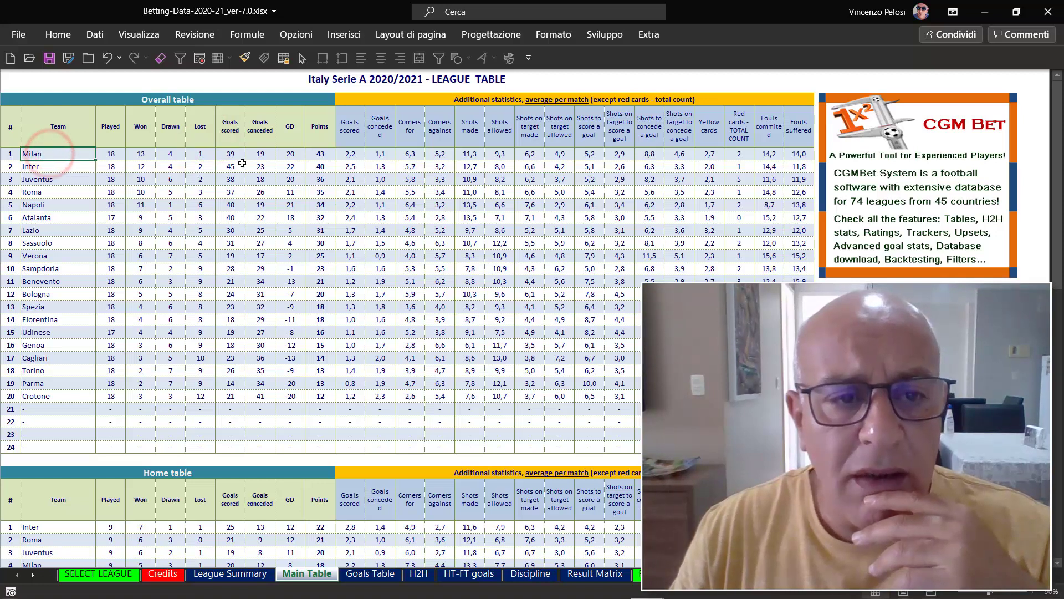
click(230, 158)
click(255, 155)
click(288, 154)
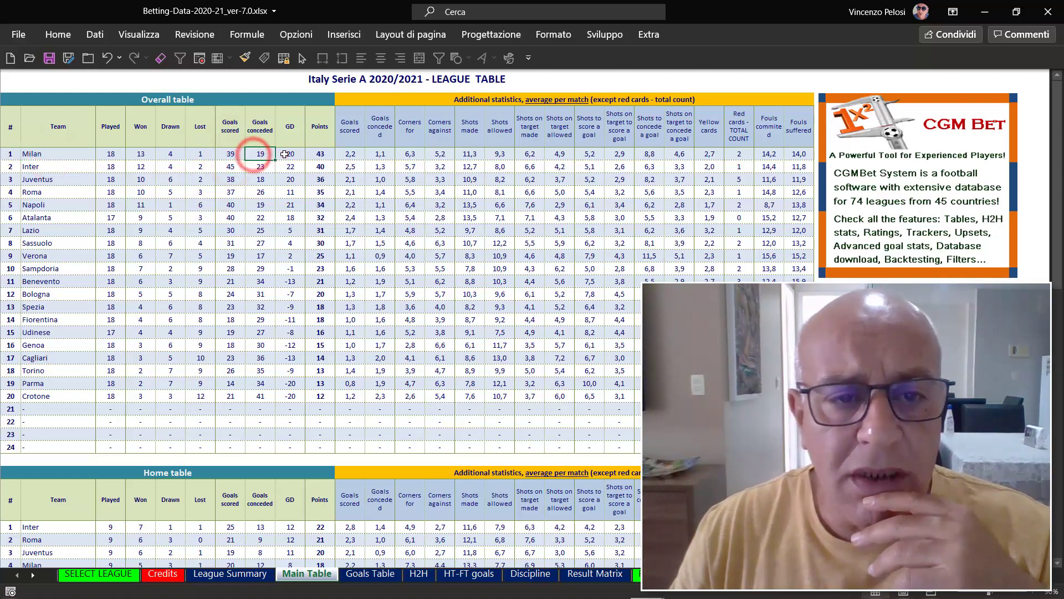
click(322, 156)
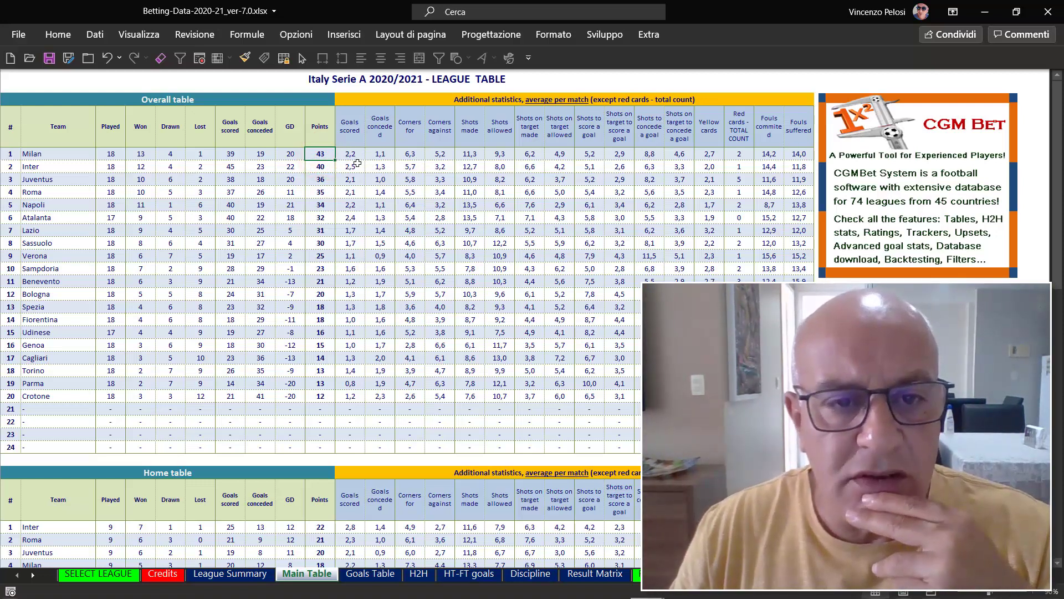
click(350, 155)
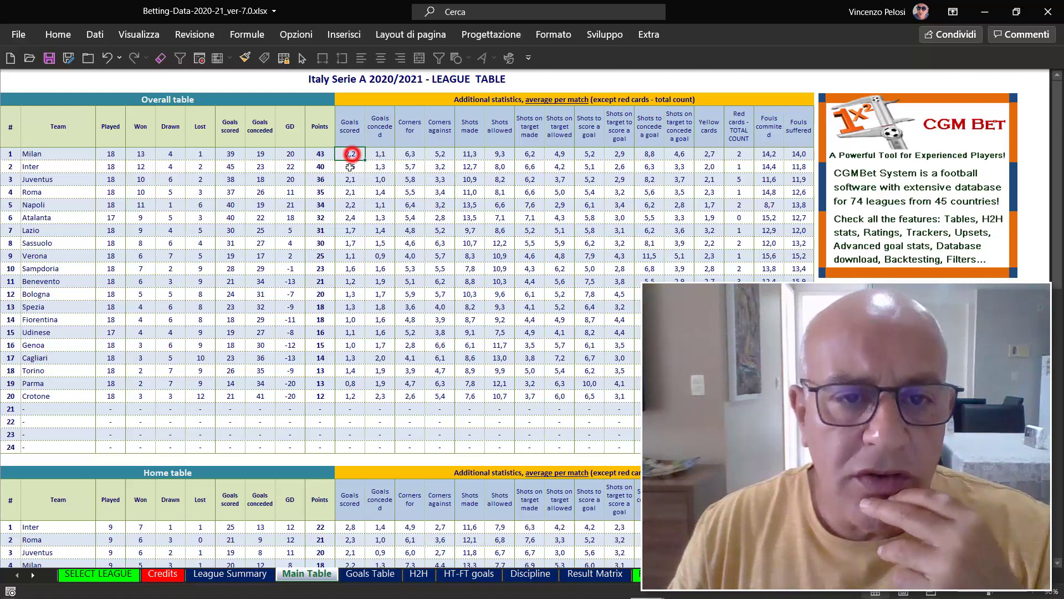
click(381, 154)
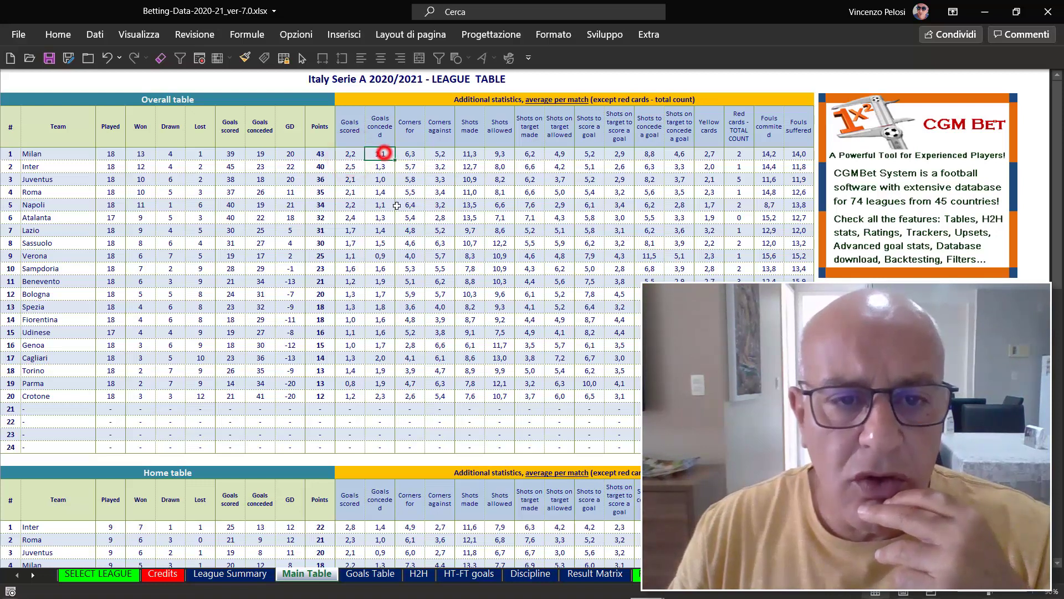
click(410, 153)
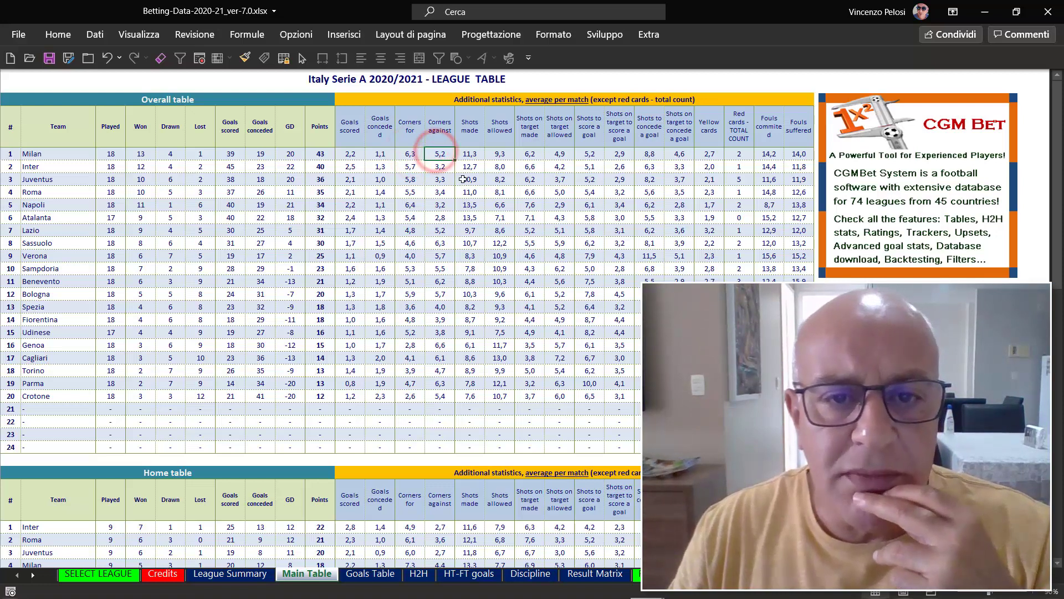
click(501, 154)
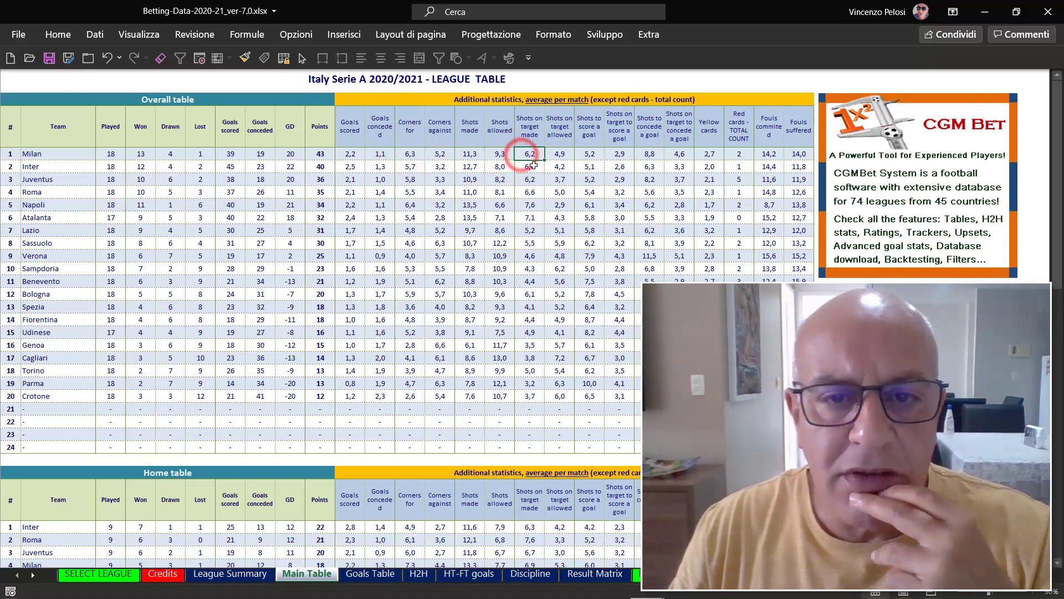
click(591, 156)
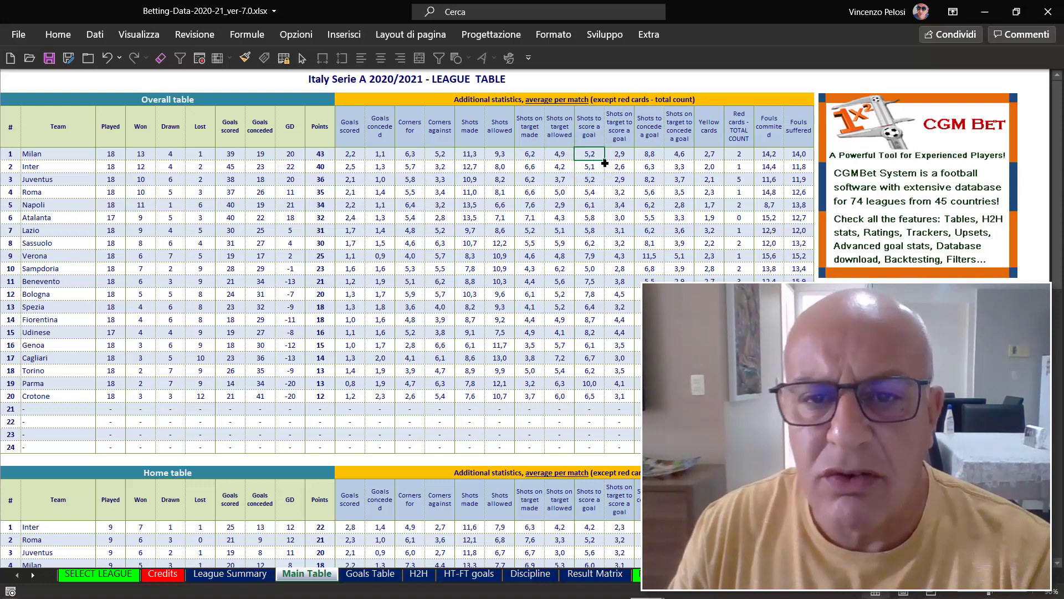
click(654, 156)
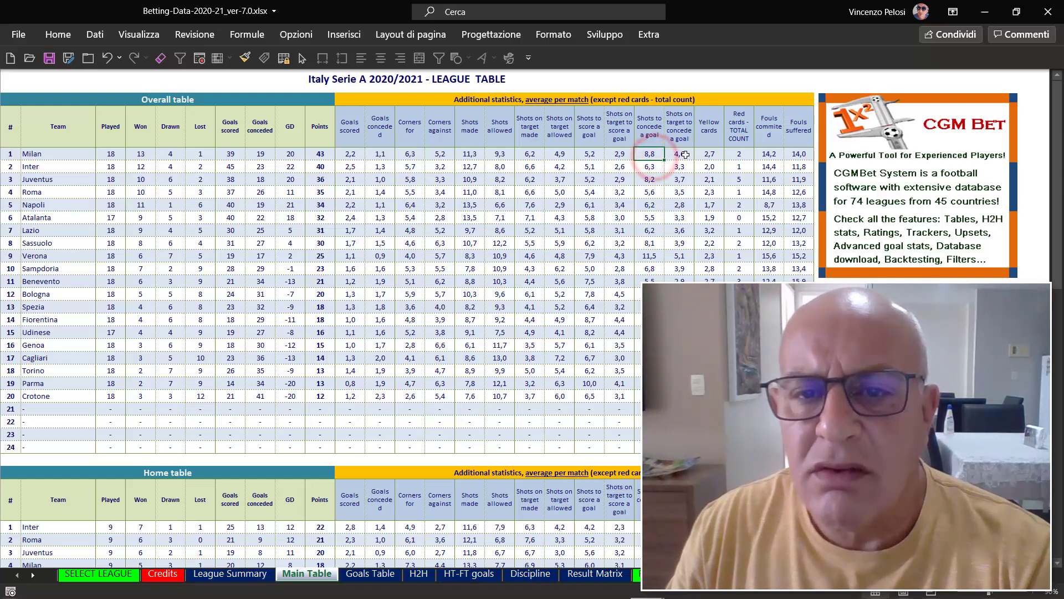
click(739, 155)
click(769, 154)
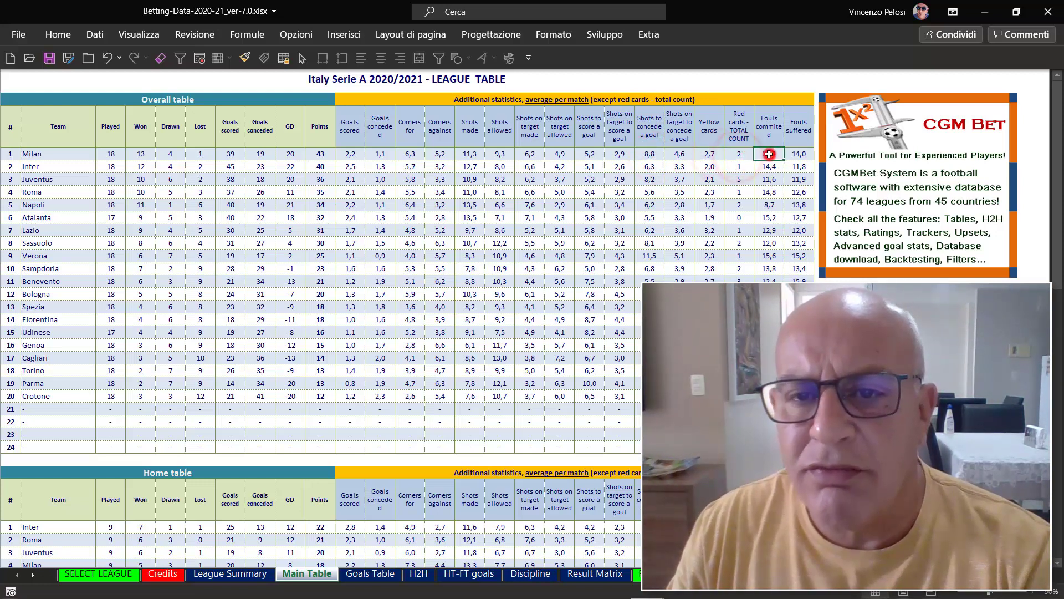
click(798, 155)
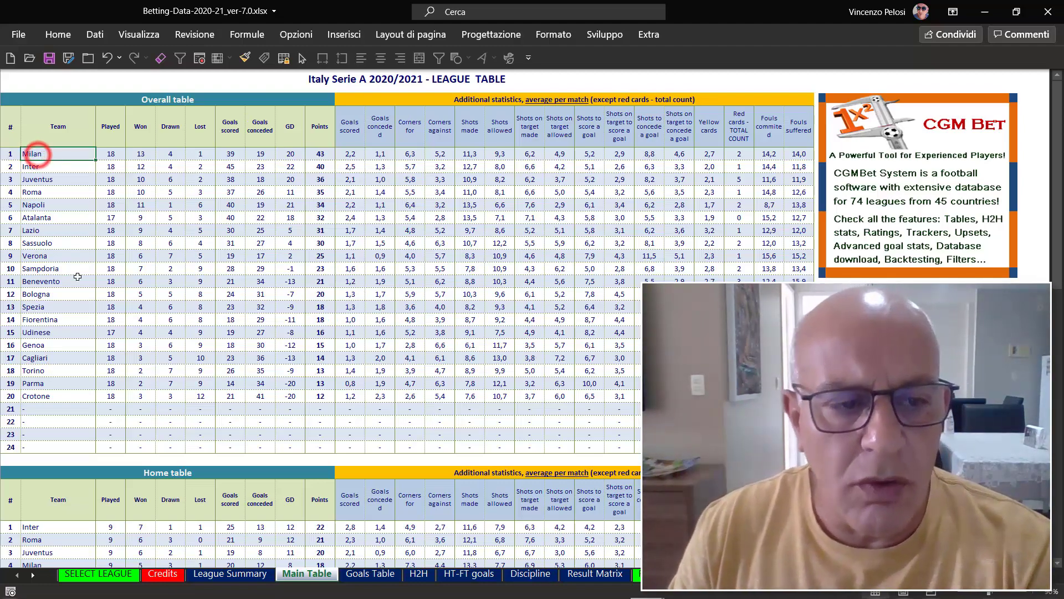
Scroll the Main Table past the Home table so the full Away table is visible
scroll(40, 177, down, 4)
scroll(79, 285, down, 3)
scroll(516, 138, down, 1)
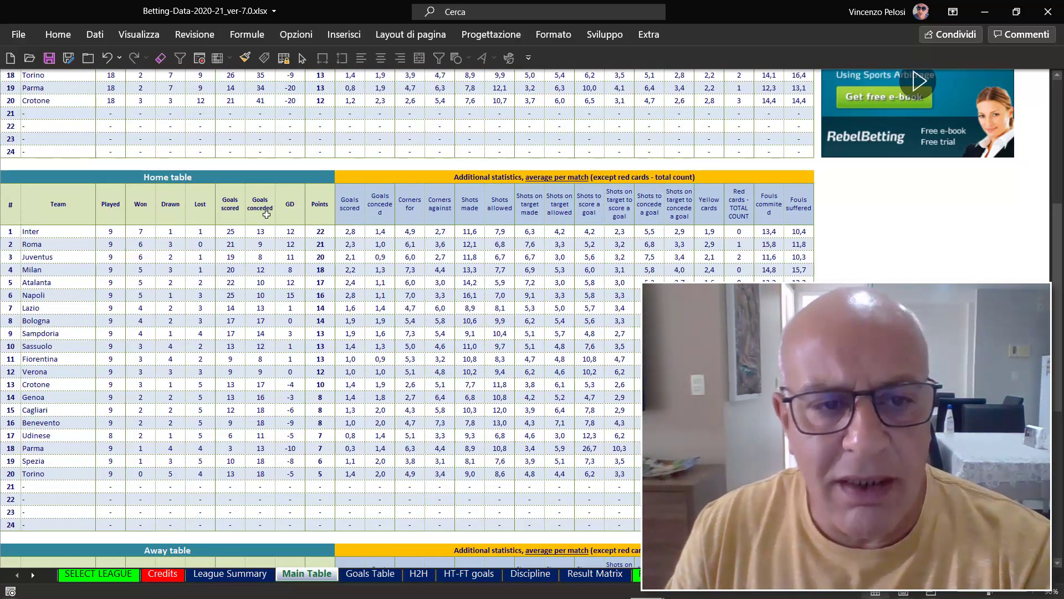
scroll(155, 176, down, 2)
scroll(251, 286, down, 5)
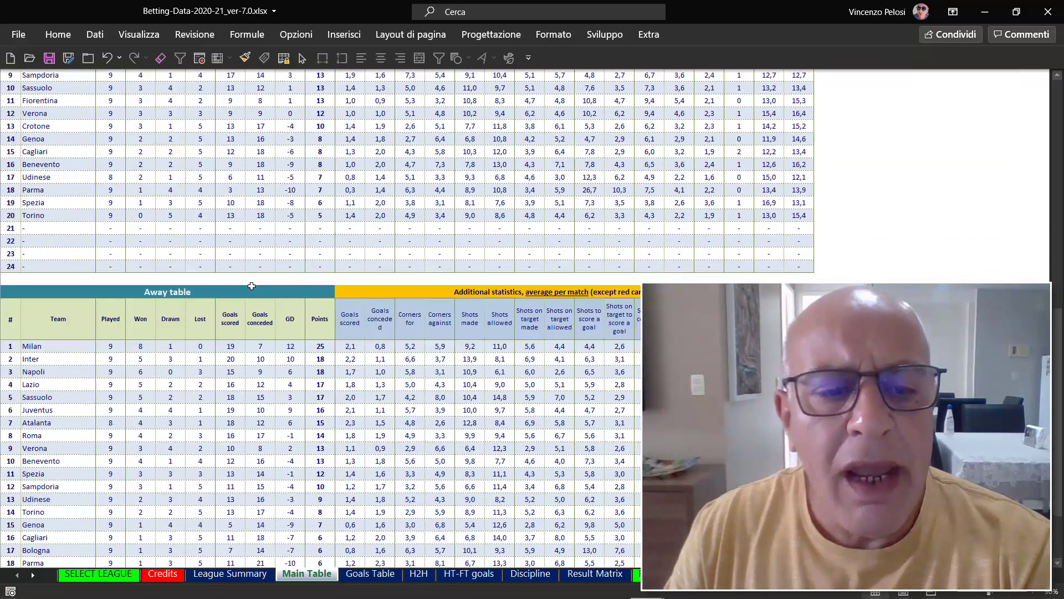
click(228, 290)
scroll(285, 317, down, 2)
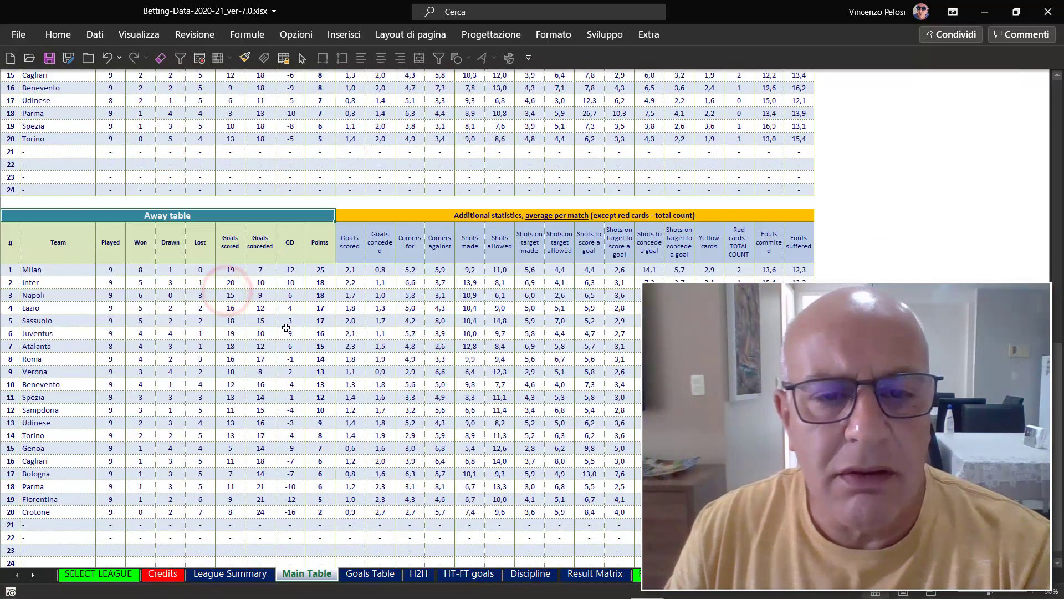
scroll(295, 324, down, 1)
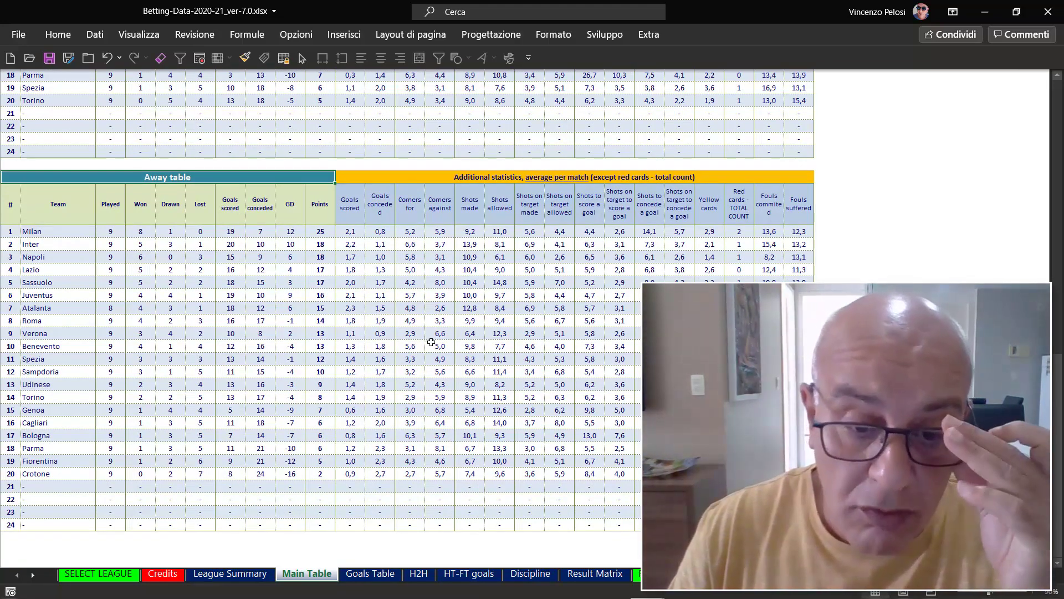
scroll(431, 342, up, 2)
On the Goals Table sheet, switch the market from Over 2.5 goals to BTTS - Yes
click(372, 574)
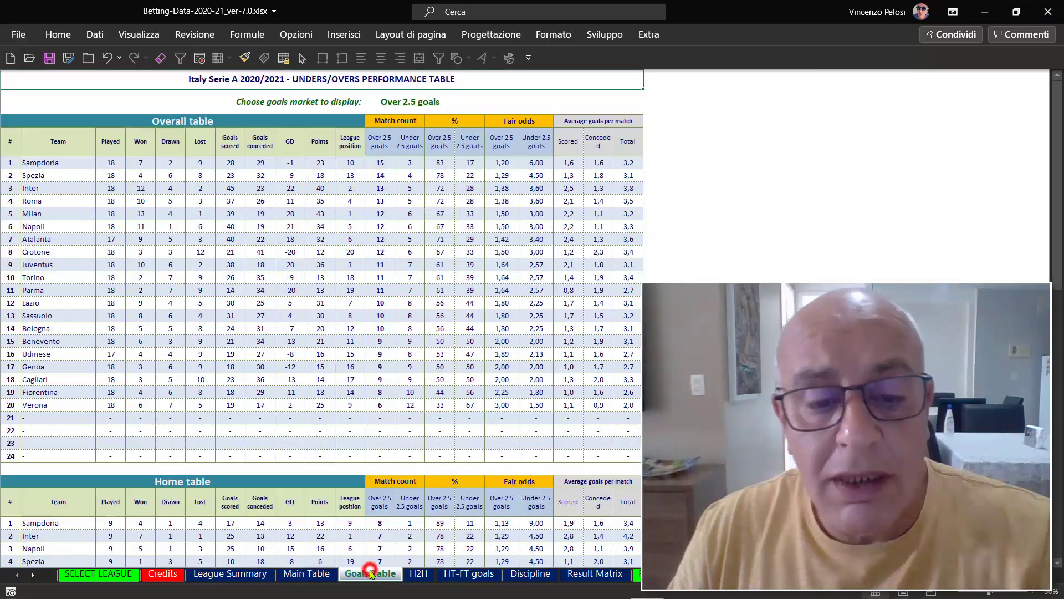
click(414, 103)
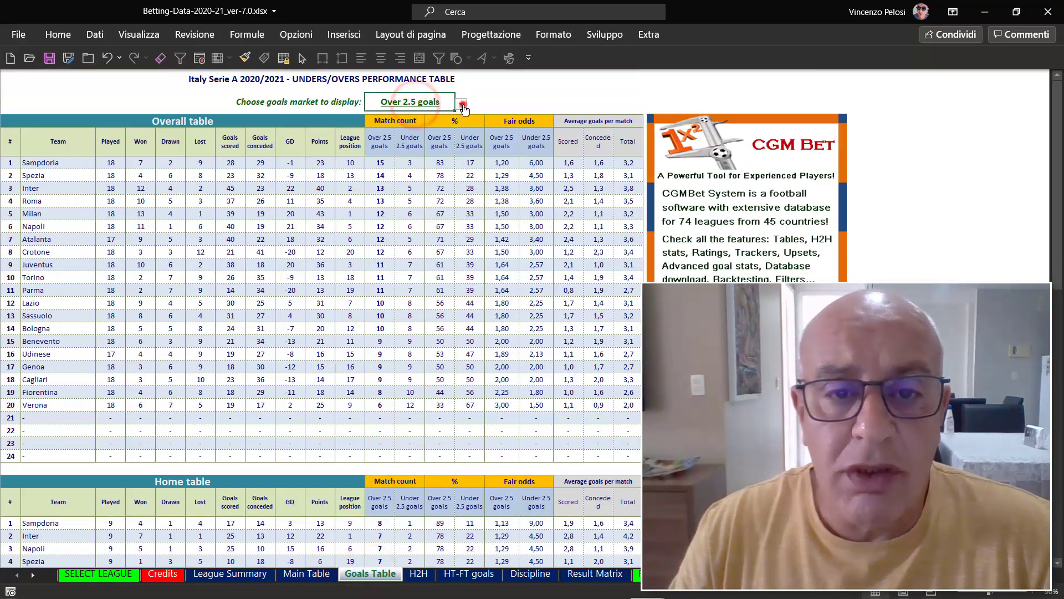
click(462, 106)
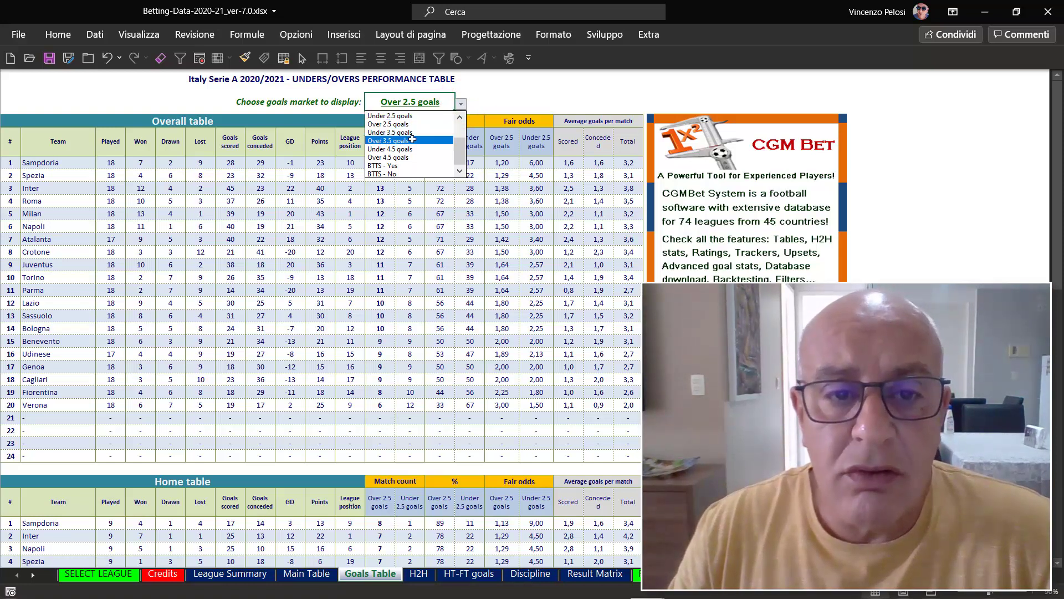
click(378, 165)
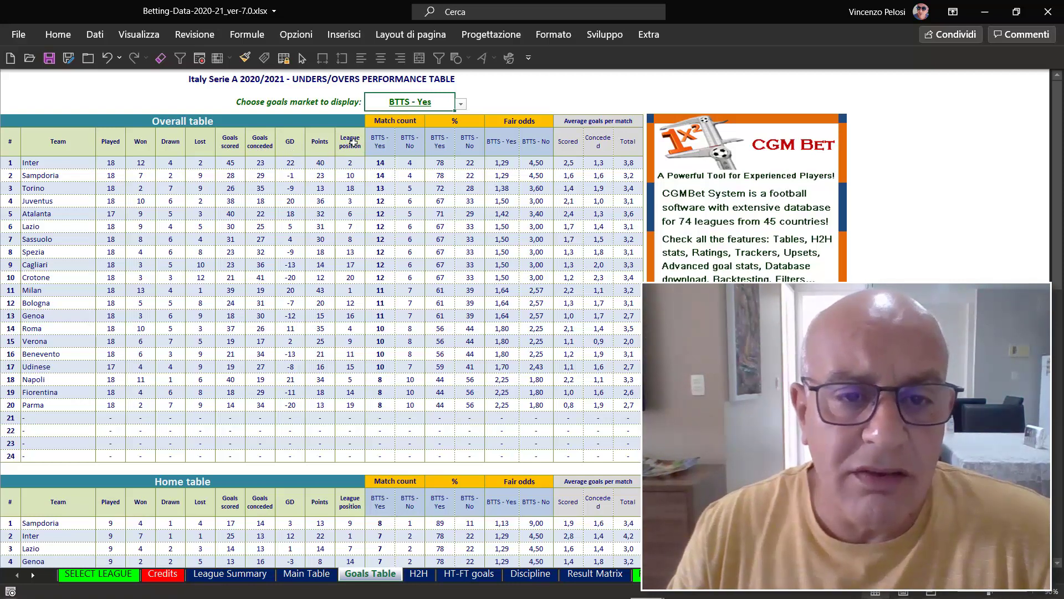
Select the League position column and Inter's BTTS figures: 14 Yes, 4 No, 78%
click(353, 142)
key(ctrl+shift+Down)
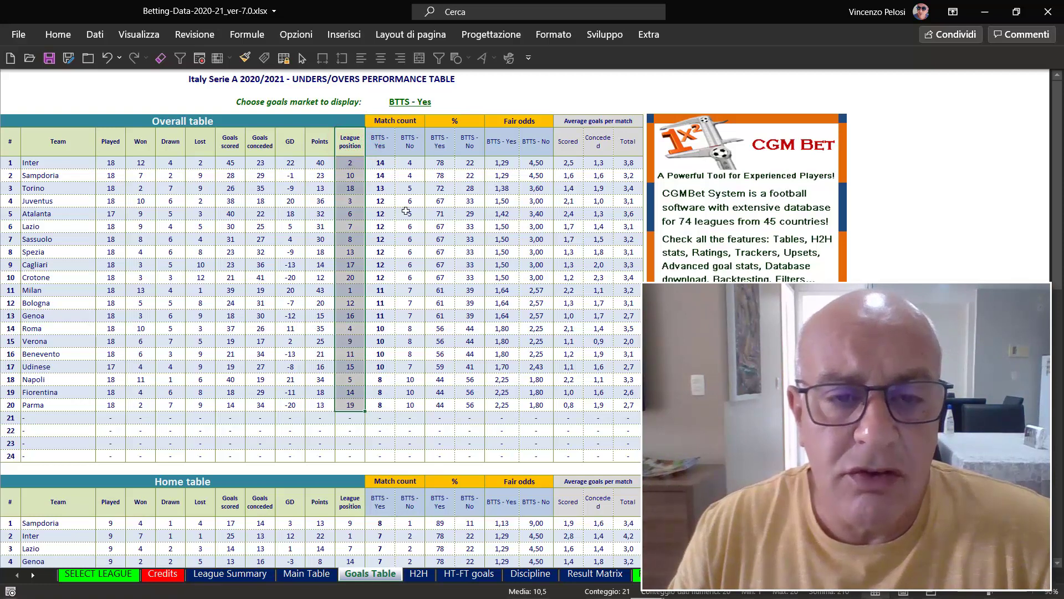
click(406, 211)
click(378, 163)
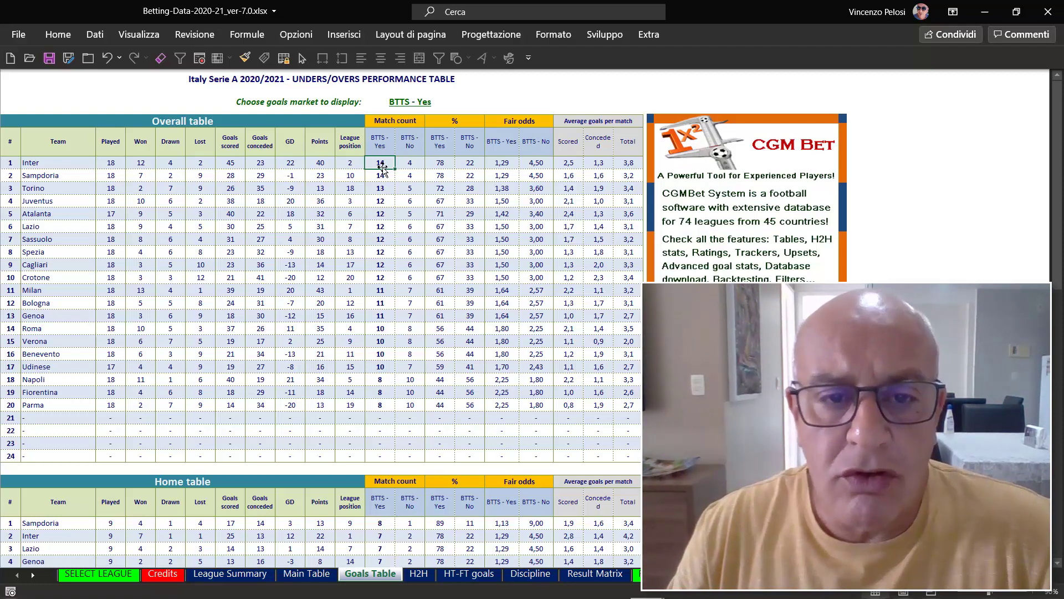
click(410, 165)
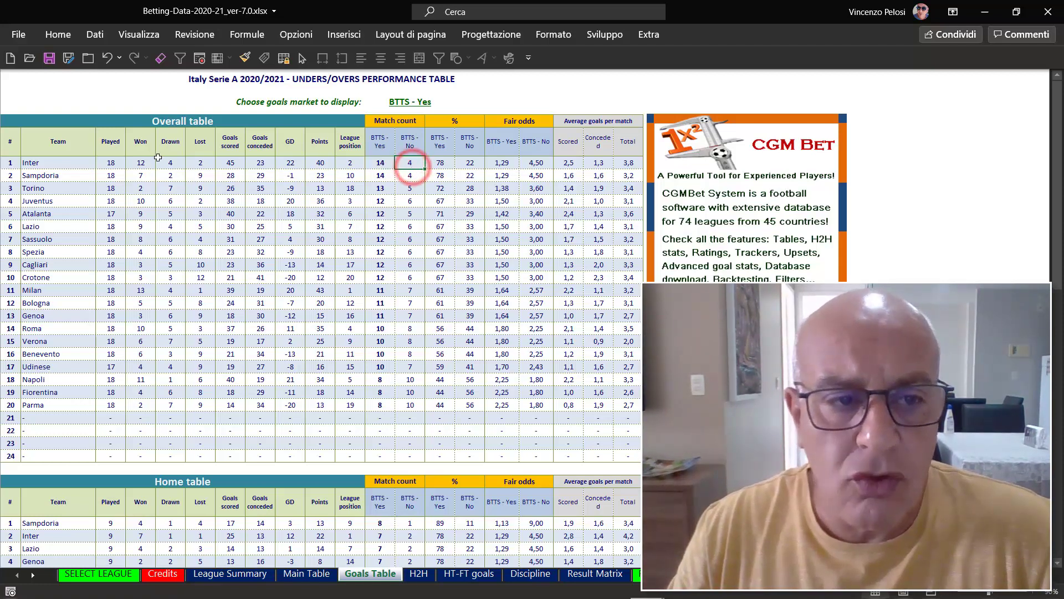
click(111, 162)
click(380, 162)
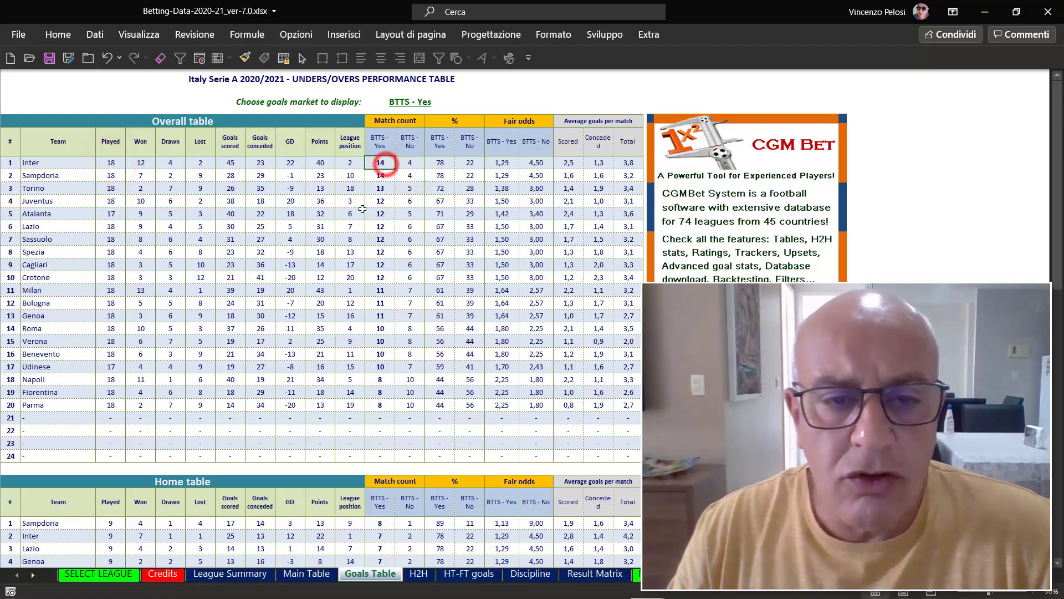
click(410, 163)
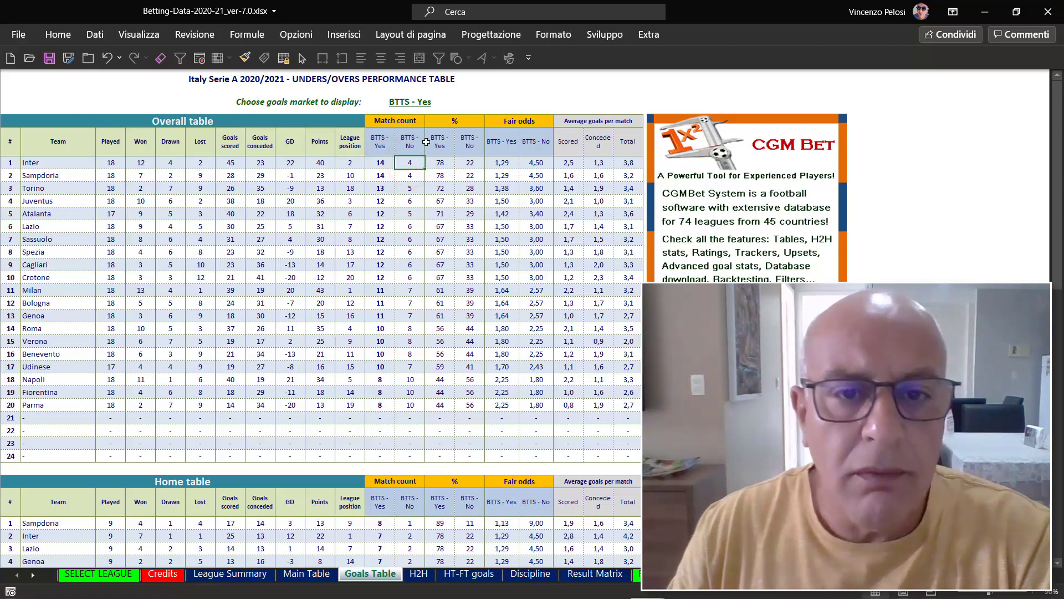
click(440, 164)
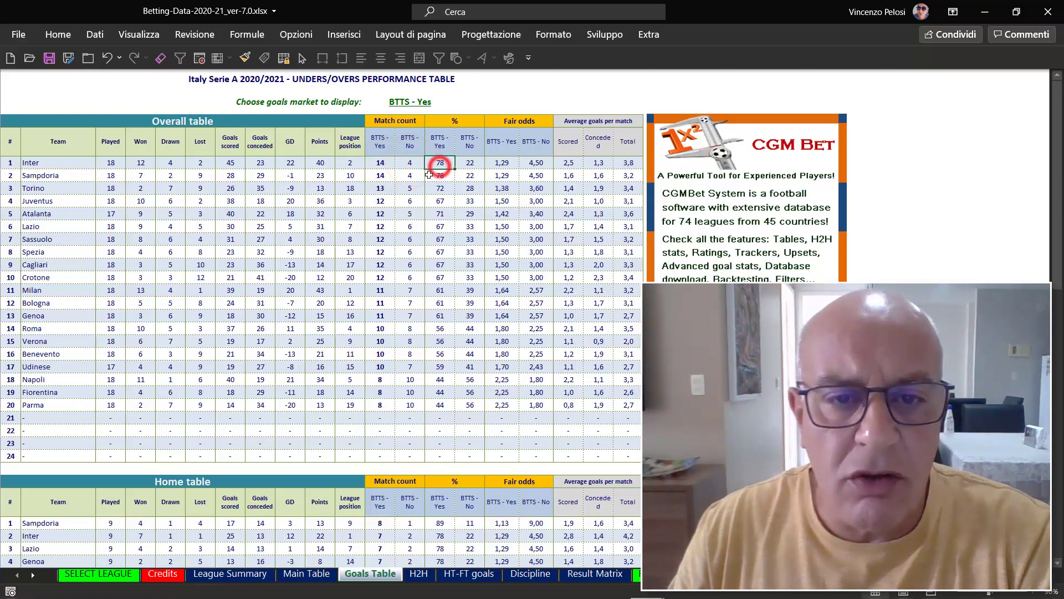
Go through Inter's BTTS - No 22%, both fair odds, and average goals scored, conceded and total
click(105, 173)
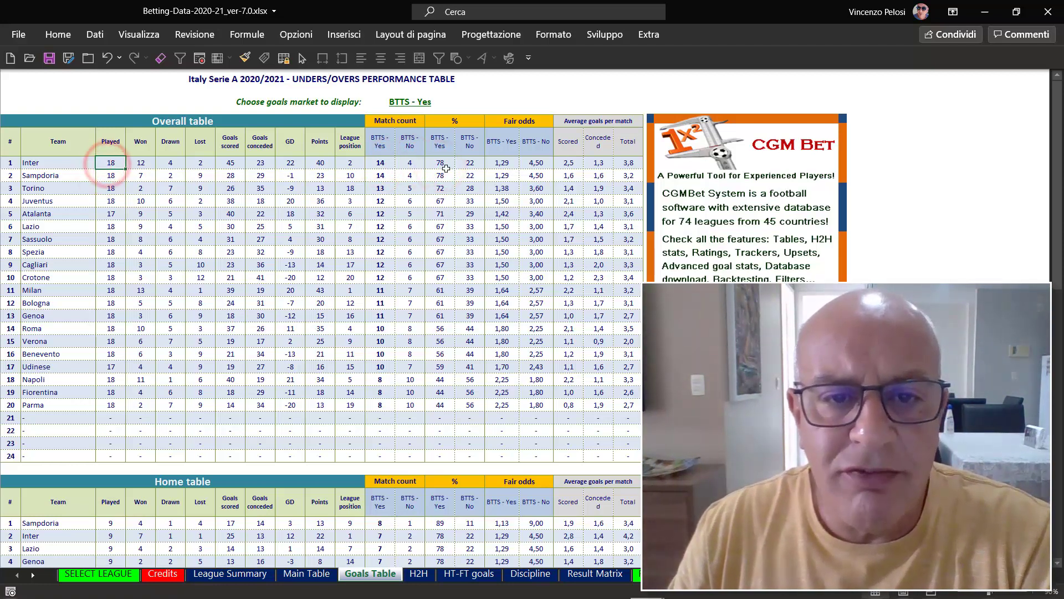
click(441, 165)
click(37, 163)
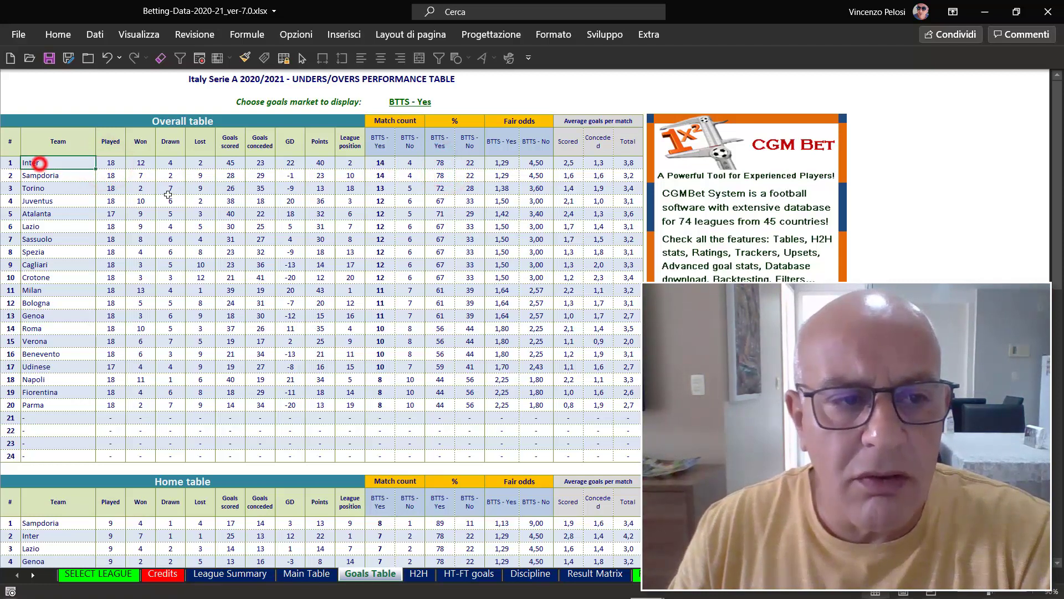
click(472, 165)
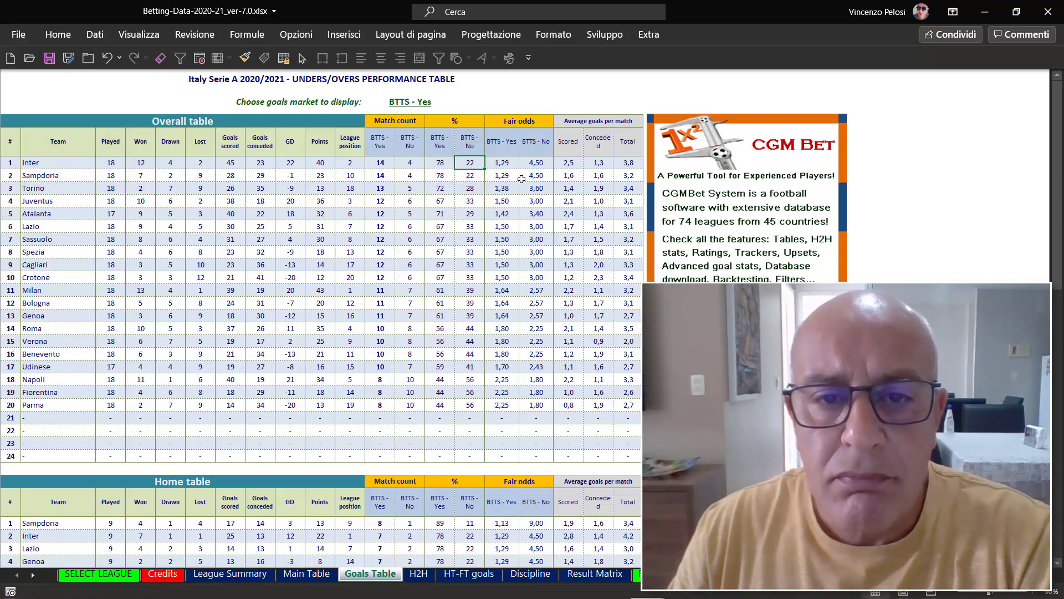
click(496, 163)
click(532, 165)
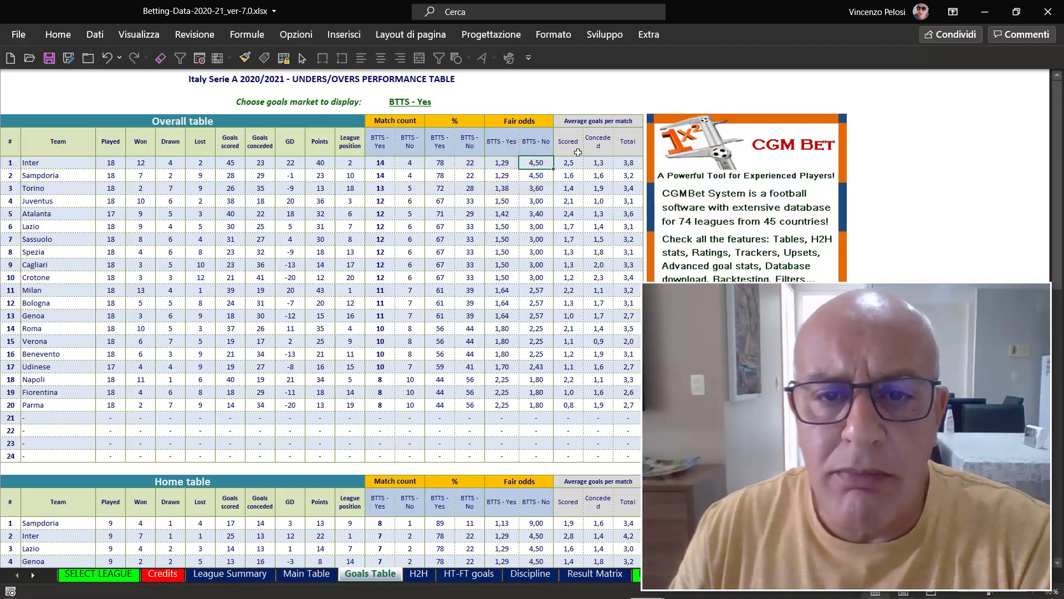
click(567, 164)
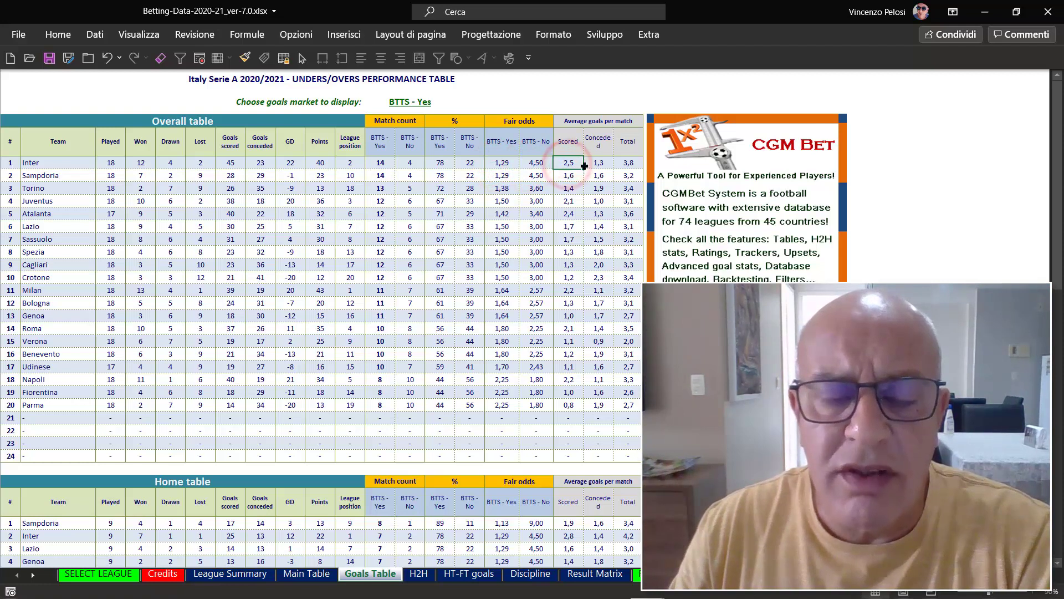
click(594, 163)
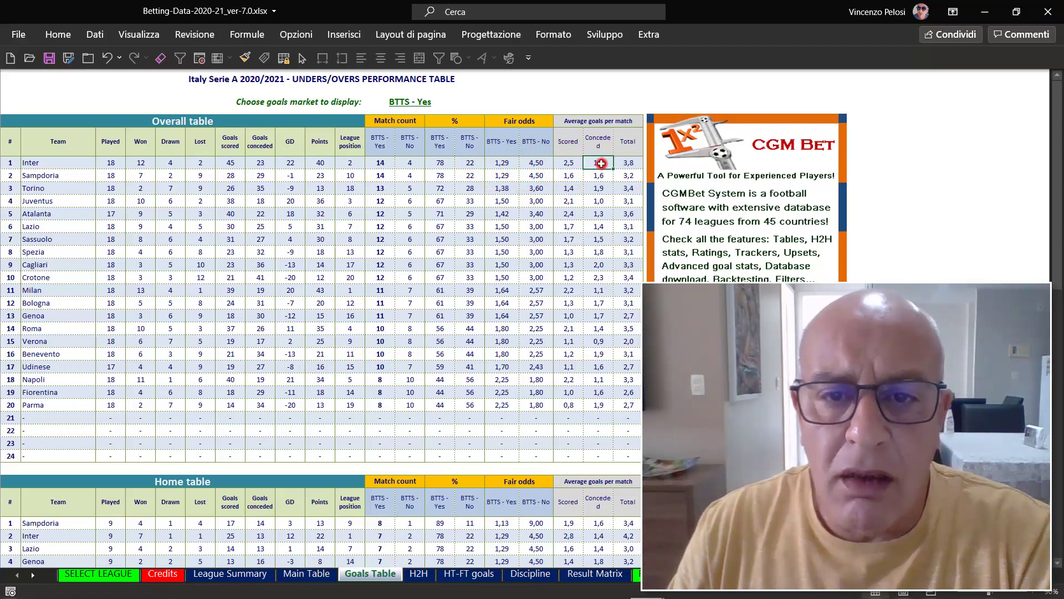
click(630, 163)
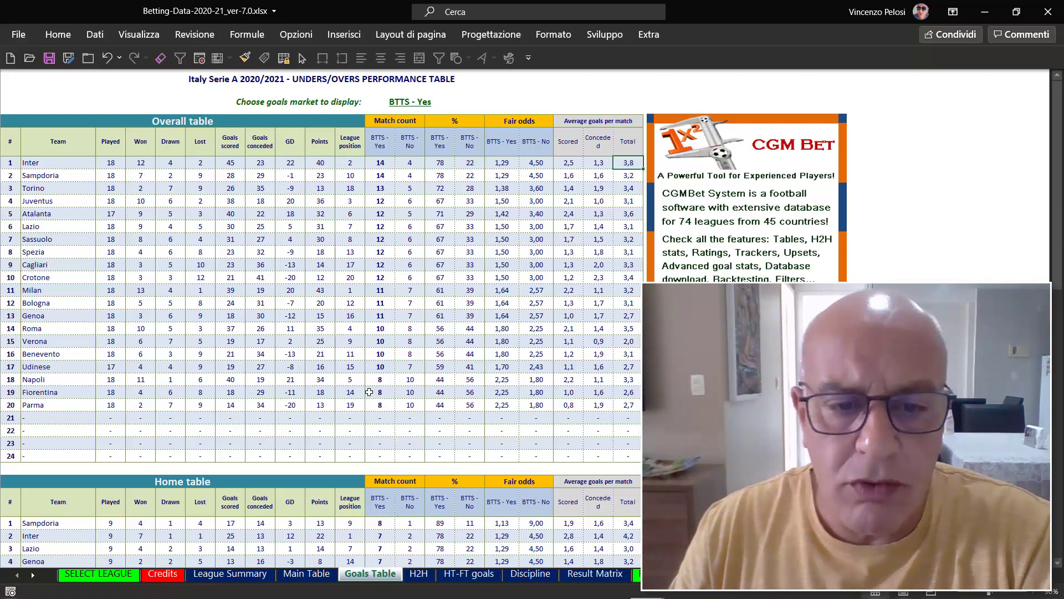
Highlight Sampdoria and Lazio in the Home table, plus Sampdoria's home BTTS - Yes count
scroll(385, 298, down, 4)
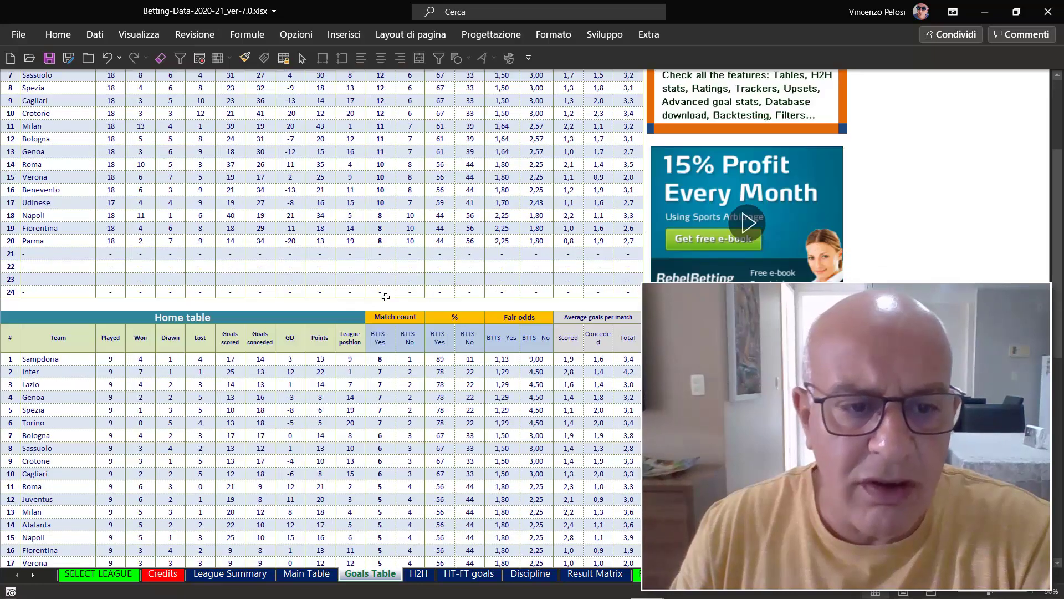
scroll(385, 295, down, 3)
click(53, 244)
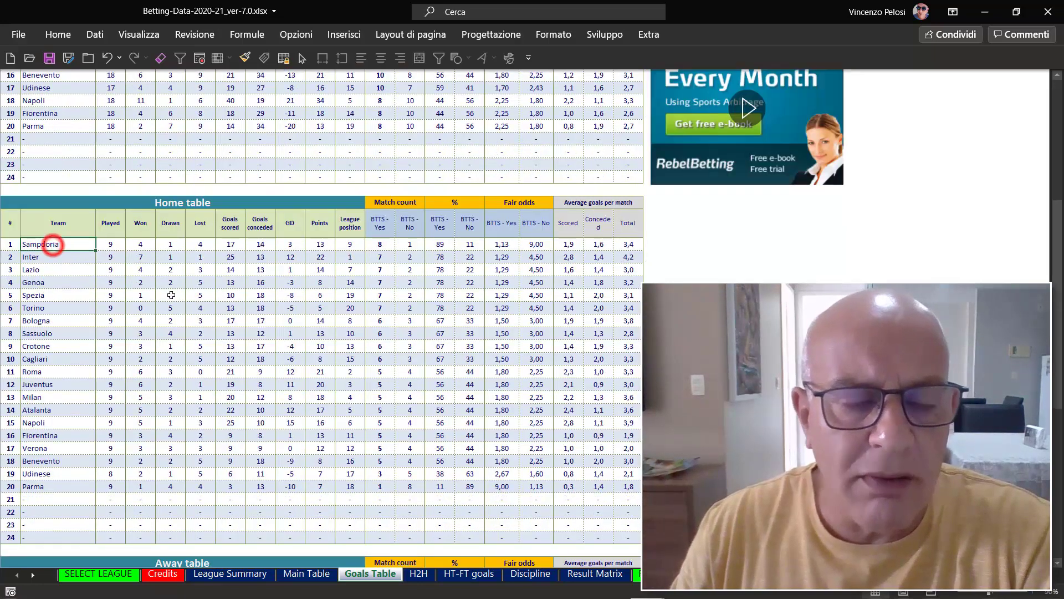
click(34, 270)
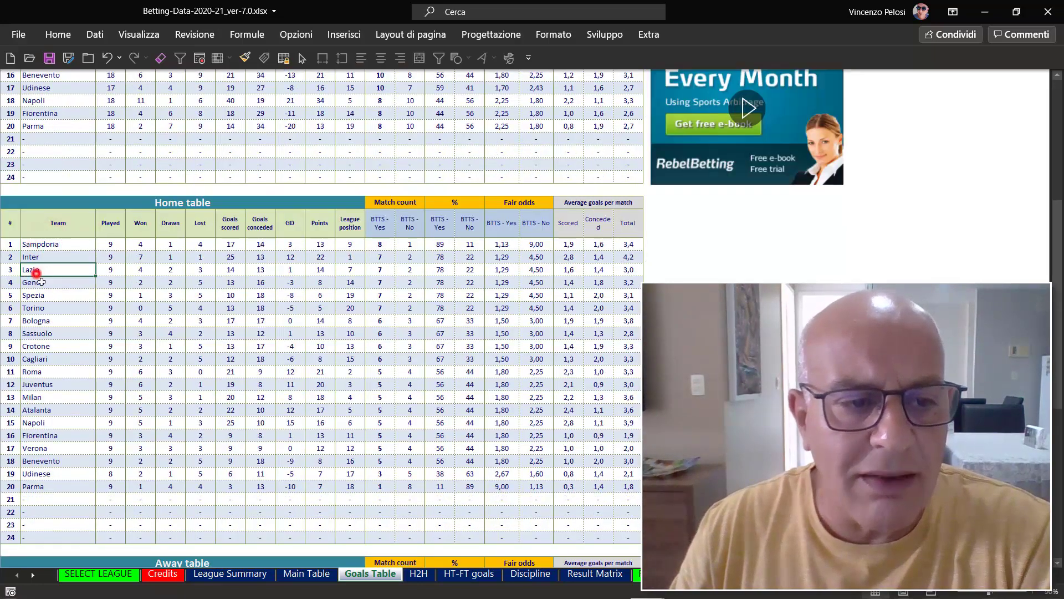
click(388, 247)
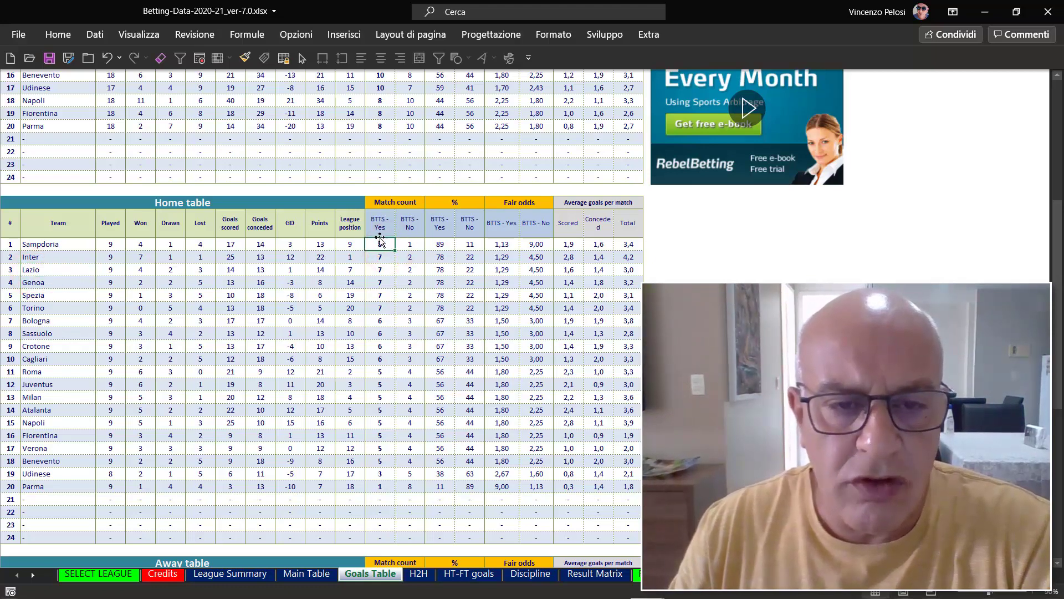
Scroll down to the Away table, led by Inter with both teams scoring in 7 of 9
scroll(412, 284, up, 6)
scroll(404, 123, up, 1)
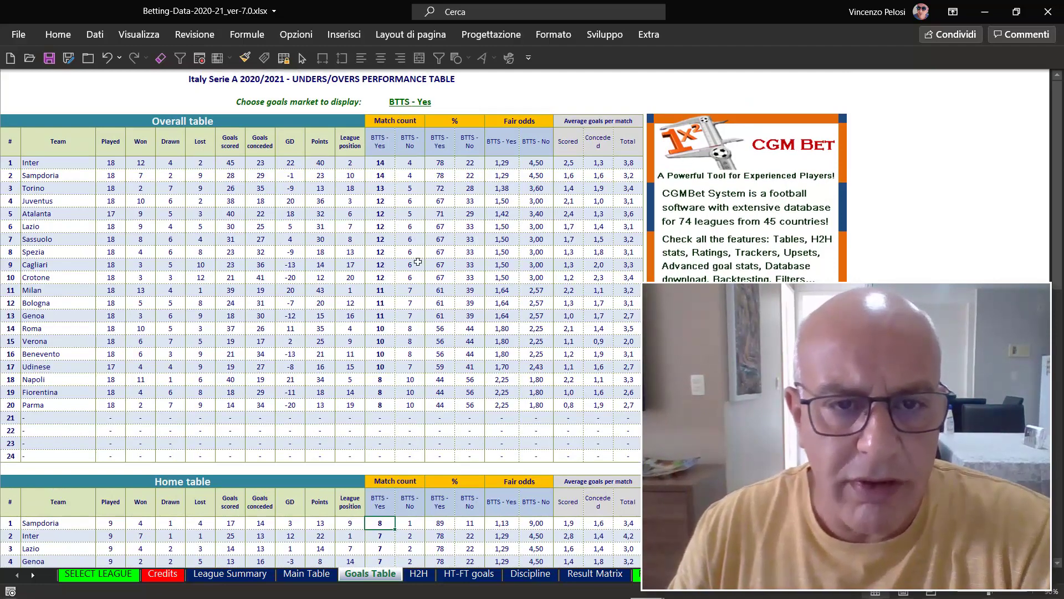
scroll(412, 211, down, 5)
scroll(417, 262, down, 2)
scroll(417, 261, down, 3)
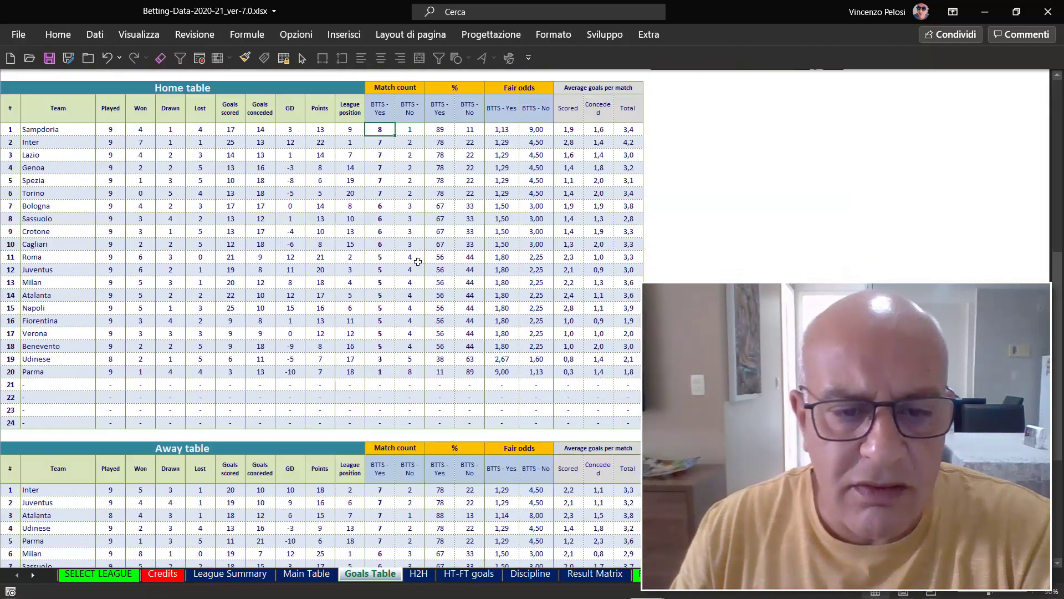
scroll(361, 297, down, 3)
scroll(196, 373, down, 3)
scroll(197, 325, down, 1)
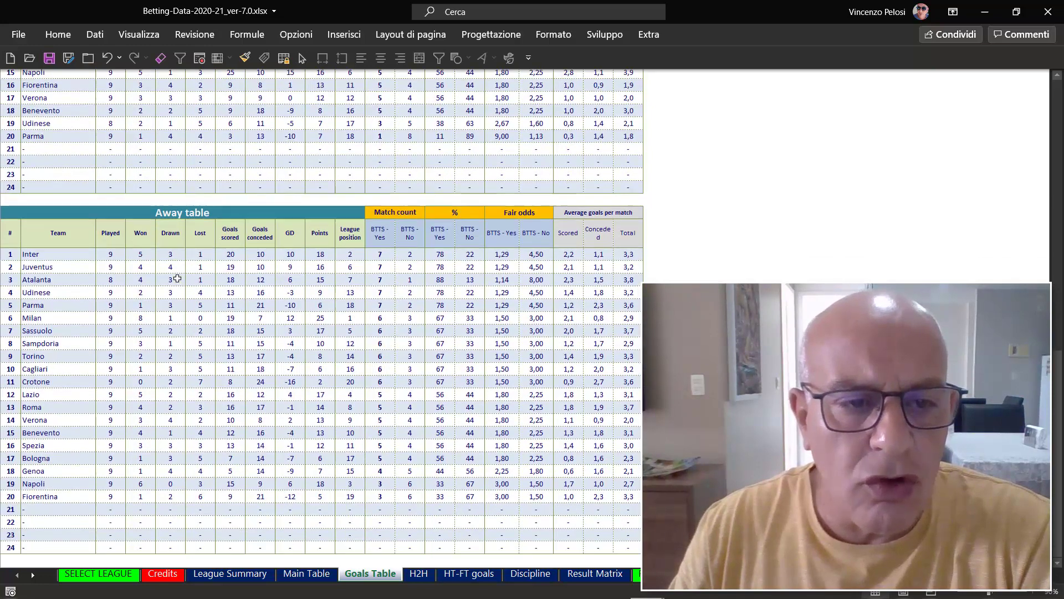
scroll(183, 233, down, 1)
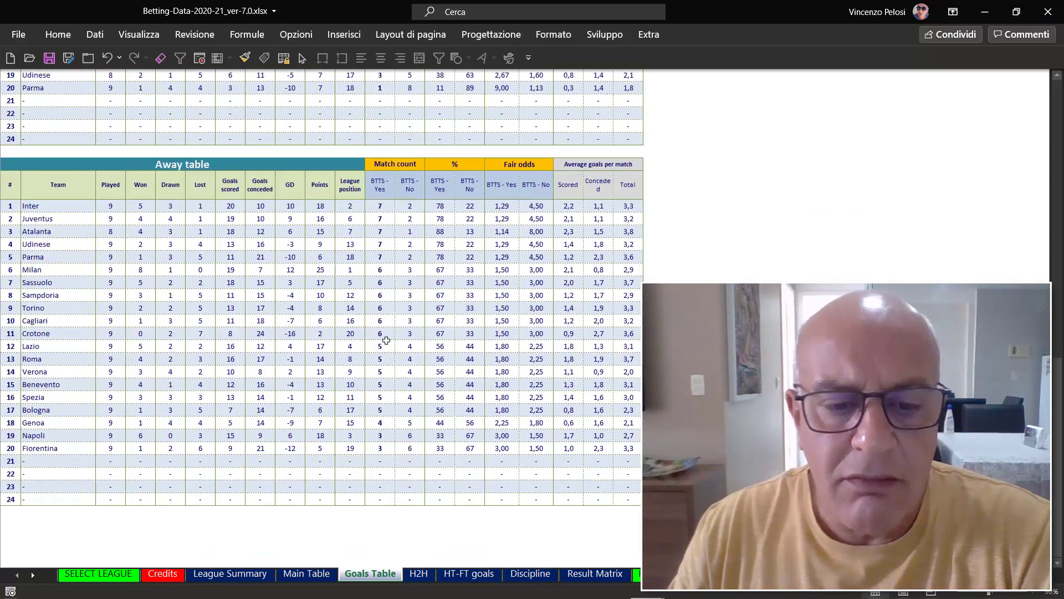
On the H2H sheet, pick Inter as the home team and Juventus as the away team
click(418, 573)
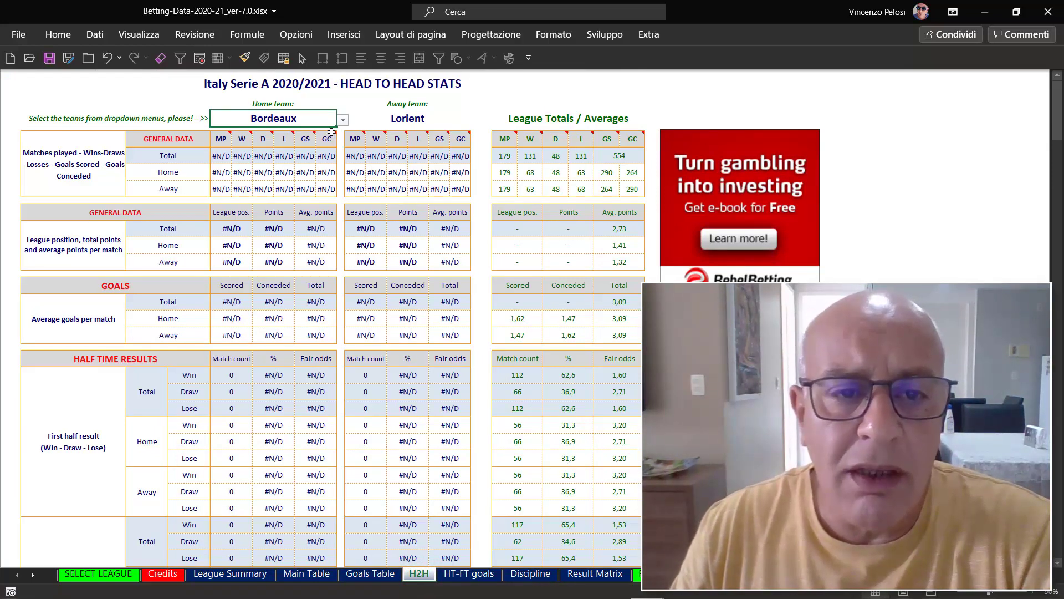
click(344, 120)
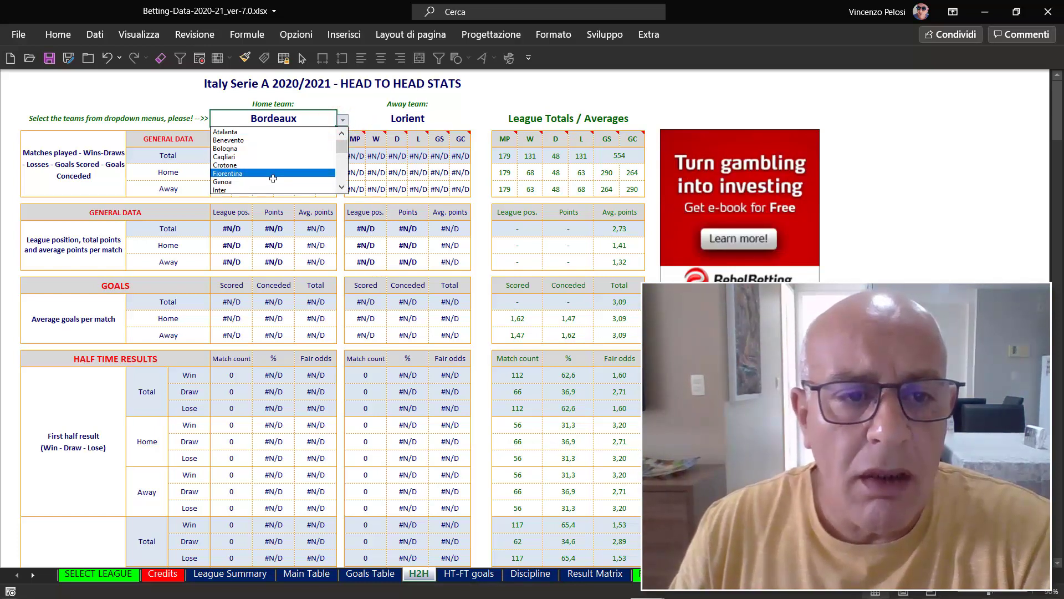
click(248, 190)
click(416, 118)
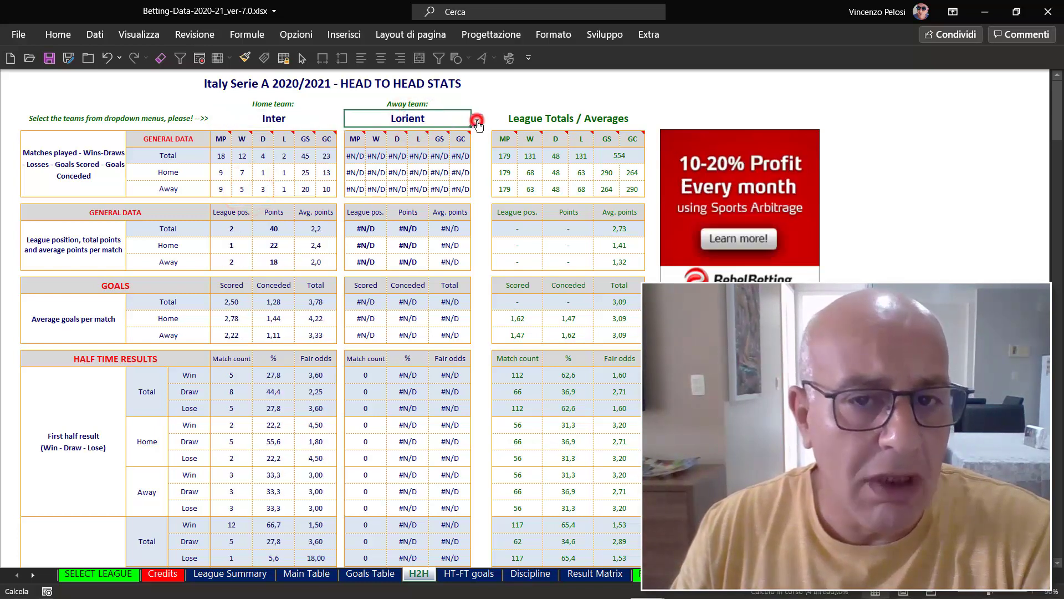
click(476, 120)
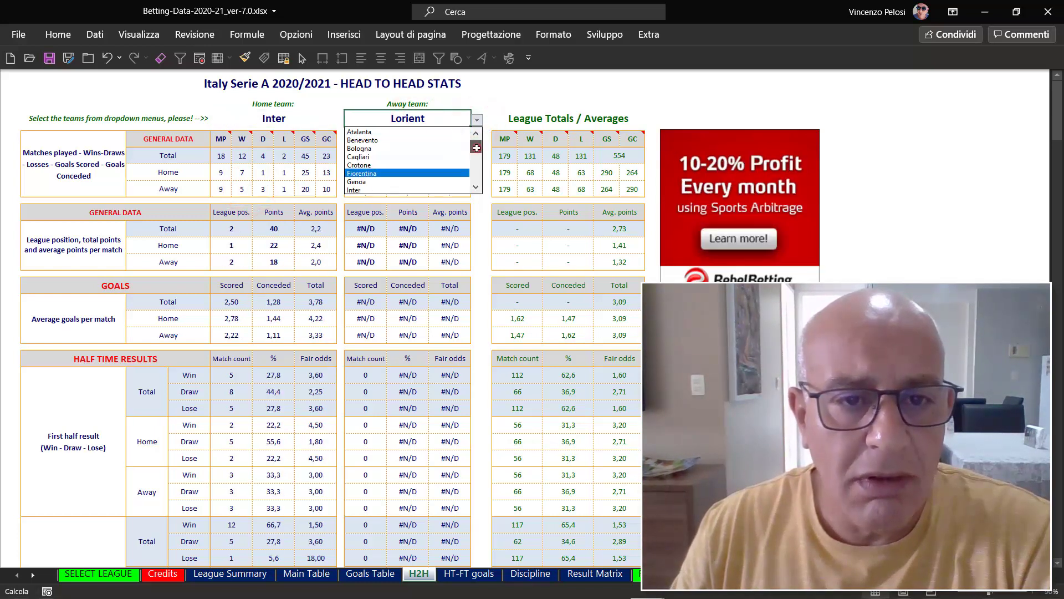
scroll(476, 148, down, 2)
click(377, 148)
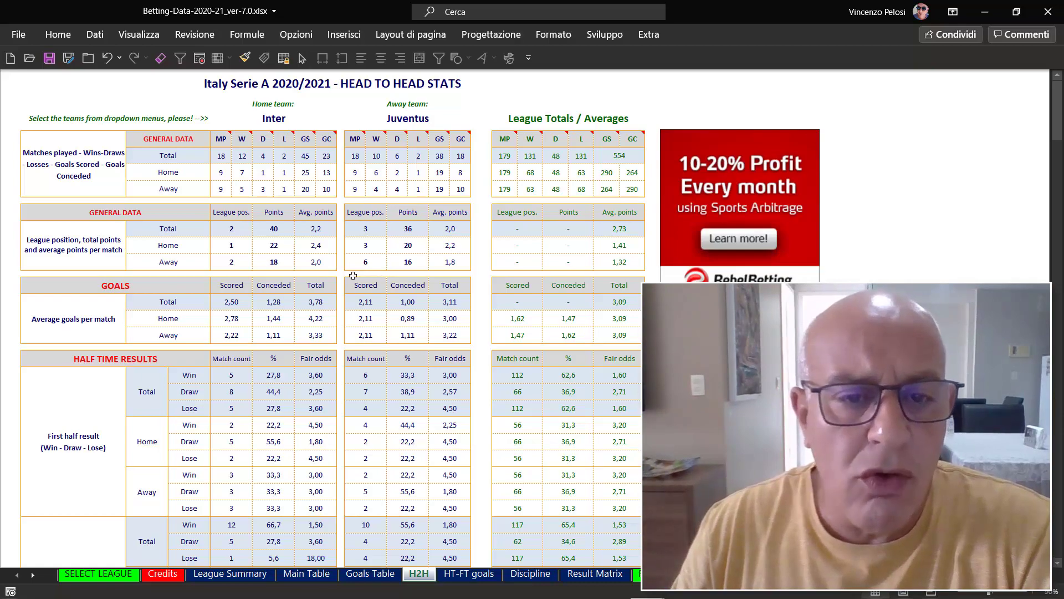
scroll(353, 276, down, 2)
scroll(346, 277, down, 1)
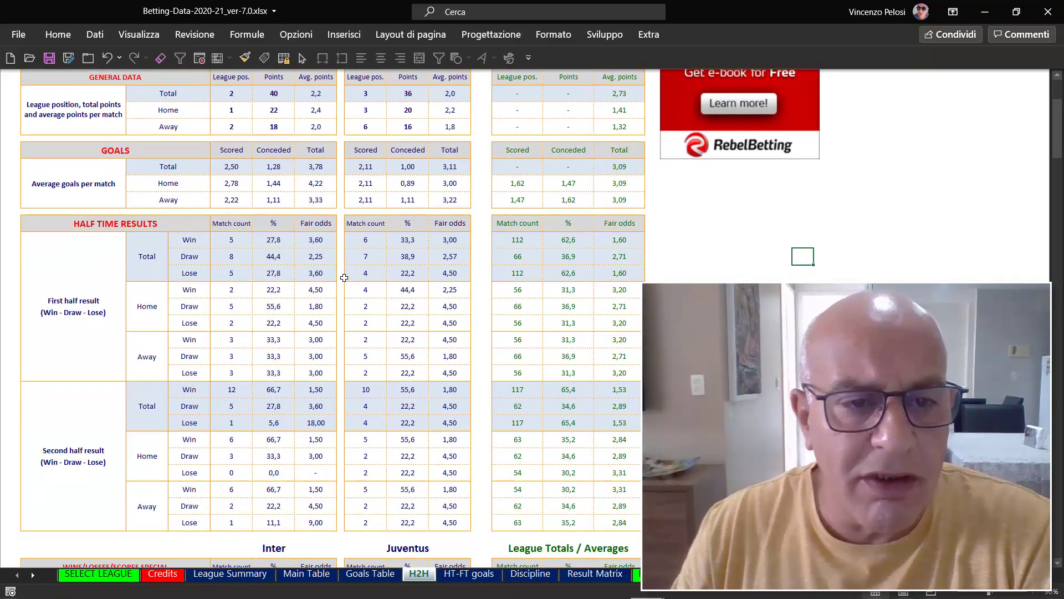
scroll(344, 277, down, 1)
scroll(344, 276, up, 3)
scroll(345, 276, up, 1)
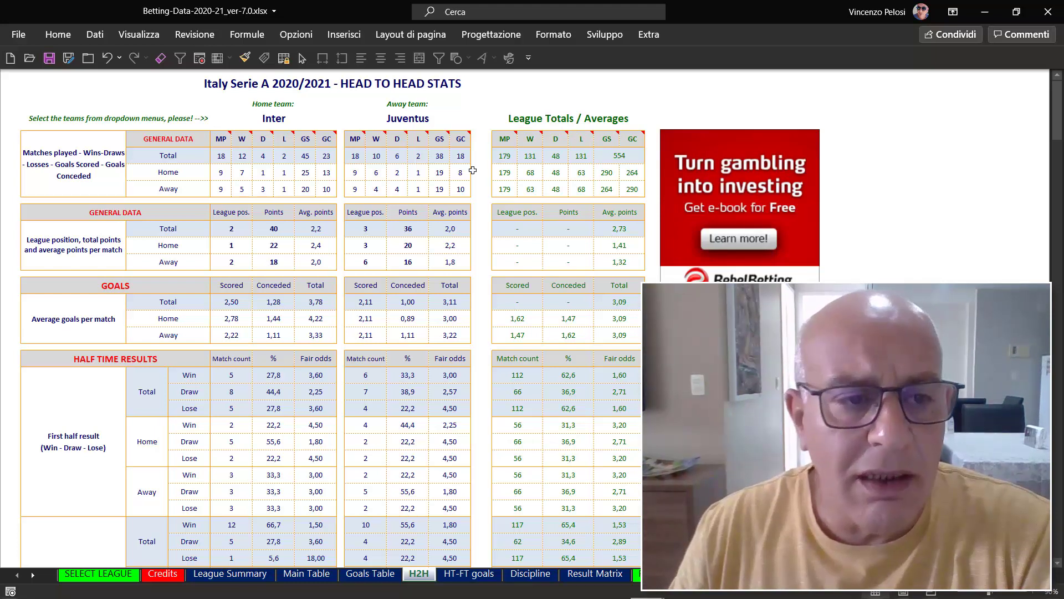
click(116, 214)
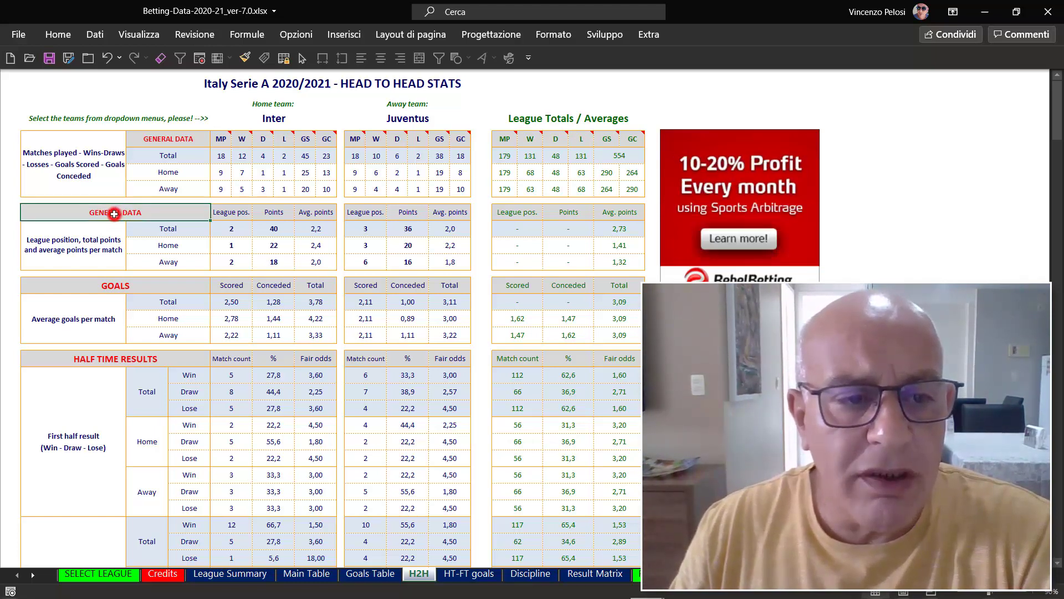
click(230, 229)
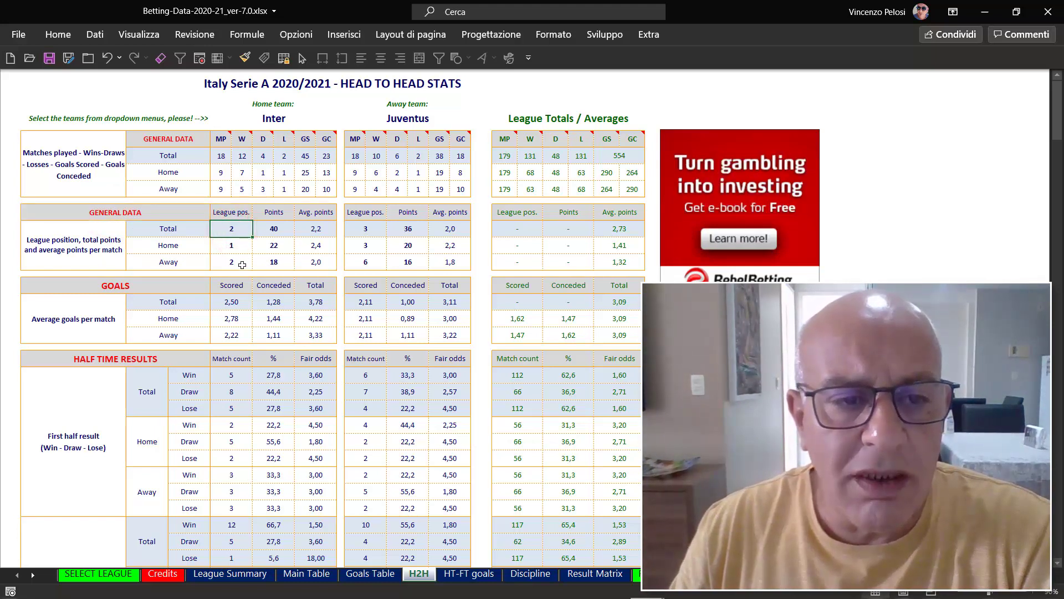
click(171, 251)
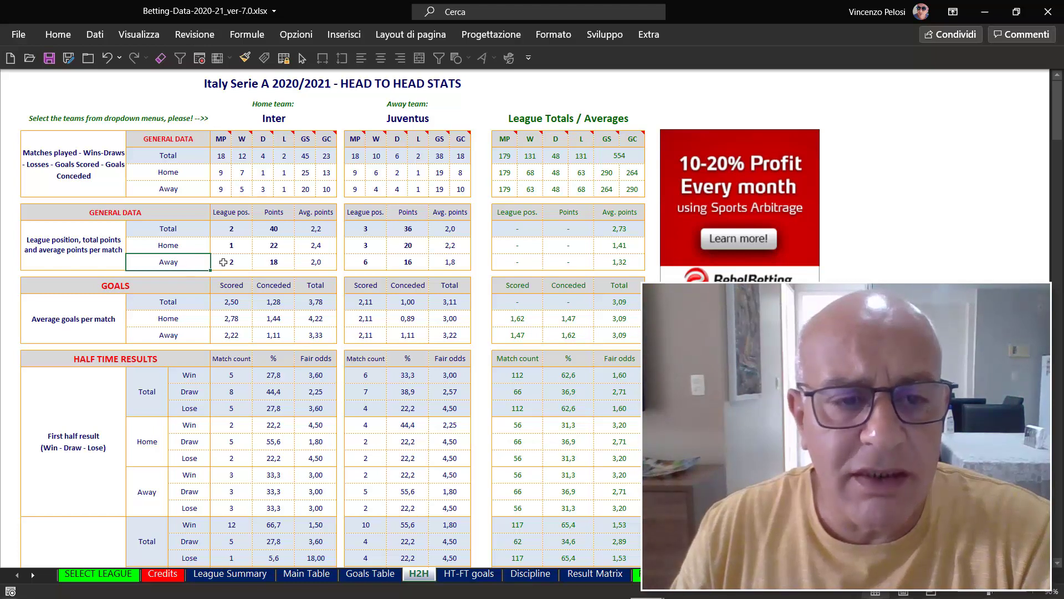
click(231, 229)
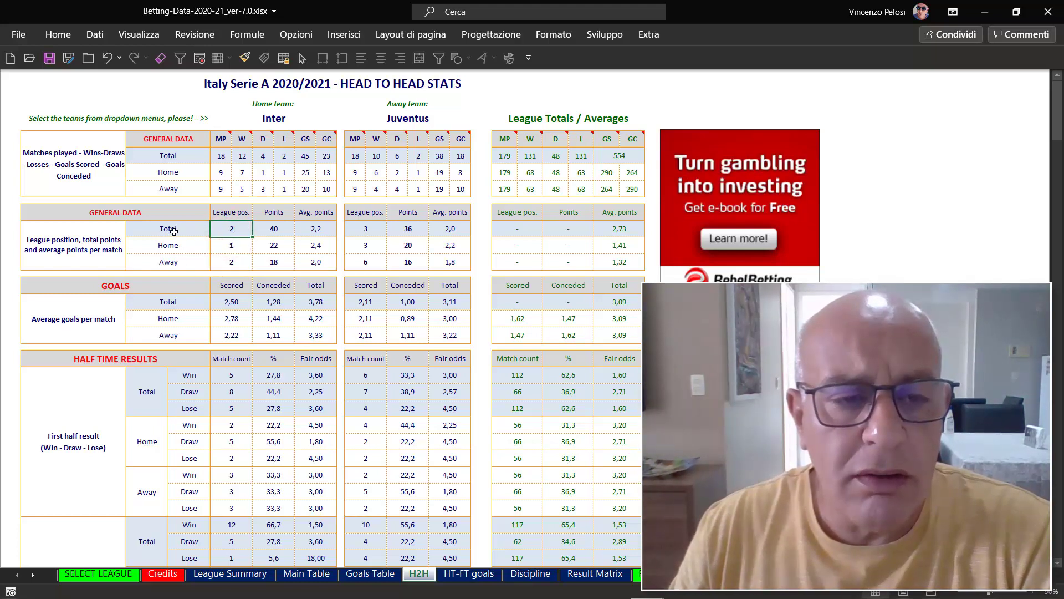
click(237, 245)
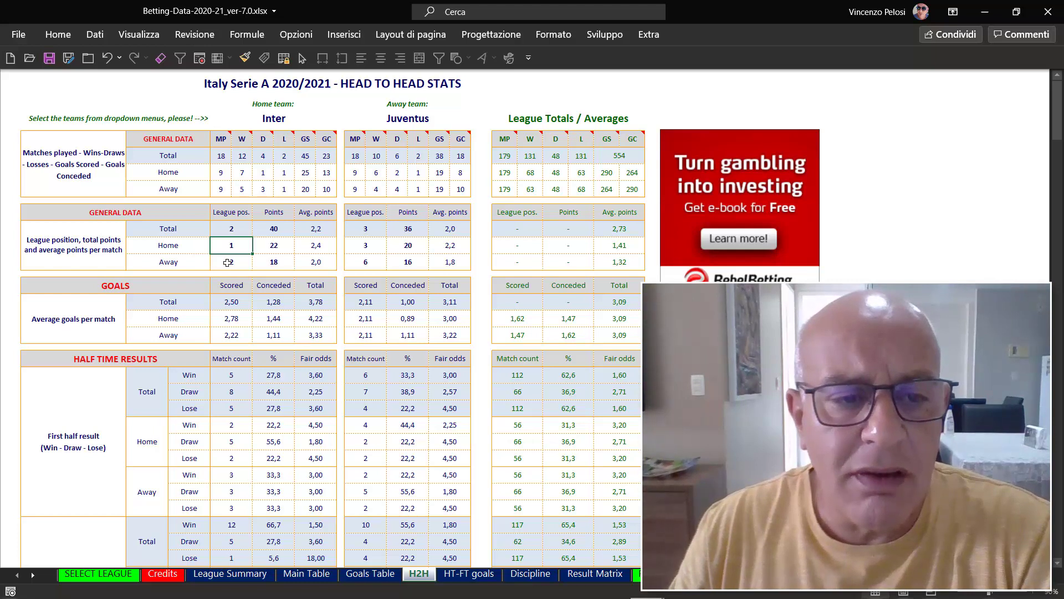
click(227, 262)
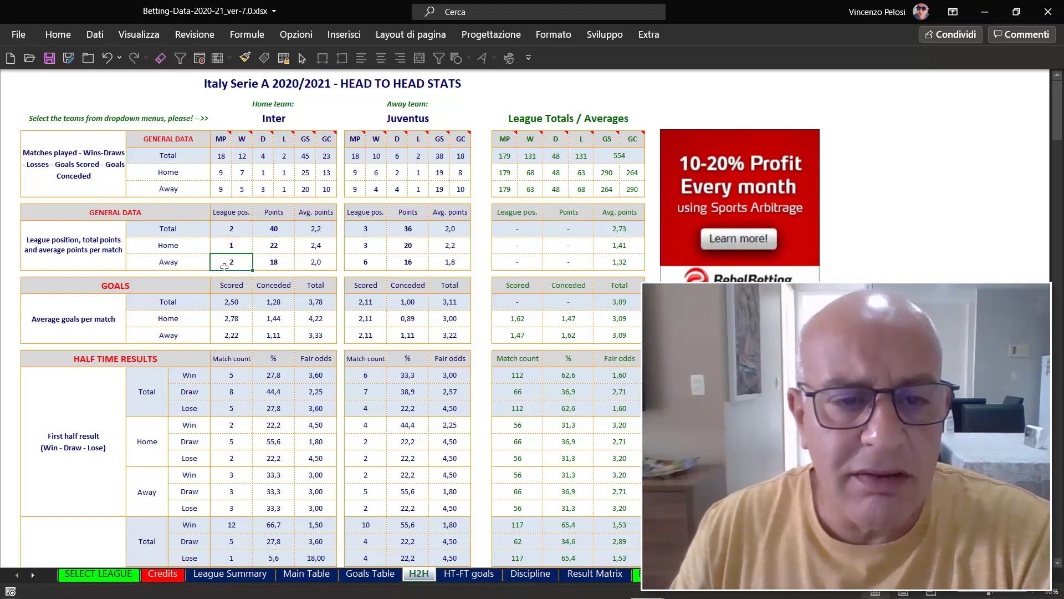
click(366, 227)
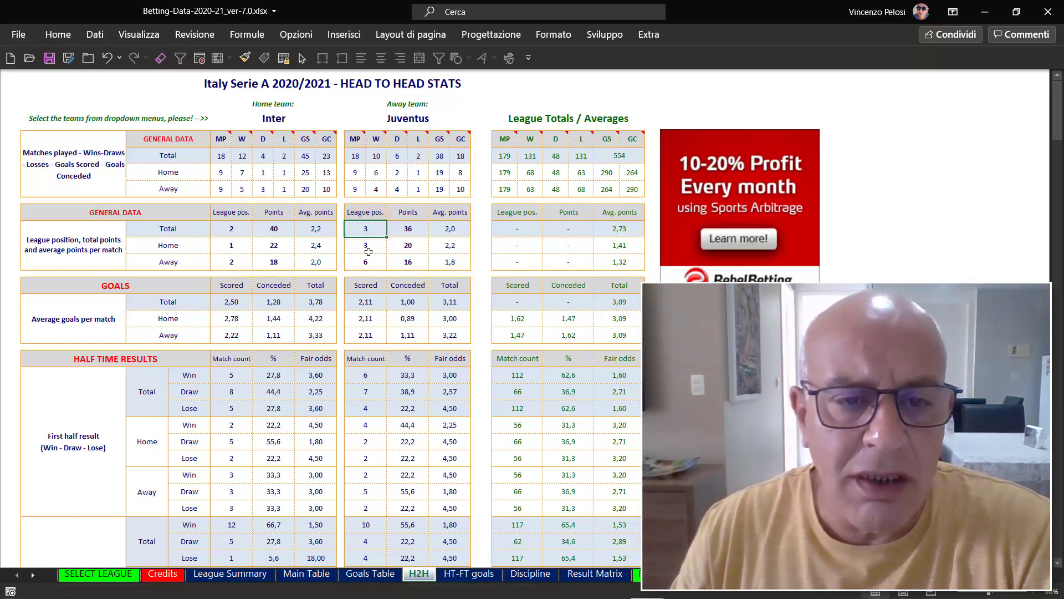
click(371, 246)
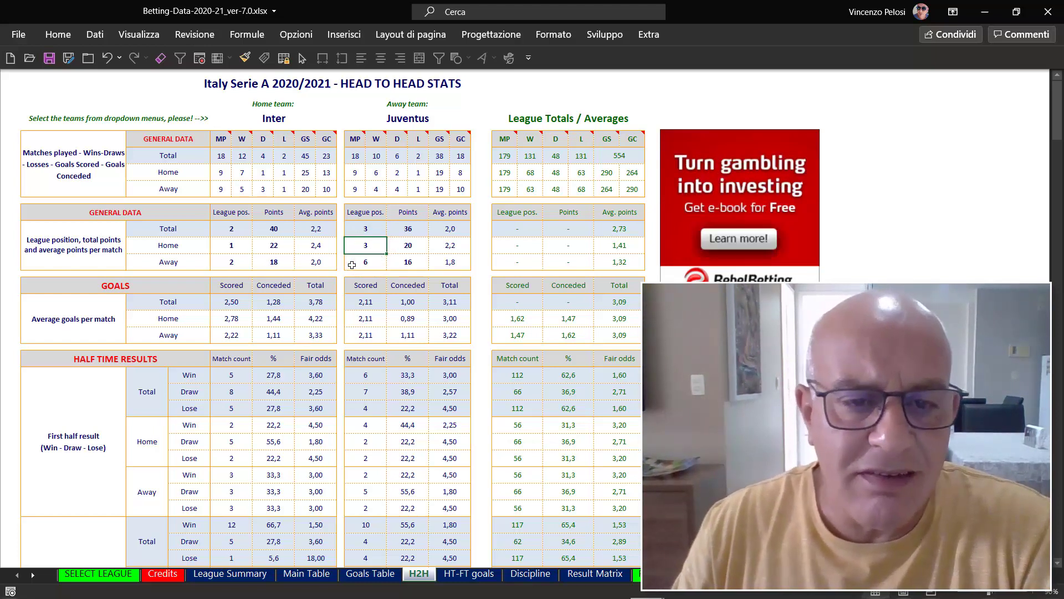
click(354, 263)
click(169, 262)
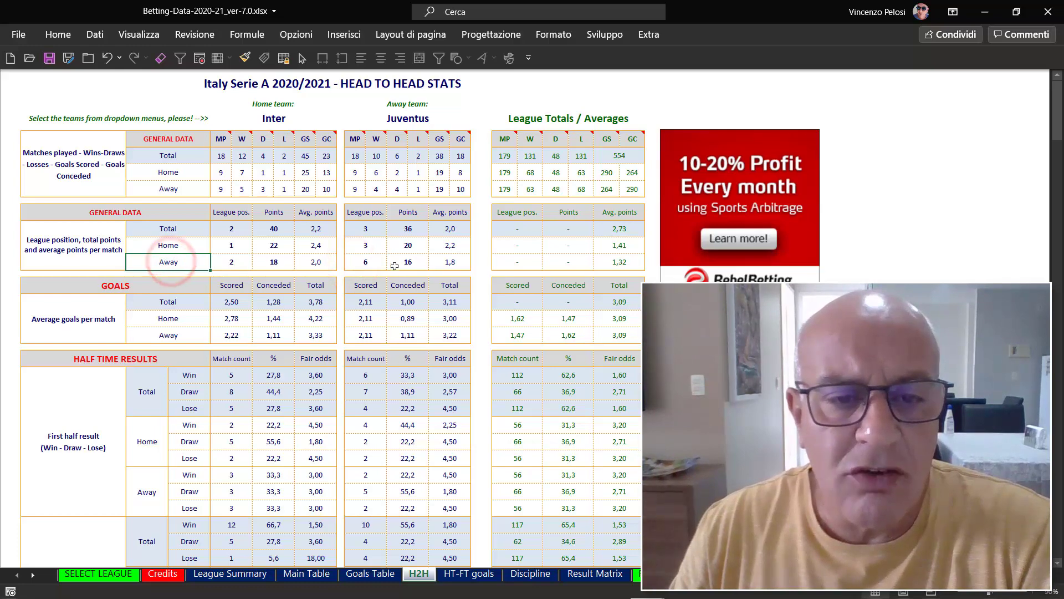
click(372, 264)
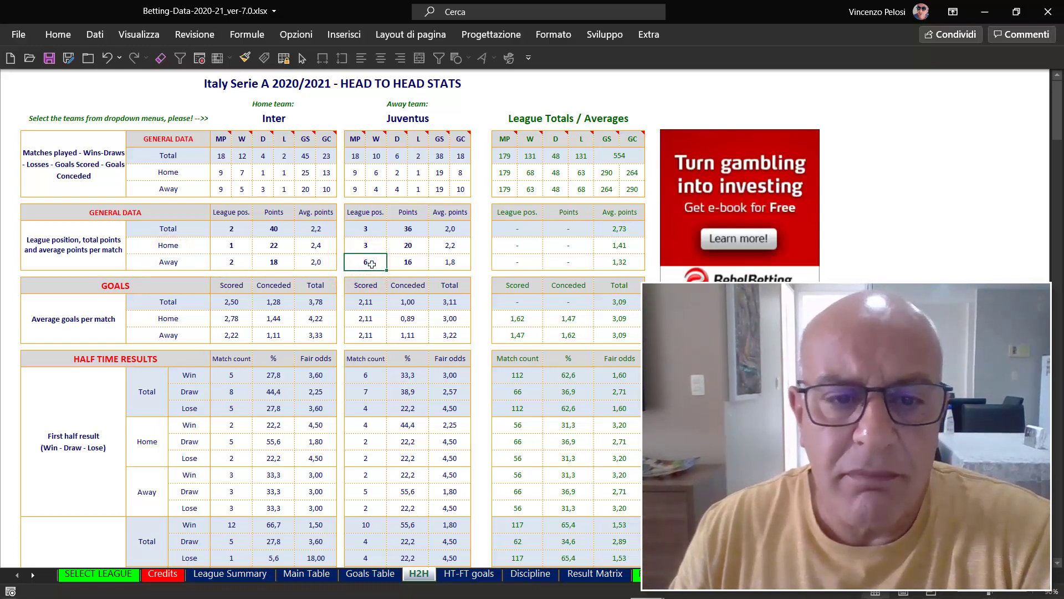
Scroll down the H2H sheet to the Wins to nil and Clean sheets statistics
scroll(371, 264, down, 1)
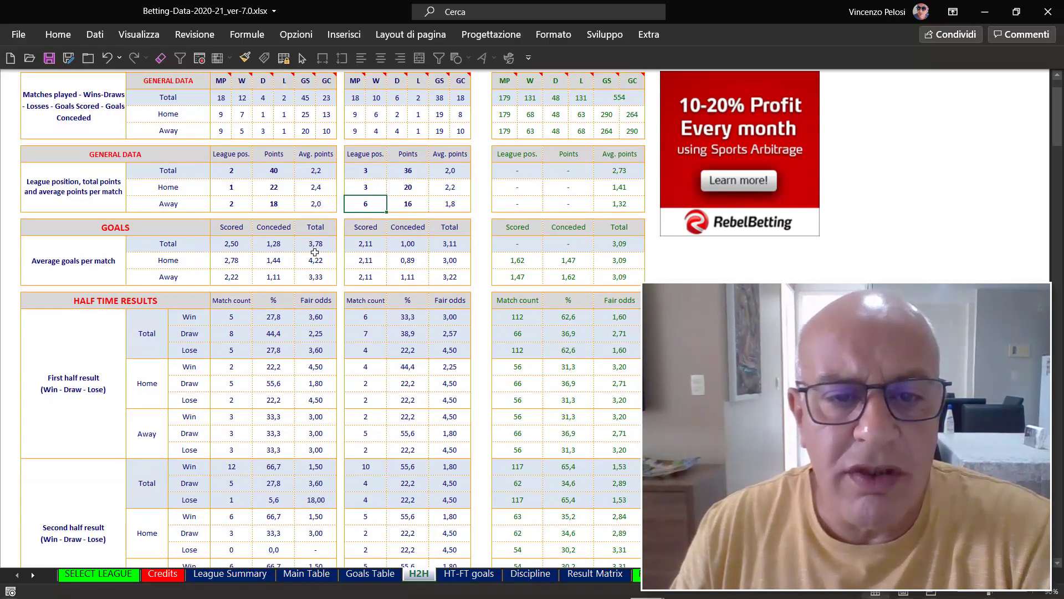
scroll(371, 268, down, 1)
scroll(173, 252, down, 2)
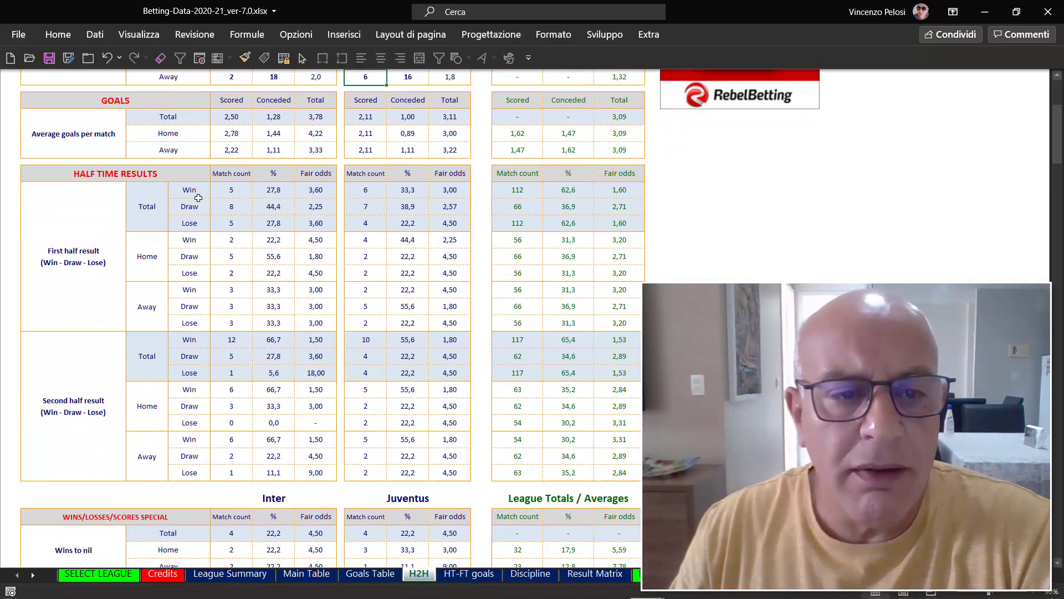
scroll(197, 198, down, 1)
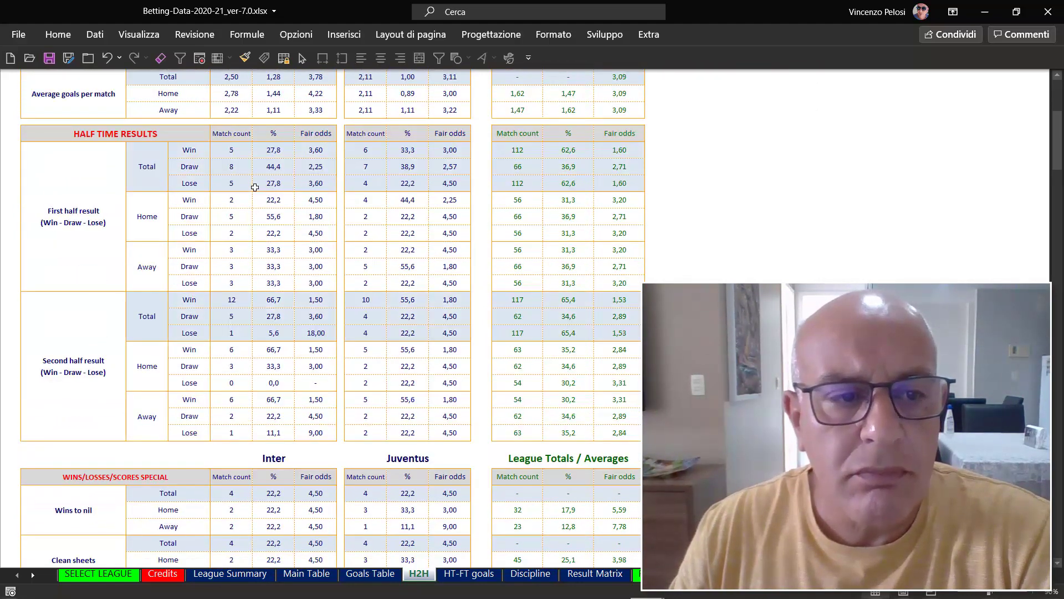
scroll(255, 188, down, 1)
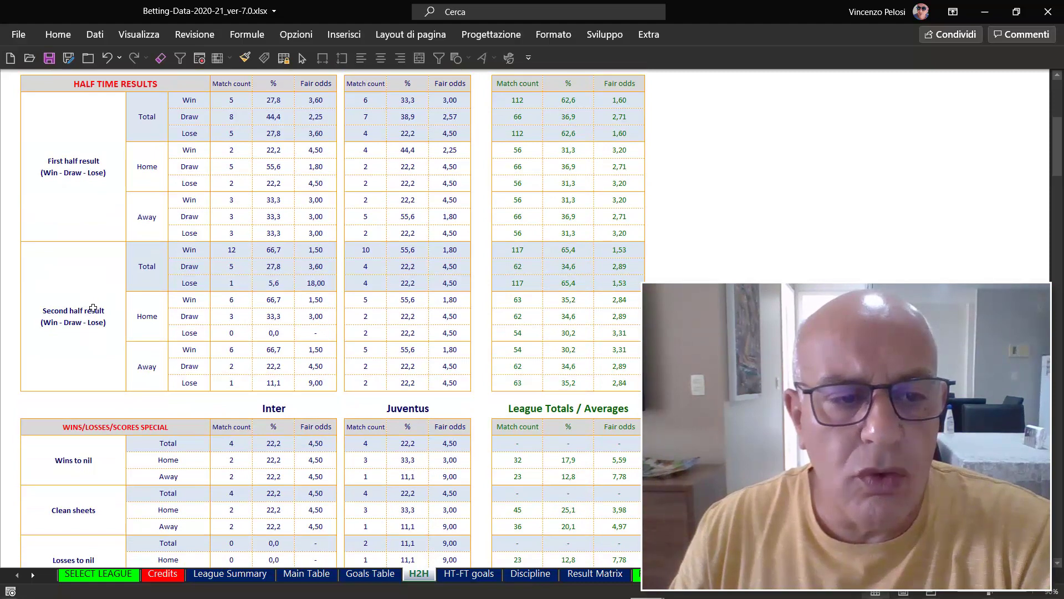
scroll(113, 327, down, 3)
scroll(113, 327, down, 2)
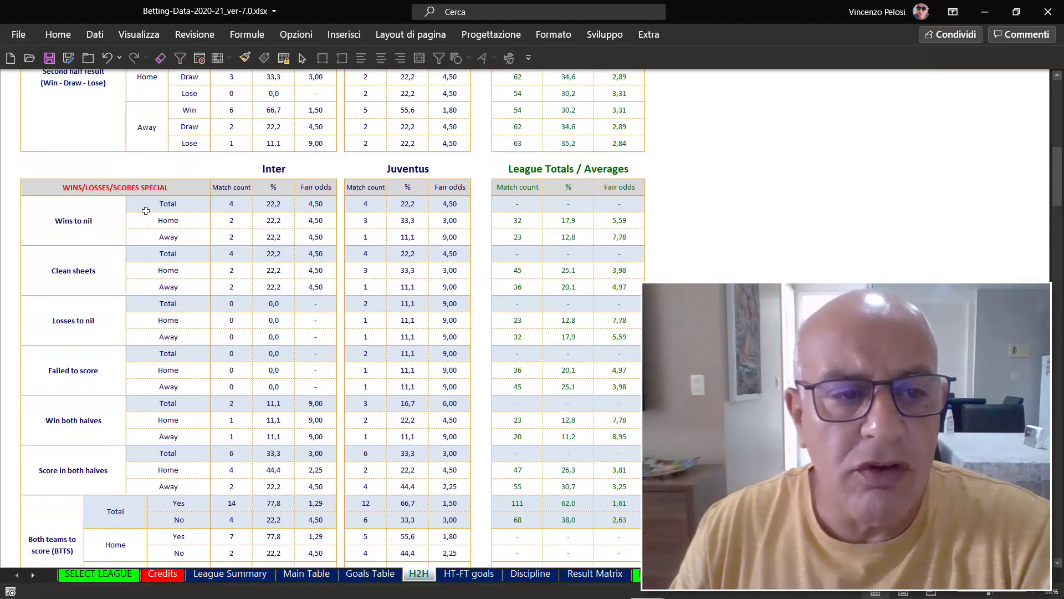
click(66, 229)
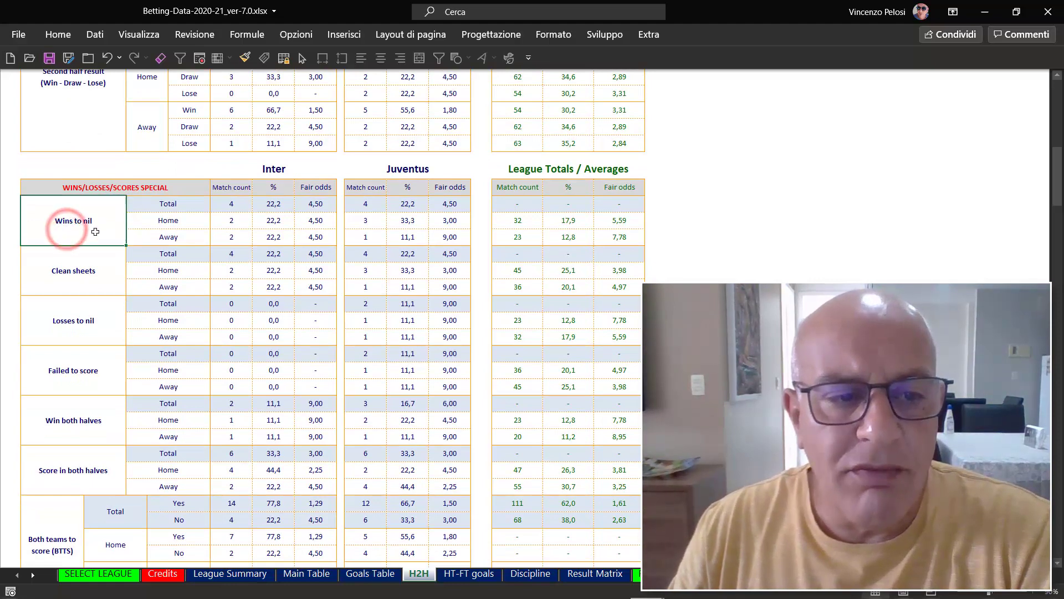
click(92, 276)
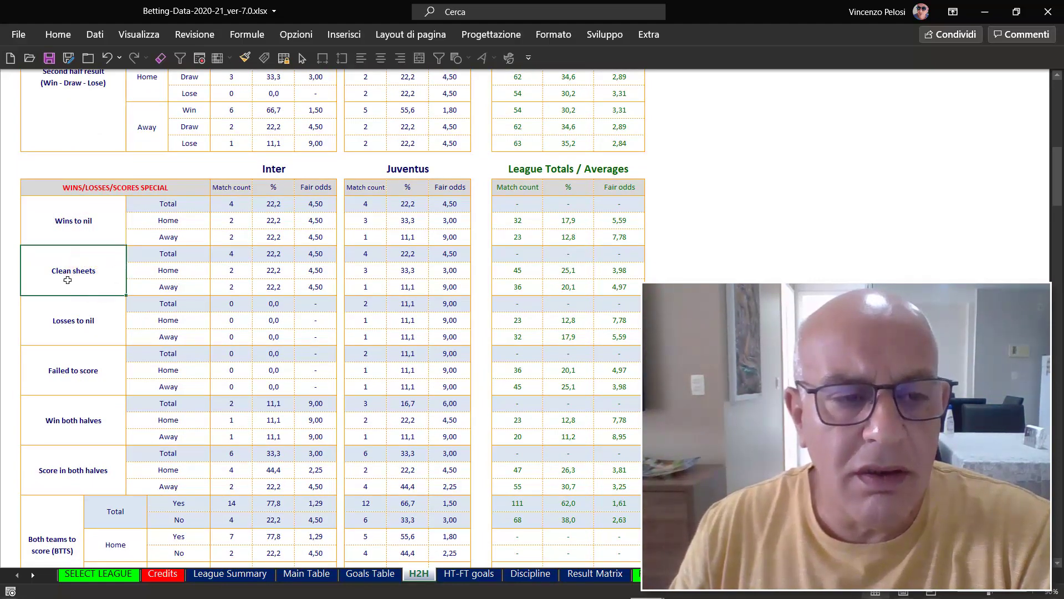
Highlight the Losses to nil, Failed to score, Win both halves and Score in both halves stats
scroll(95, 276, down, 2)
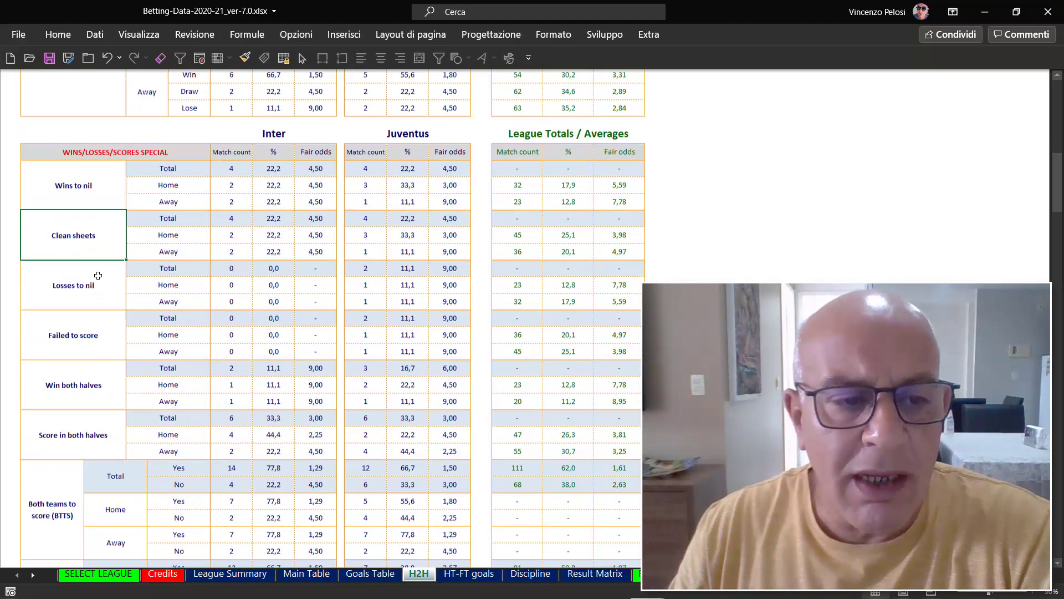
click(70, 244)
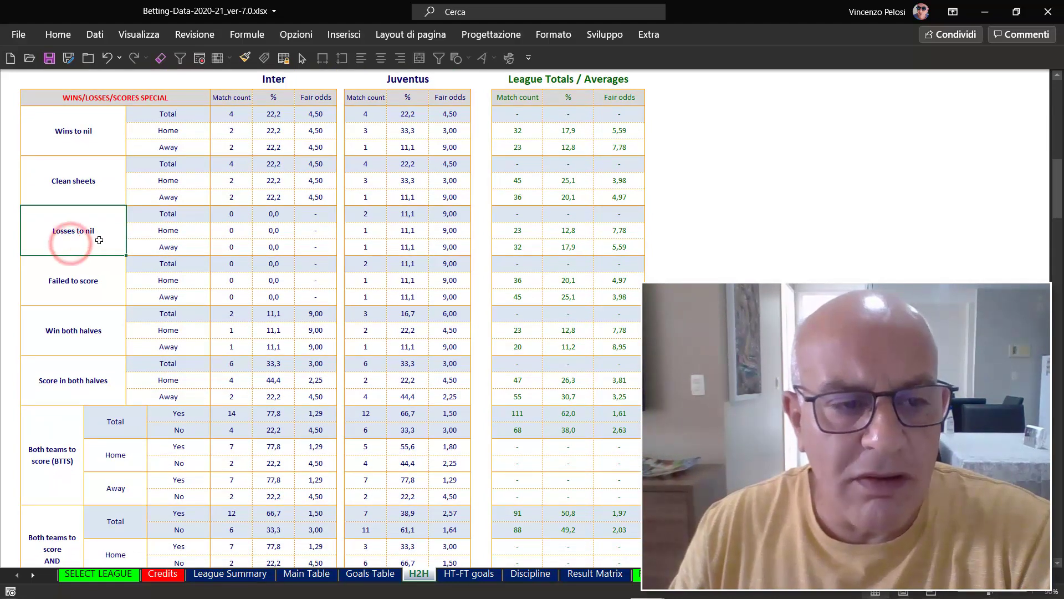
click(94, 288)
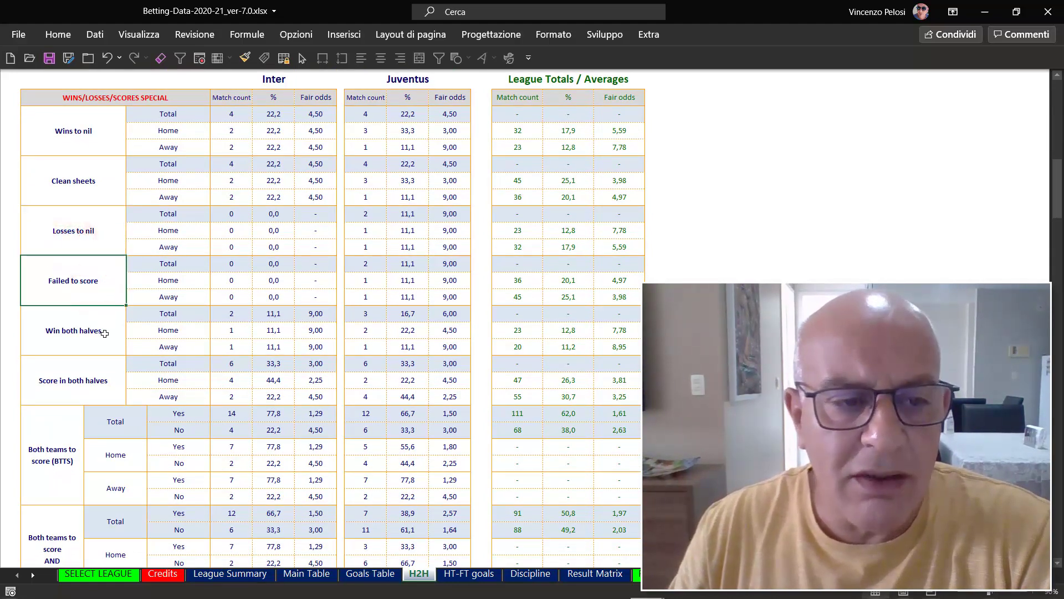
click(92, 344)
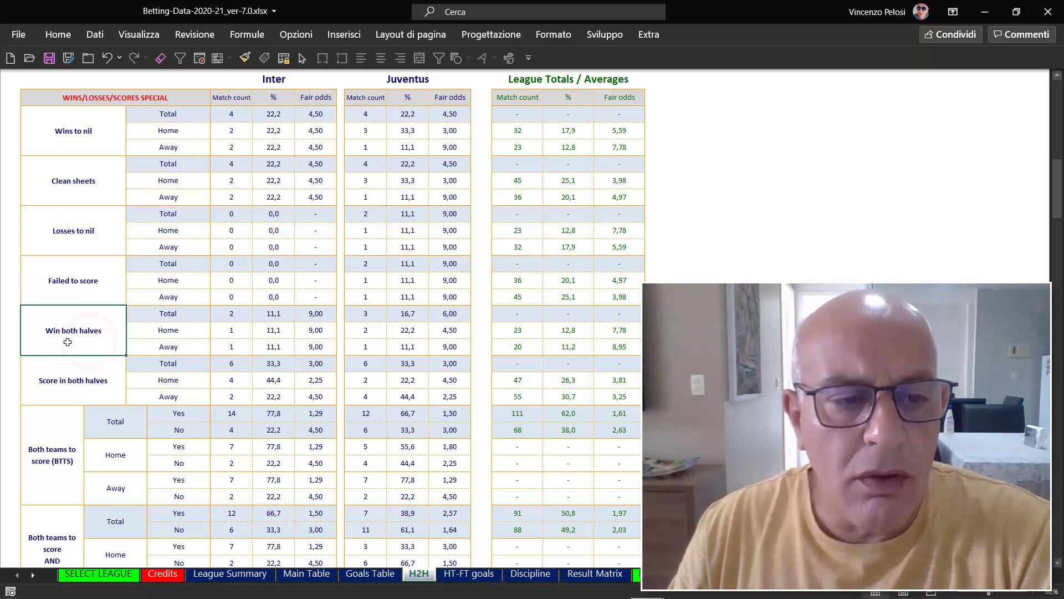
click(101, 380)
Point out the BTTS (Inter 77,8%, Juventus 66,7%) and BTTS and Over 2.5 goals statistics
scroll(105, 377, down, 1)
scroll(117, 374, down, 1)
scroll(128, 371, down, 1)
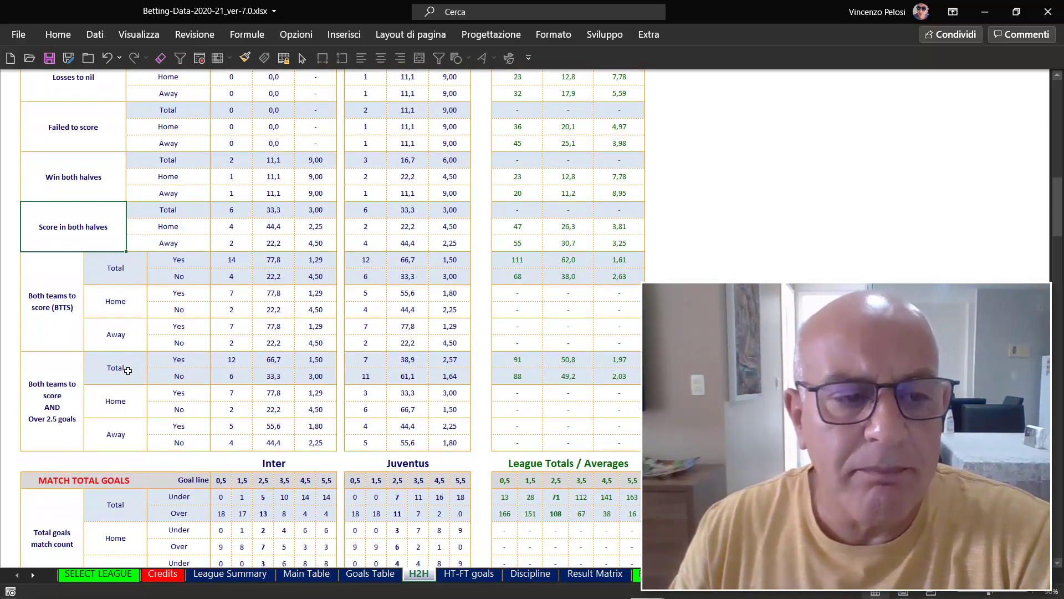
click(53, 318)
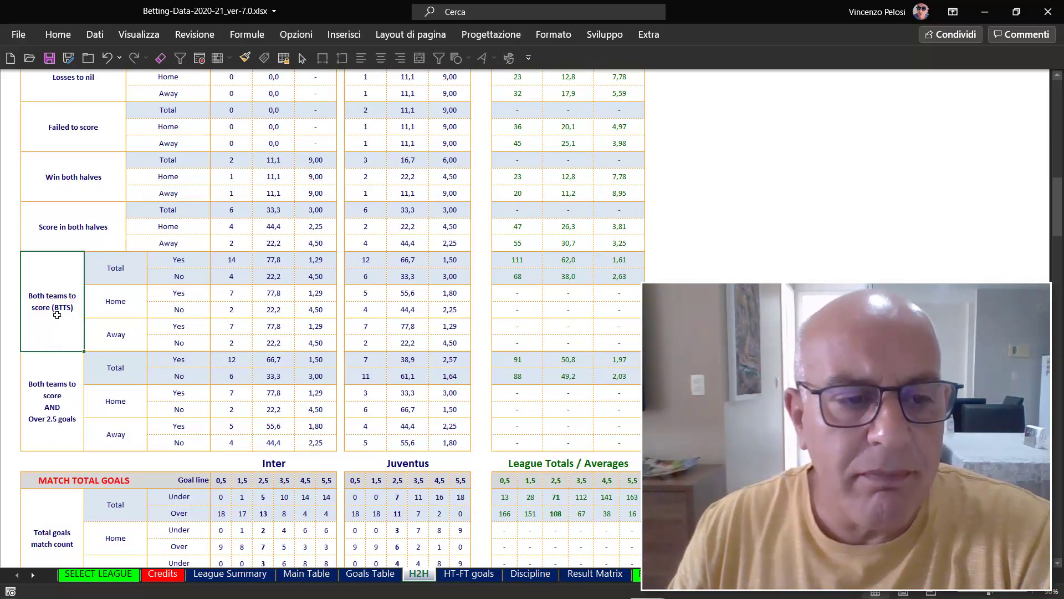
click(59, 402)
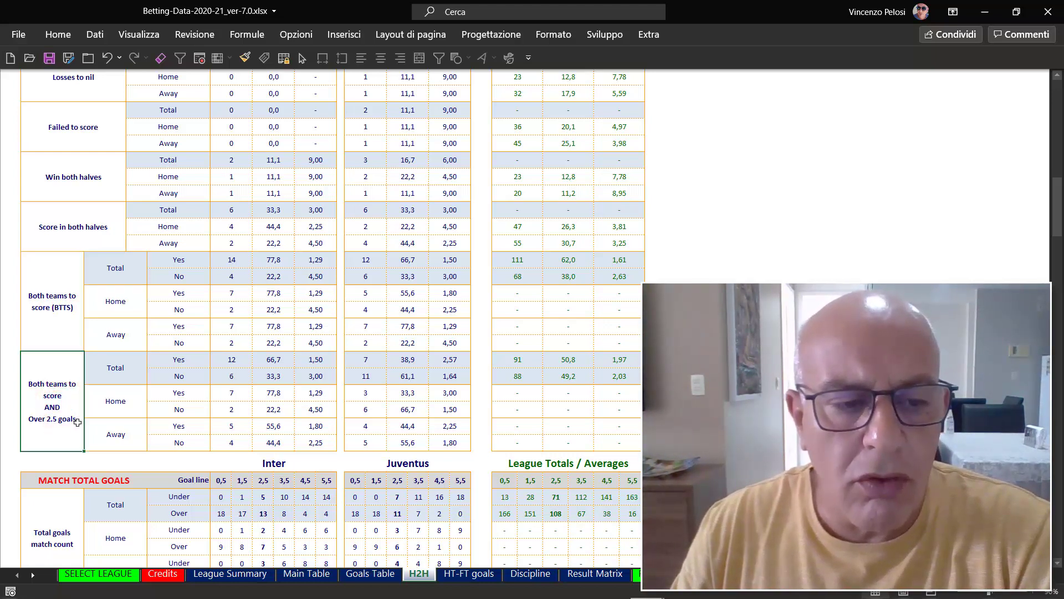
scroll(186, 364, down, 2)
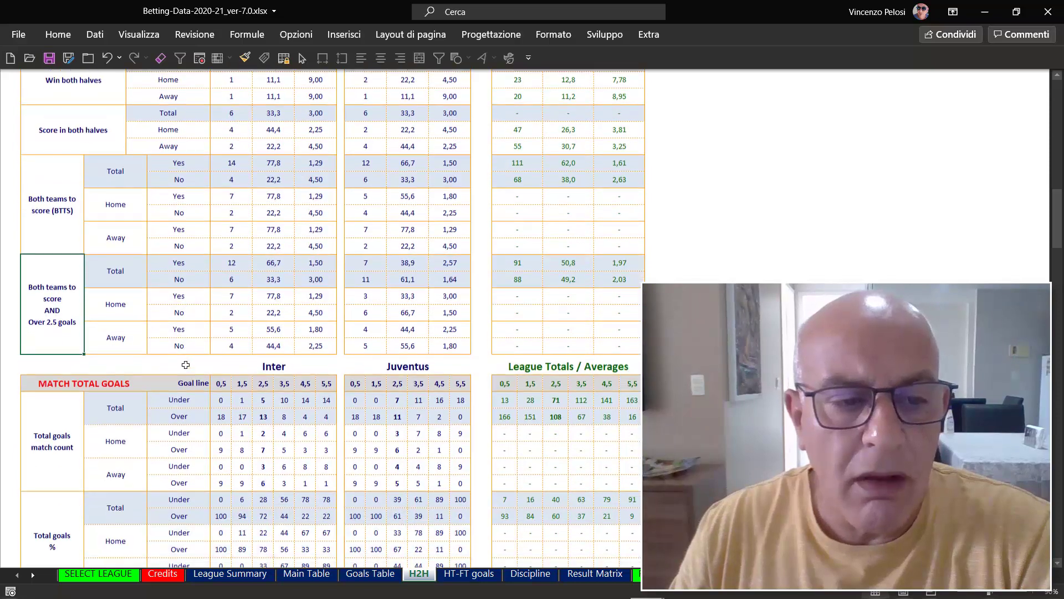
Scroll past the goals, corners, cards, shots and fouls tables to Form Summary: Inter 19 points, Juventus 16
scroll(186, 365, down, 1)
scroll(186, 364, down, 1)
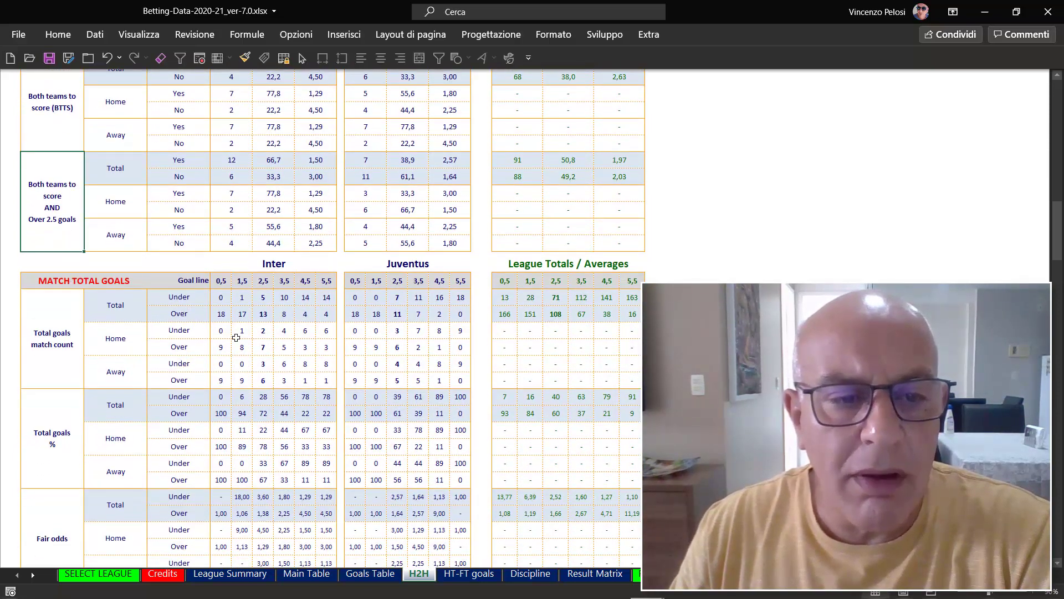
scroll(238, 347, down, 1)
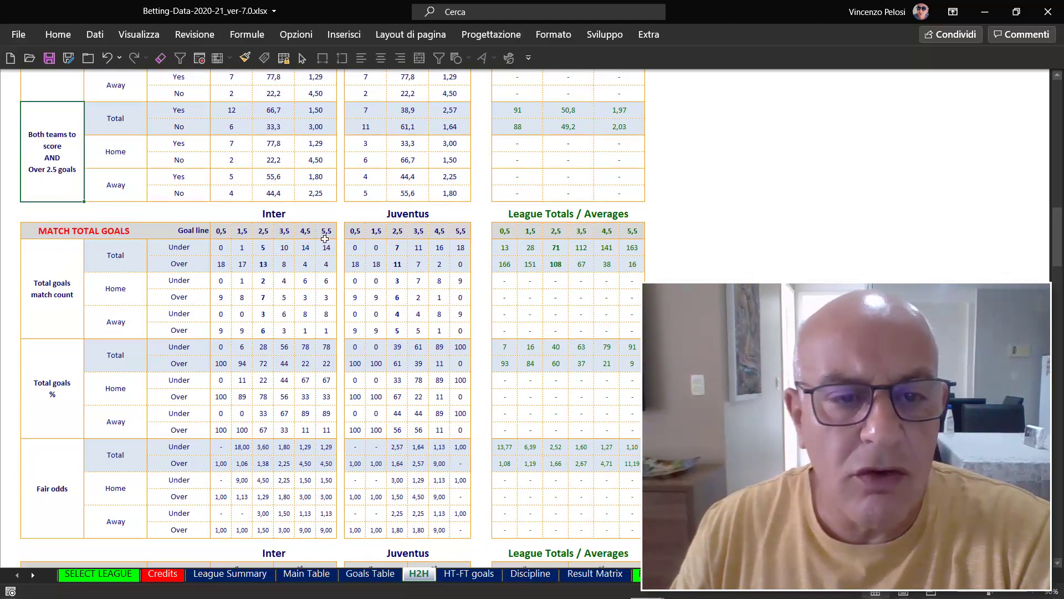
scroll(313, 296, down, 1)
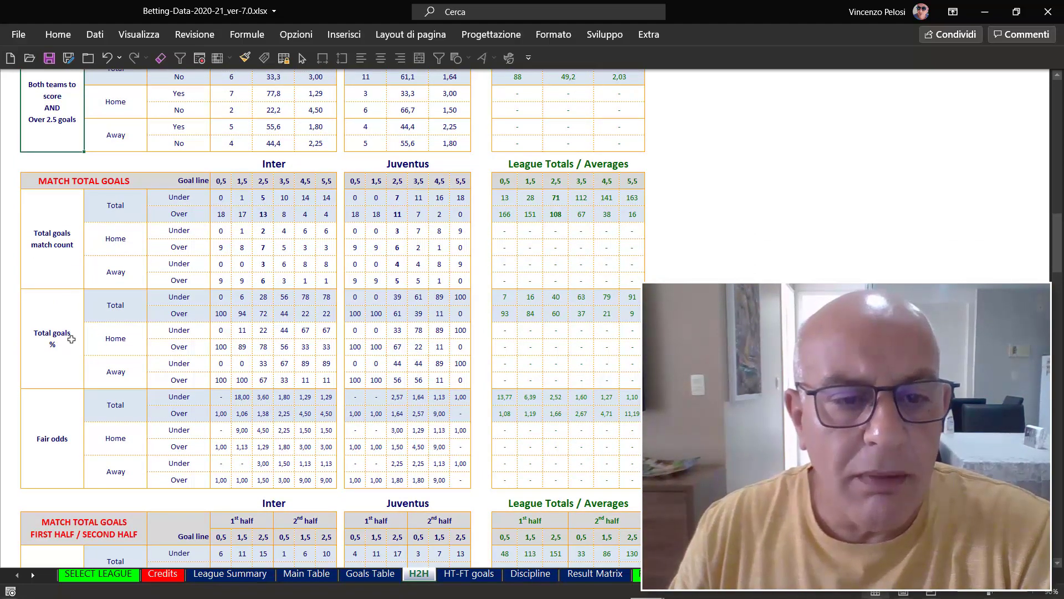
scroll(277, 341, down, 2)
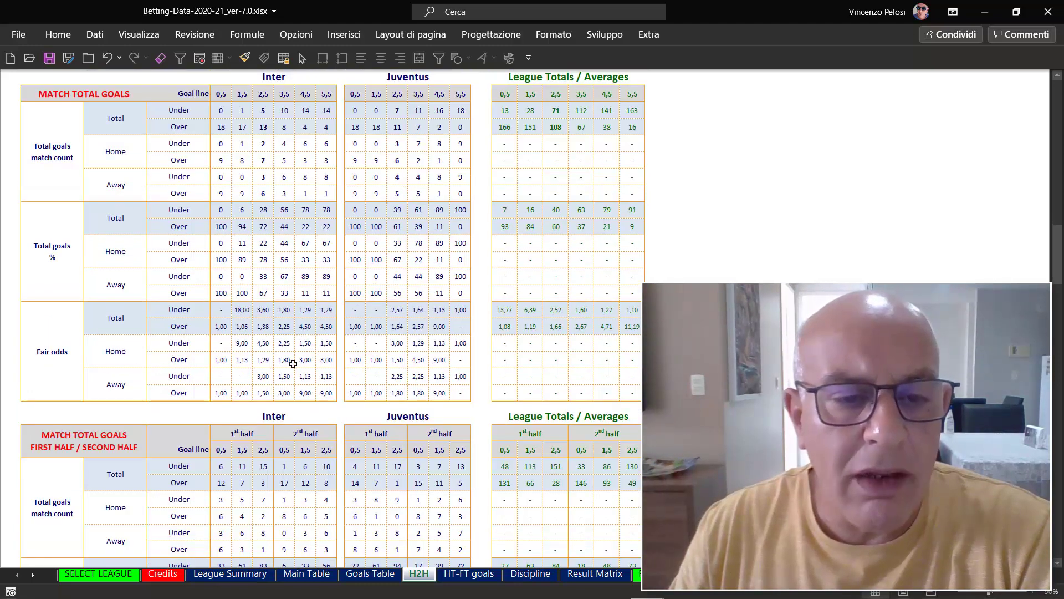
scroll(293, 363, down, 2)
scroll(388, 269, down, 3)
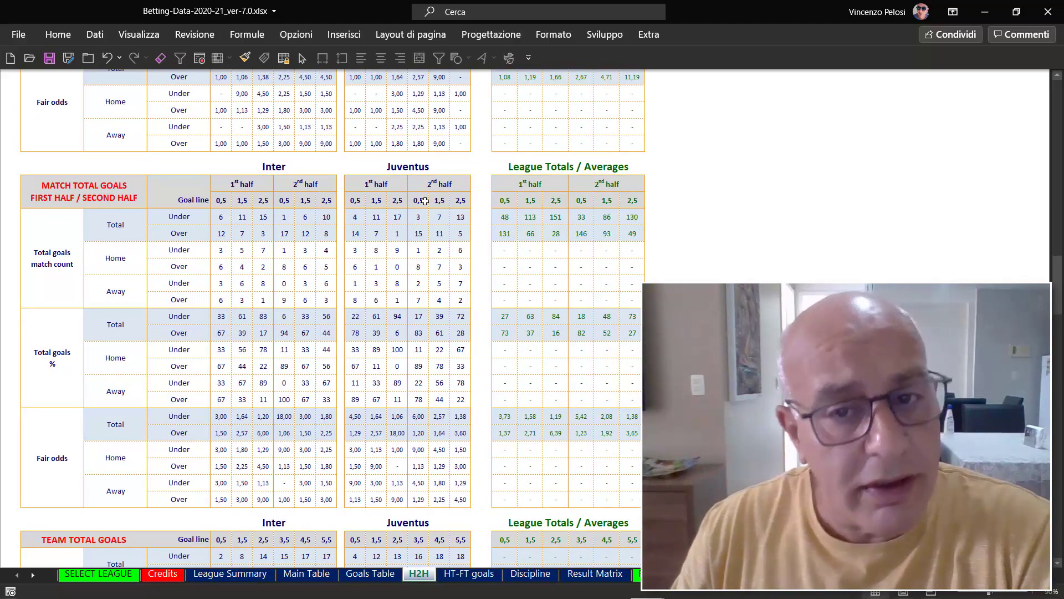
scroll(425, 200, down, 2)
scroll(424, 201, down, 1)
scroll(425, 201, down, 1)
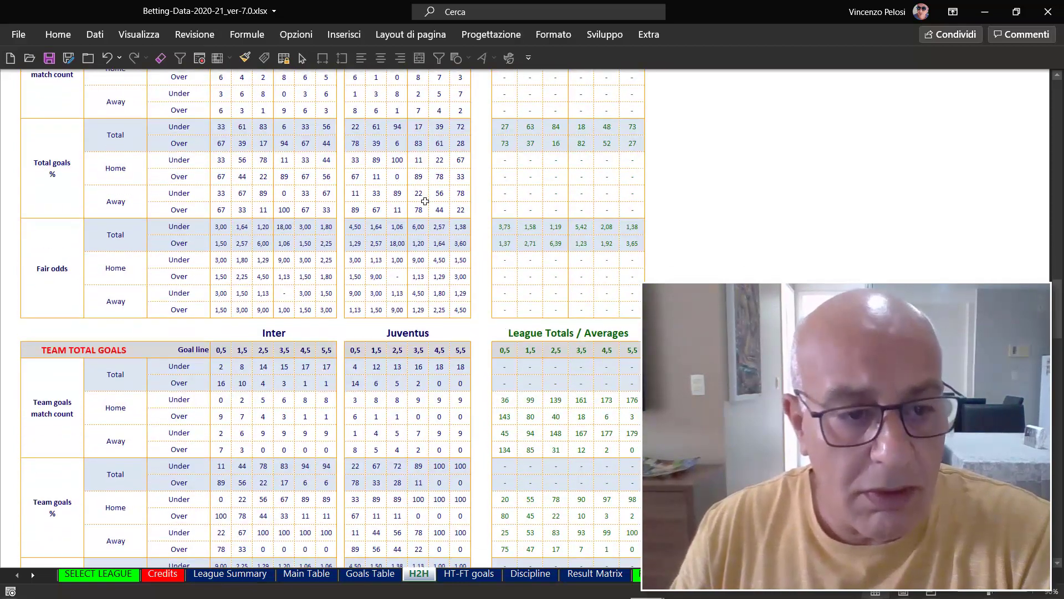
scroll(424, 200, down, 1)
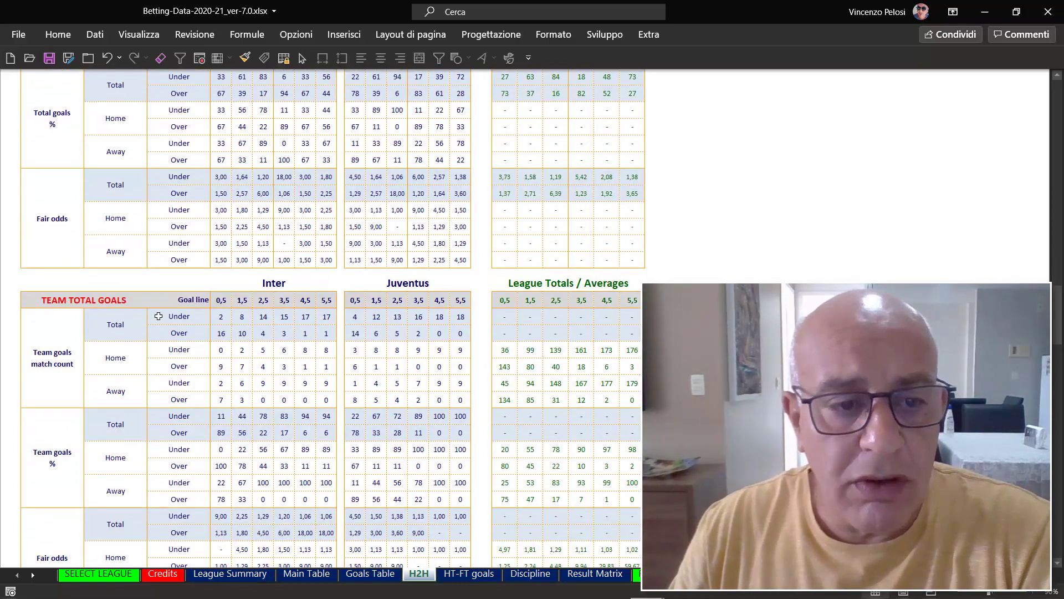
scroll(221, 311, down, 1)
scroll(239, 339, down, 2)
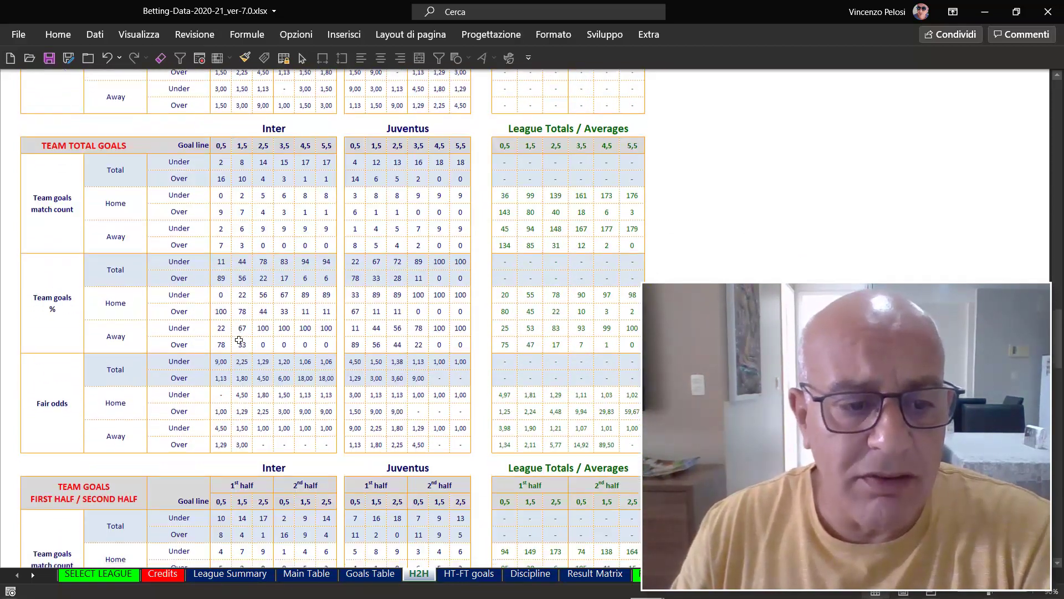
scroll(239, 339, down, 2)
scroll(239, 340, down, 2)
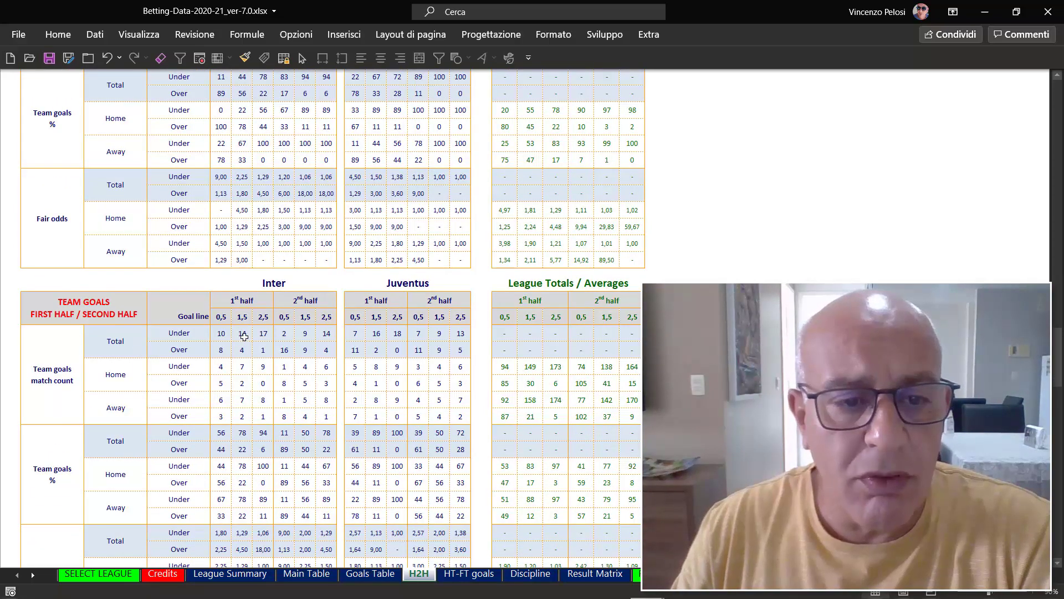
scroll(244, 337, down, 1)
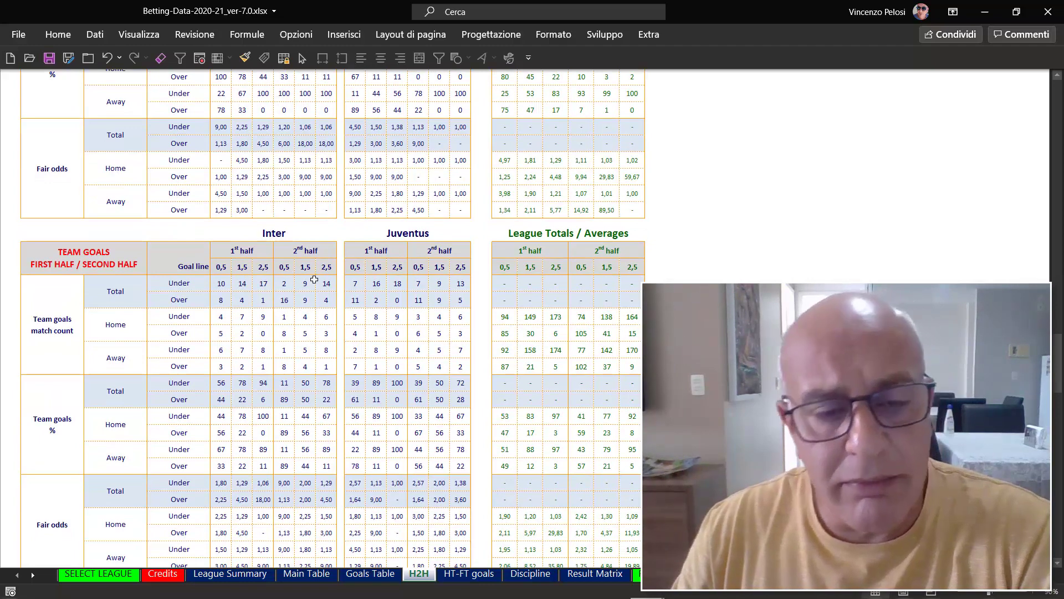
scroll(284, 302, down, 1)
scroll(314, 280, down, 5)
scroll(314, 279, down, 1)
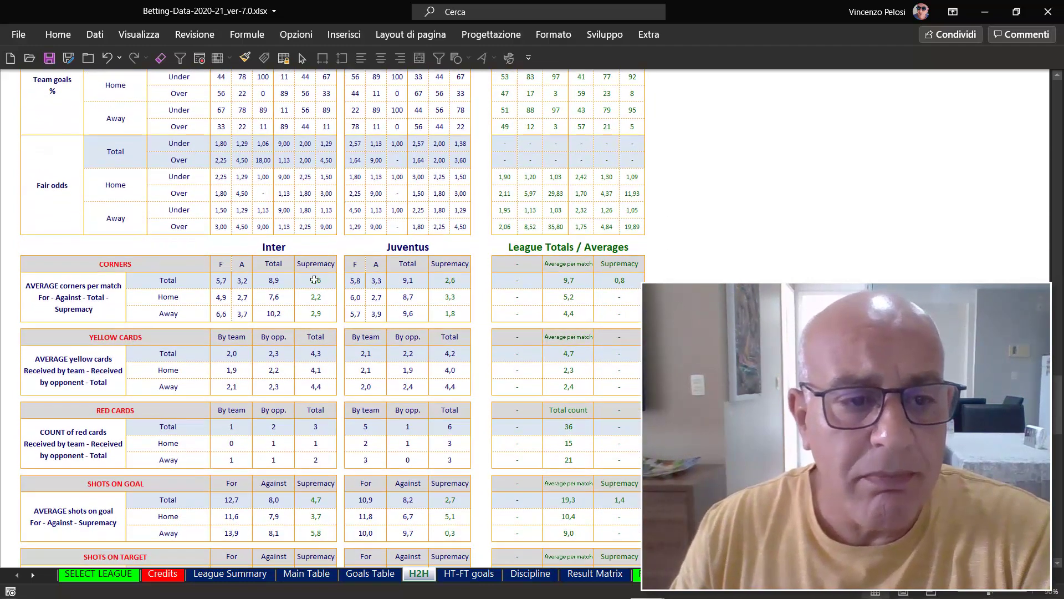
scroll(212, 253, down, 1)
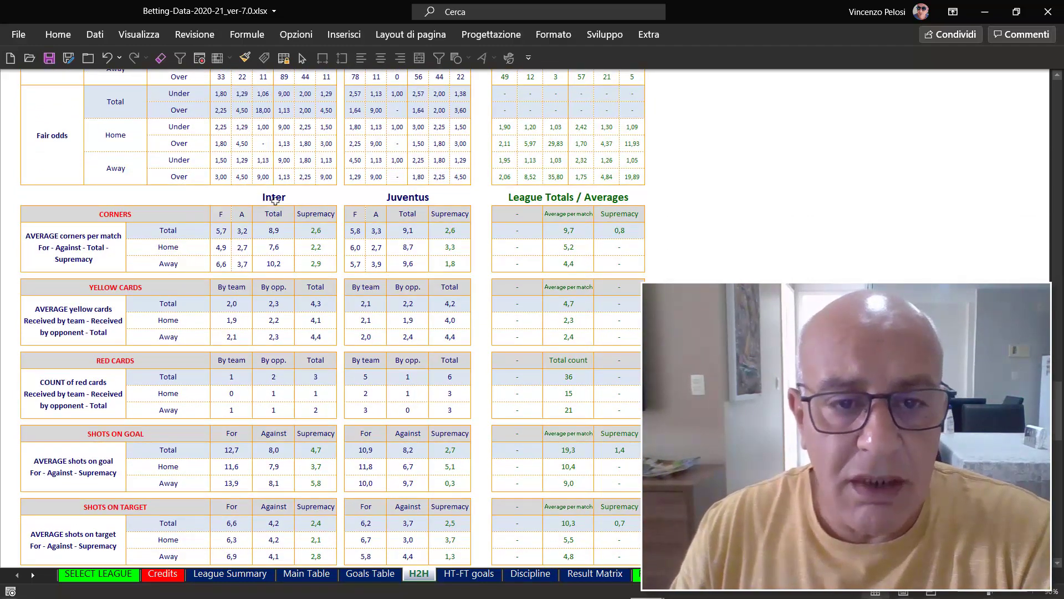
scroll(172, 268, down, 1)
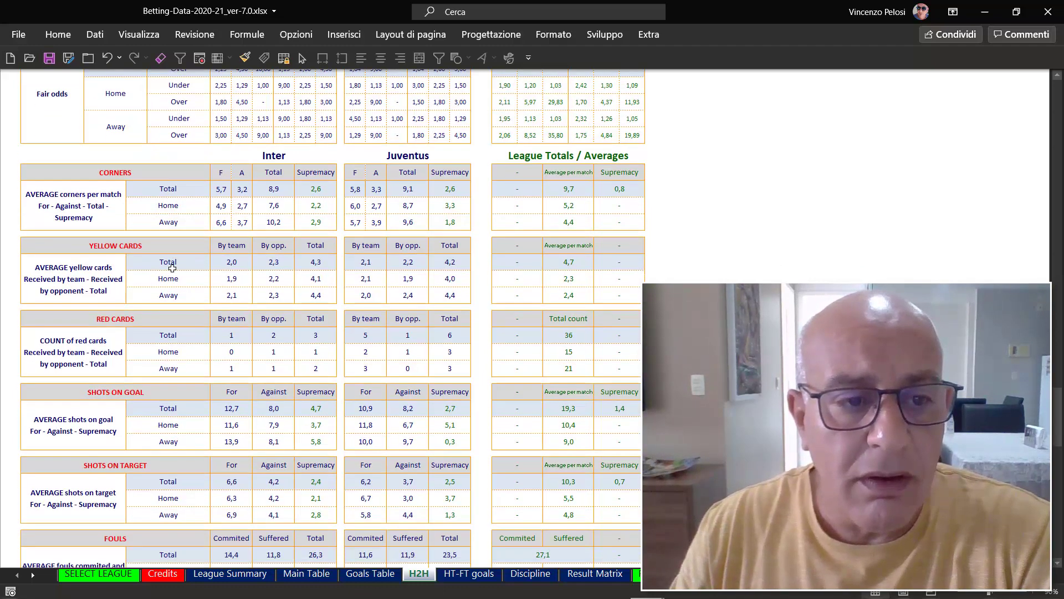
scroll(280, 244, down, 1)
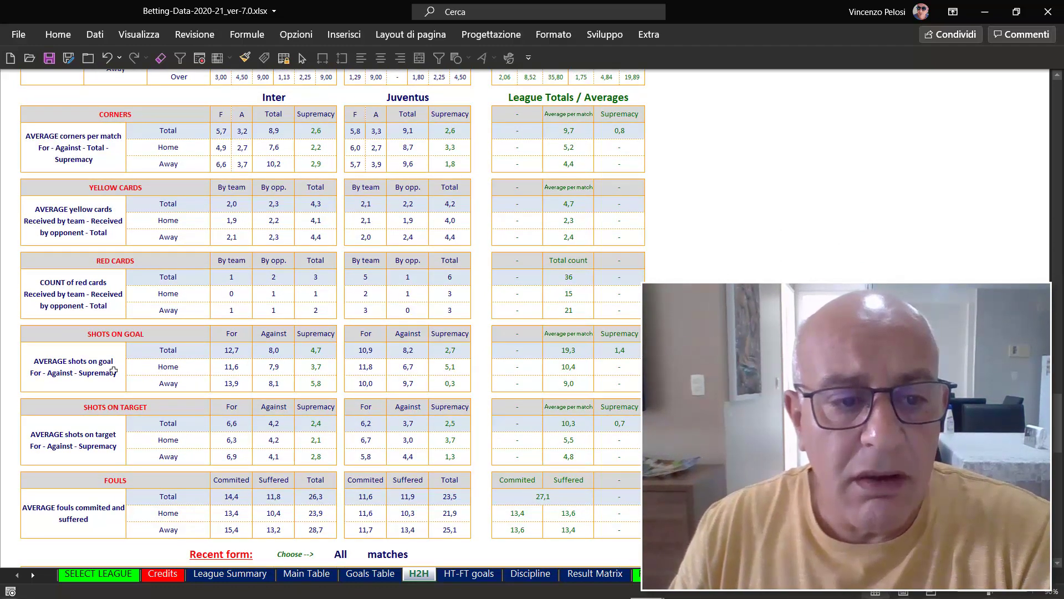
scroll(142, 369, down, 1)
scroll(143, 385, down, 1)
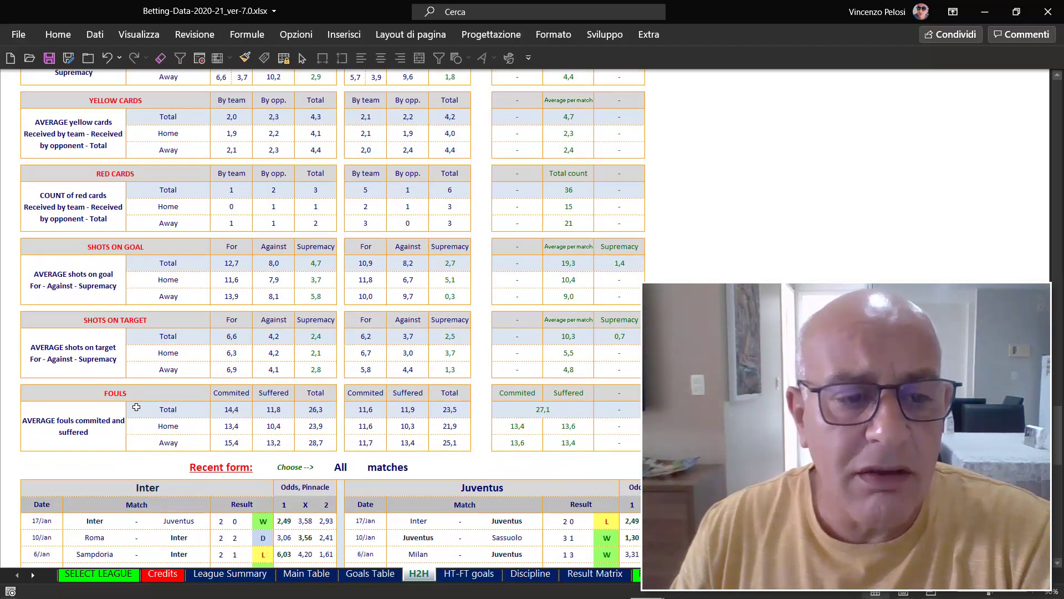
scroll(143, 410, down, 2)
scroll(150, 412, down, 1)
scroll(150, 412, down, 3)
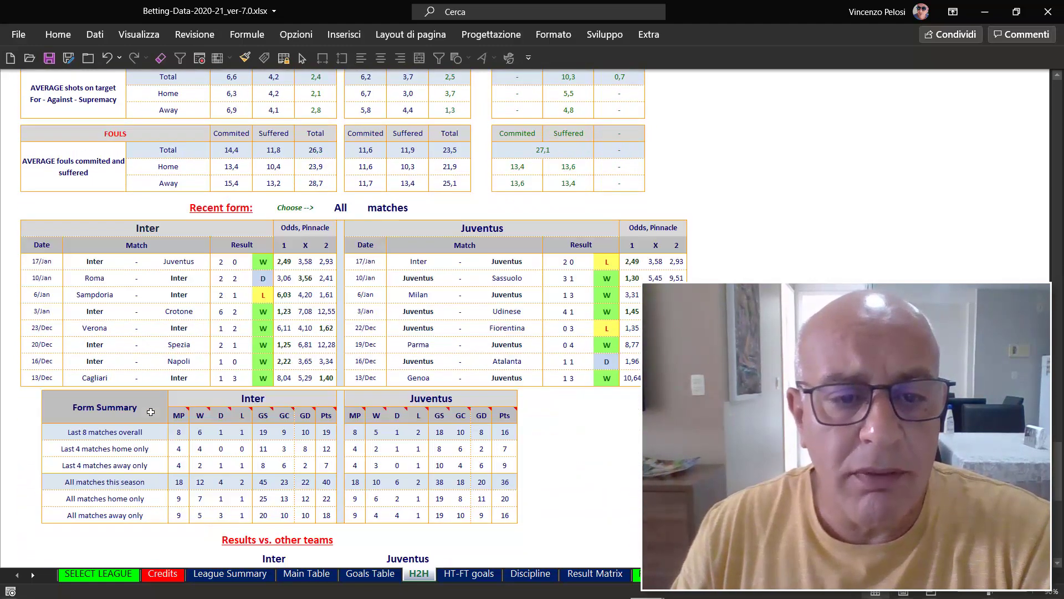
scroll(226, 348, down, 1)
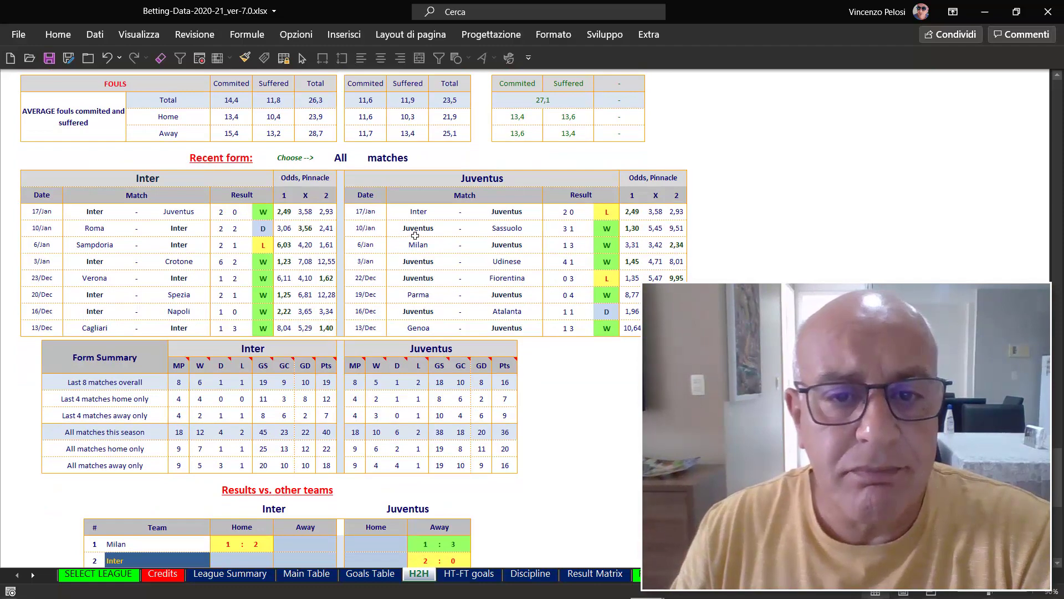
scroll(464, 241, down, 1)
scroll(214, 238, down, 1)
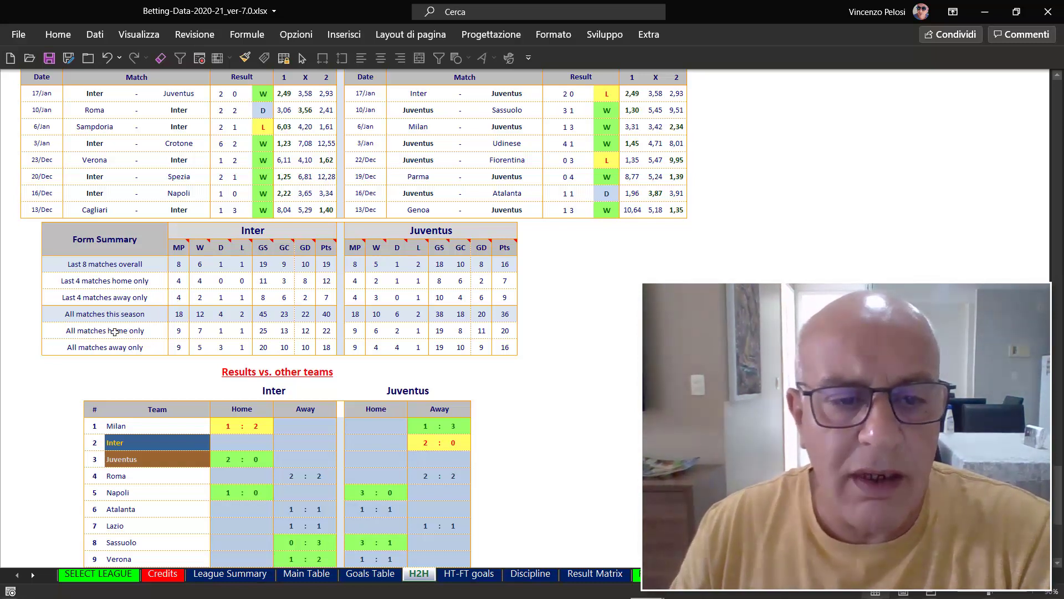
Scroll down past Results vs. other teams, then back up to the HALF TIME RESULTS table
scroll(115, 332, down, 1)
scroll(115, 331, down, 1)
scroll(115, 331, down, 1)
scroll(114, 332, down, 1)
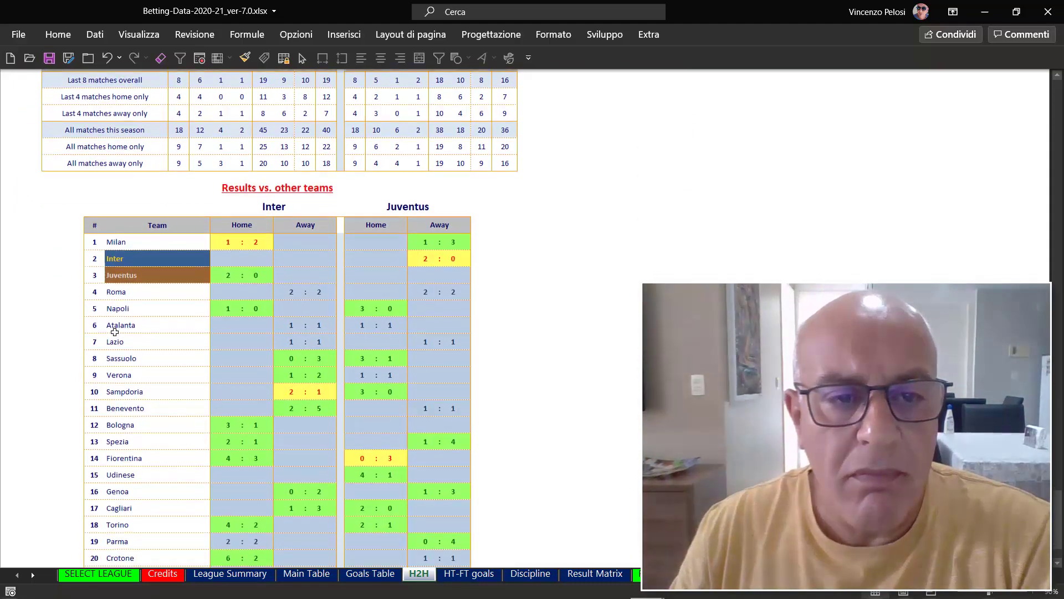
scroll(115, 332, down, 1)
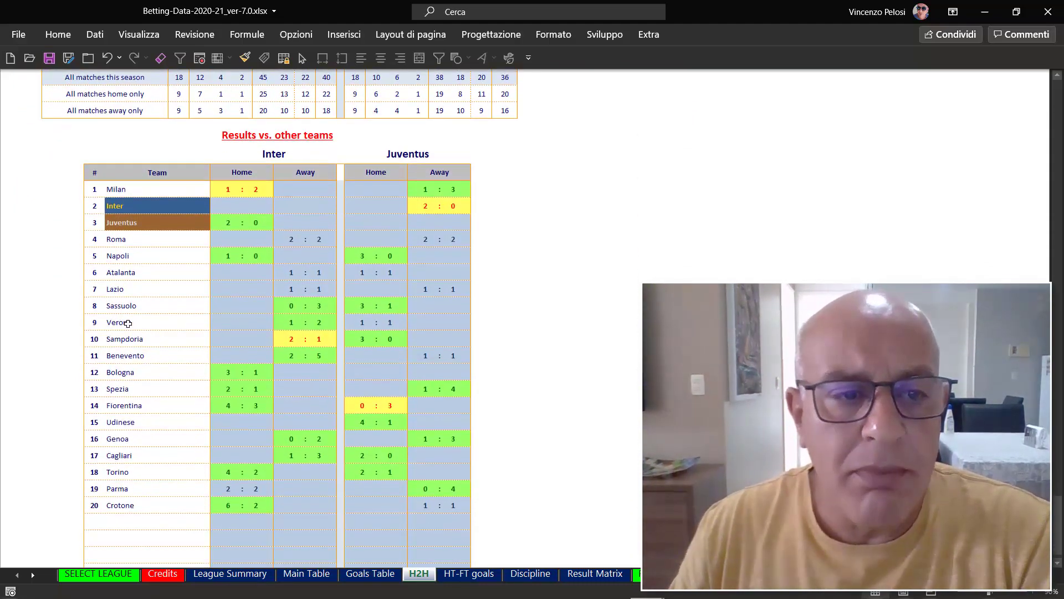
scroll(134, 320, down, 1)
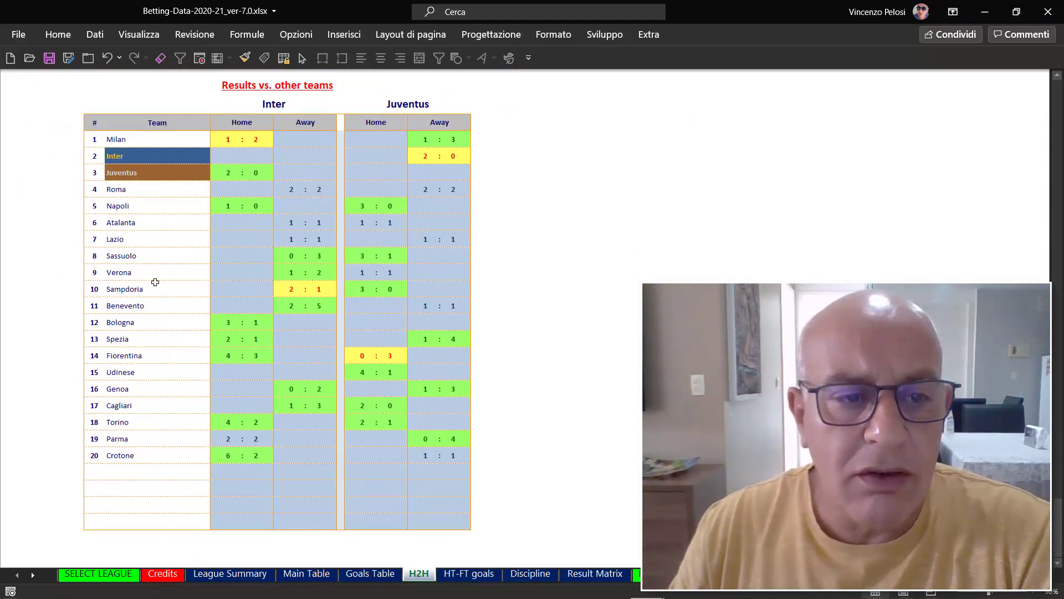
scroll(176, 347, down, 2)
scroll(174, 348, up, 3)
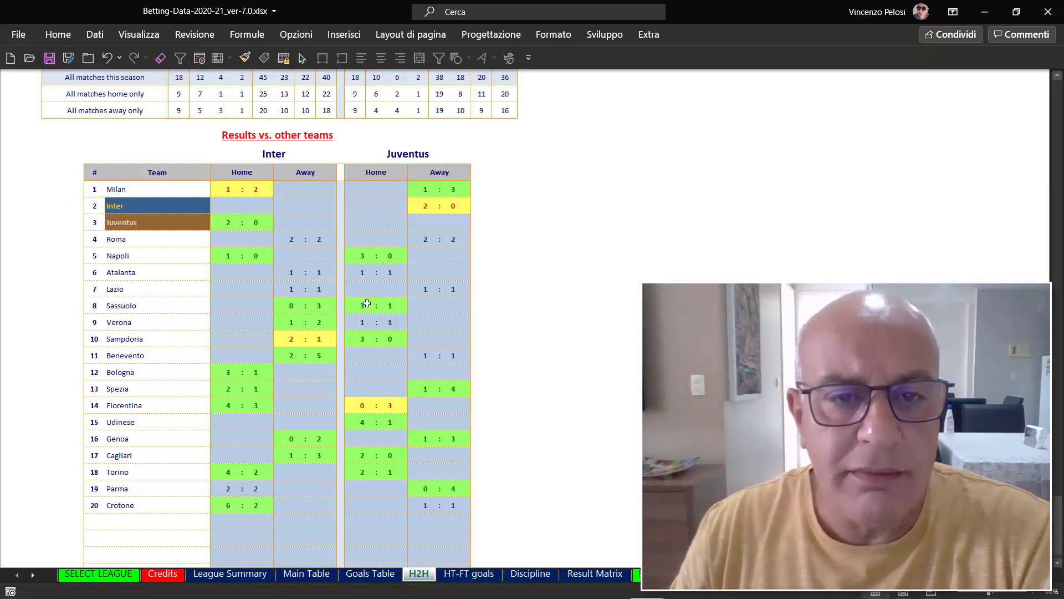
scroll(367, 303, up, 3)
scroll(367, 304, up, 4)
scroll(366, 303, up, 4)
scroll(366, 303, up, 4)
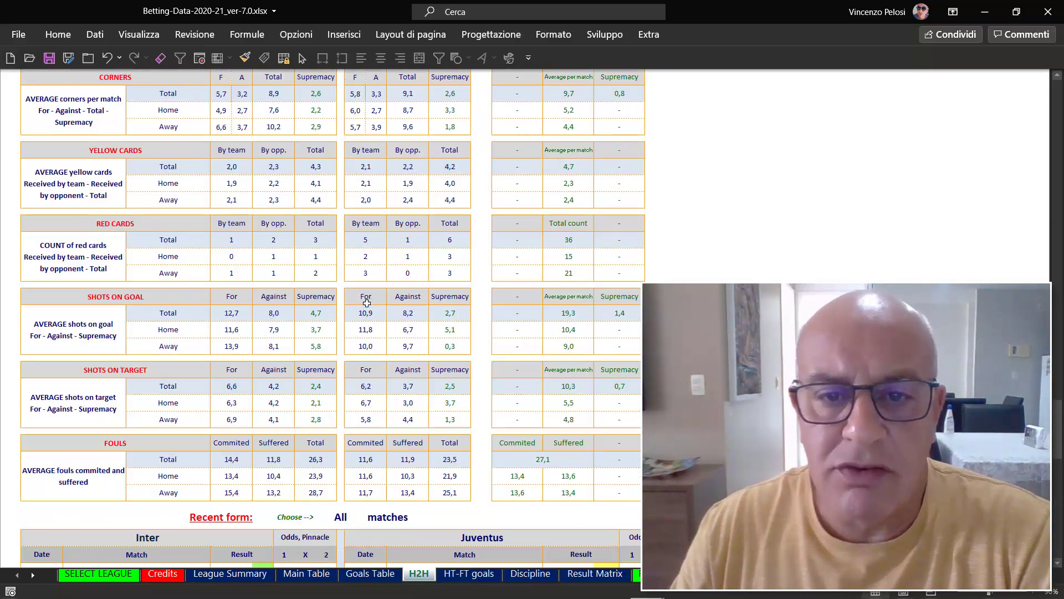
scroll(367, 303, up, 4)
scroll(366, 304, up, 4)
scroll(367, 303, up, 4)
scroll(367, 303, up, 4)
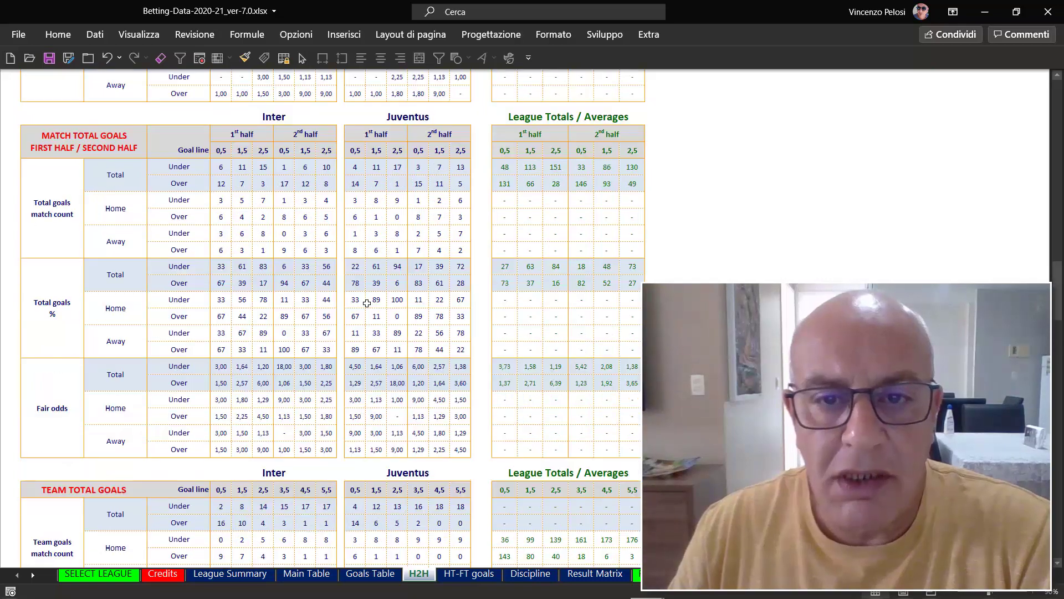
scroll(367, 303, up, 4)
scroll(367, 304, up, 4)
scroll(367, 303, up, 4)
scroll(367, 303, up, 4)
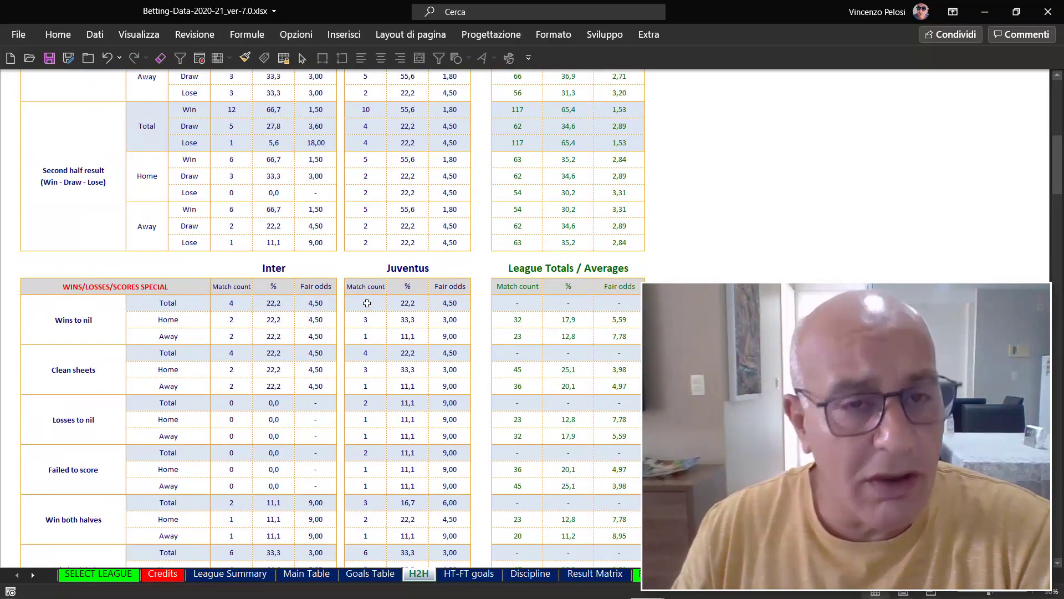
scroll(367, 304, up, 4)
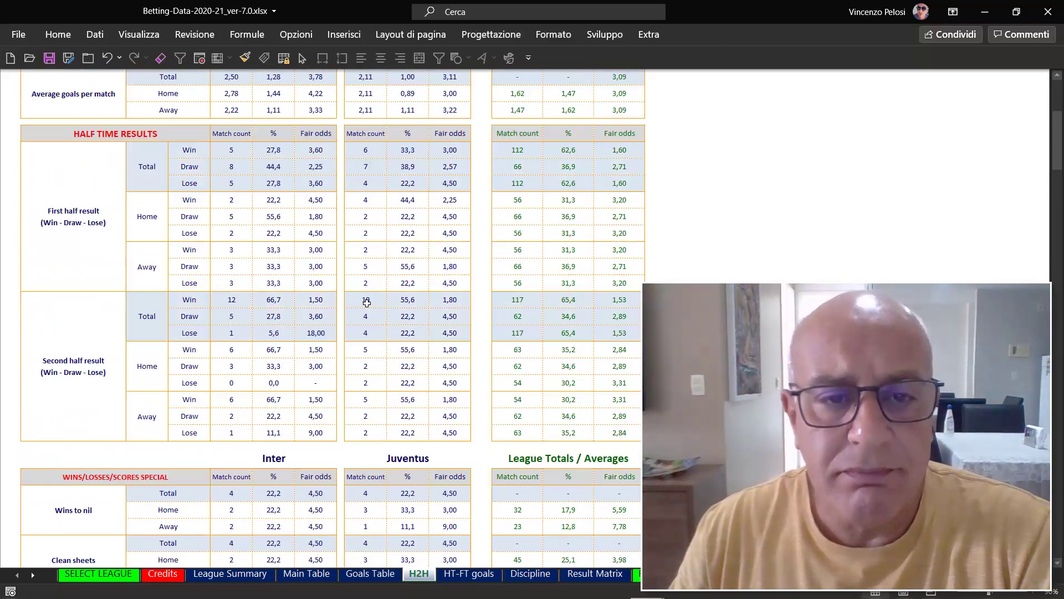
click(469, 573)
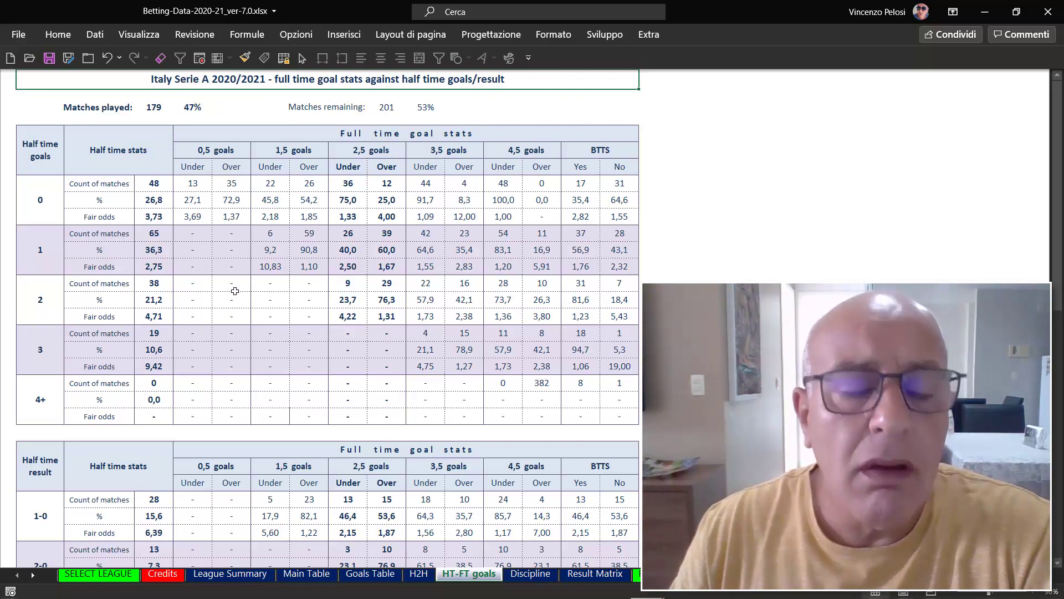
scroll(212, 264, down, 1)
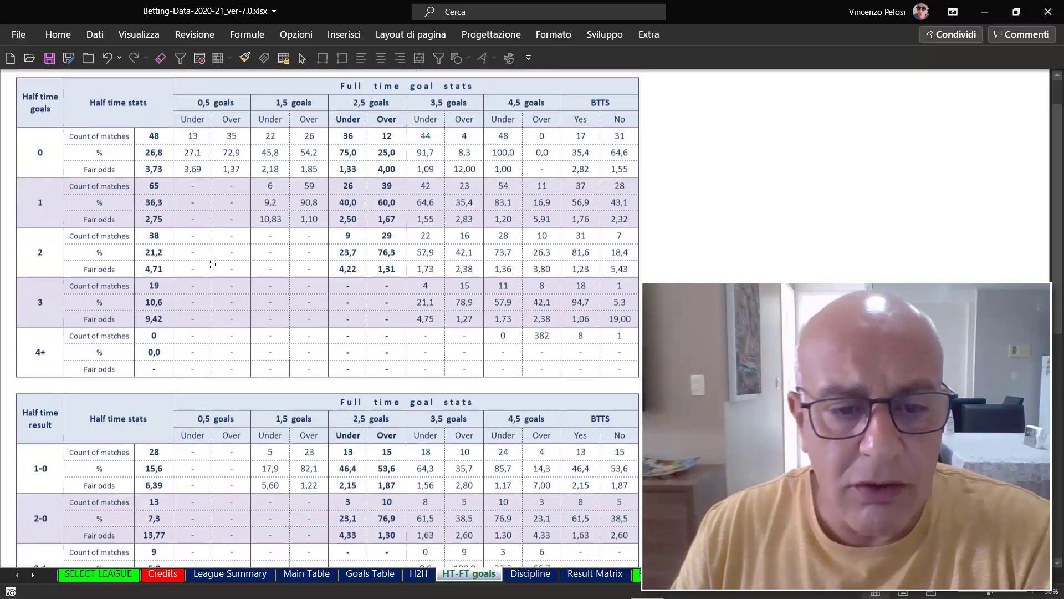
scroll(212, 264, down, 1)
scroll(211, 265, down, 2)
scroll(212, 264, down, 1)
scroll(210, 264, down, 1)
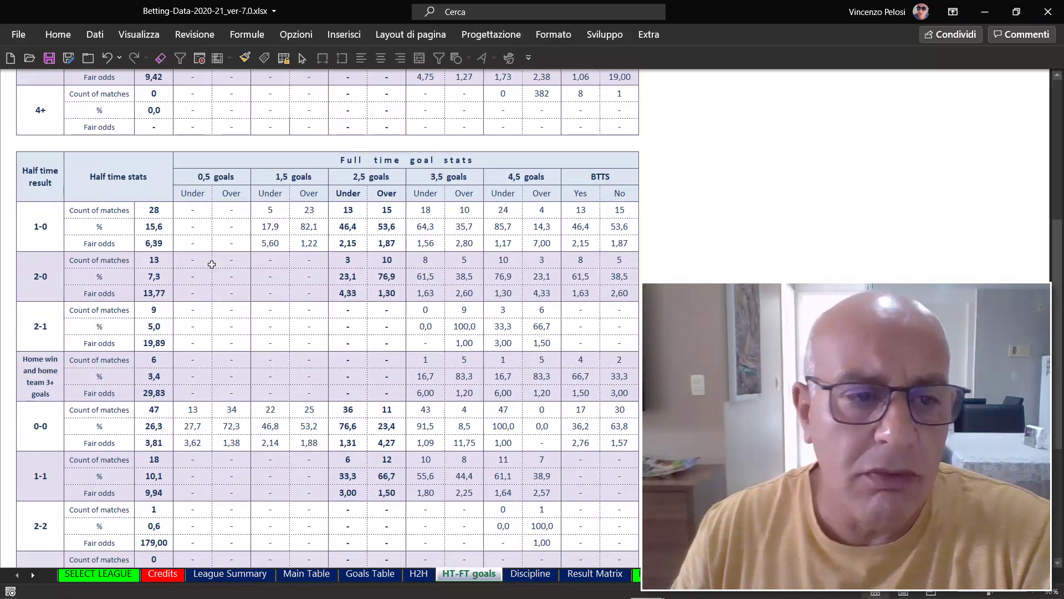
scroll(166, 268, up, 5)
scroll(135, 273, up, 1)
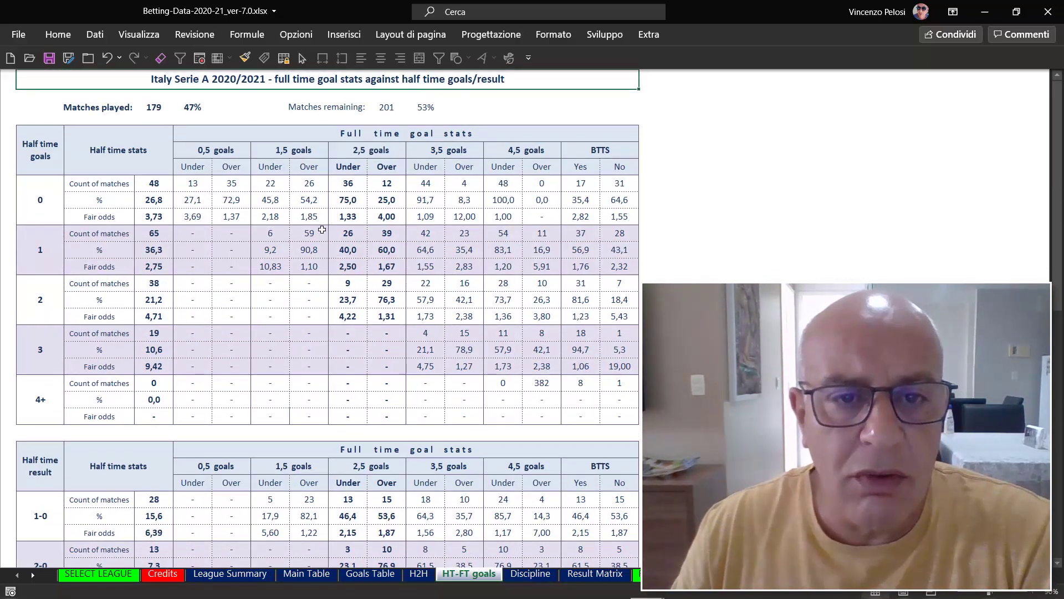
scroll(299, 292, down, 1)
scroll(333, 299, up, 1)
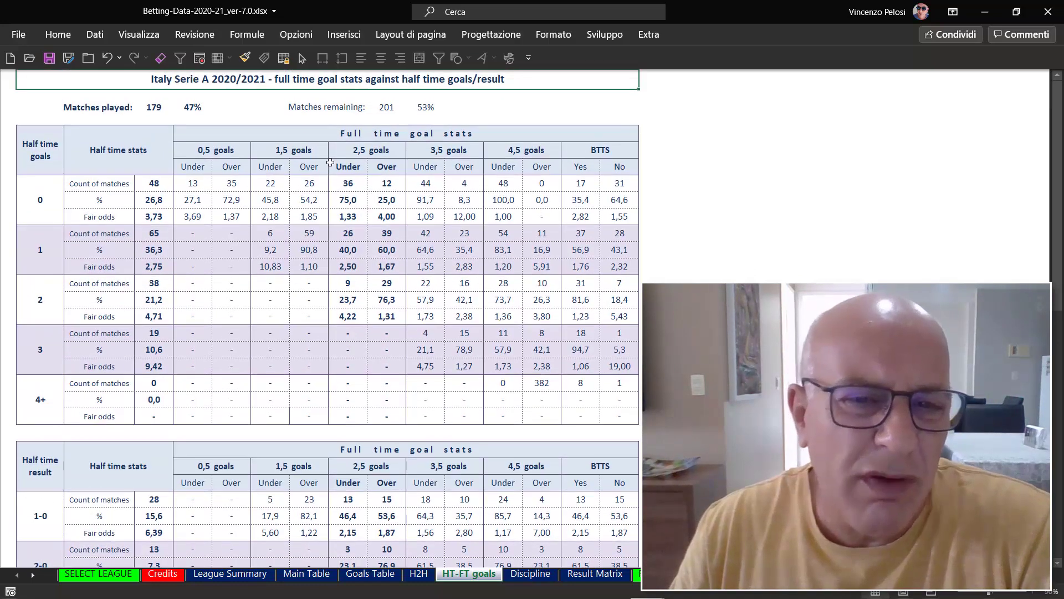
scroll(524, 326, down, 1)
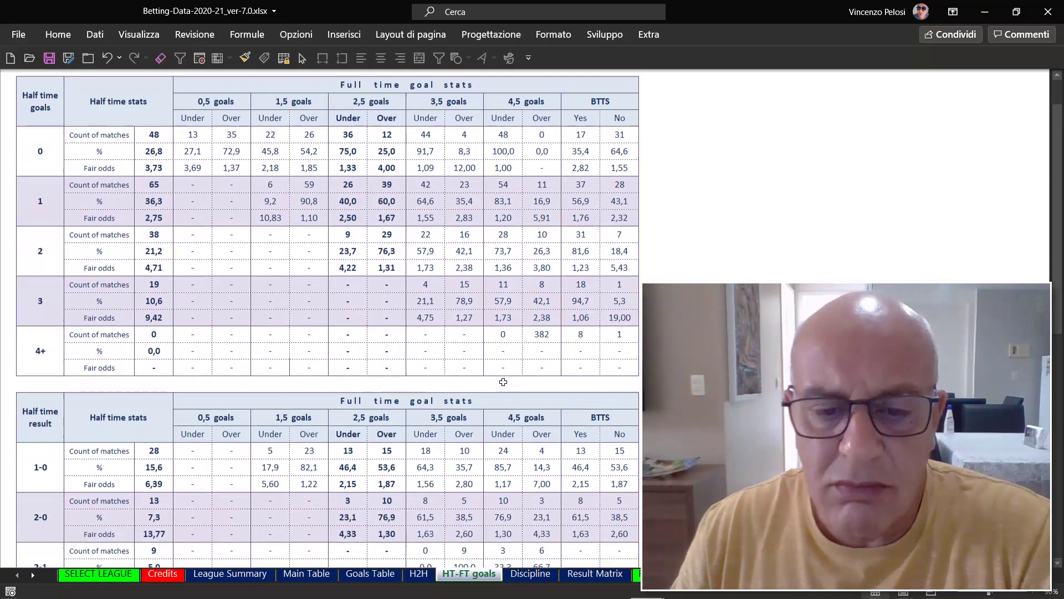
On the Discipline sheet, compare Inter (home) with Juventus (away): 36 vs 37 yellows
click(533, 574)
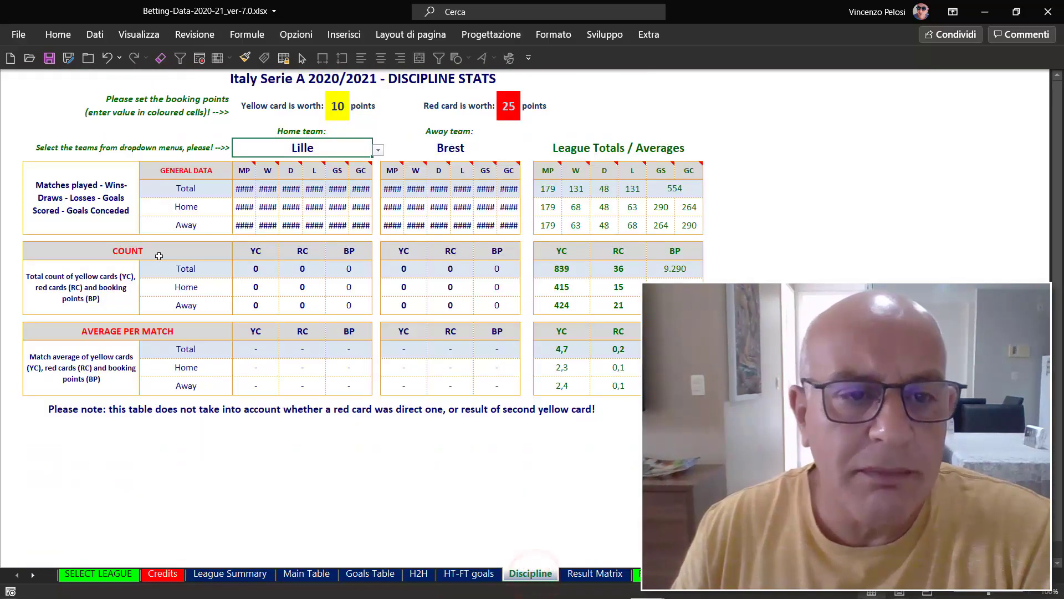
click(380, 149)
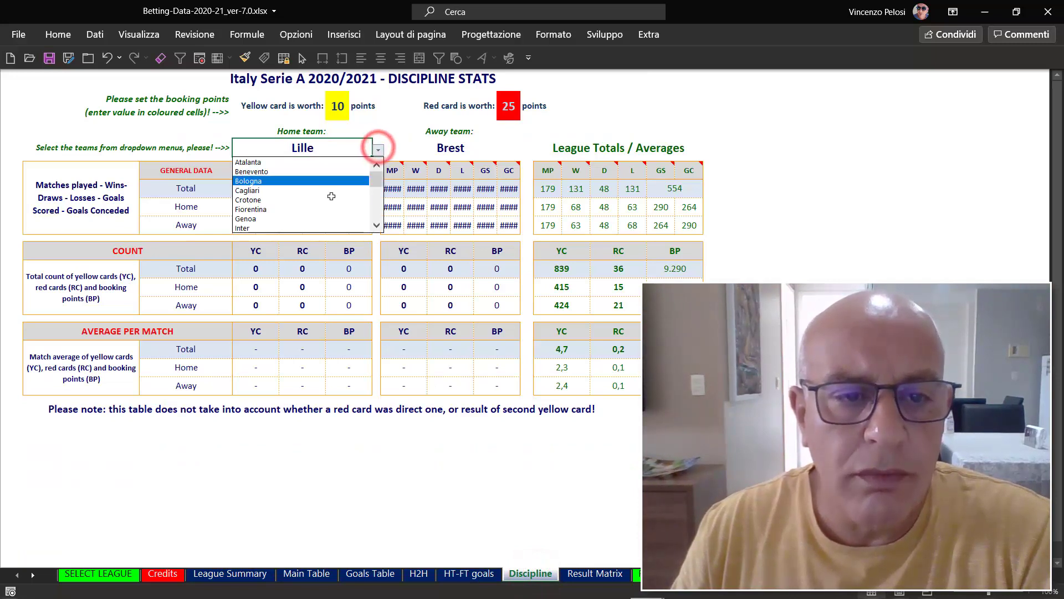
click(297, 228)
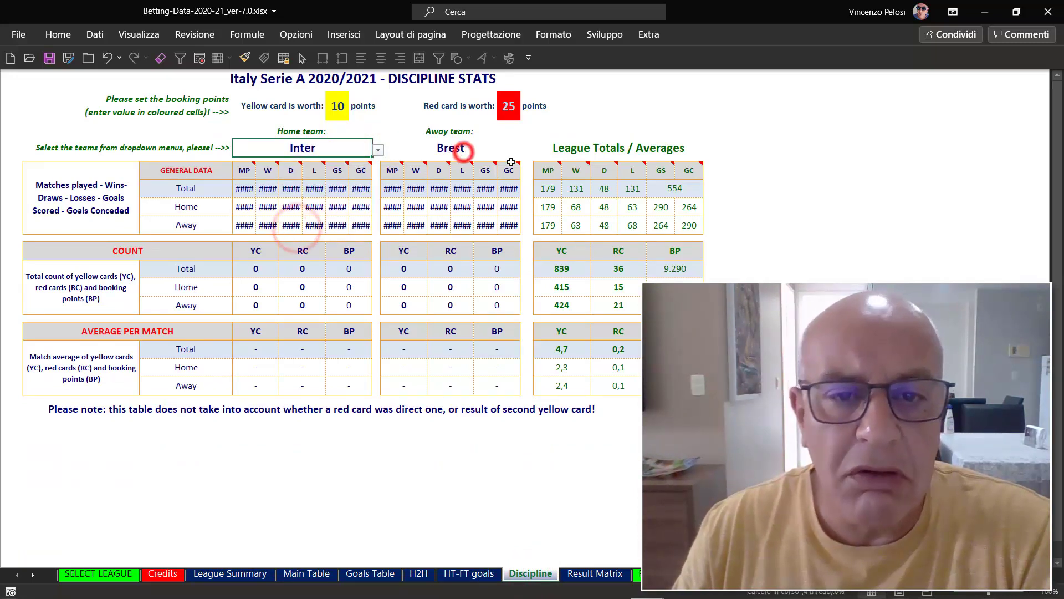
click(468, 149)
click(525, 150)
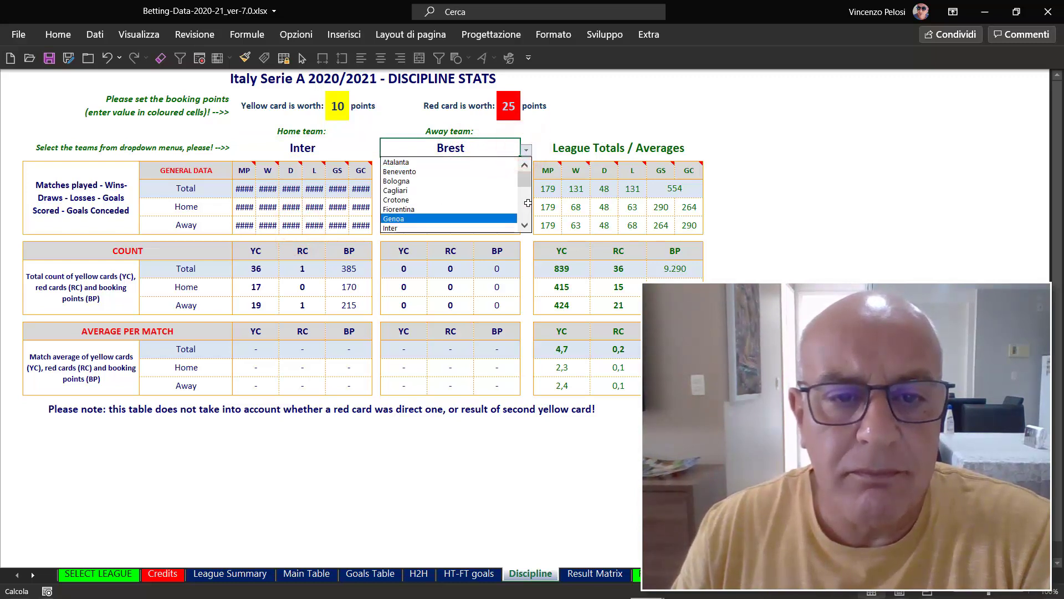
scroll(527, 203, down, 3)
click(403, 165)
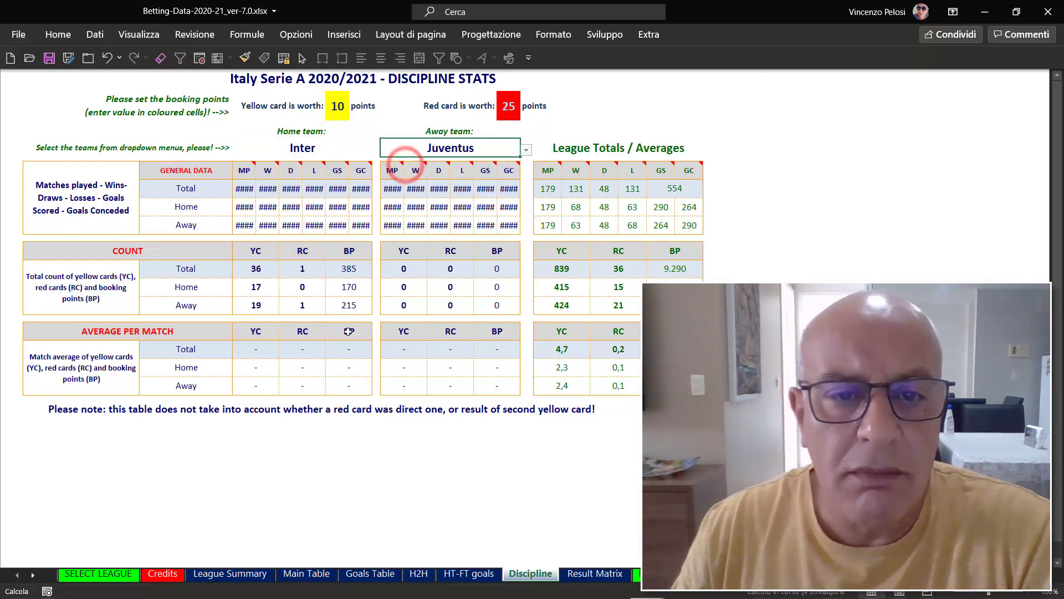
click(314, 445)
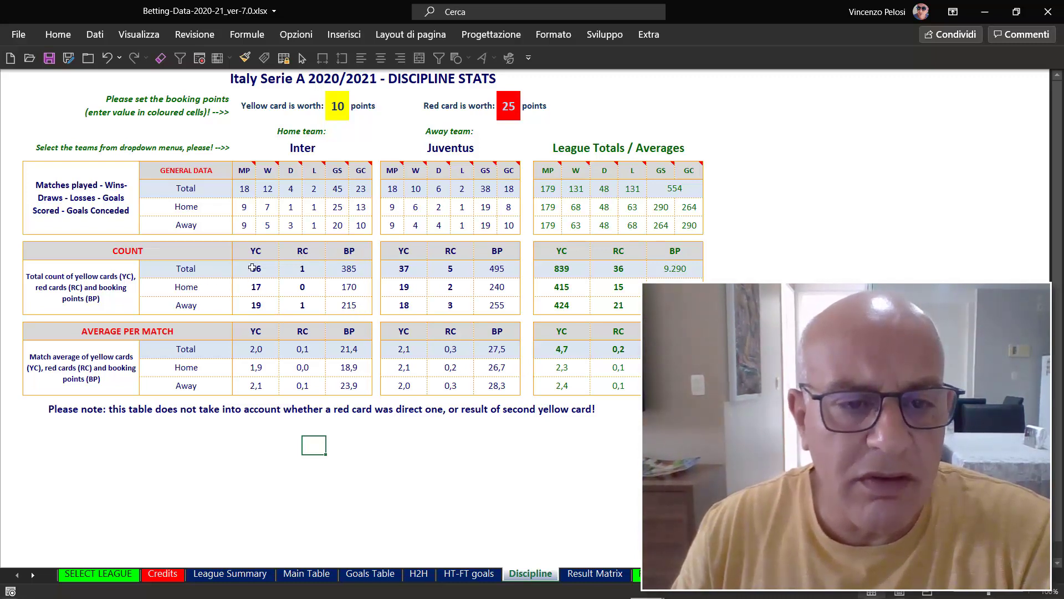
drag(253, 267, 302, 305)
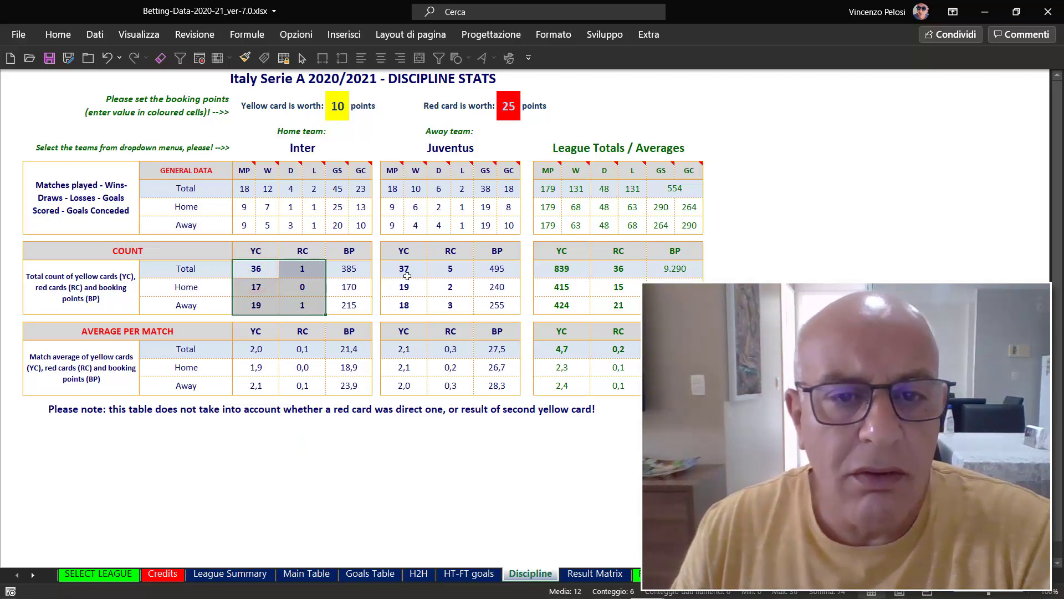
drag(404, 268, 449, 304)
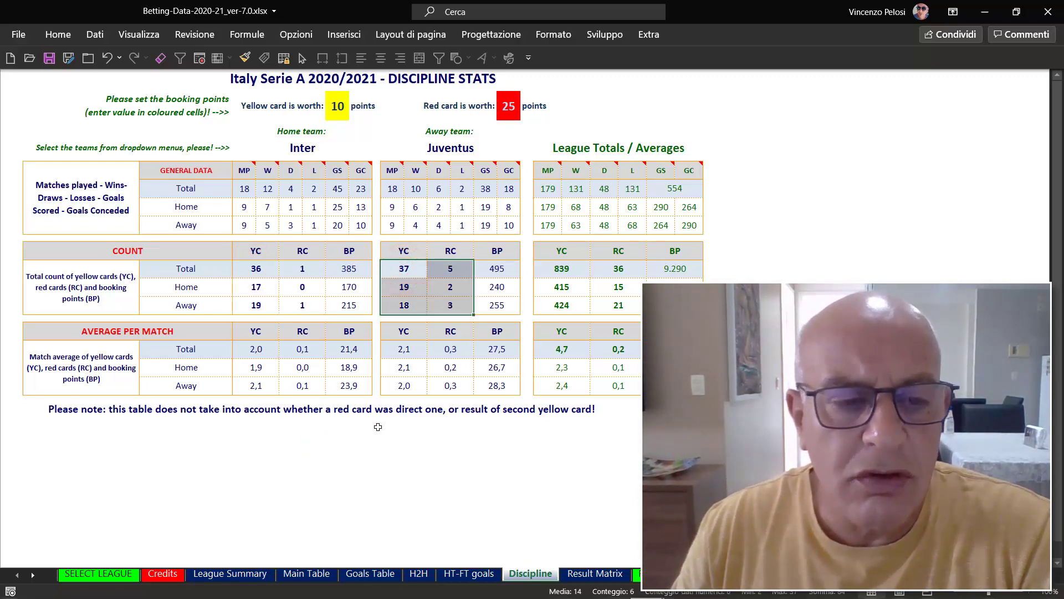
click(314, 482)
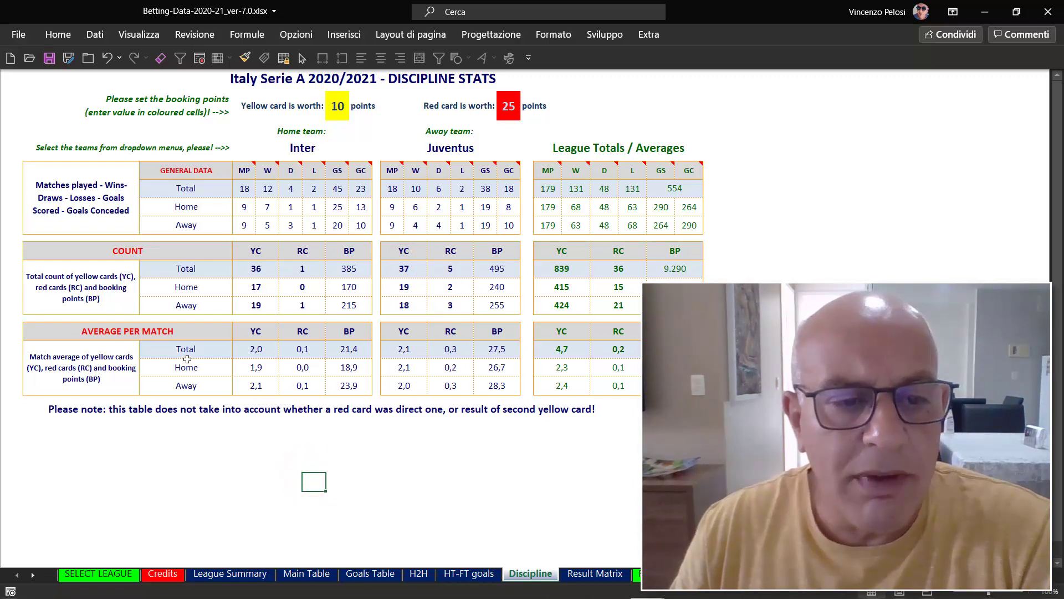
click(249, 349)
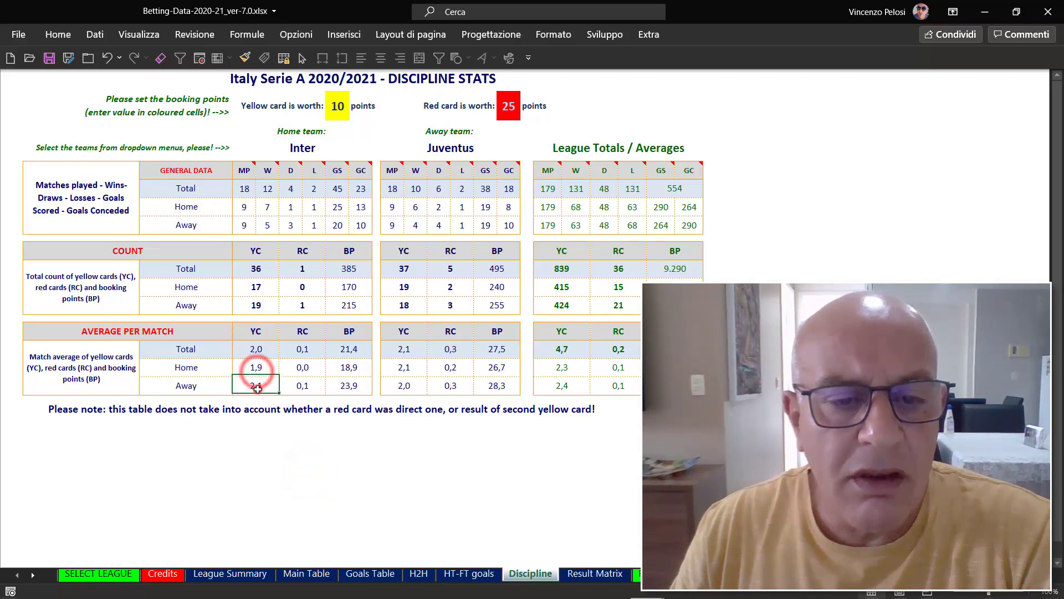
click(406, 353)
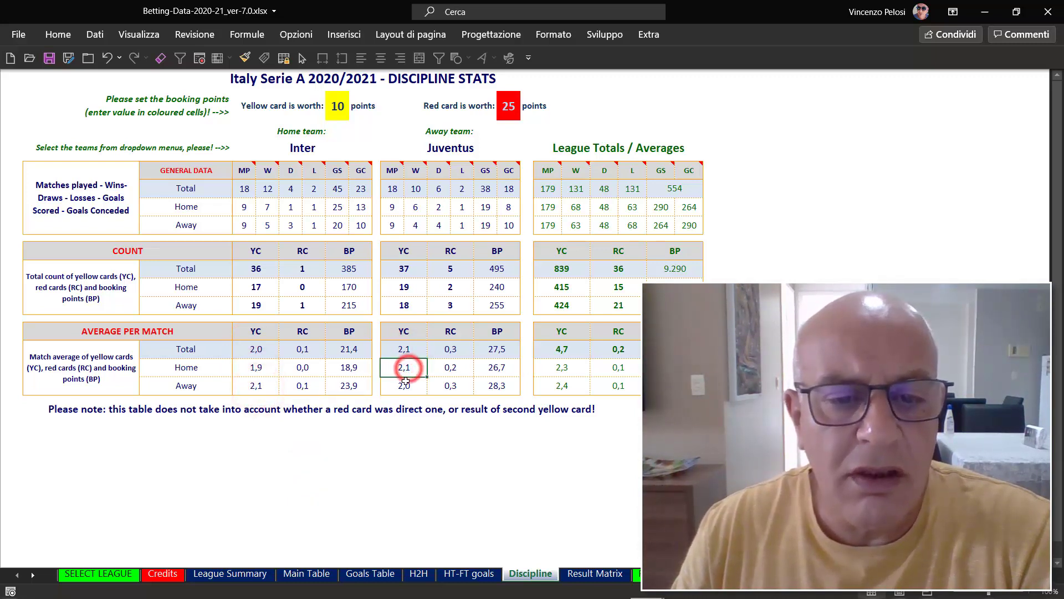
click(461, 481)
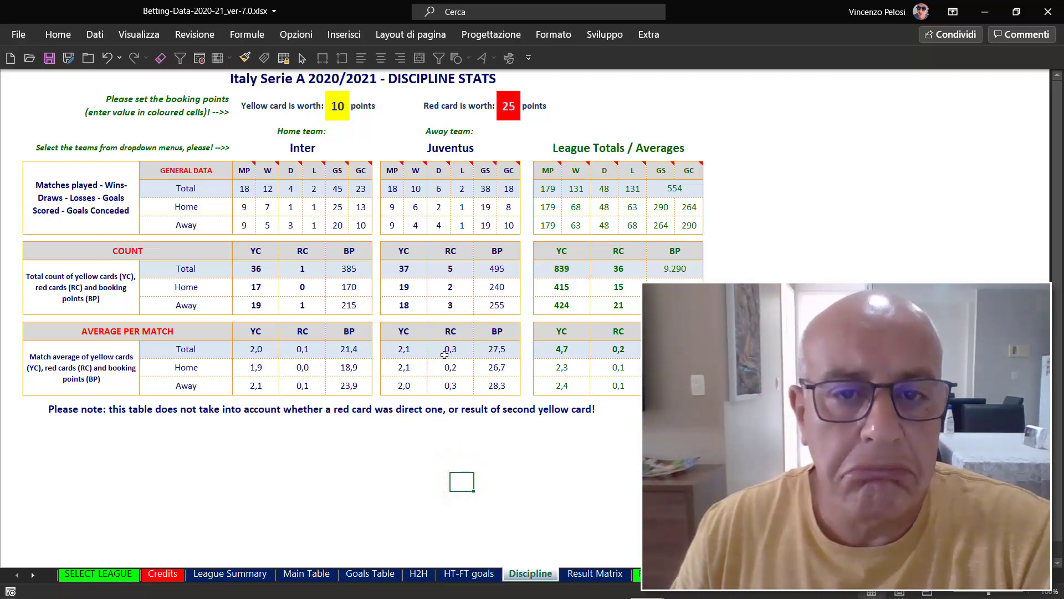
Look over the Serie A Result Matrix, then switch to the Bet365 profit/loss sheet
click(593, 574)
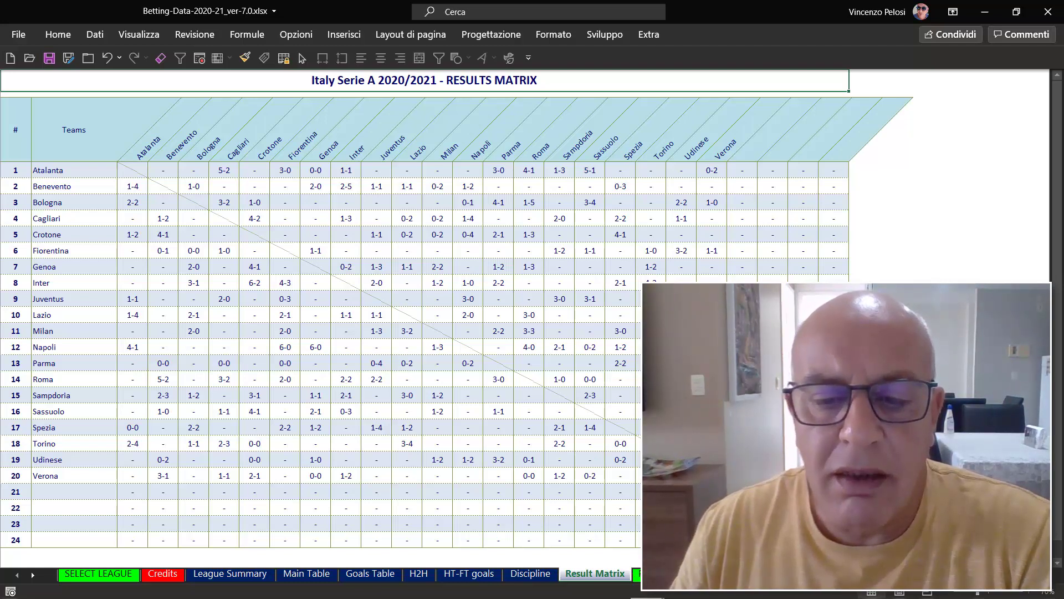
click(31, 571)
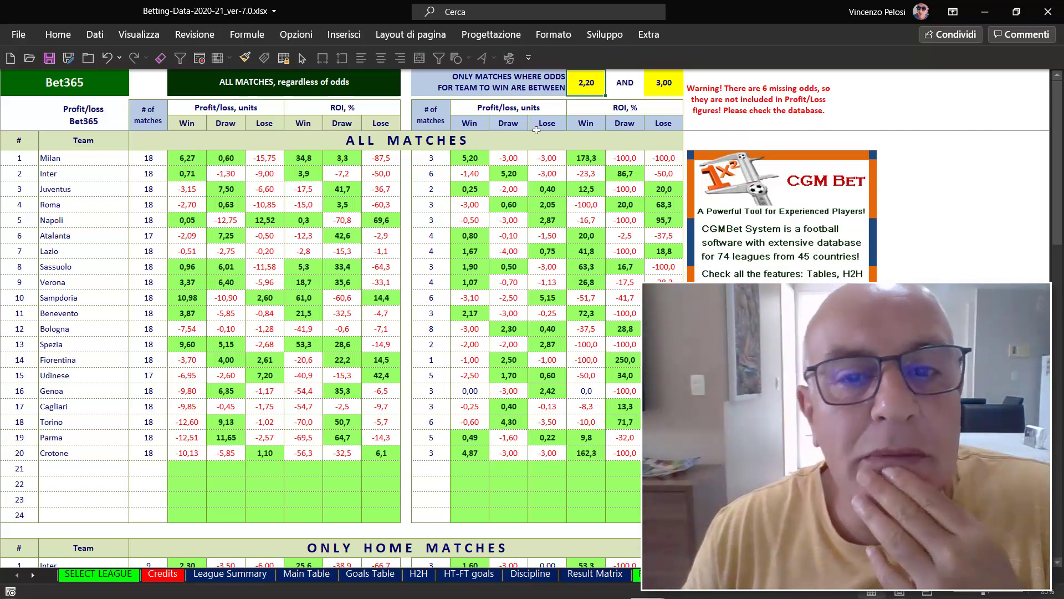
click(470, 84)
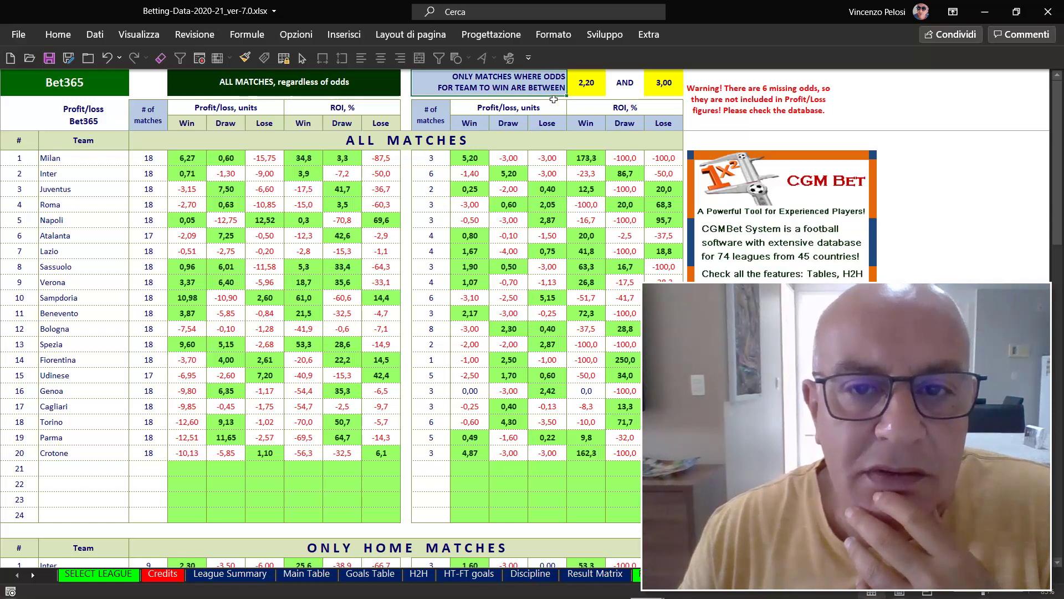
Change the Bet365 odds range from 2,20–3,00 to 1,80–2,15 and check Milan's row
click(583, 88)
click(658, 91)
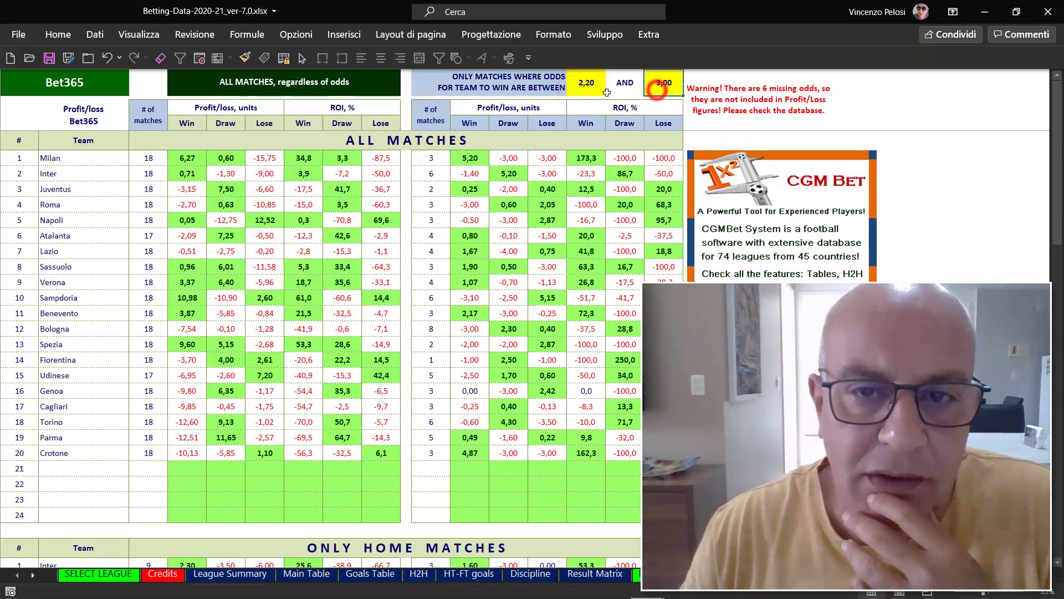
click(586, 87)
click(661, 84)
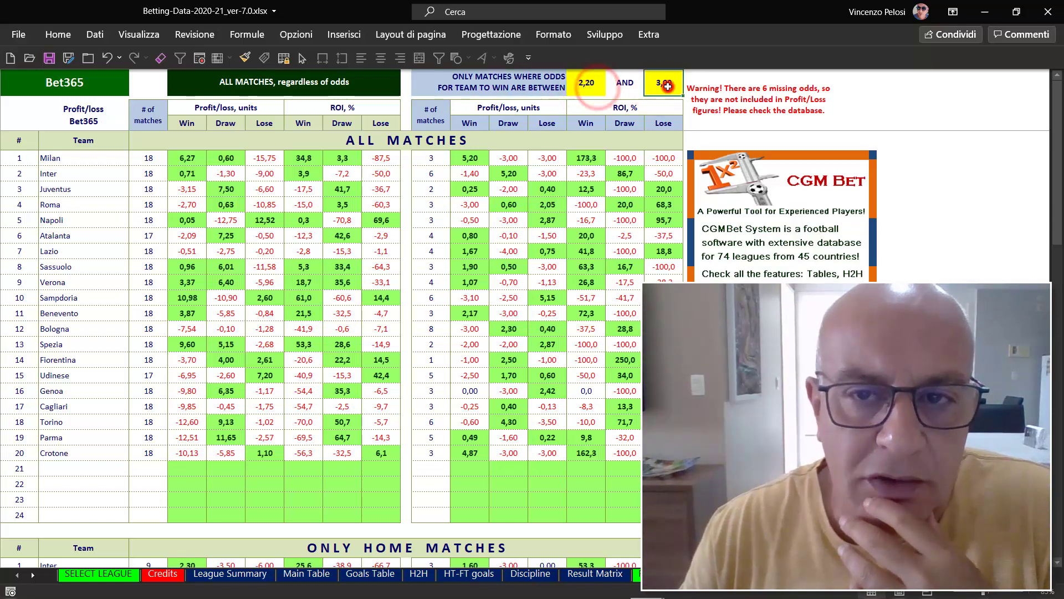
click(585, 89)
text(1,8)
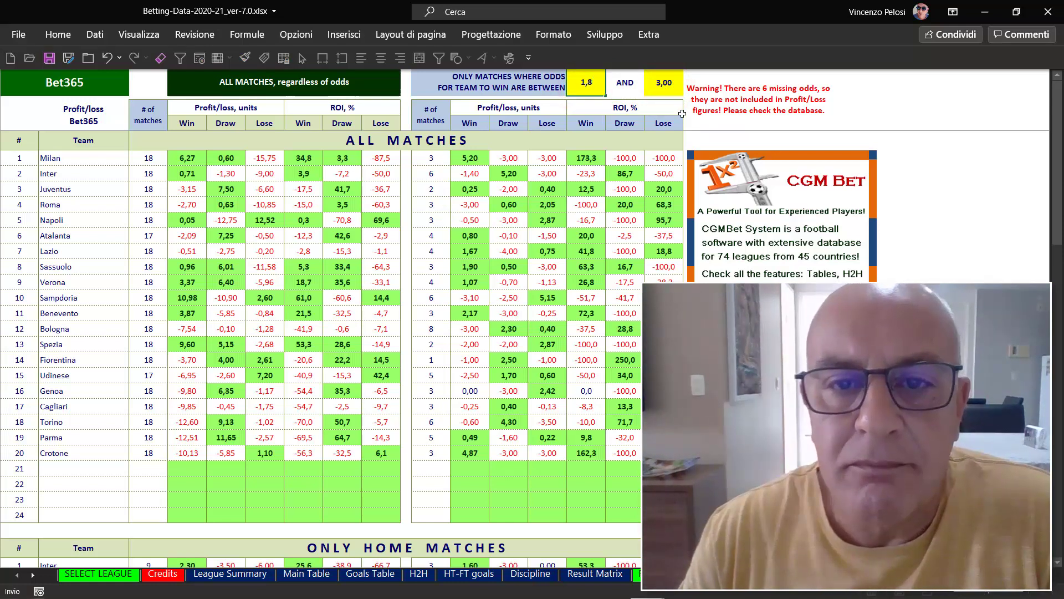
key(Return)
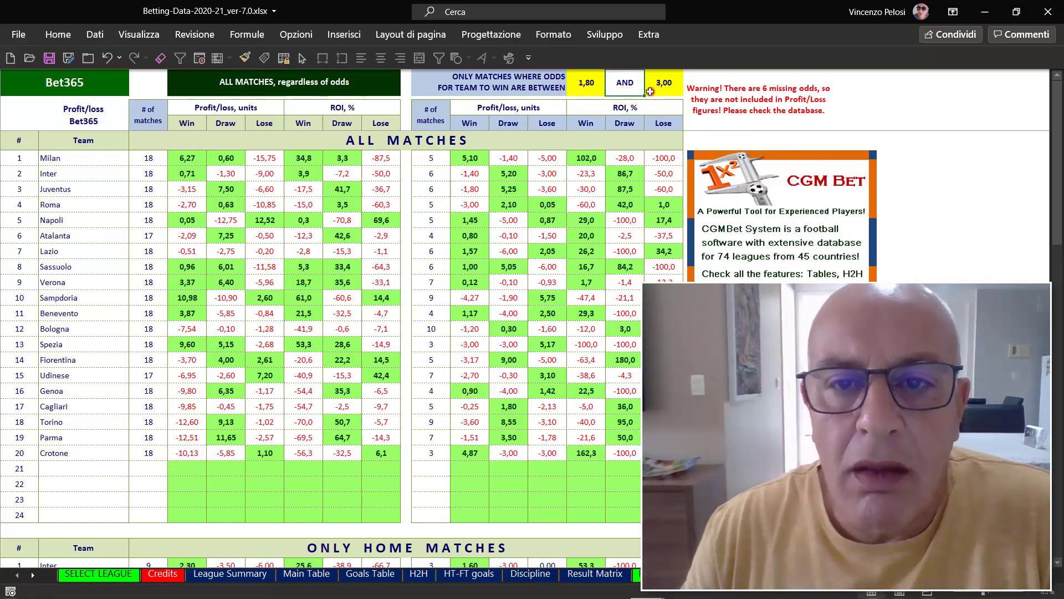
click(649, 91)
text(2)
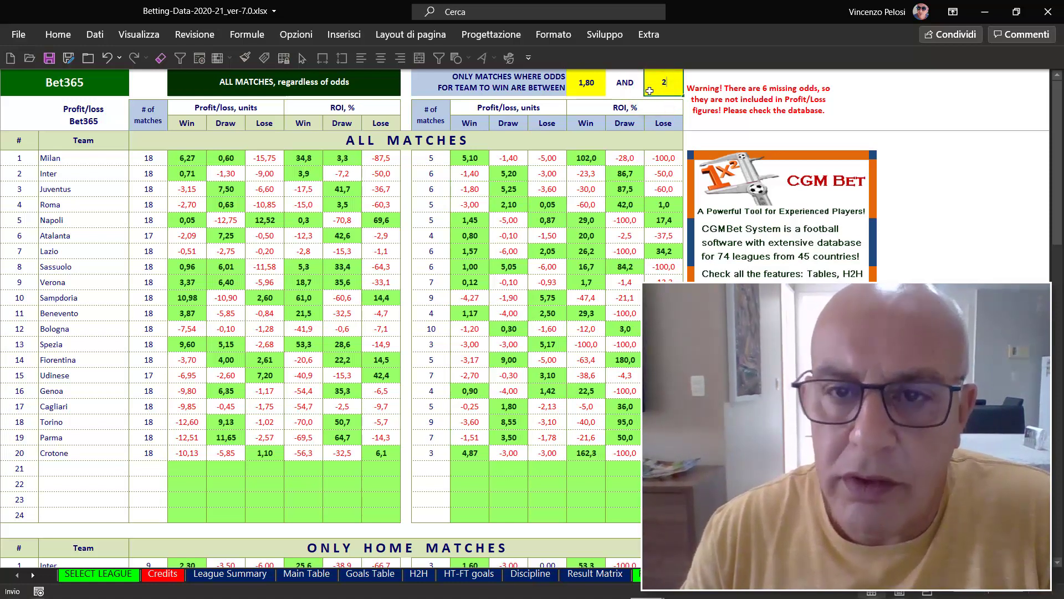
text(,15)
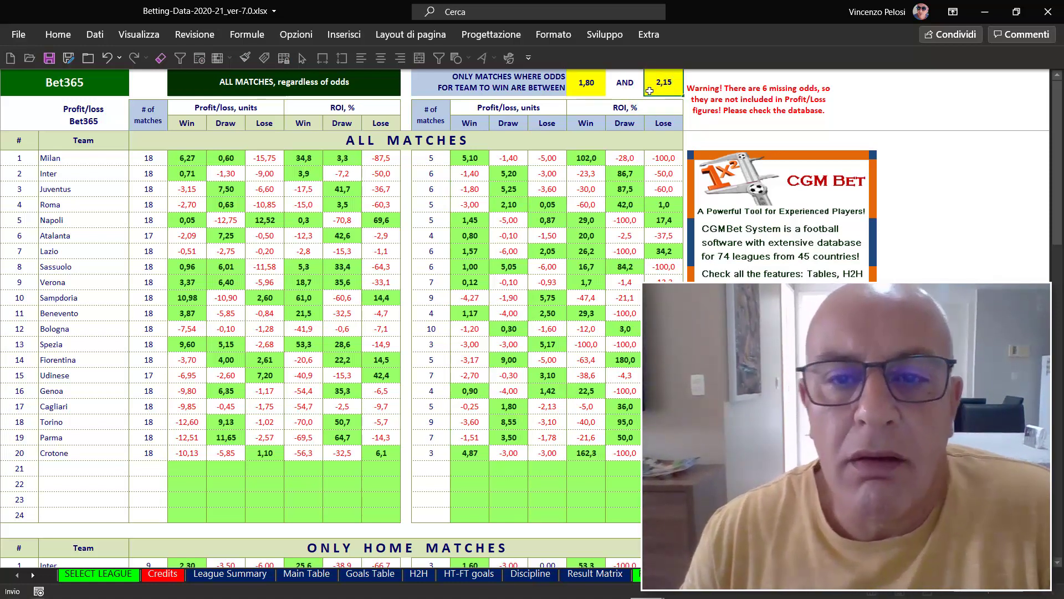
key(Return)
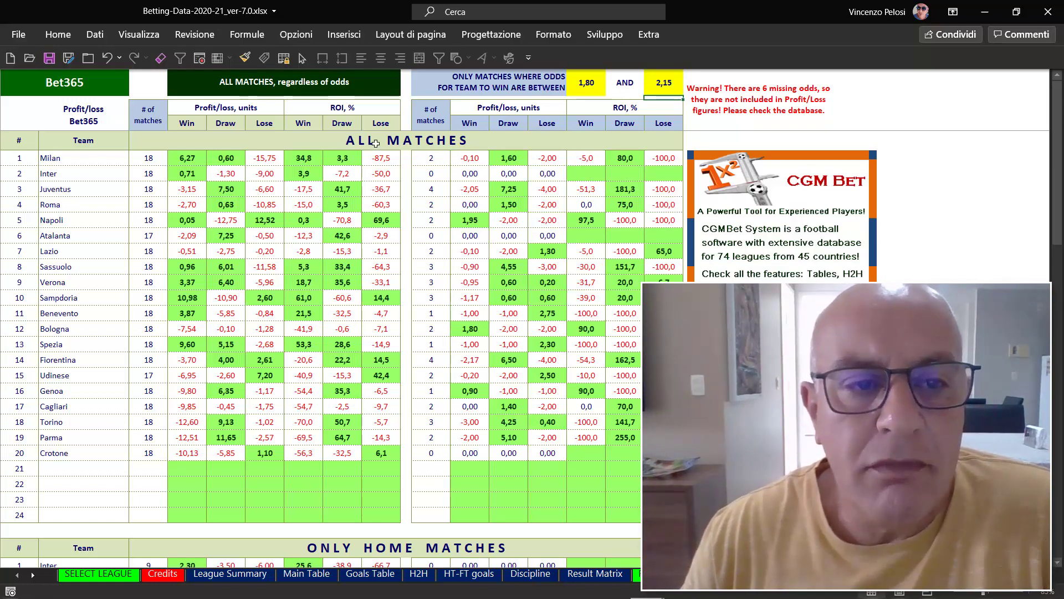
click(50, 159)
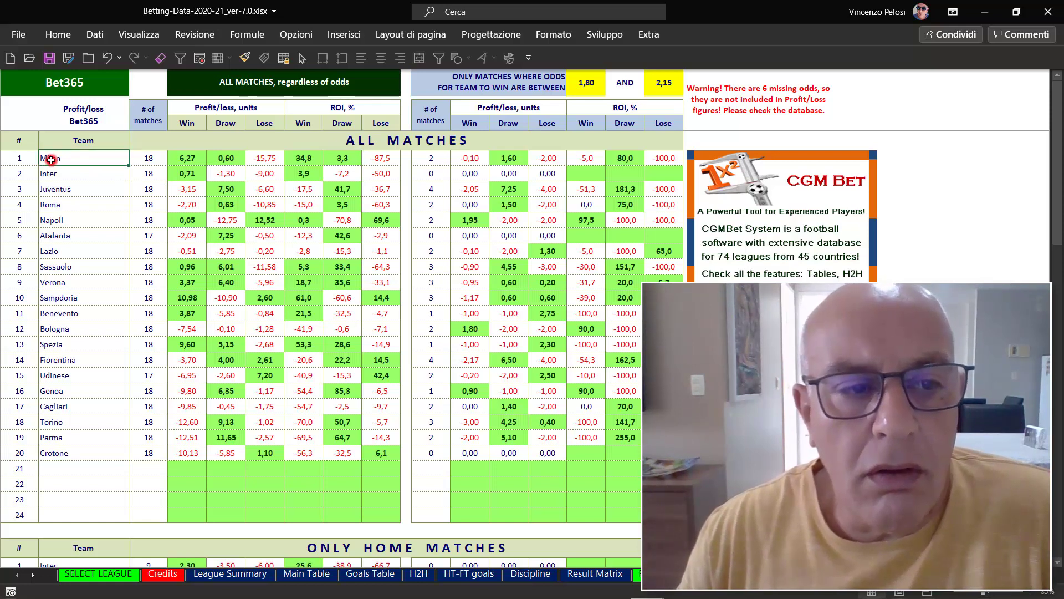
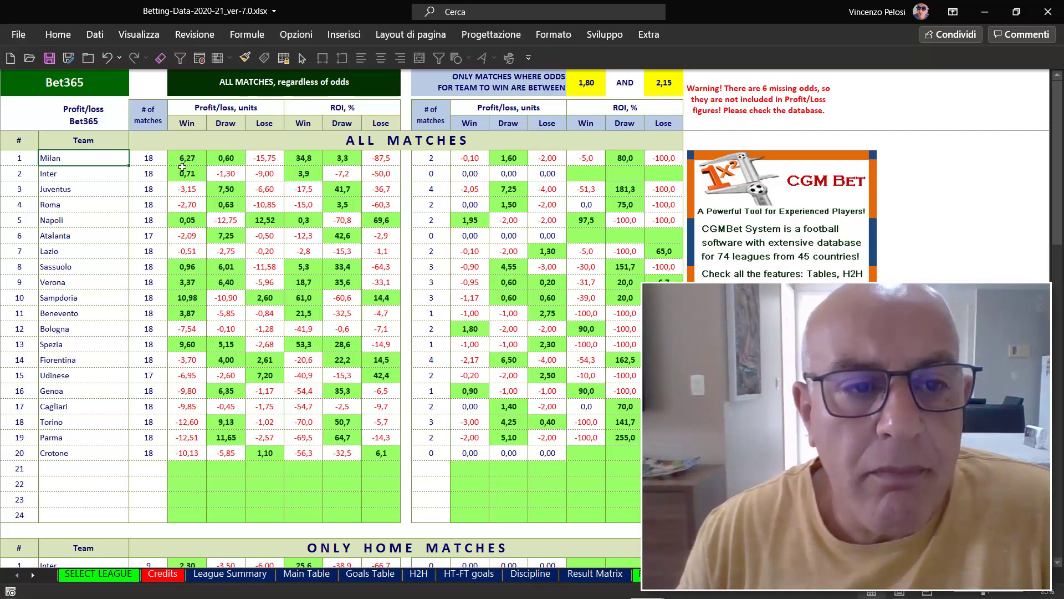
Check Milan's Win/Draw/Lose profits (6,27, 0,60, -15,75) and Win/Draw ROI (34,8, 3,3)
click(187, 158)
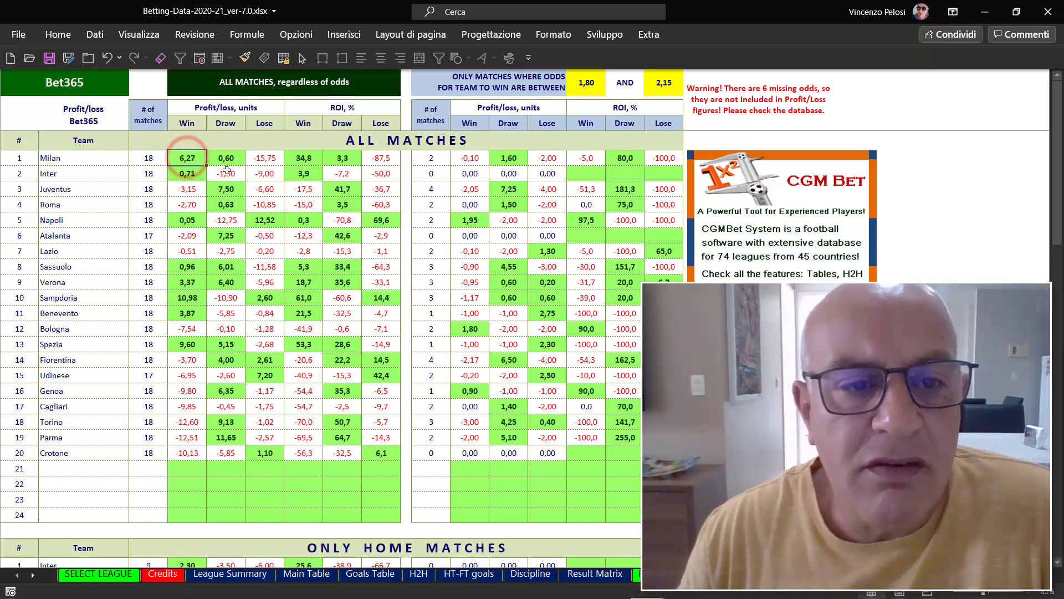
click(226, 158)
click(266, 162)
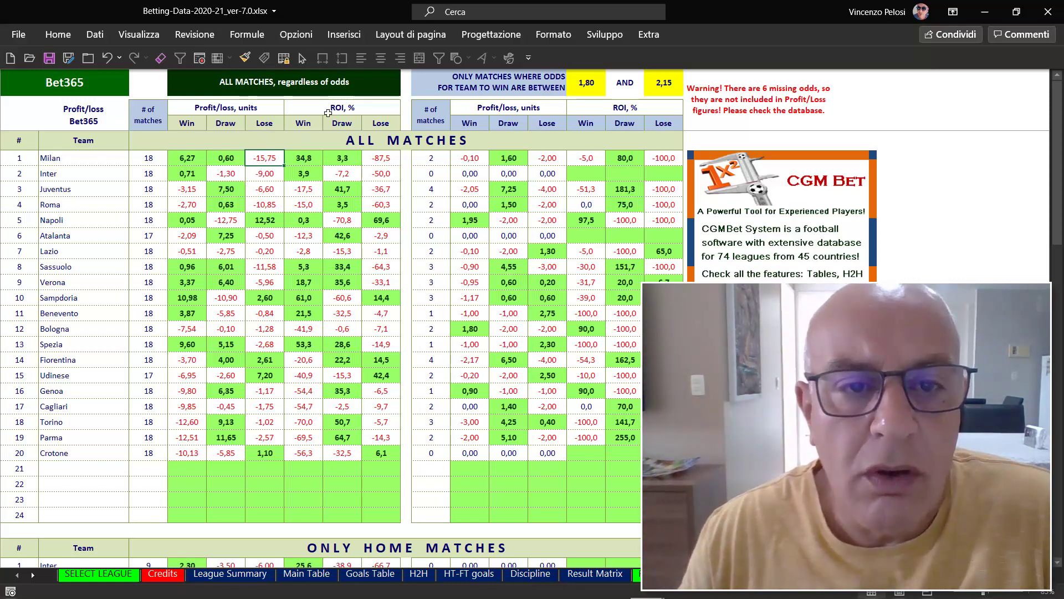
click(309, 159)
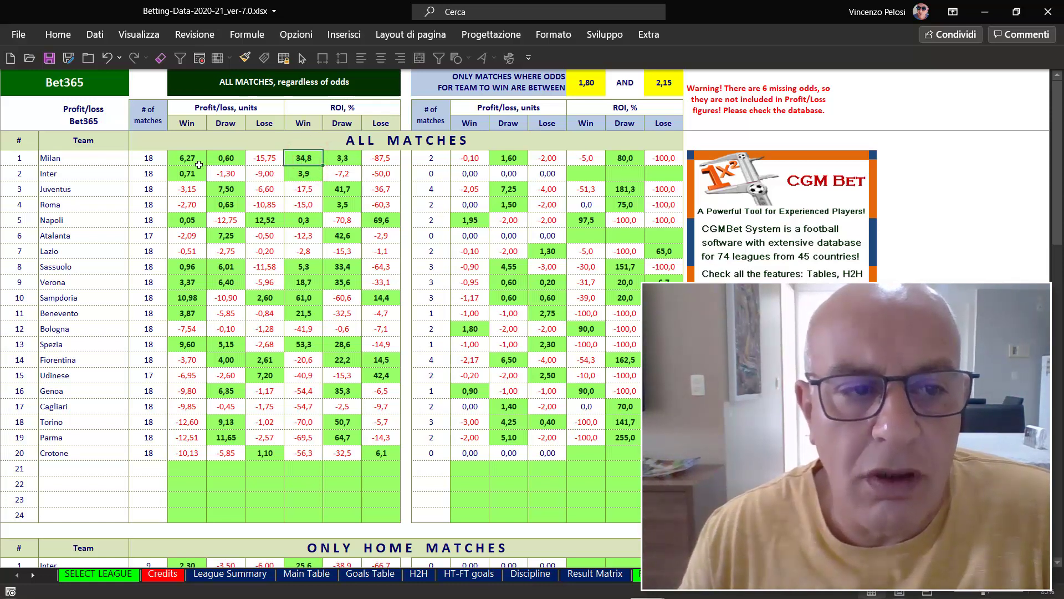
click(83, 161)
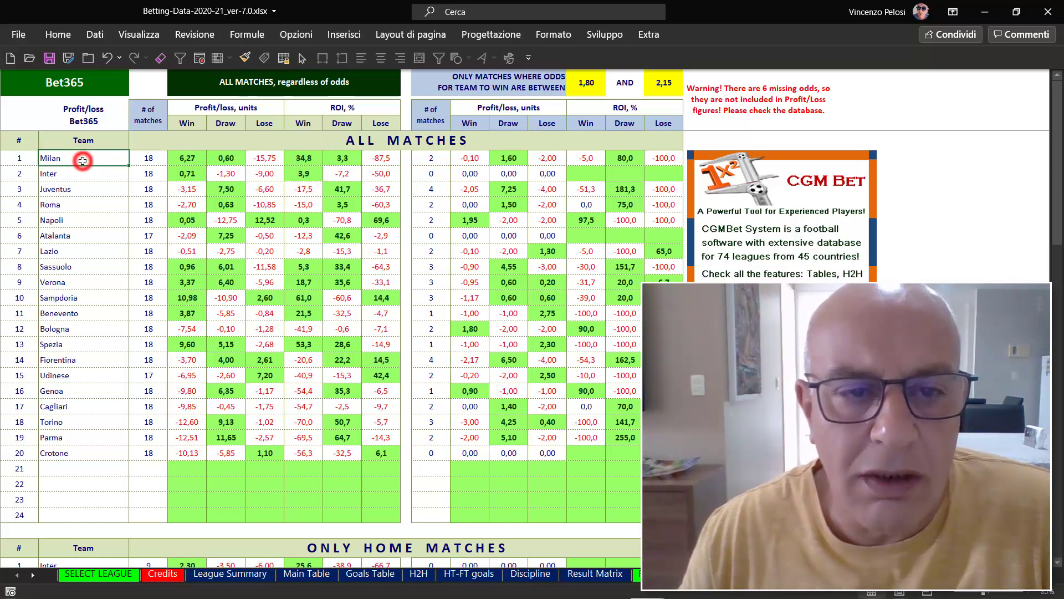
click(332, 160)
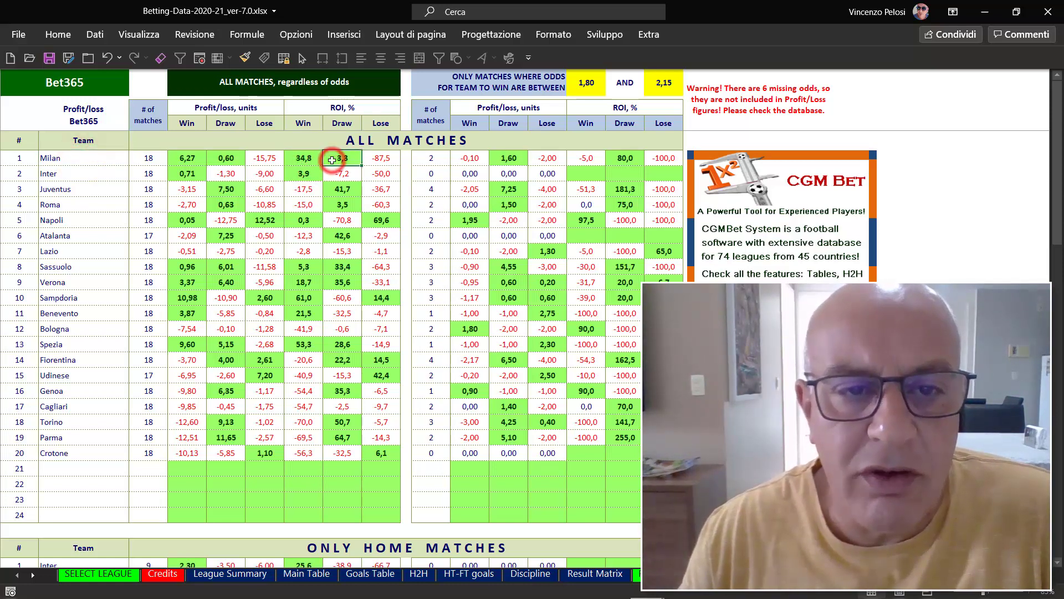
click(71, 161)
click(339, 158)
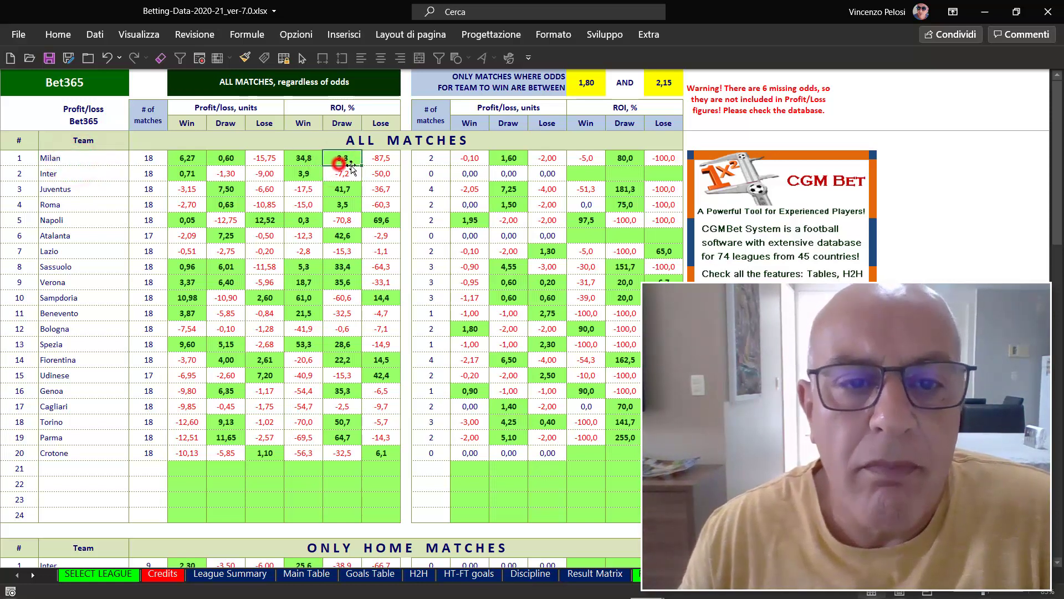
click(380, 158)
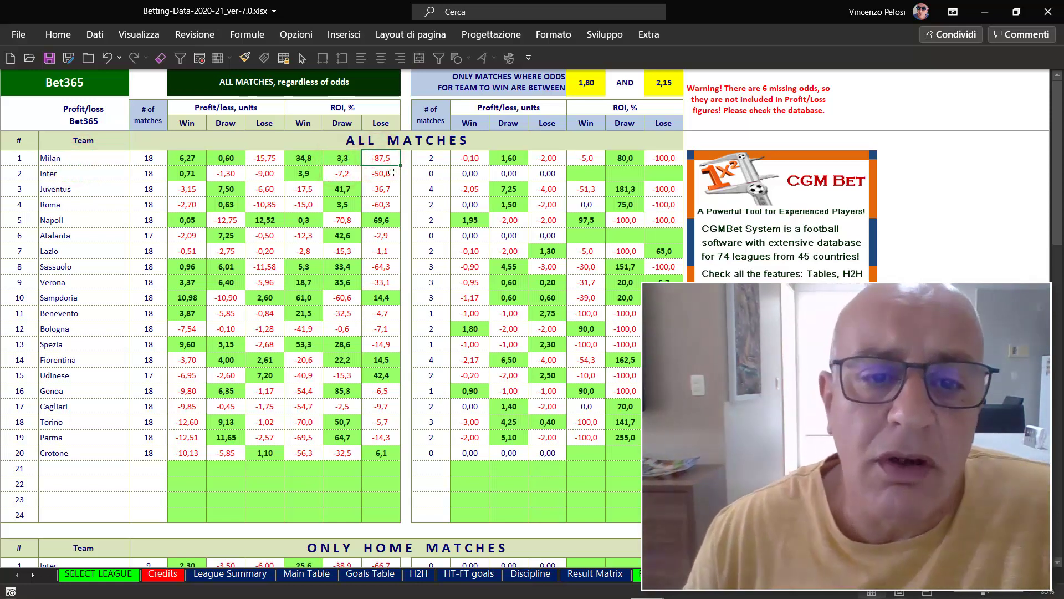
click(71, 159)
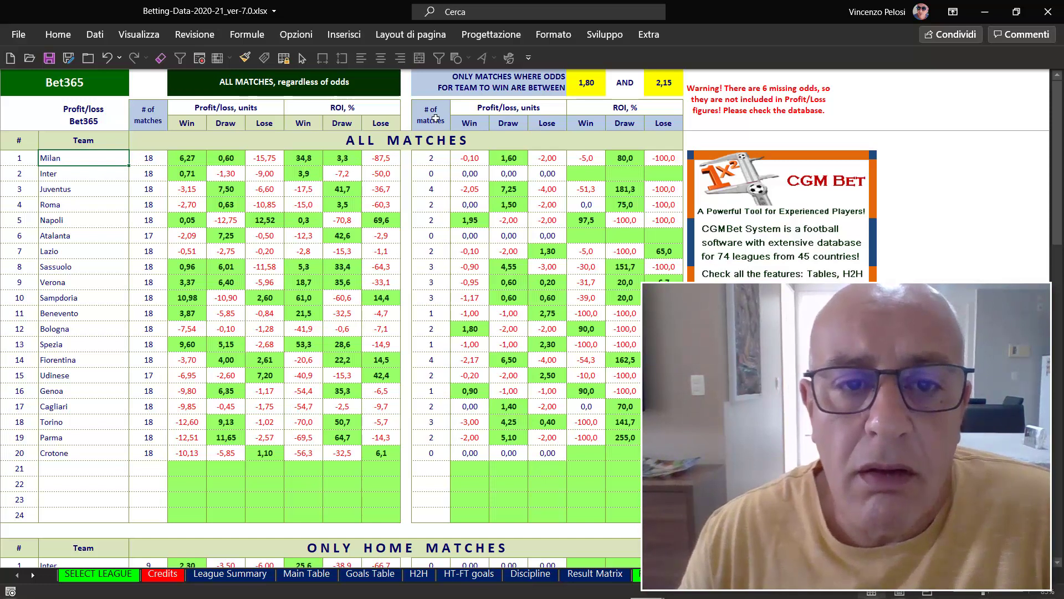
Check Milan's in-range match count, profits (-0,10, 1,60) and ROI (-5,0, 80,0, -100,0)
click(434, 160)
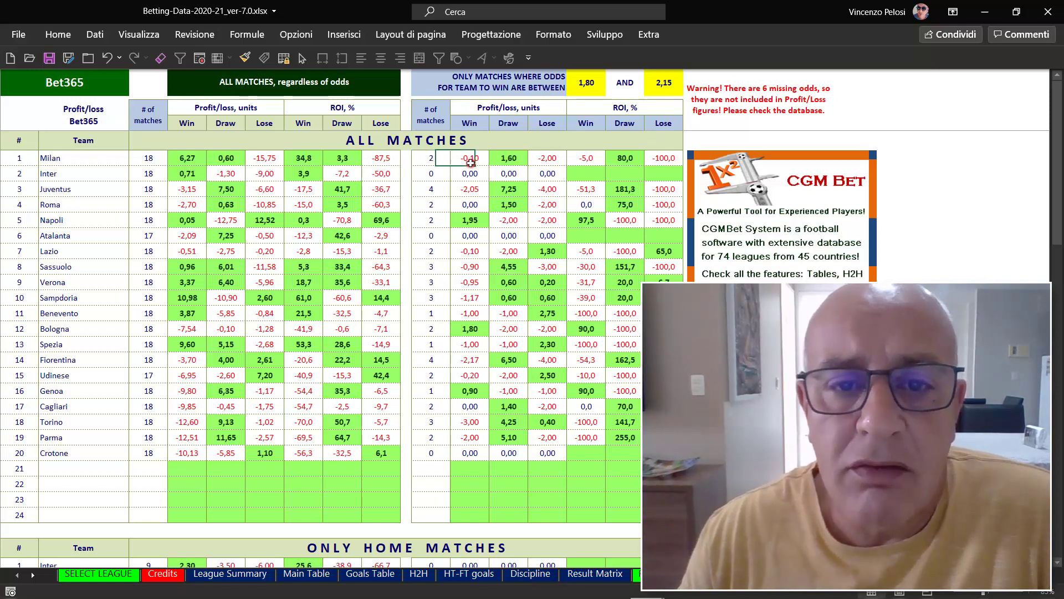
click(469, 161)
click(501, 160)
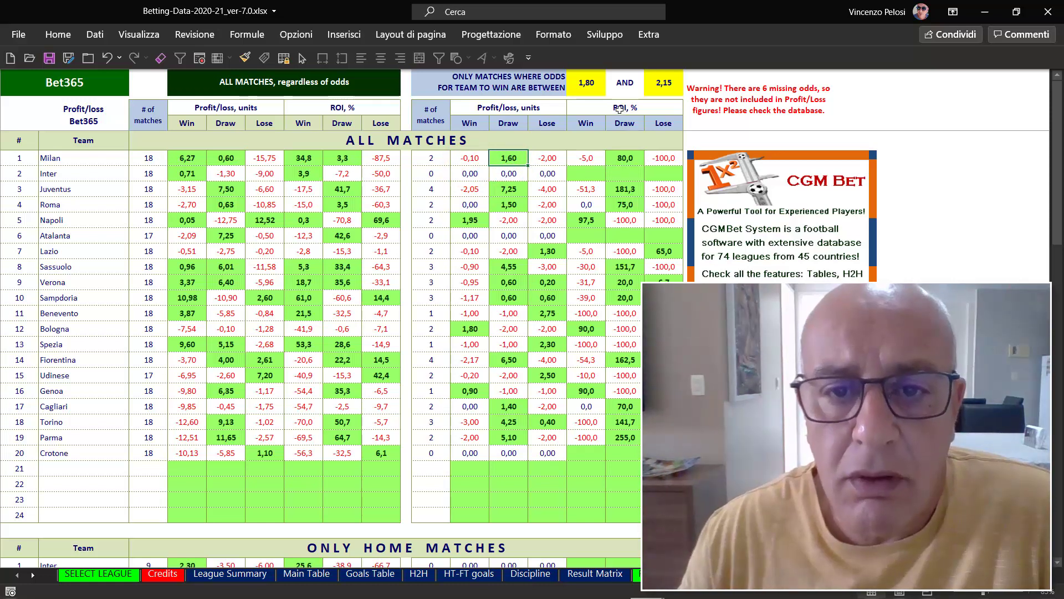
click(593, 158)
click(625, 158)
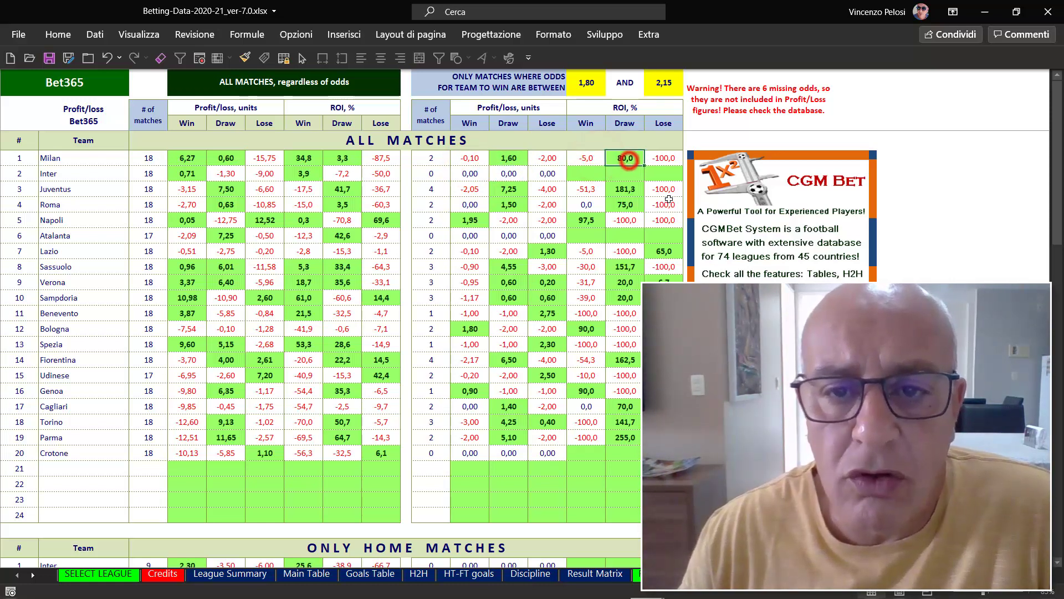
click(668, 160)
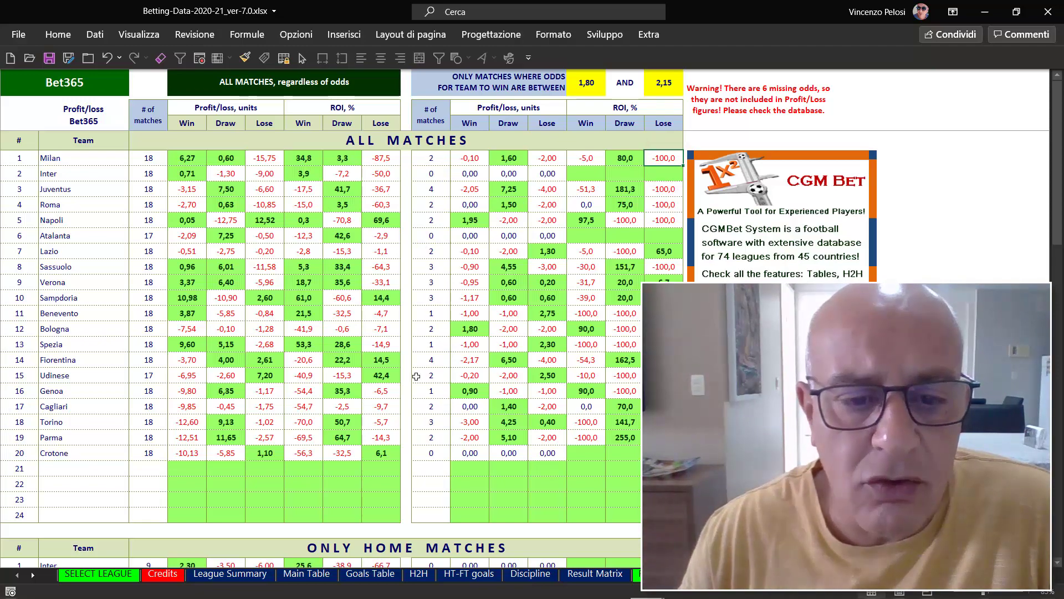
Scroll through the ONLY HOME and ONLY AWAY MATCHES tables, then back to the top
scroll(416, 376, down, 5)
scroll(417, 376, down, 3)
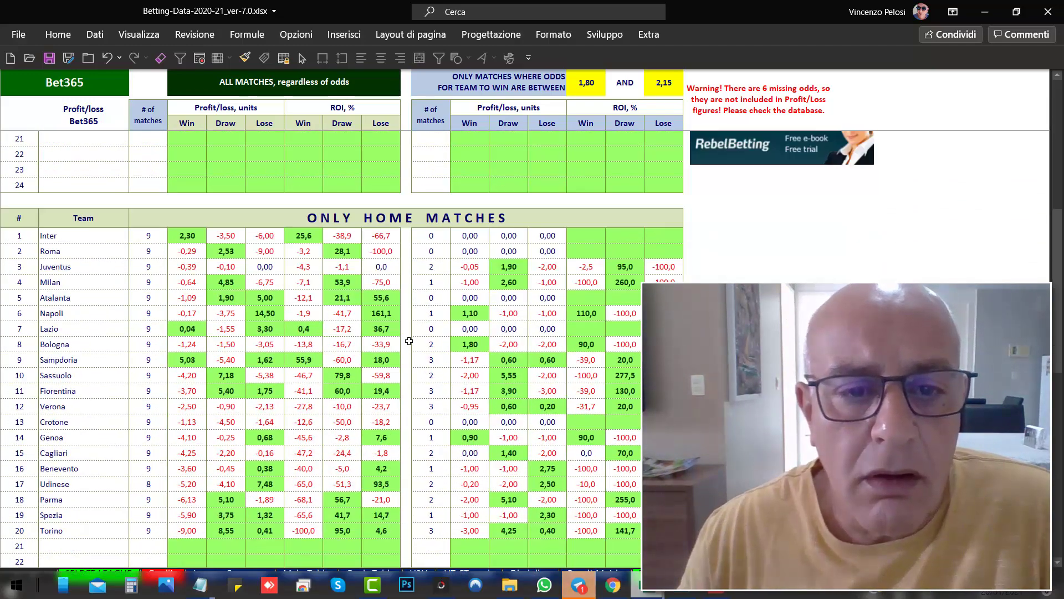
scroll(388, 277, down, 2)
scroll(380, 236, up, 2)
scroll(381, 236, up, 1)
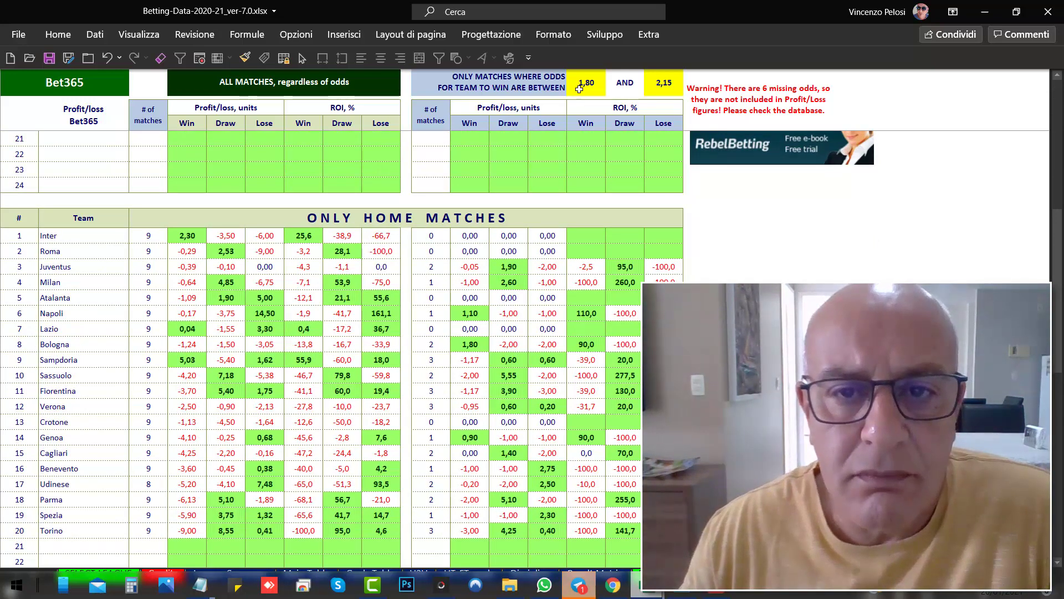
scroll(469, 293, down, 3)
scroll(443, 286, down, 2)
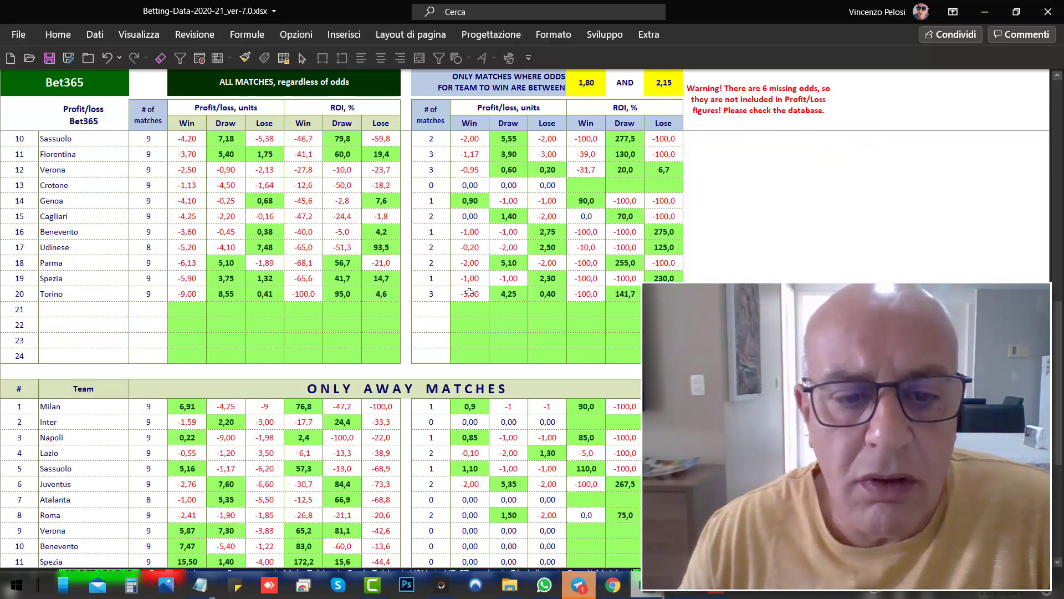
scroll(411, 277, down, 1)
scroll(381, 271, down, 2)
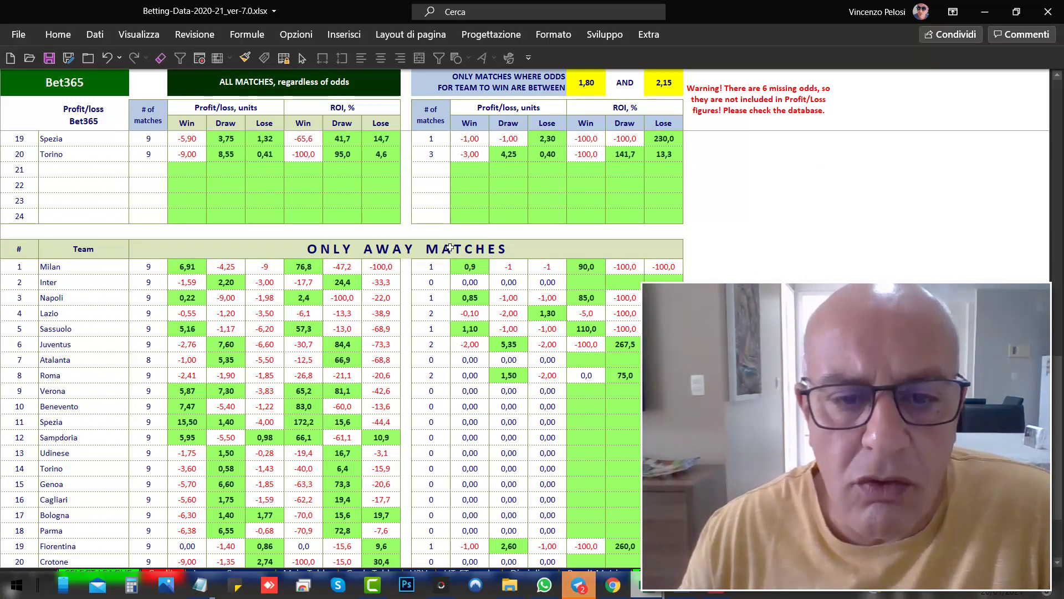
scroll(450, 248, down, 2)
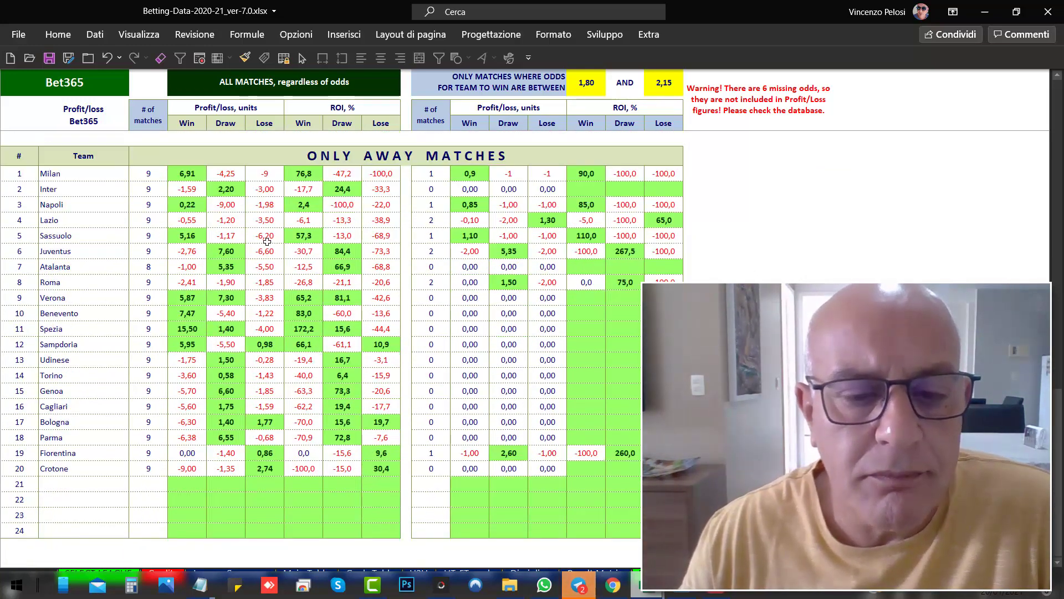
scroll(267, 242, up, 3)
scroll(267, 244, up, 5)
scroll(267, 249, up, 4)
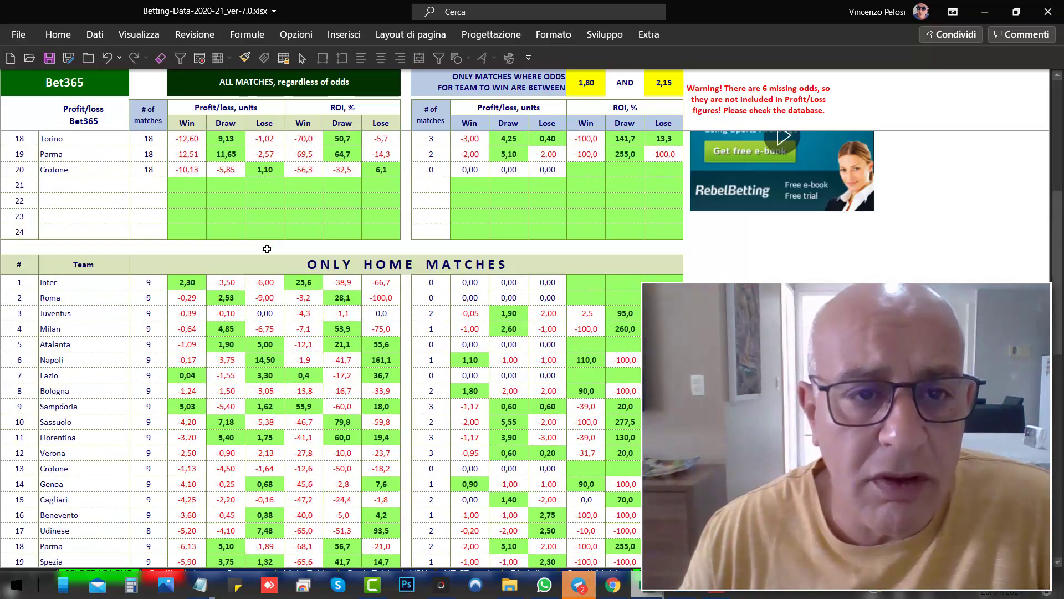
scroll(267, 249, up, 5)
scroll(414, 253, up, 1)
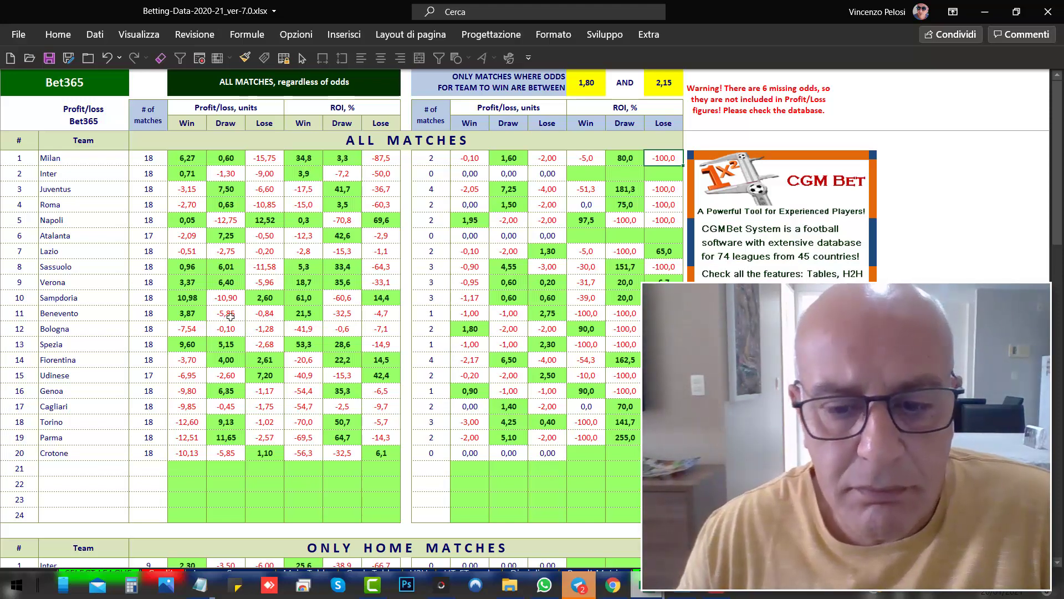
Glance at Telegram, minimize it, and move past Under/Over 2.5 to the Odds Filter sheet
click(579, 585)
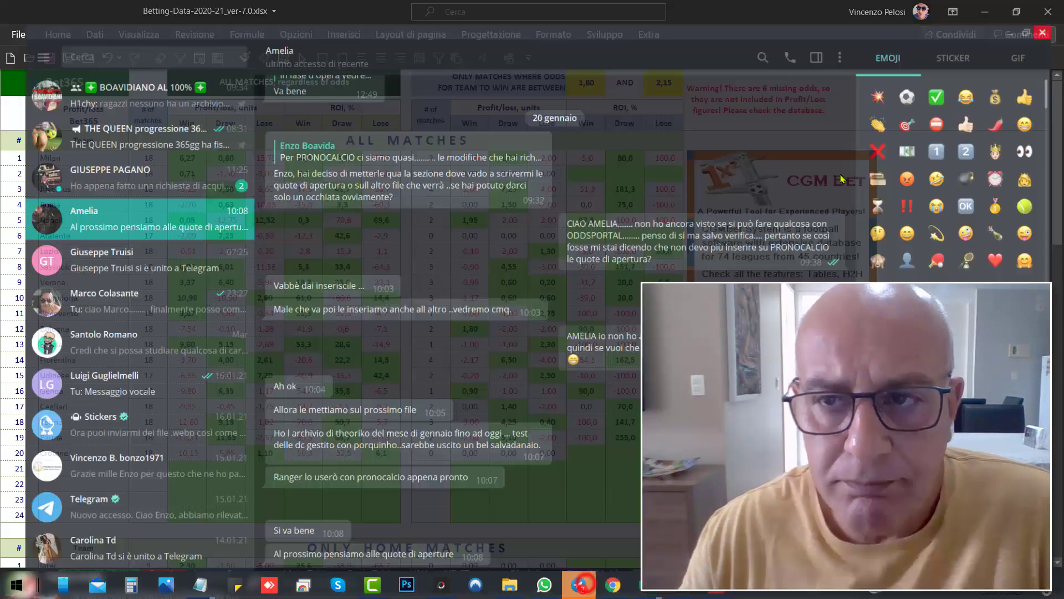
click(1022, 8)
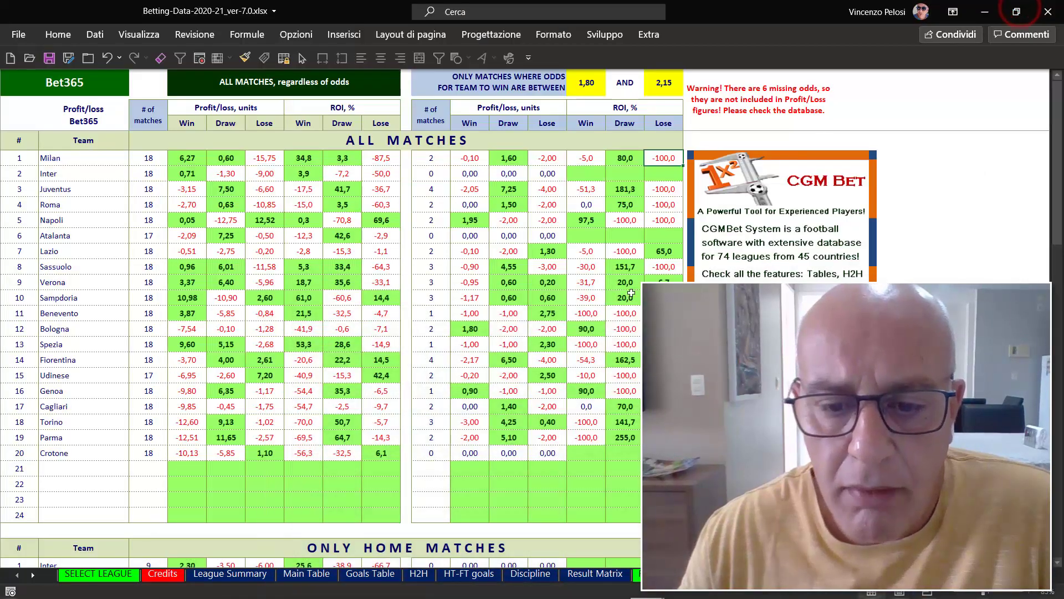
key(ctrl+Page_Down)
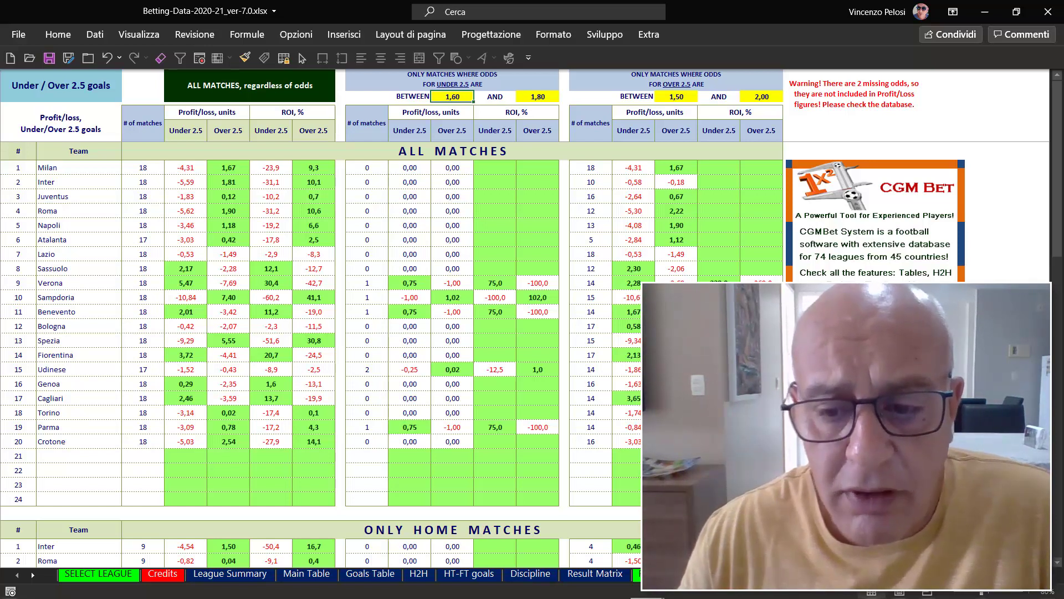
key(ctrl+Page_Down)
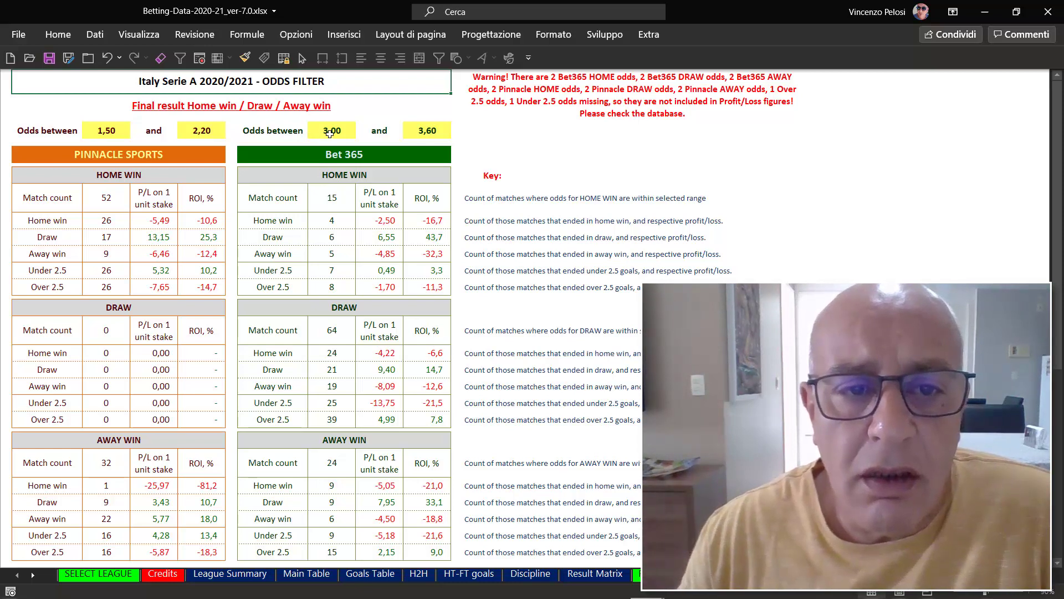
click(329, 133)
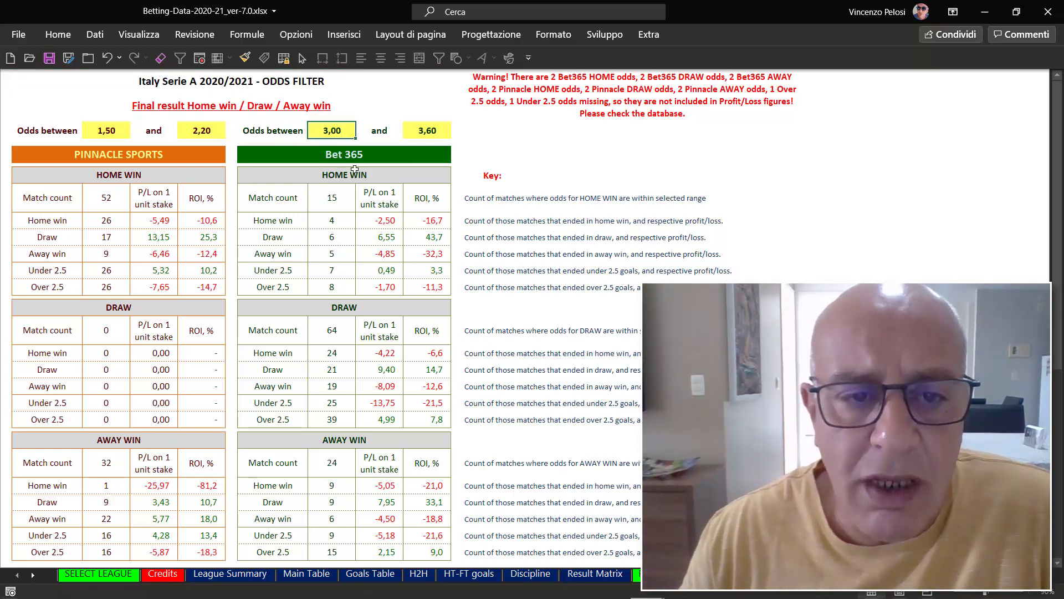
click(355, 174)
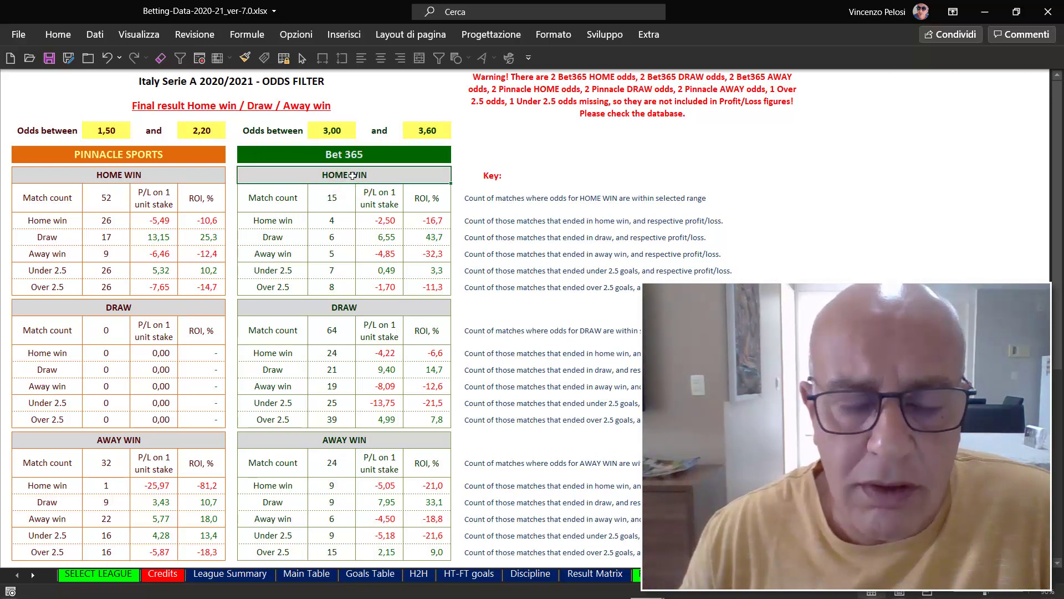
click(365, 309)
click(351, 443)
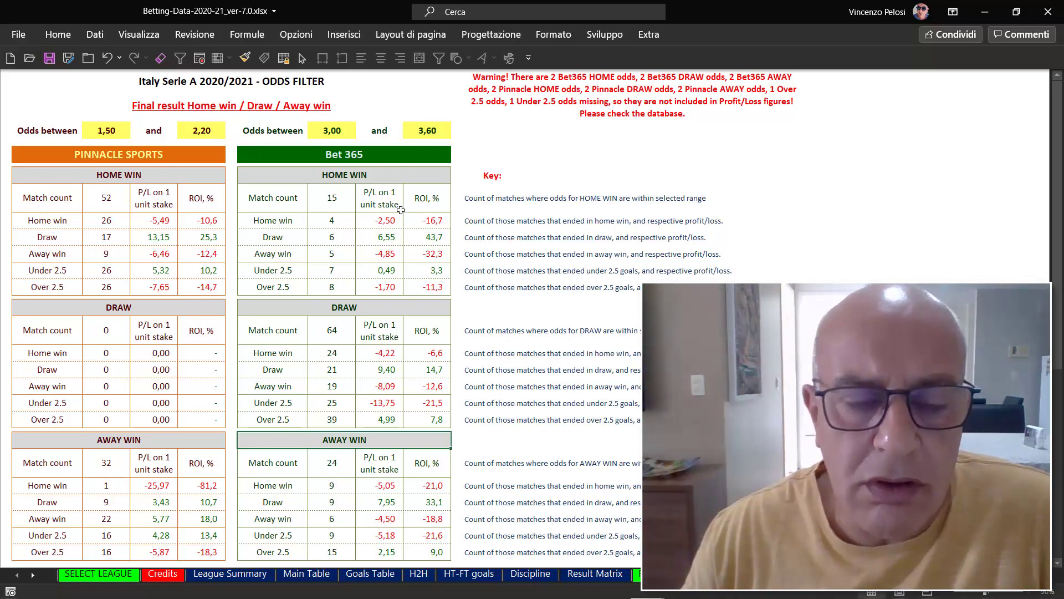
click(424, 206)
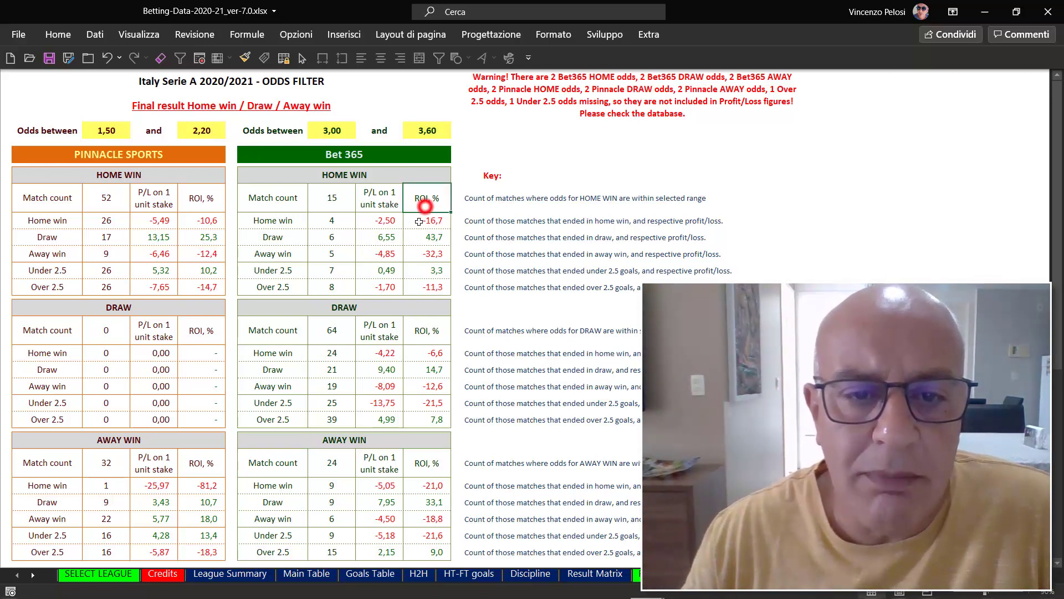
scroll(399, 266, down, 3)
scroll(375, 326, down, 4)
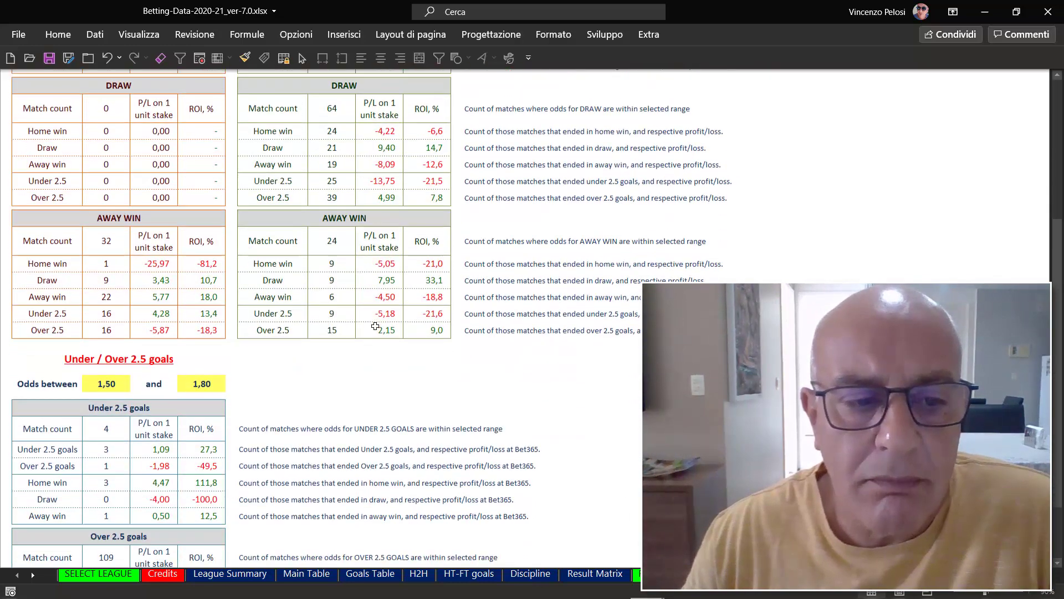
scroll(277, 316, down, 2)
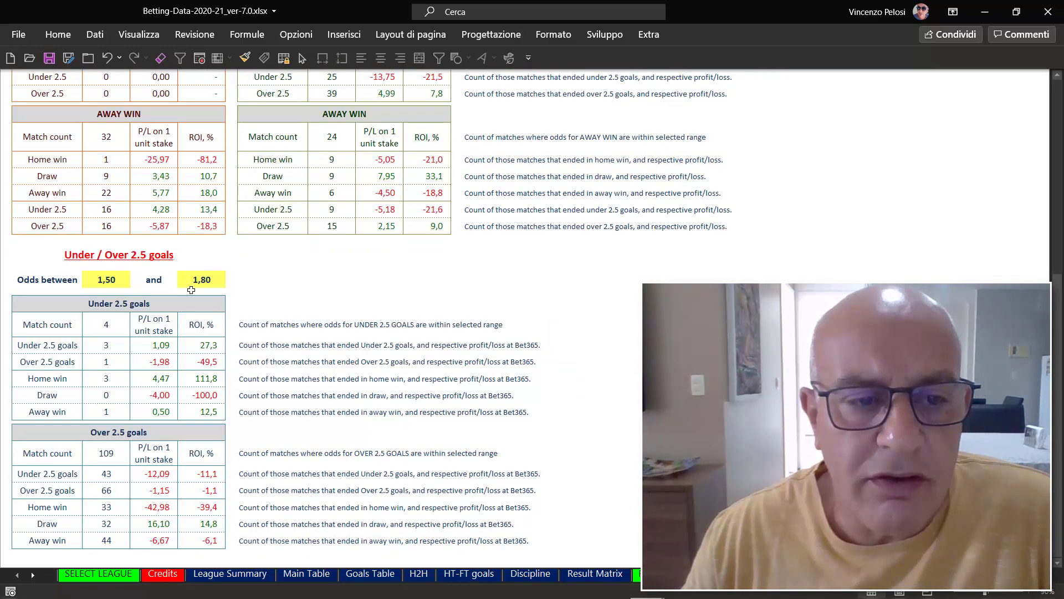
scroll(206, 290, down, 2)
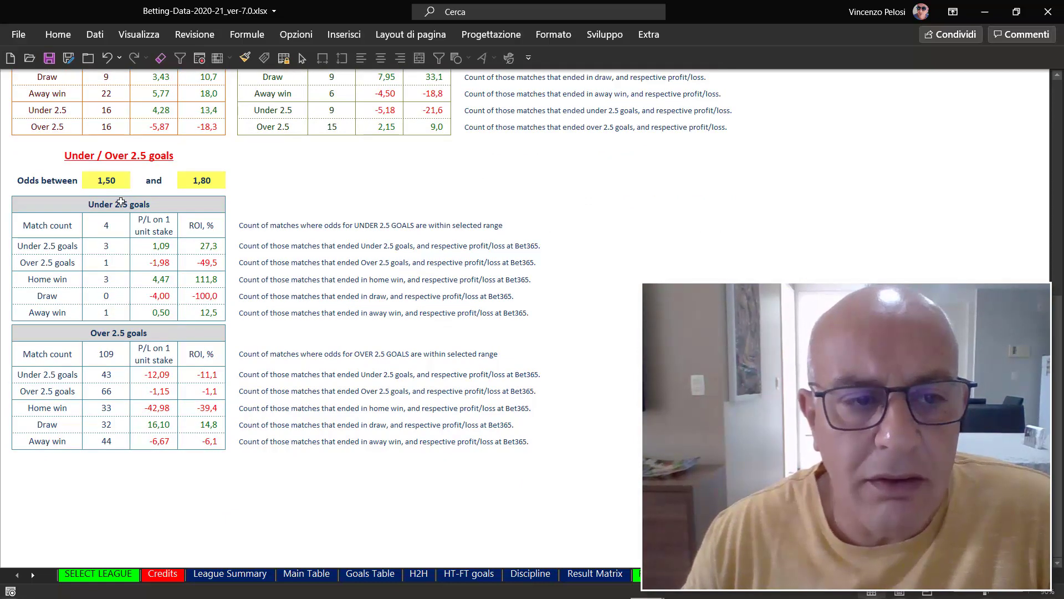
click(130, 336)
scroll(333, 332, up, 7)
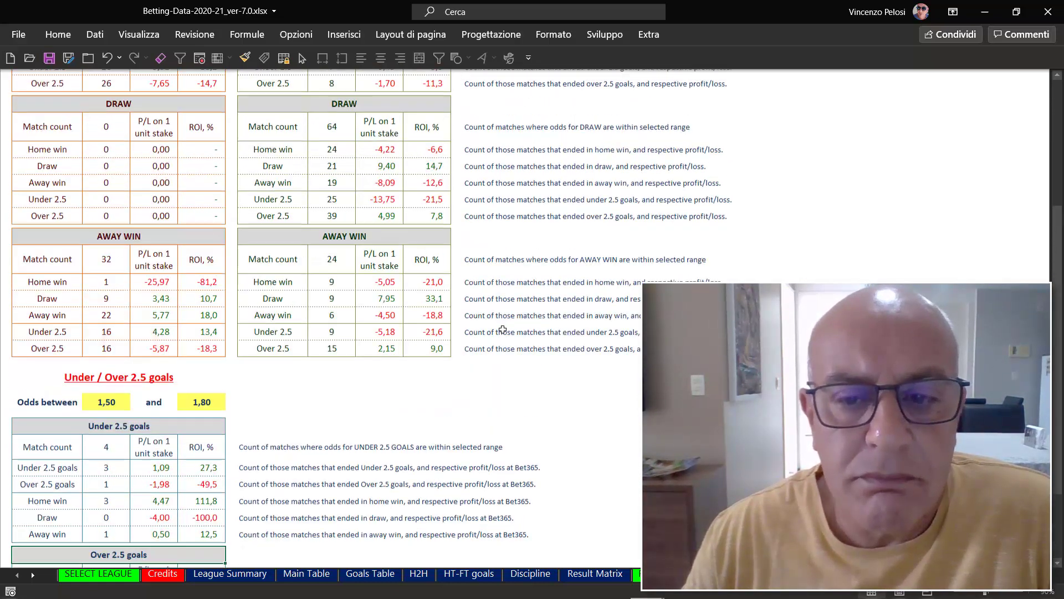
scroll(502, 329, up, 5)
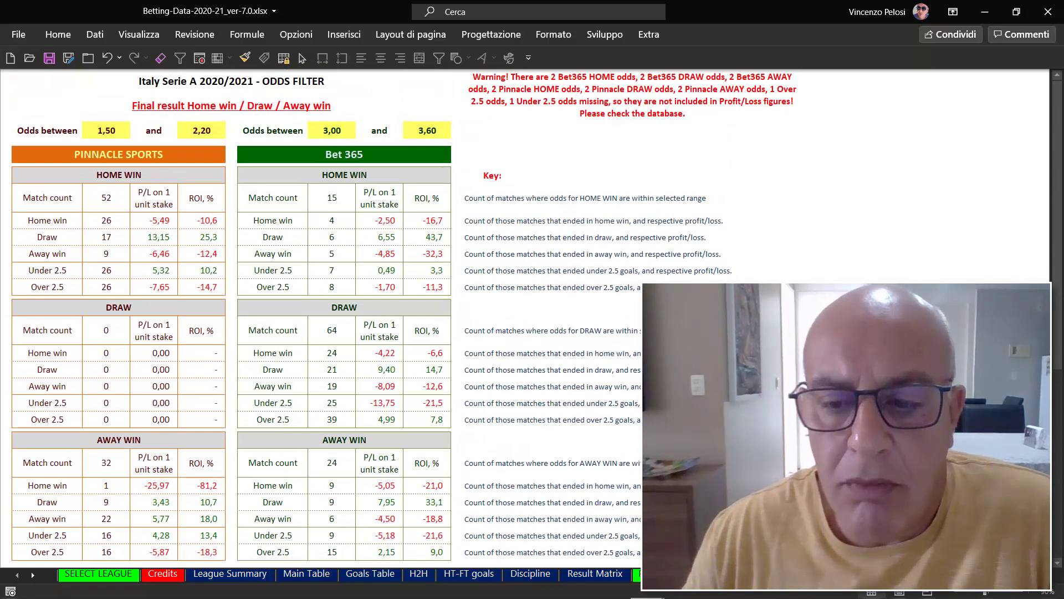
Switch to the match results vs. odds sheet and inspect the 1,200 and 1,999 odds-bound cells
key(ctrl+Page_Up)
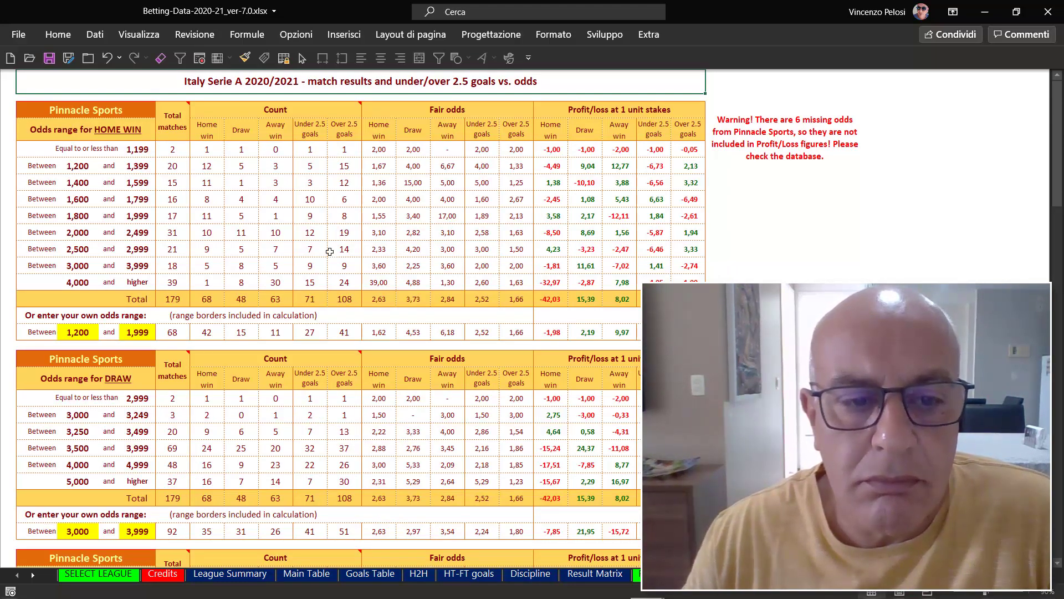
scroll(329, 251, down, 1)
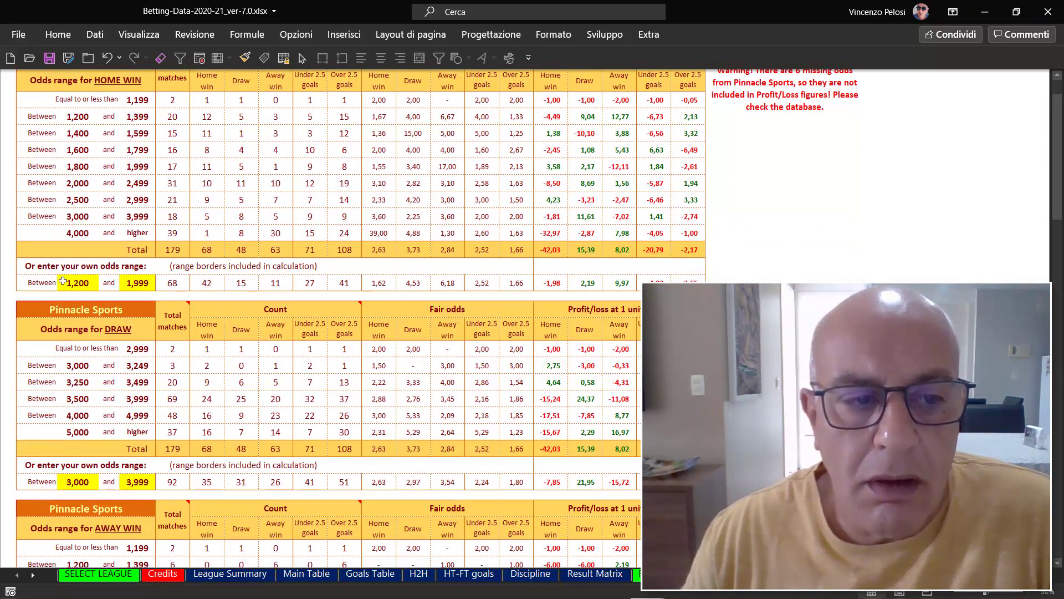
scroll(123, 243, up, 1)
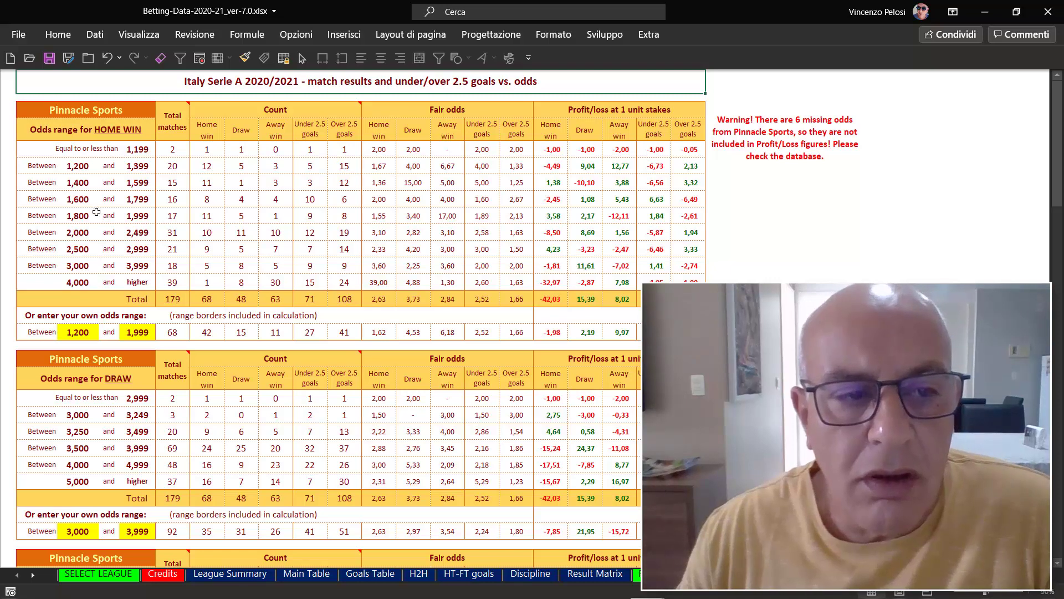
click(93, 166)
click(276, 182)
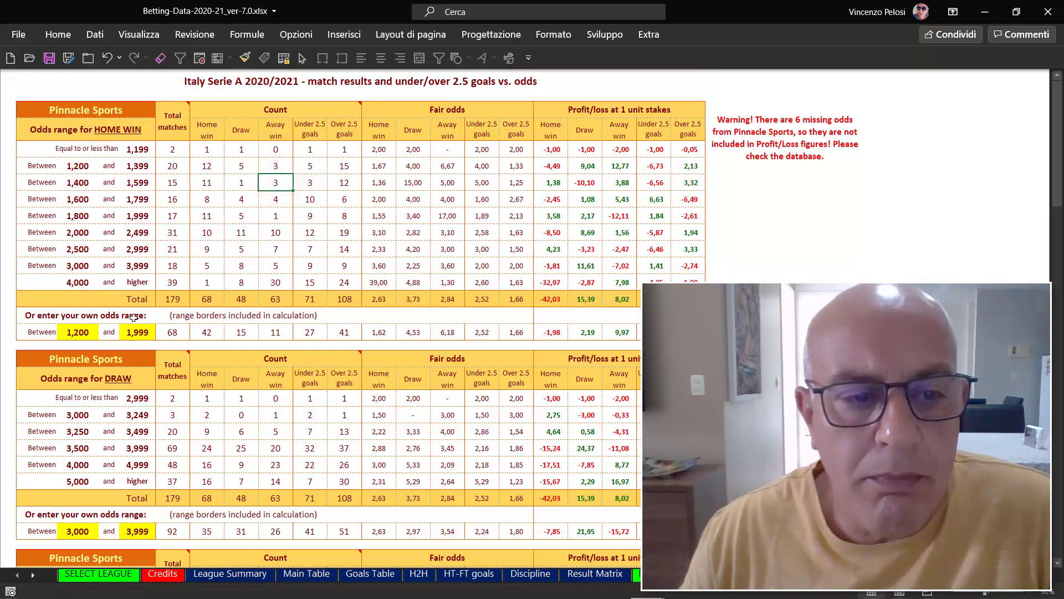
click(78, 332)
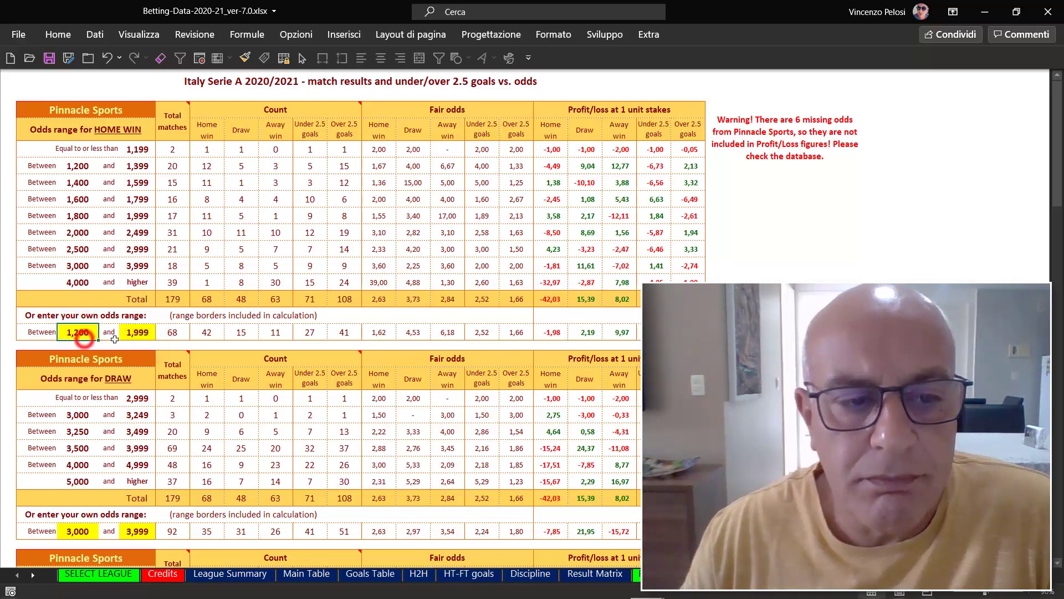
click(138, 332)
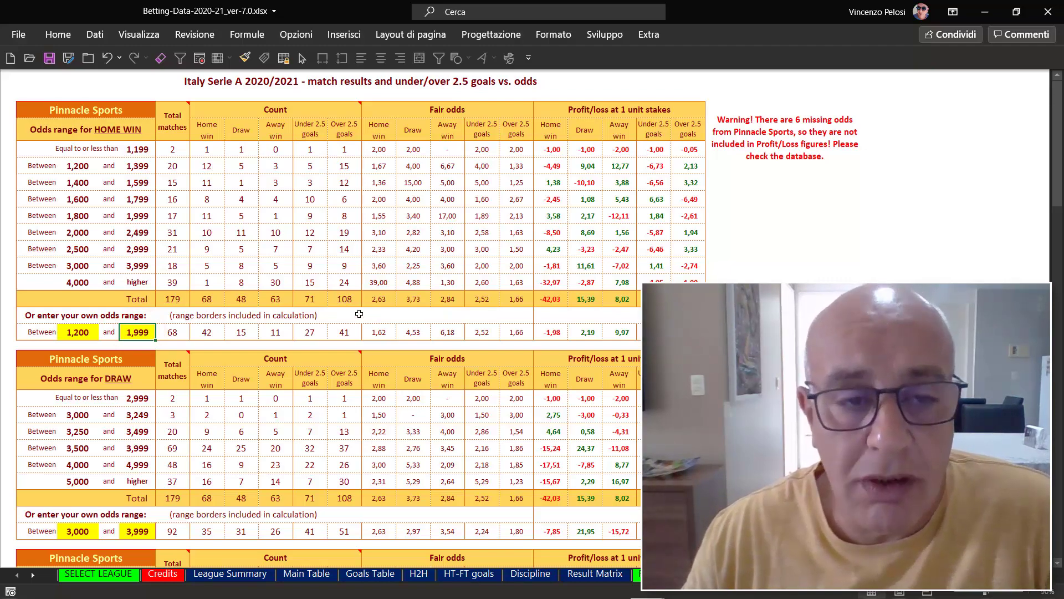
Scroll through the Pinnacle and Bet365 odds-range result tables
scroll(354, 316, down, 2)
scroll(359, 314, down, 1)
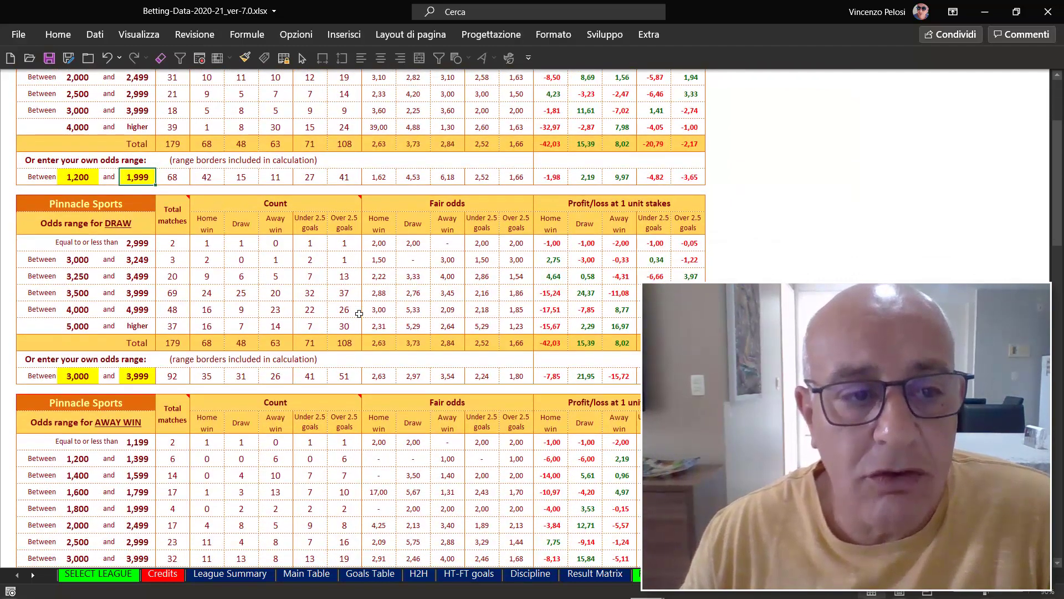
scroll(359, 313, down, 1)
scroll(360, 314, down, 1)
scroll(359, 314, down, 2)
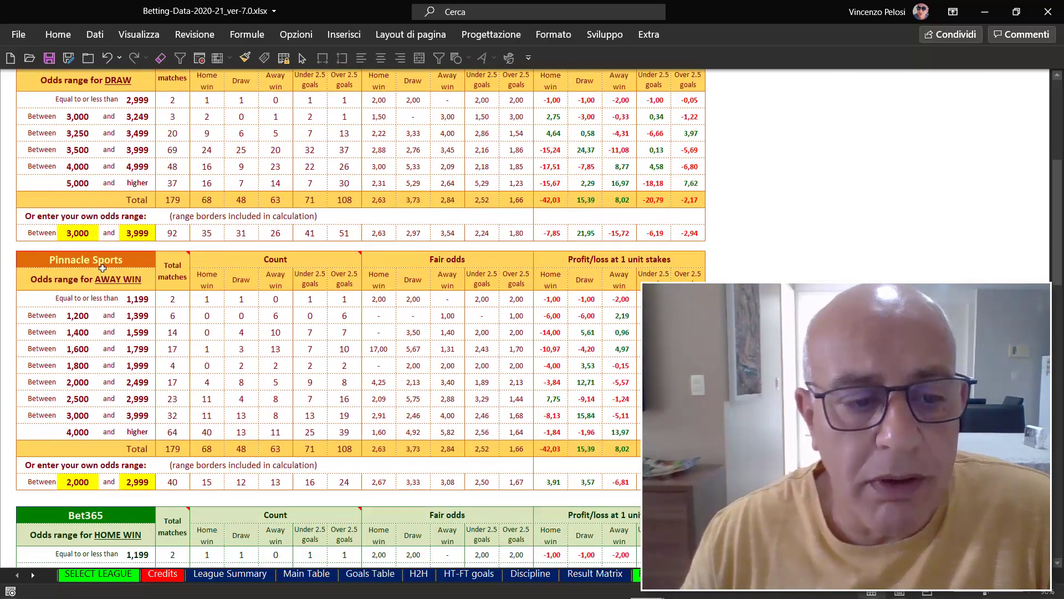
scroll(115, 298, down, 1)
scroll(115, 298, down, 2)
scroll(144, 283, down, 2)
scroll(173, 270, down, 1)
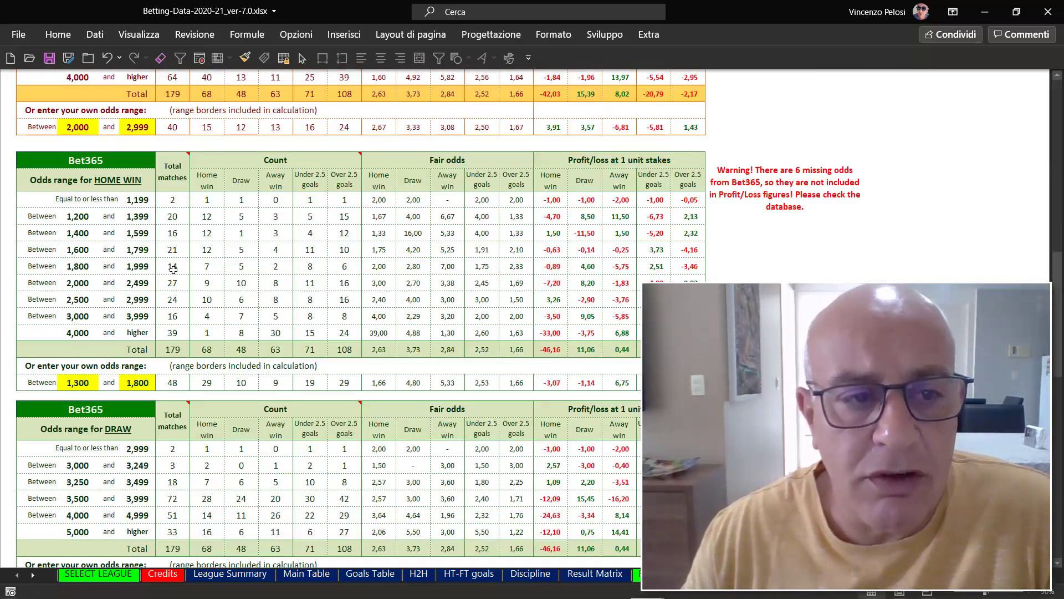
scroll(186, 249, down, 3)
scroll(186, 248, down, 2)
scroll(186, 248, down, 4)
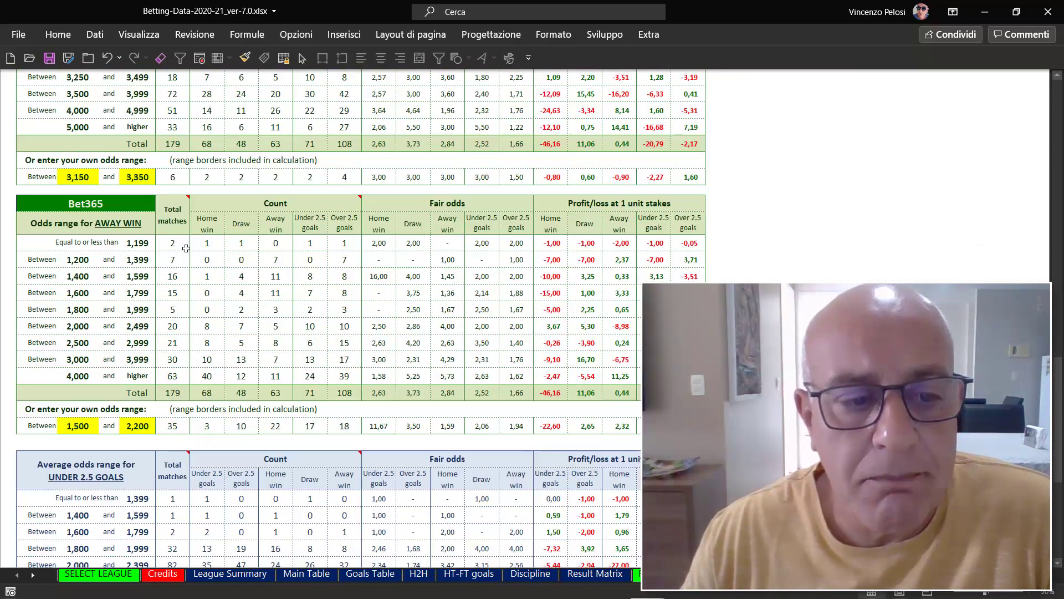
scroll(186, 248, down, 2)
scroll(187, 249, down, 2)
scroll(186, 249, down, 1)
scroll(186, 249, down, 2)
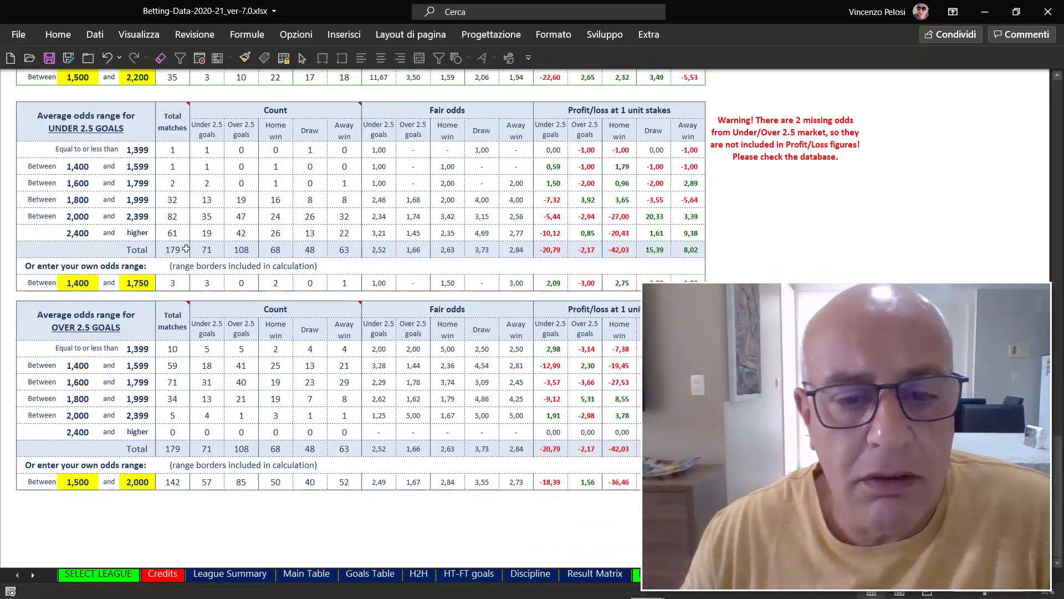
scroll(303, 310, up, 5)
scroll(303, 310, up, 10)
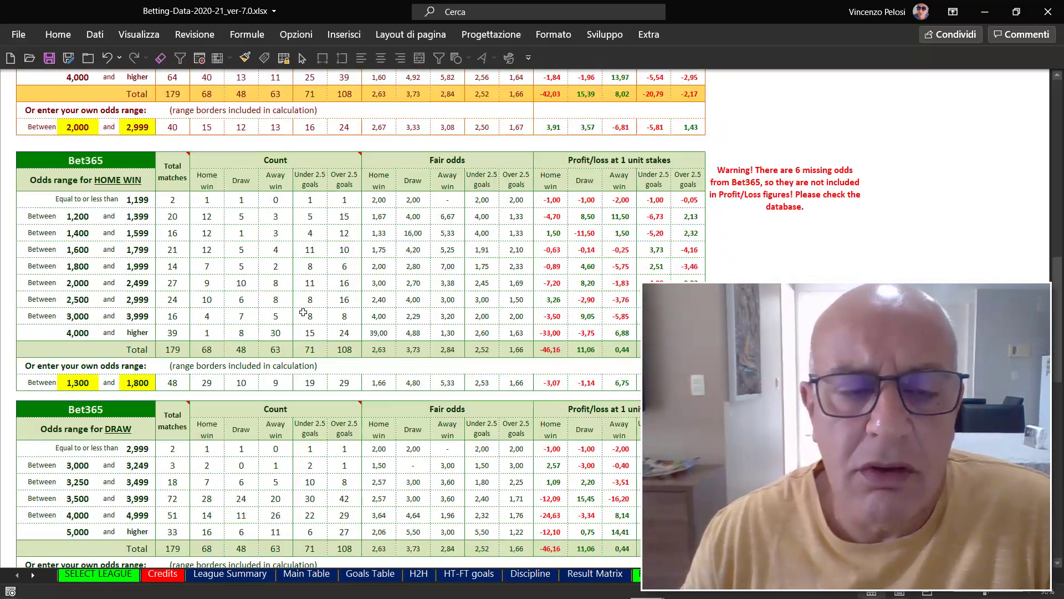
scroll(303, 312, up, 1)
scroll(304, 312, up, 3)
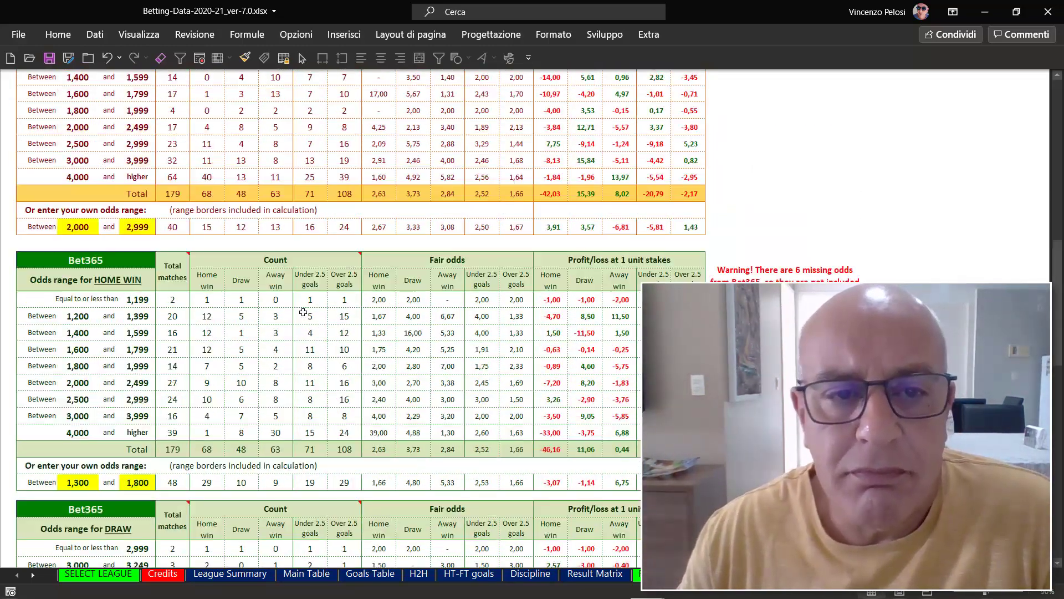
scroll(303, 312, up, 4)
scroll(303, 312, up, 3)
scroll(303, 312, up, 2)
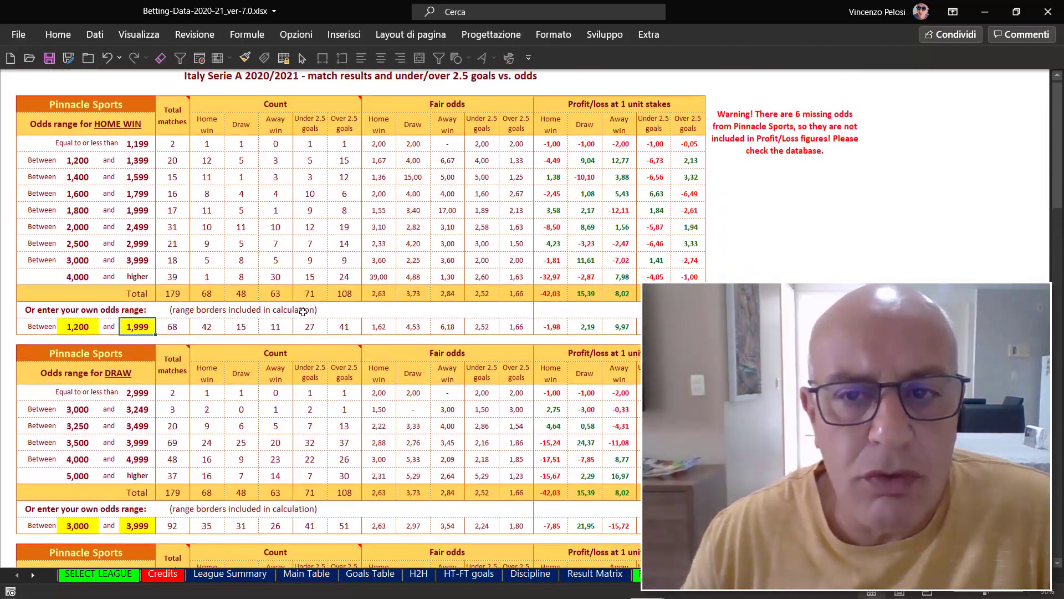
scroll(303, 312, up, 1)
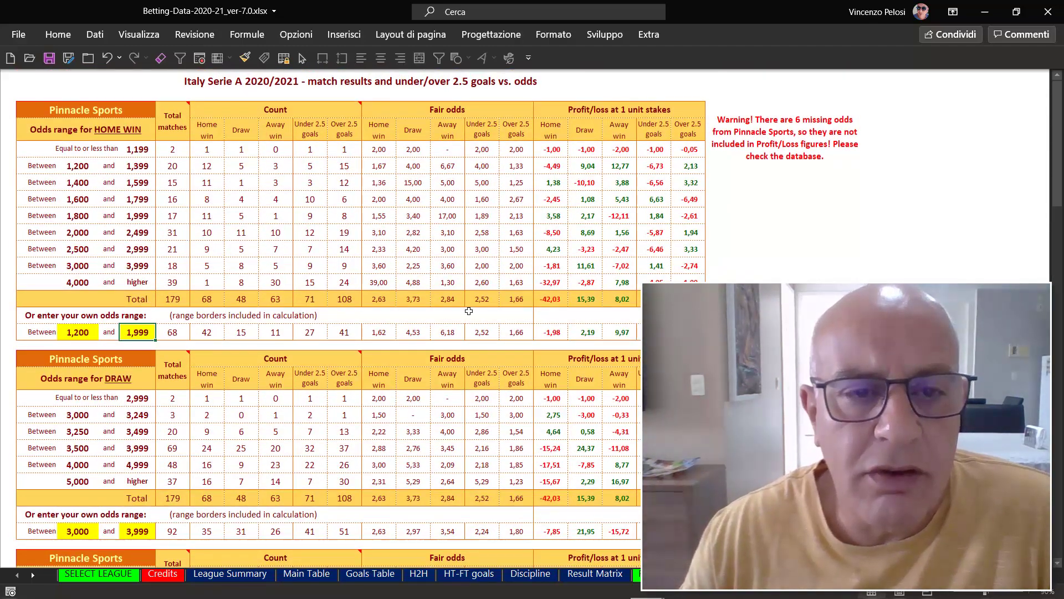
scroll(303, 312, down, 3)
scroll(303, 312, down, 4)
scroll(468, 311, down, 2)
scroll(468, 311, down, 3)
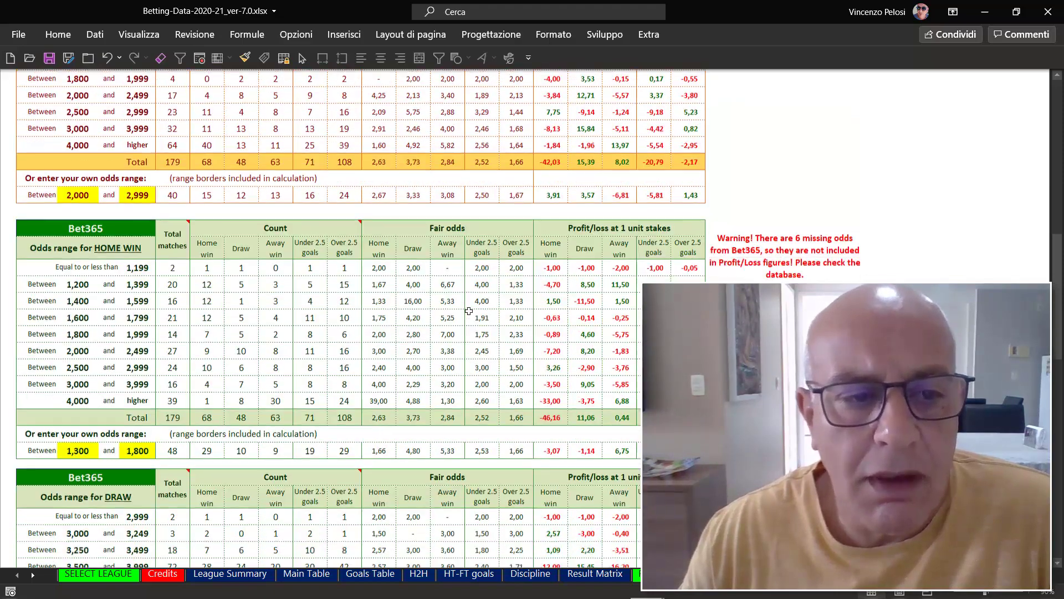
scroll(469, 311, down, 4)
scroll(469, 311, down, 2)
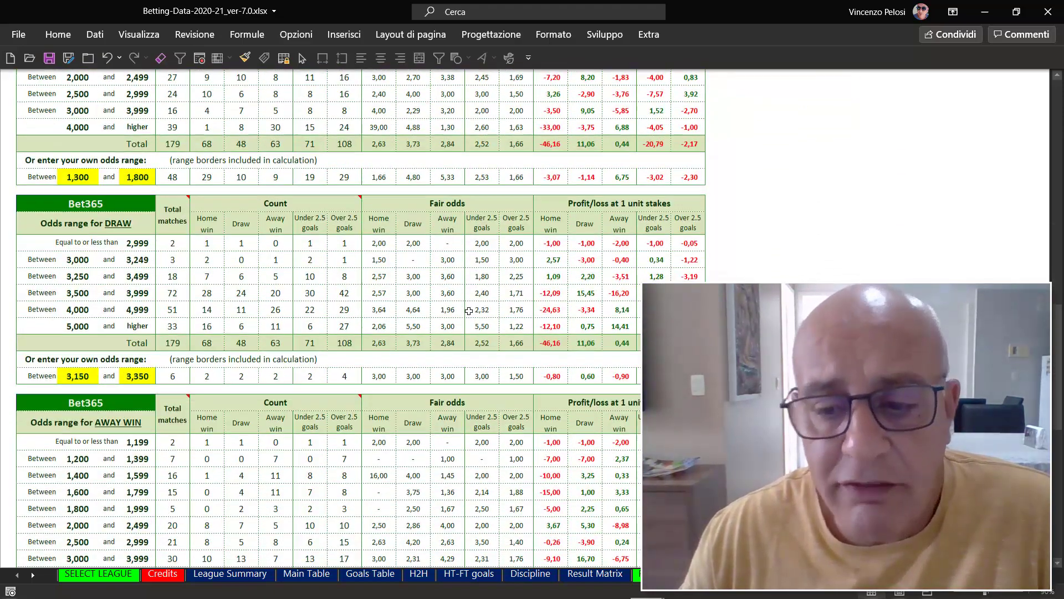
Step back through the FAQ, stats, version history and team-list sheets, then open Odds Filter
key(ctrl+Page_Up)
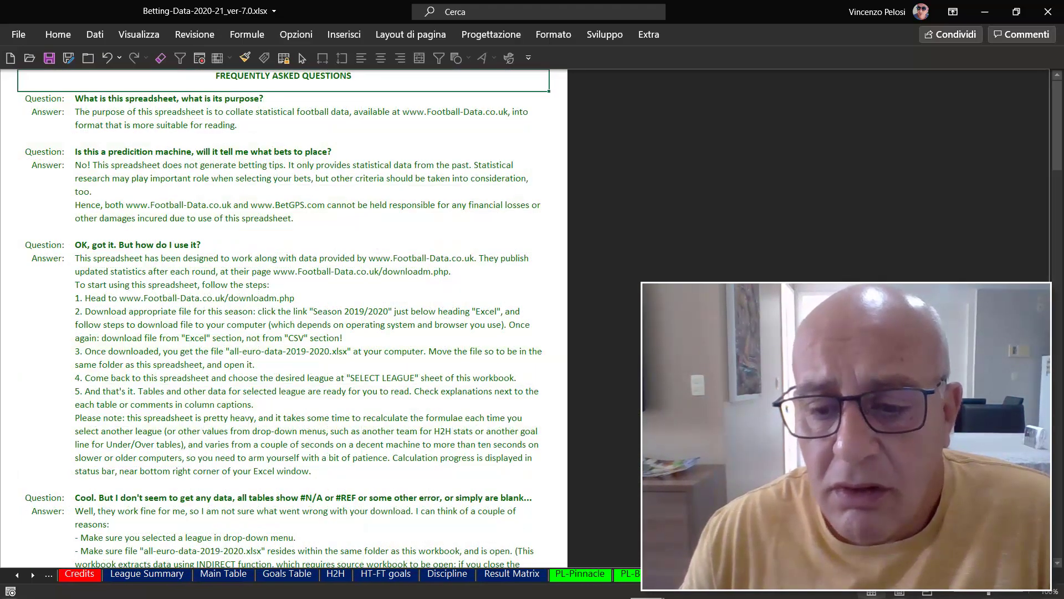
key(ctrl+Page_Up)
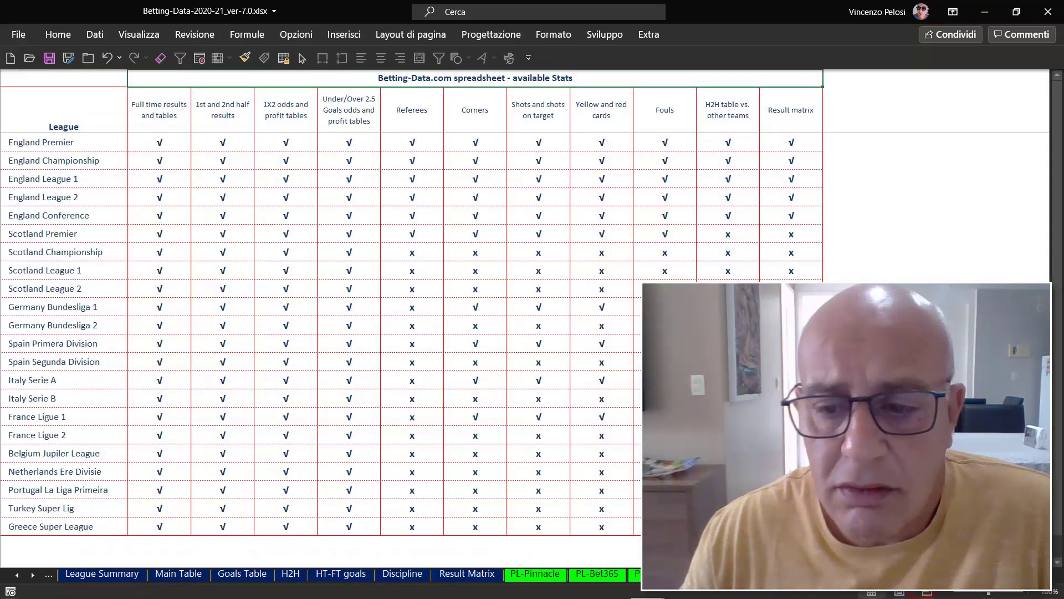
key(ctrl+Page_Up)
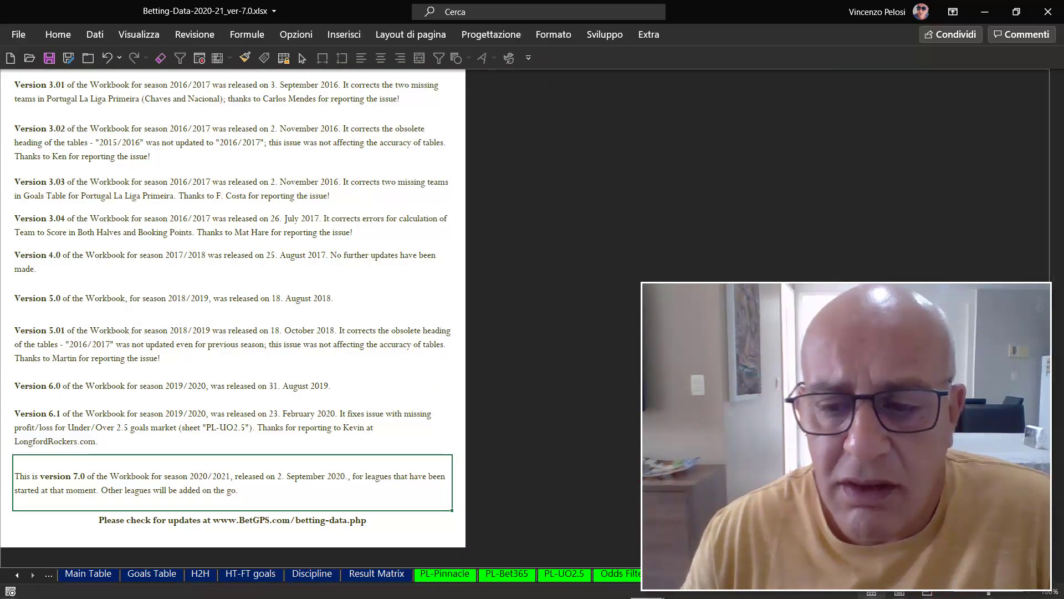
key(ctrl+Page_Up)
key(ctrl+Page_Down)
key(ctrl+Page_Down)
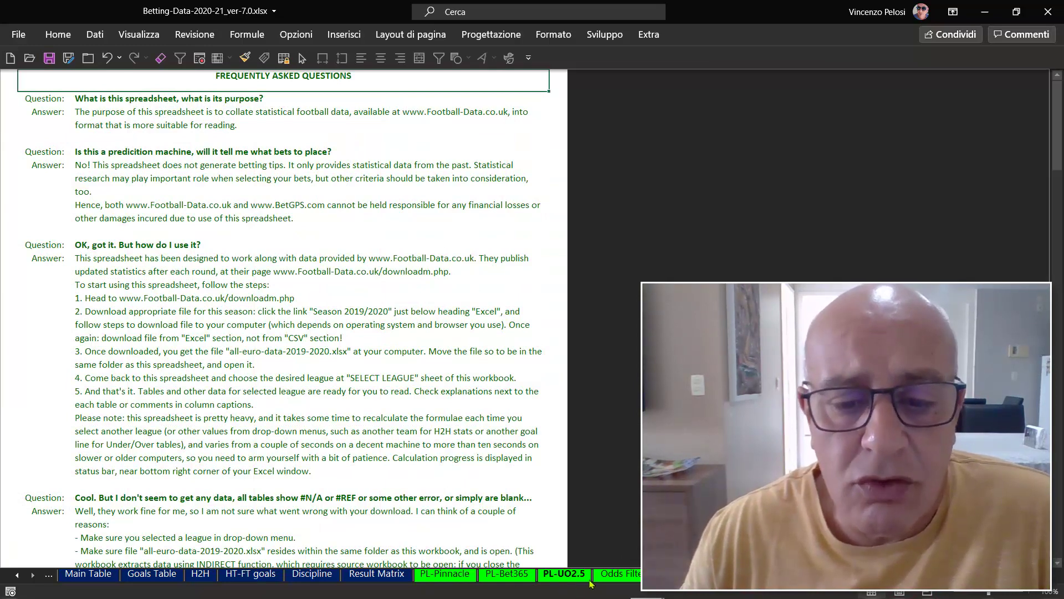
click(627, 578)
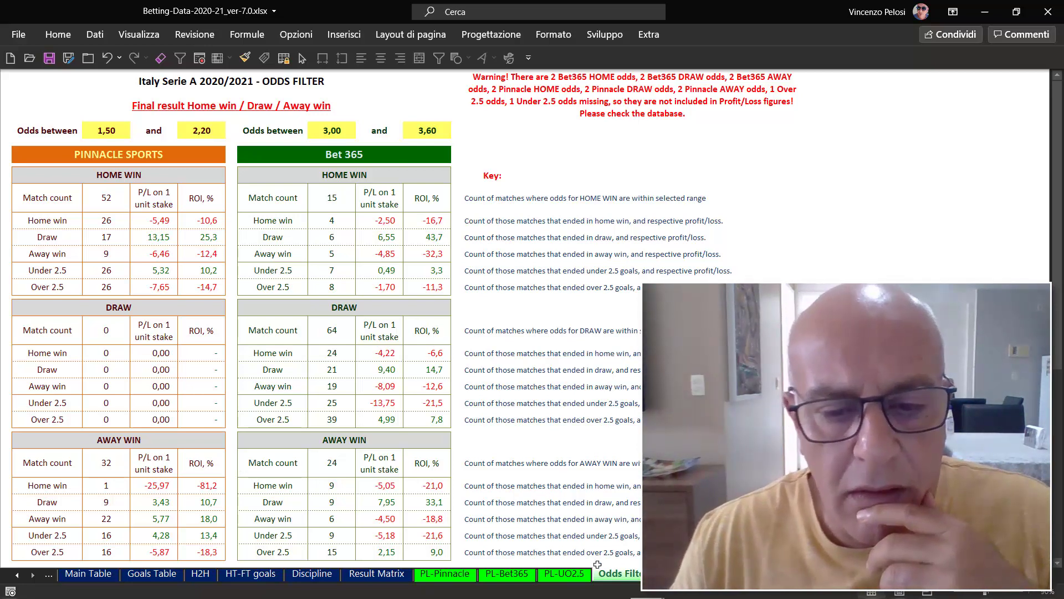
click(614, 587)
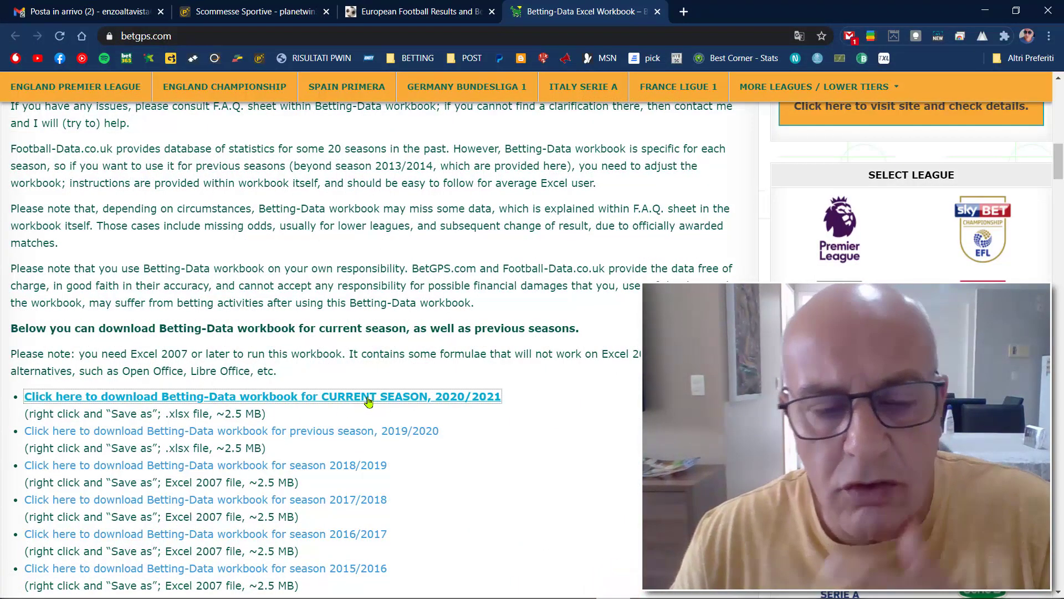
click(406, 12)
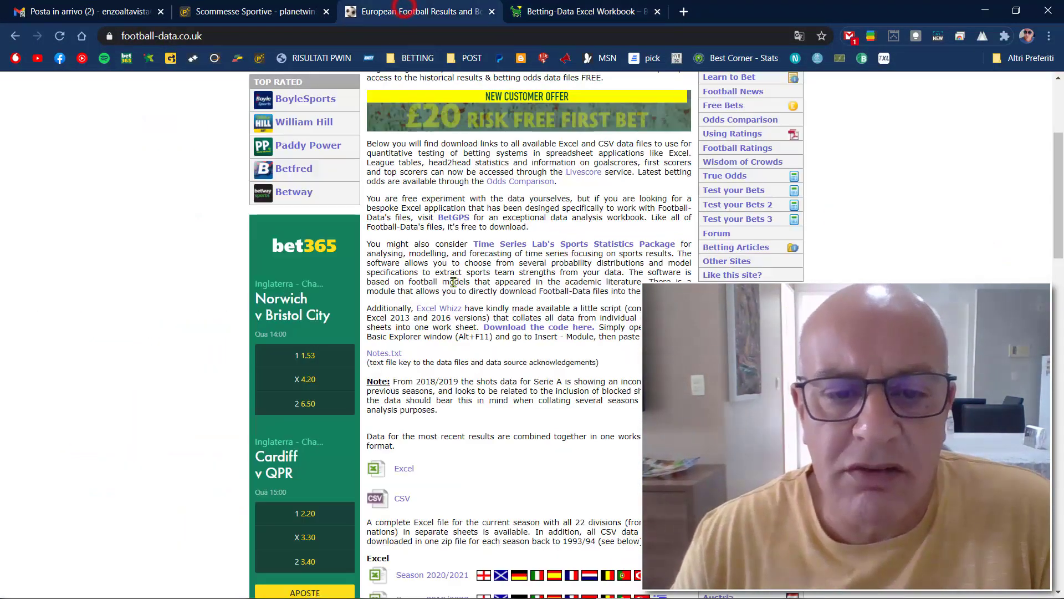
scroll(437, 302, down, 7)
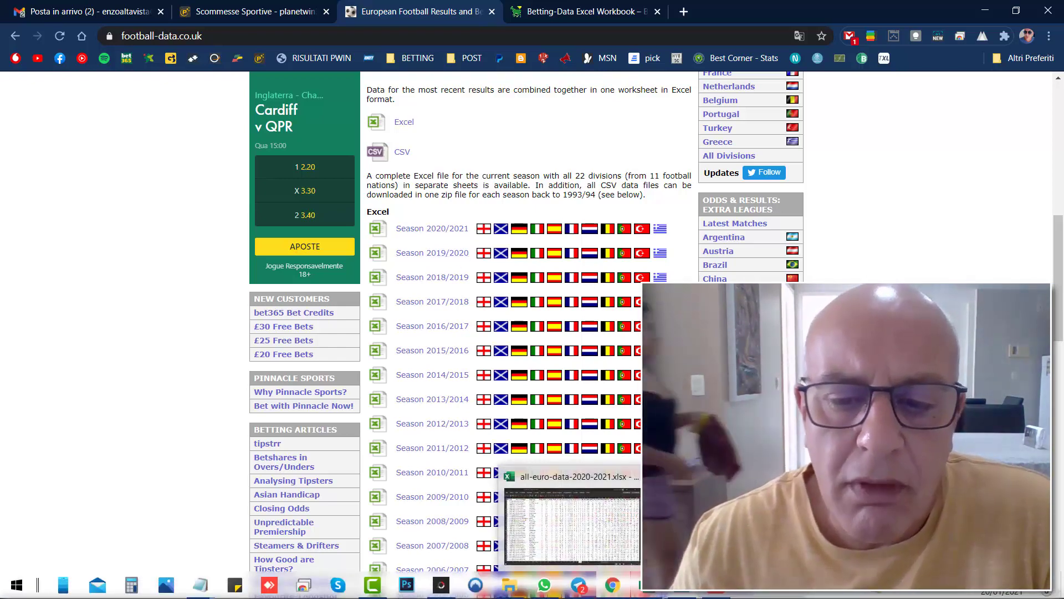
click(715, 527)
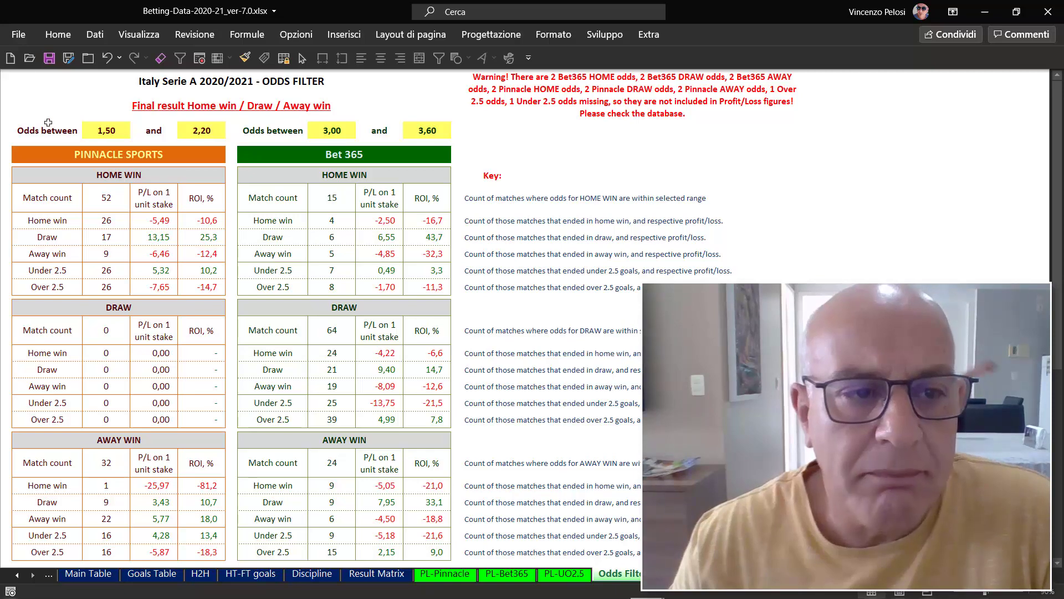
Pass through the Main Table and League Summary sheets to the SELECT LEAGUE welcome sheet
click(98, 574)
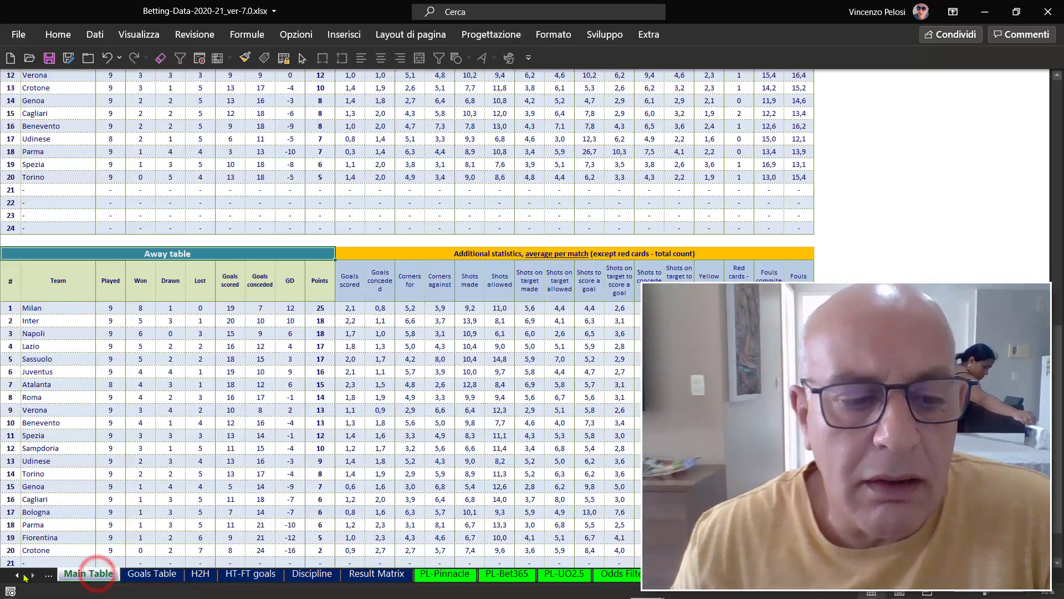
click(17, 574)
click(79, 576)
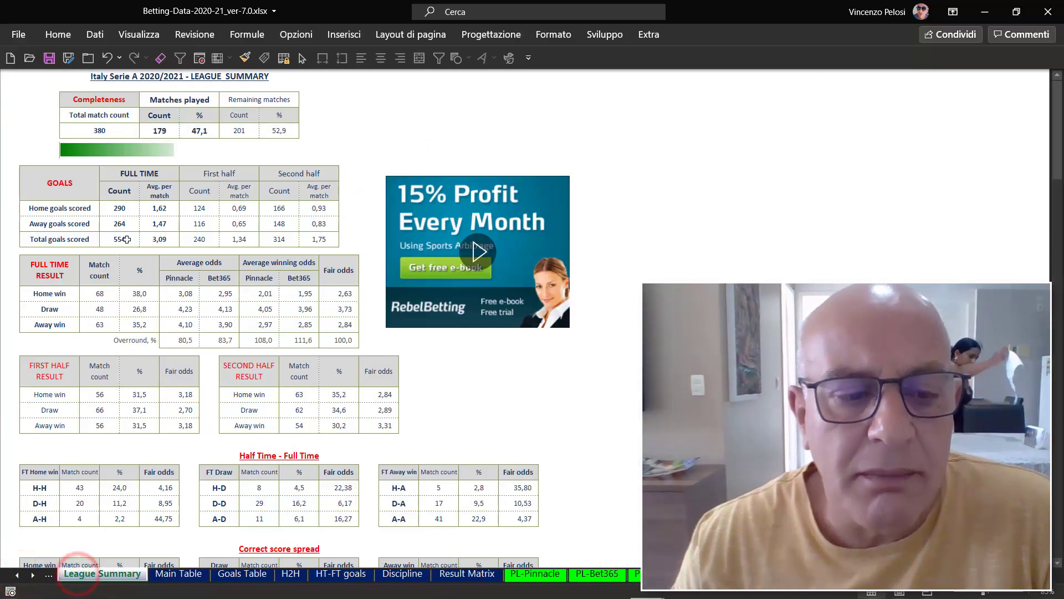
click(17, 575)
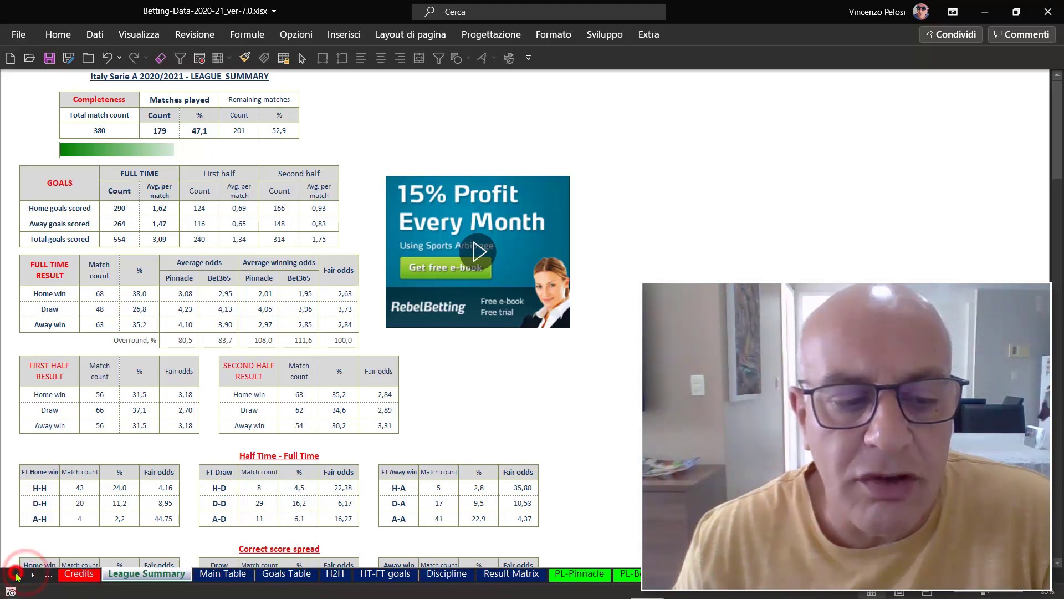
click(17, 574)
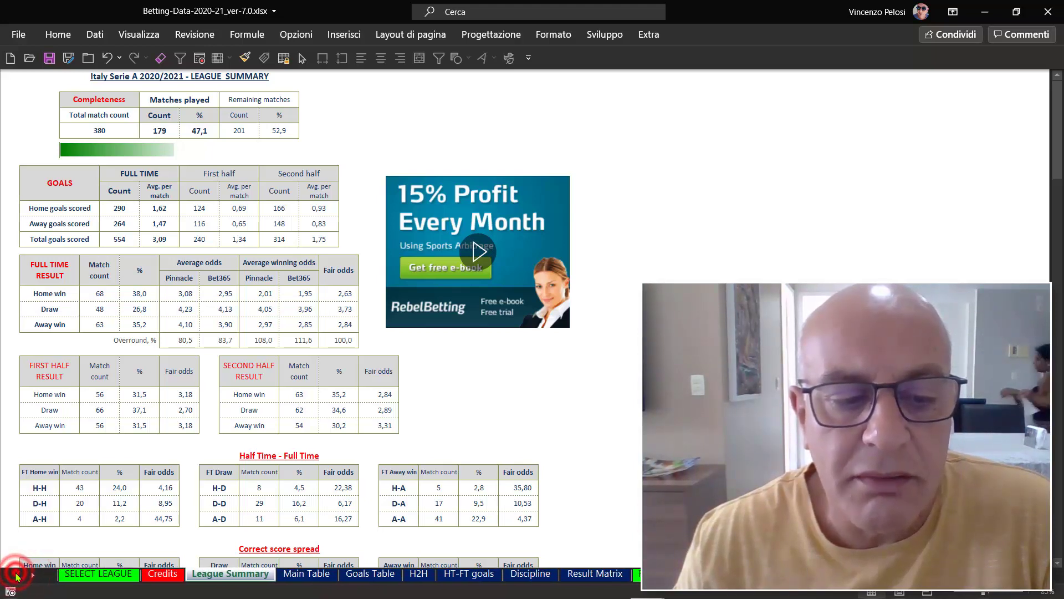
click(88, 573)
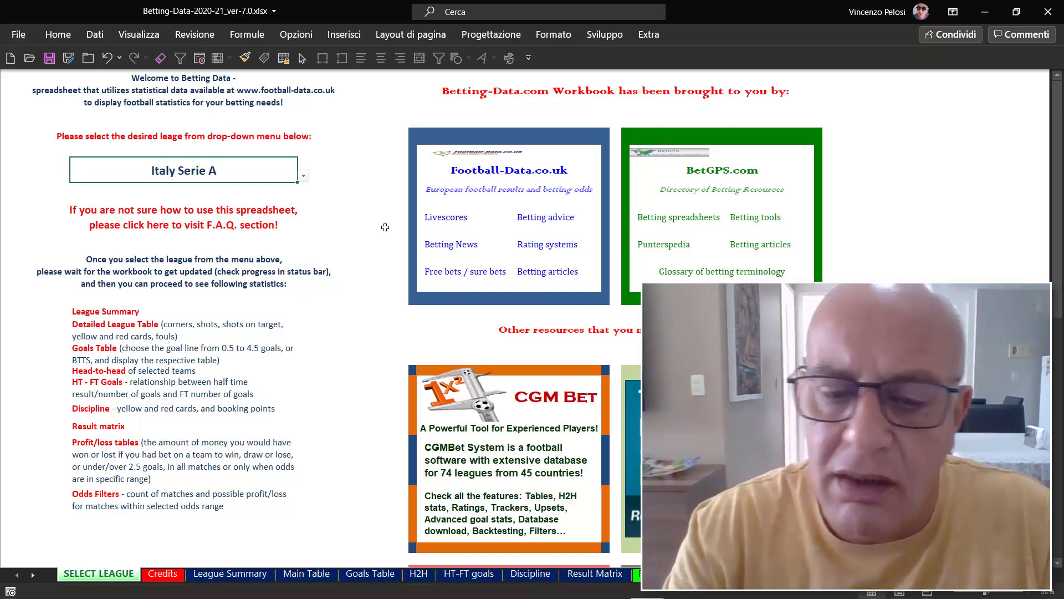
Open the H2H sheet comparing Inter at home with Juventus away
click(420, 572)
scroll(270, 221, up, 3)
scroll(270, 221, up, 2)
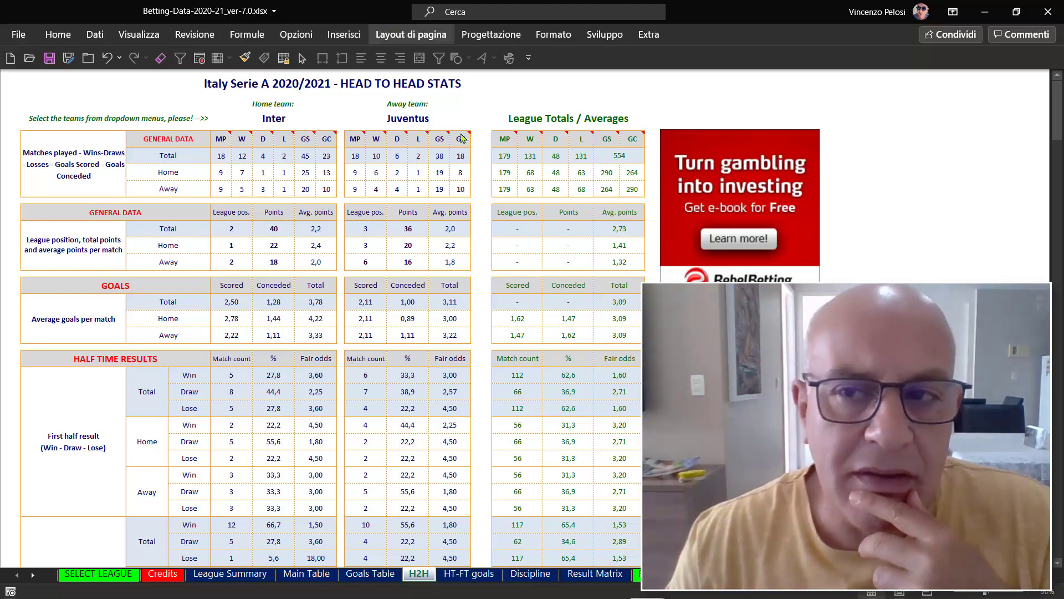
Minimize Excel and follow the Extra Leagues Latest Matches link on football-data.co.uk
click(986, 12)
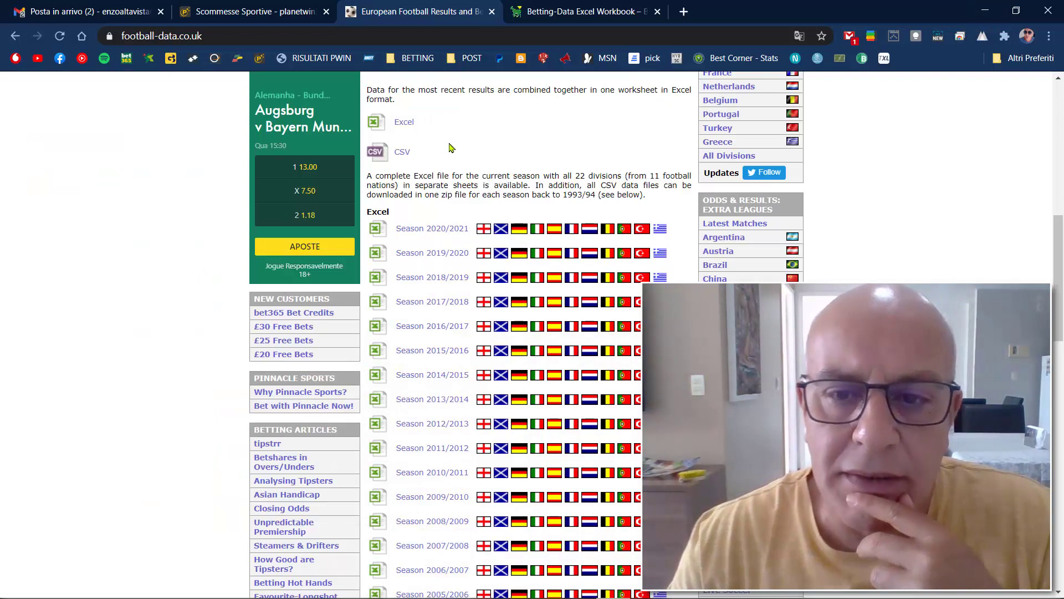
scroll(898, 230, up, 1)
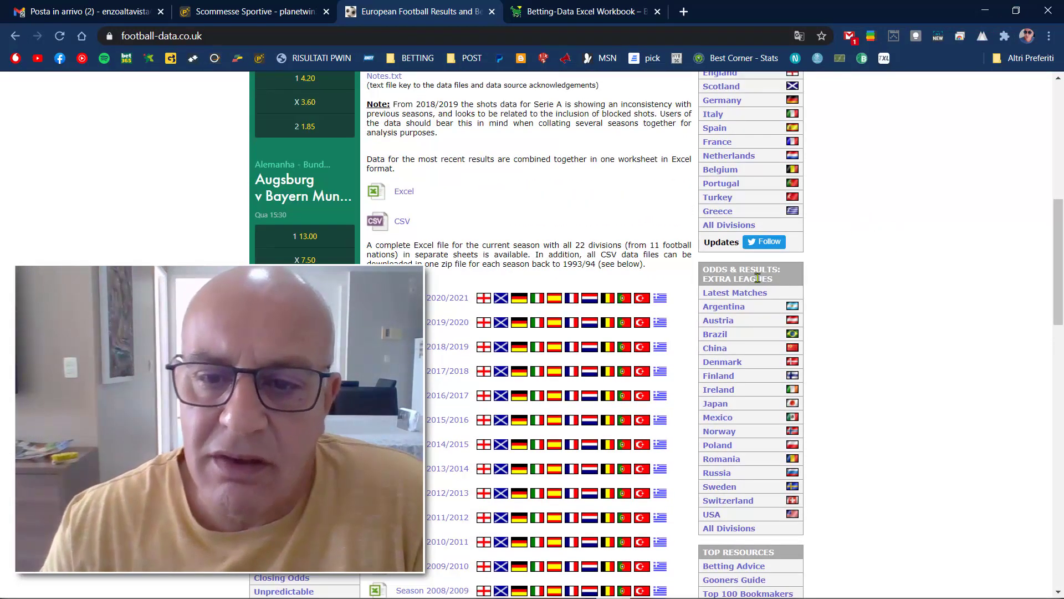
click(723, 294)
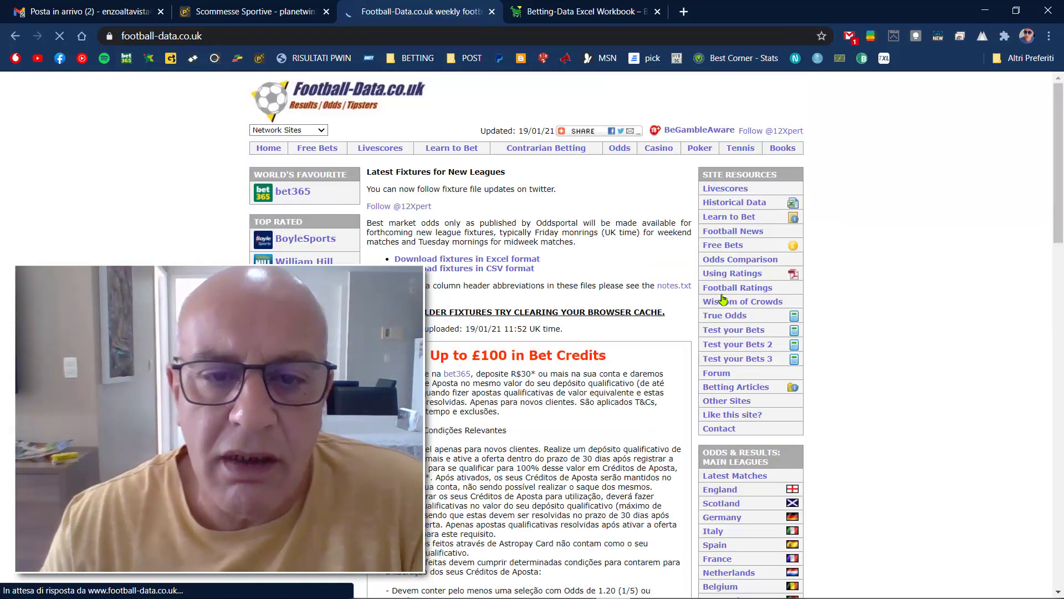
scroll(611, 316, down, 1)
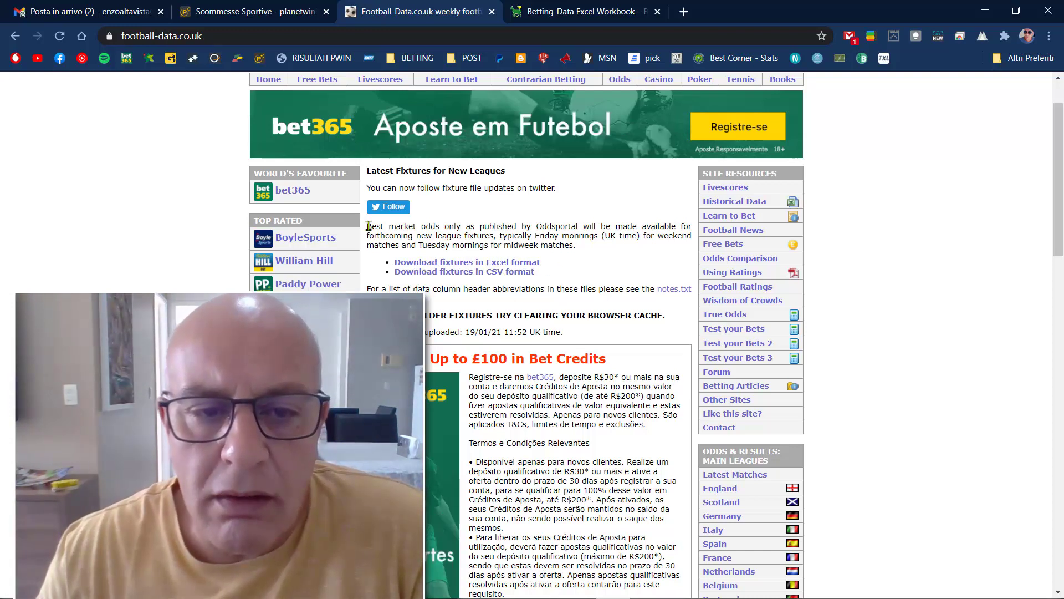
drag(368, 226, 564, 246)
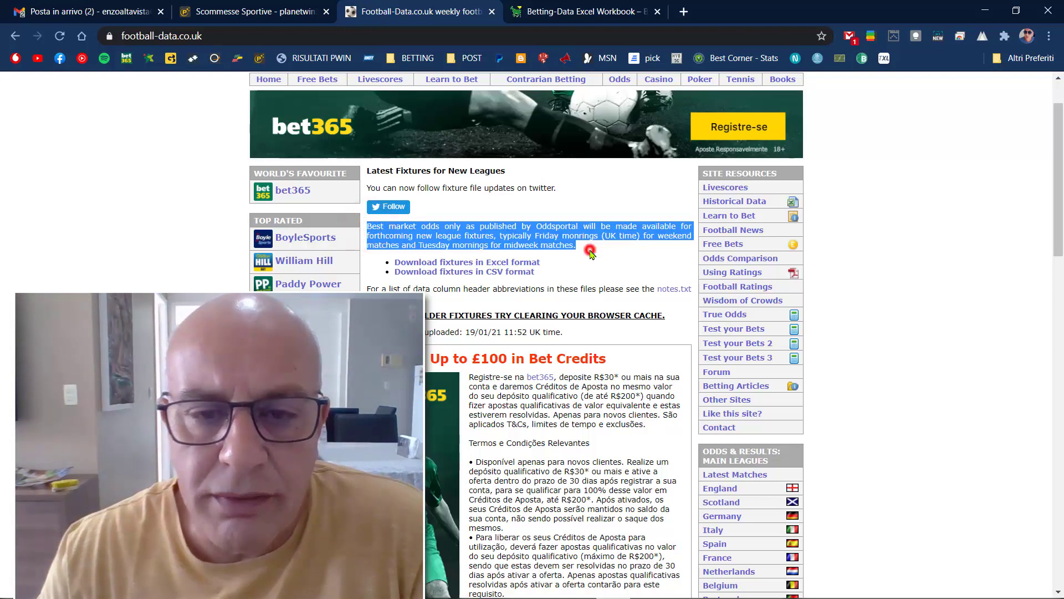
click(591, 252)
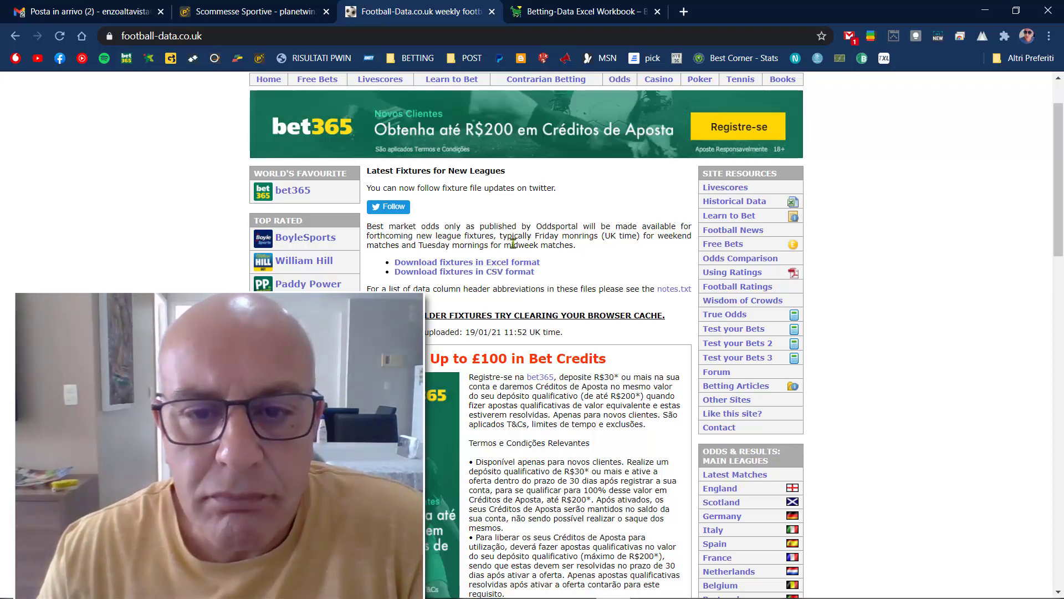
scroll(532, 244, up, 1)
scroll(571, 250, down, 1)
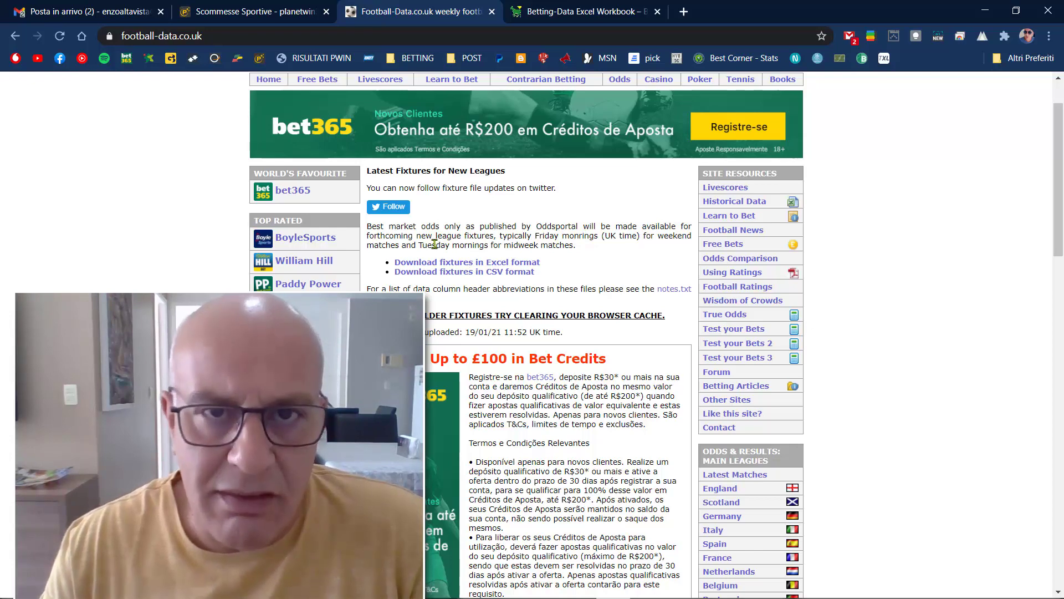
Save the Excel-format new-league fixtures download into the DATA SOCCER folder
click(459, 264)
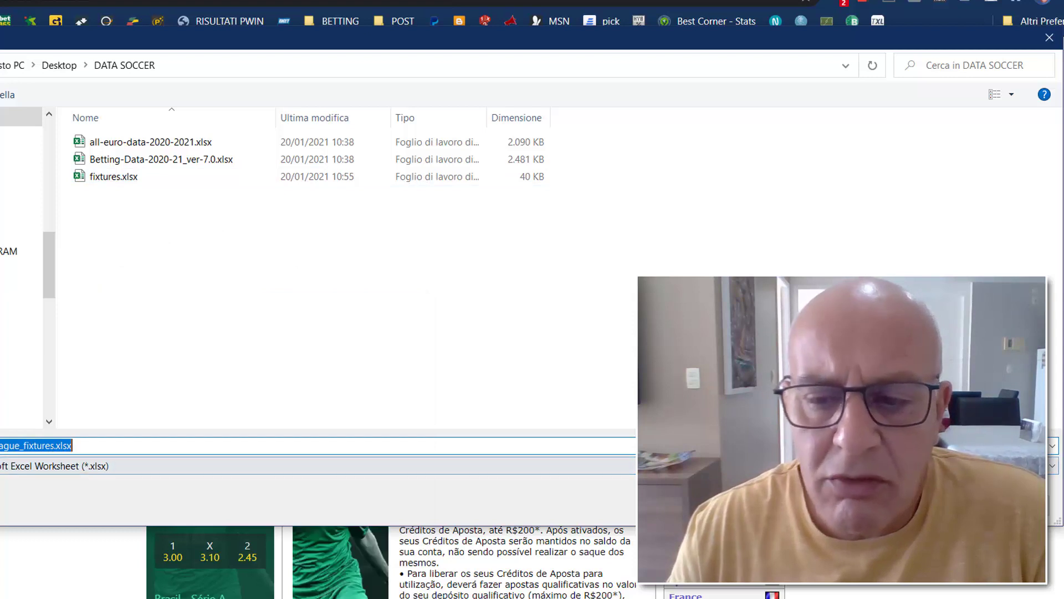
key(Return)
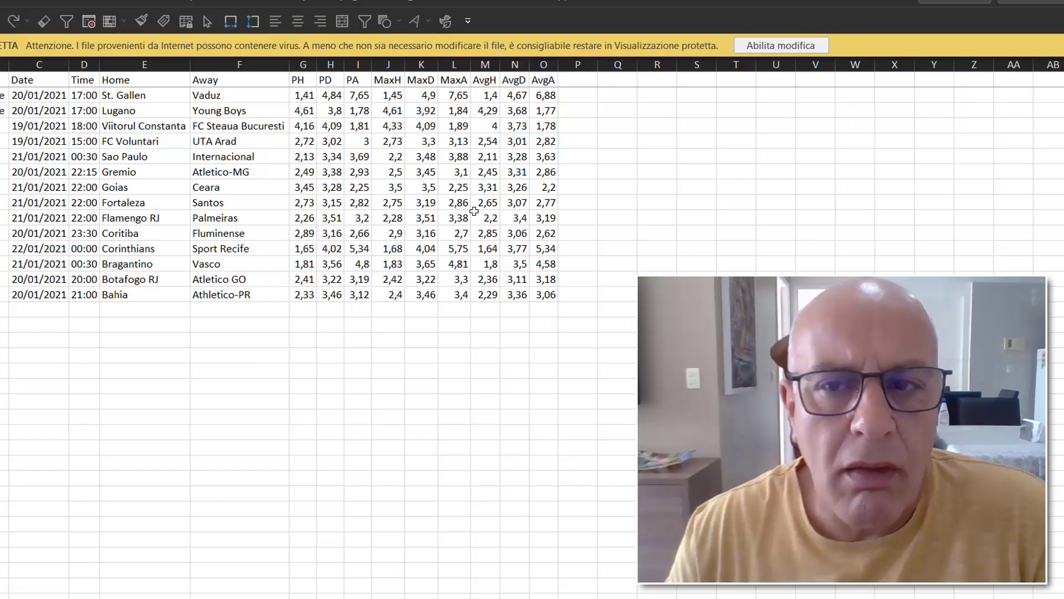
Enable editing, autofit the Date column C, then save and close new_league_fixtures.xlsx
click(769, 48)
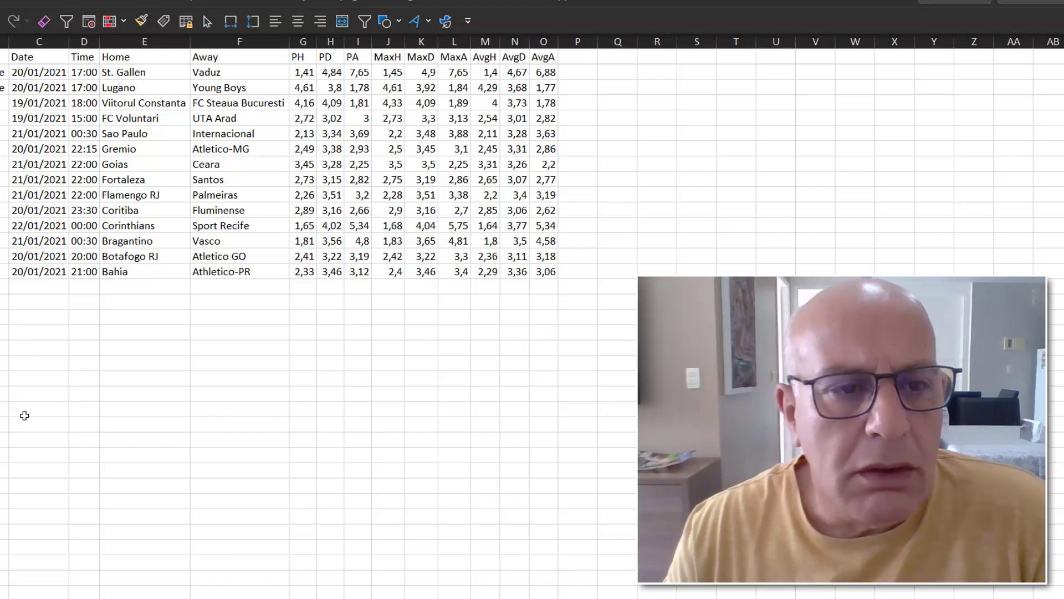
double_click(70, 45)
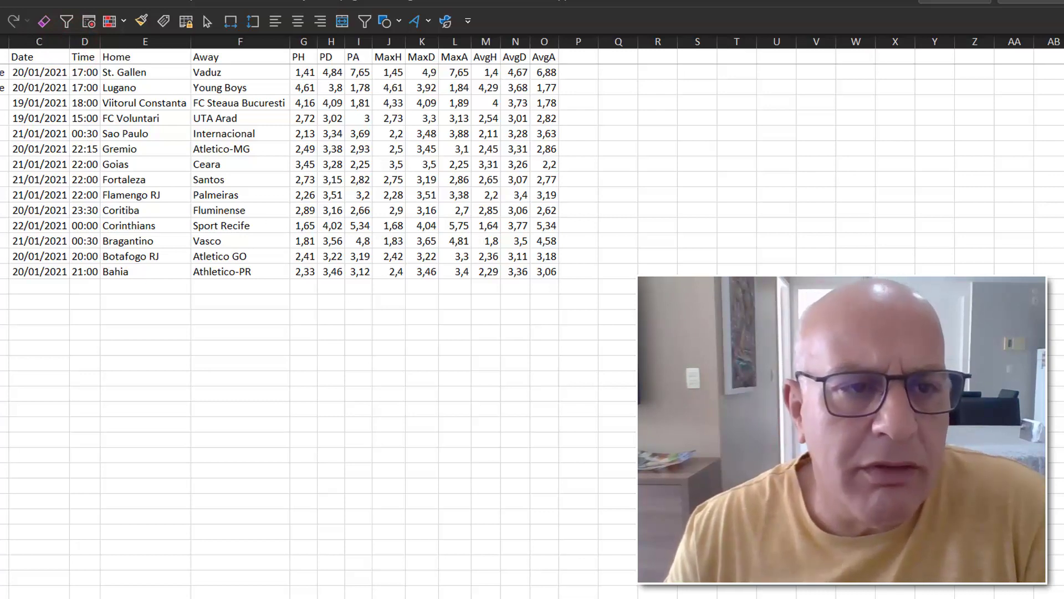
key(ctrl+w)
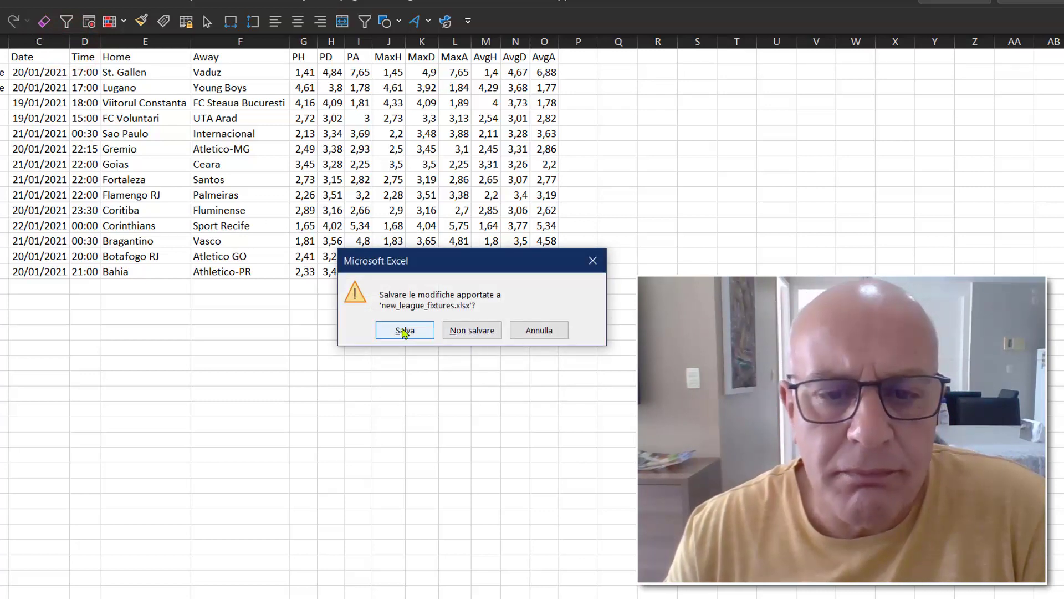
click(403, 330)
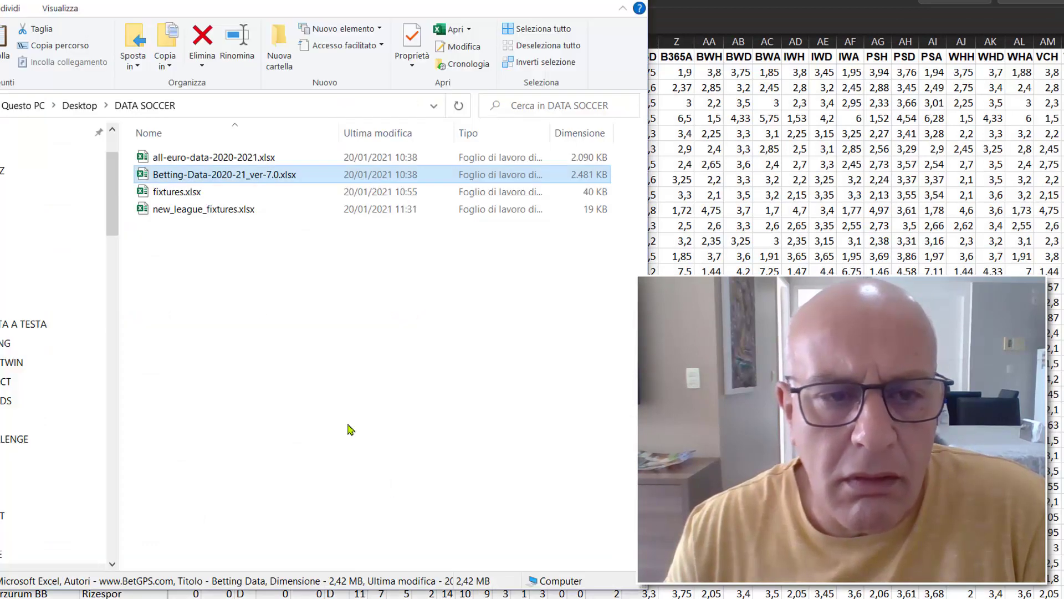
click(203, 195)
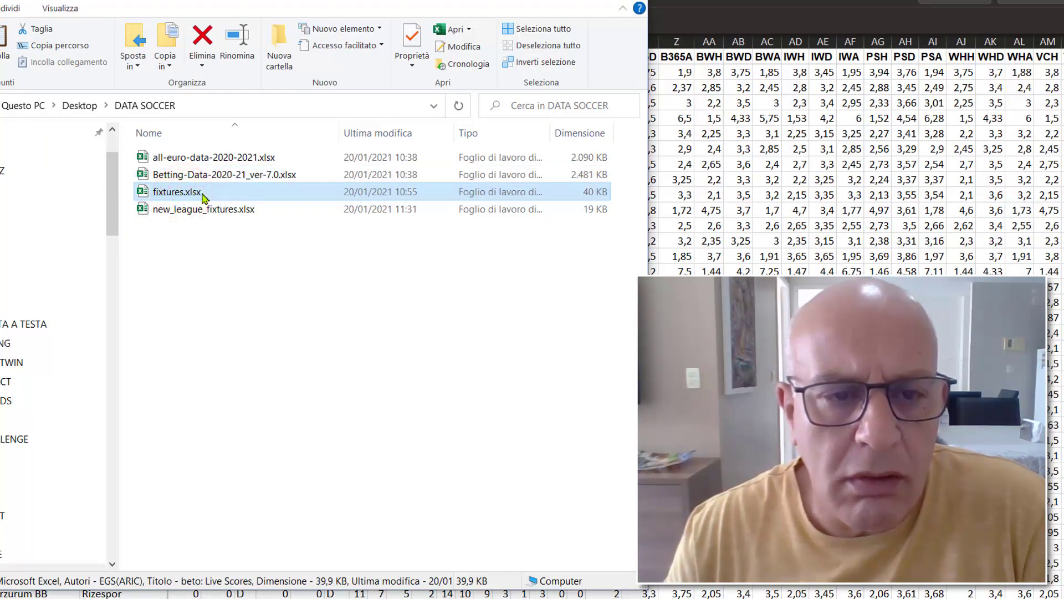
Open fixtures.xlsx from the DATA SOCCER folder in Excel
double_click(203, 195)
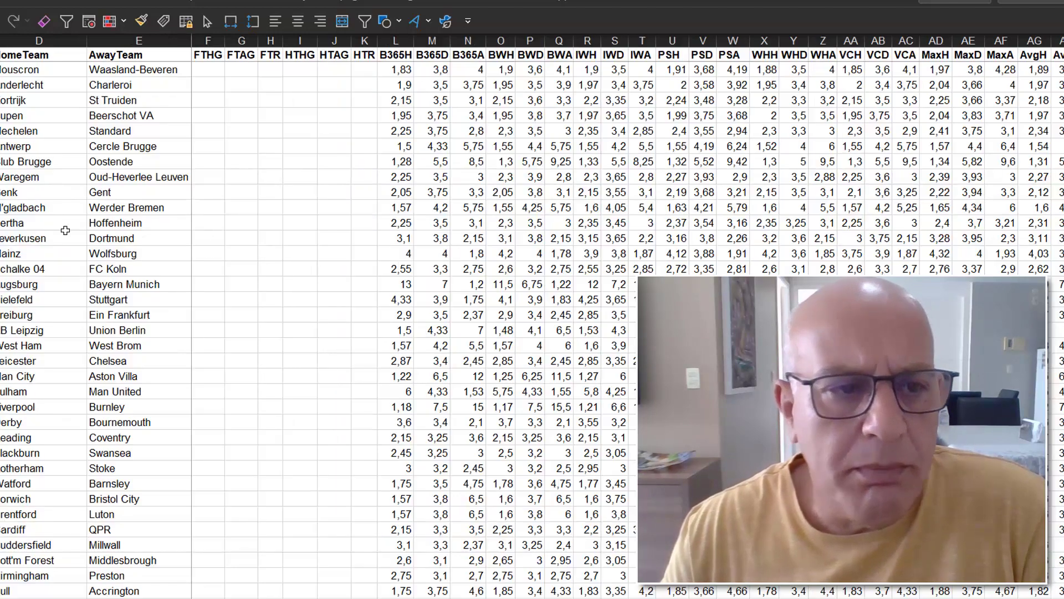
scroll(78, 142, down, 1)
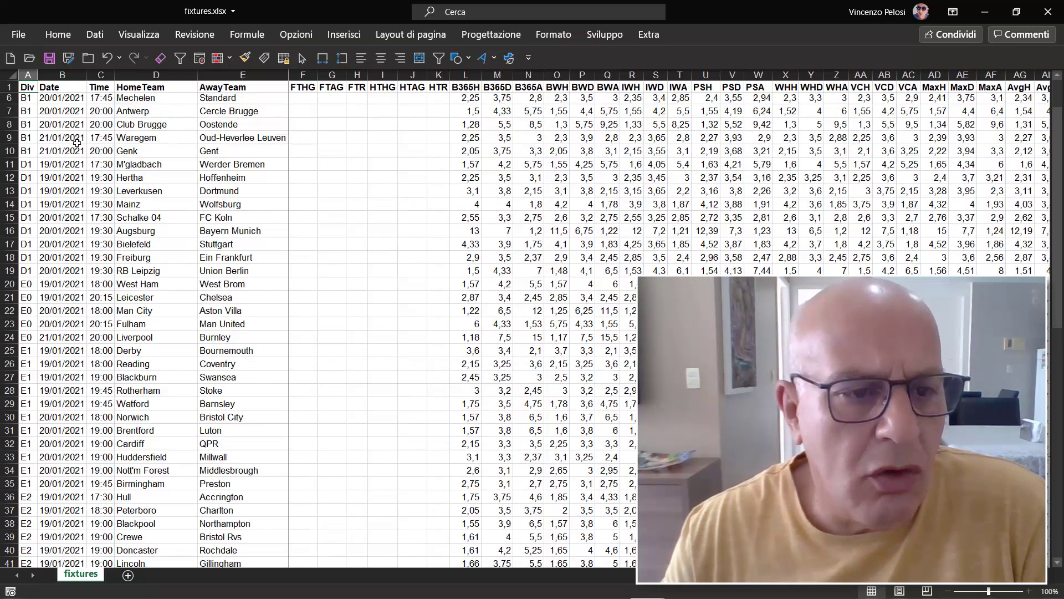
scroll(77, 142, down, 2)
scroll(77, 142, down, 1)
scroll(77, 141, down, 2)
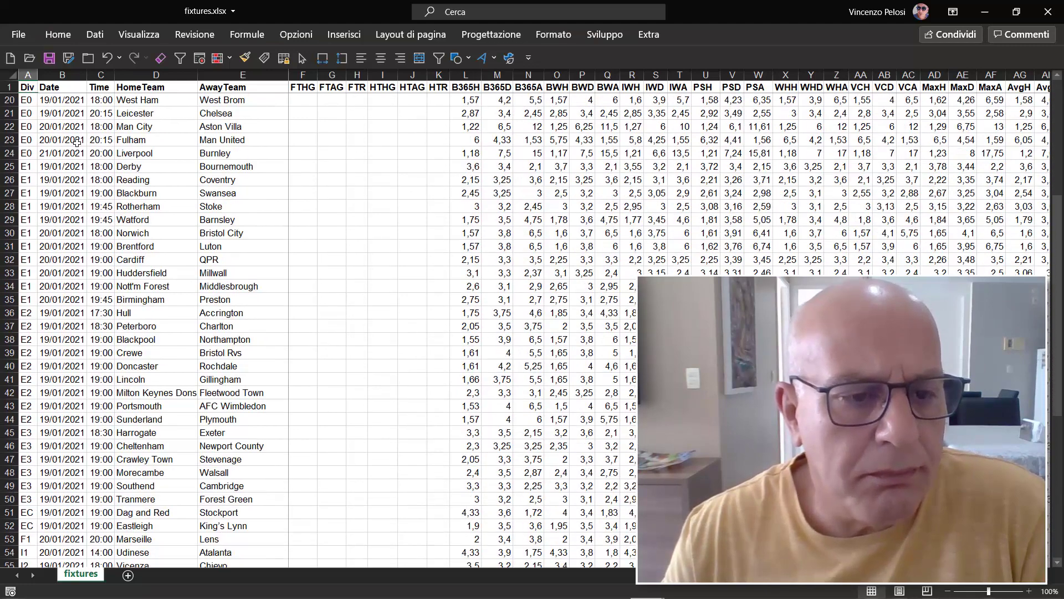
scroll(77, 142, down, 2)
scroll(77, 142, down, 1)
scroll(77, 143, down, 4)
scroll(77, 143, down, 2)
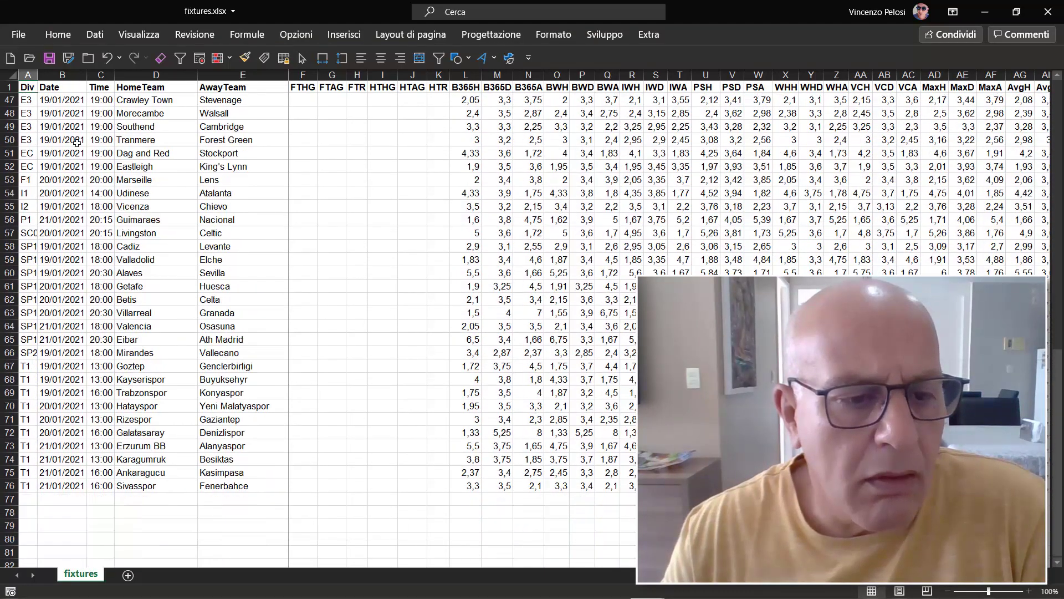
scroll(77, 143, down, 1)
scroll(77, 143, up, 3)
scroll(77, 142, up, 13)
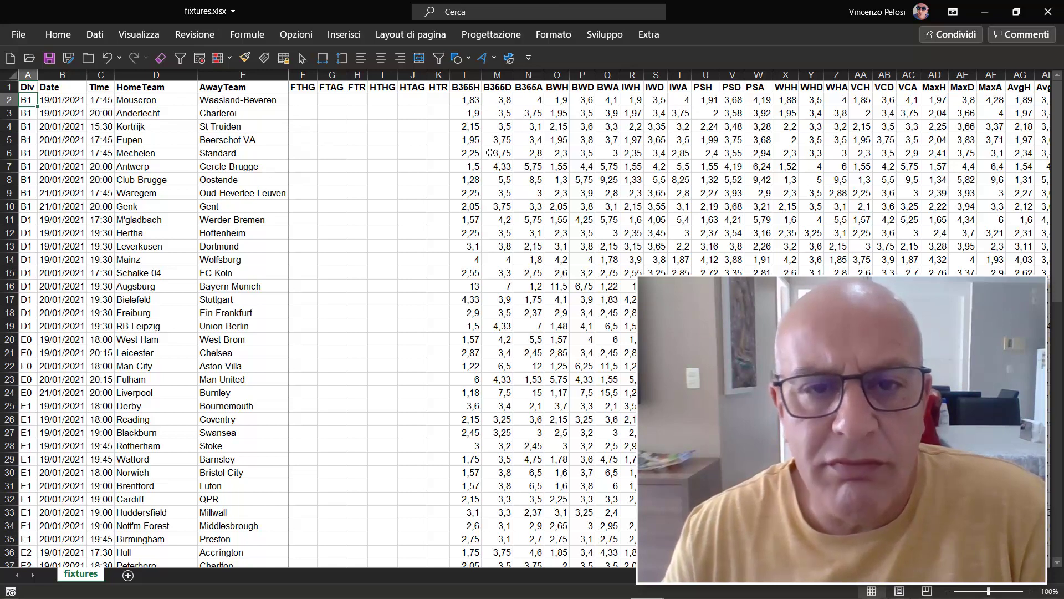
drag(470, 102, 528, 106)
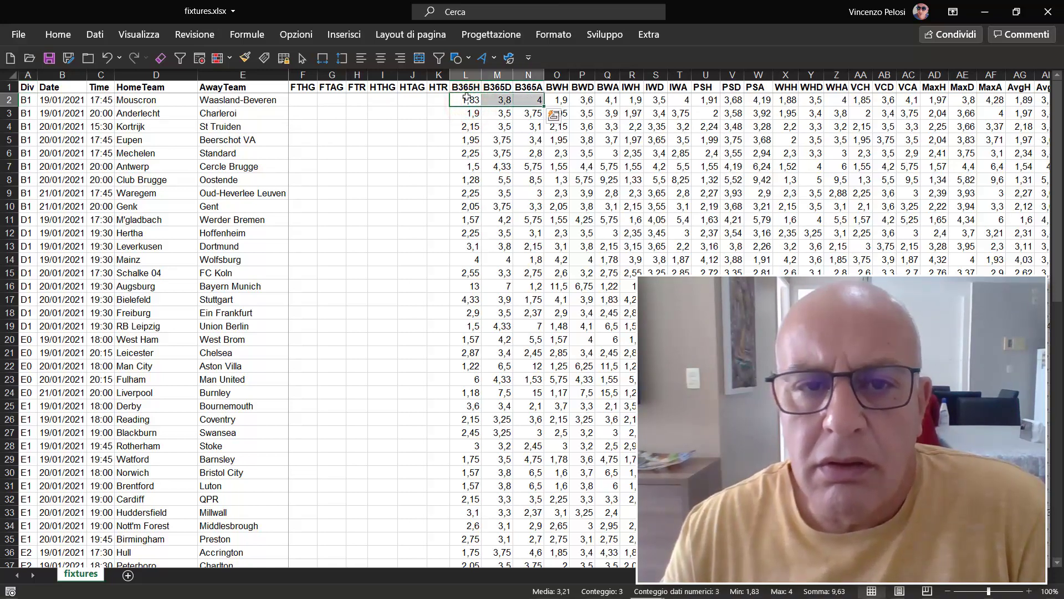
click(555, 87)
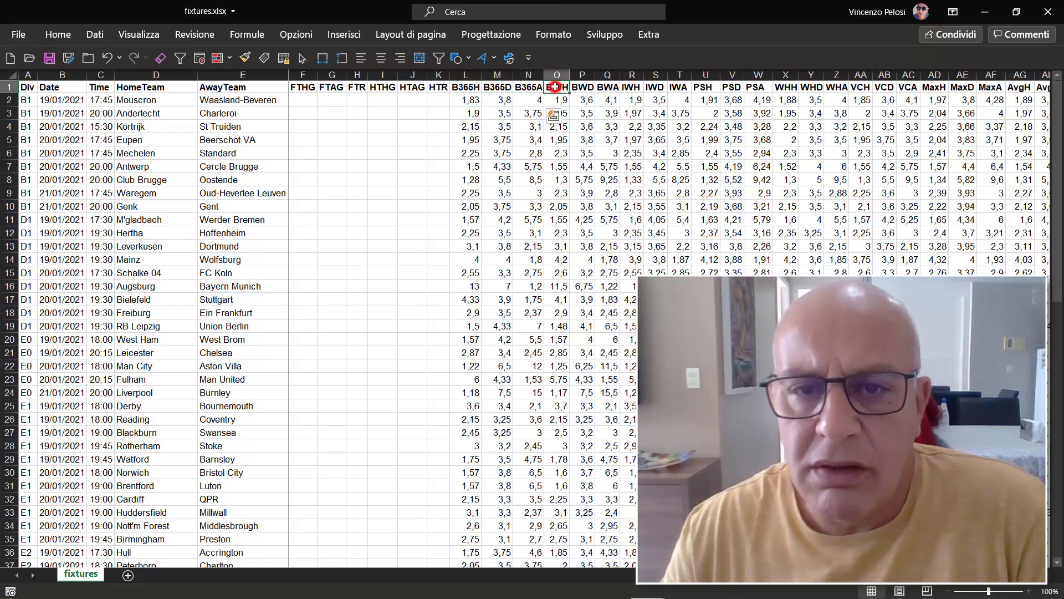
click(703, 87)
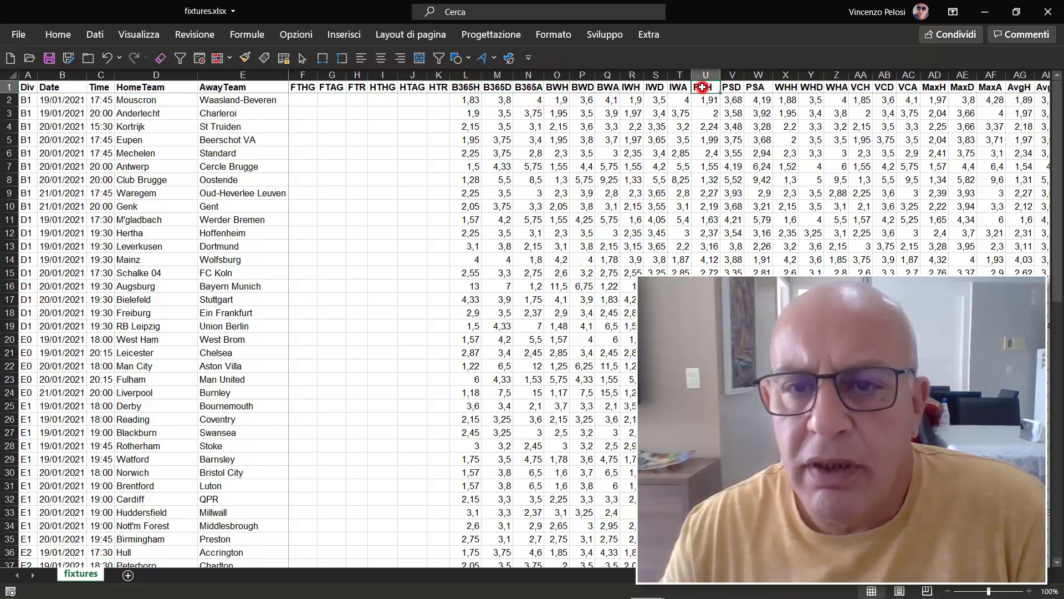
drag(703, 87, 759, 87)
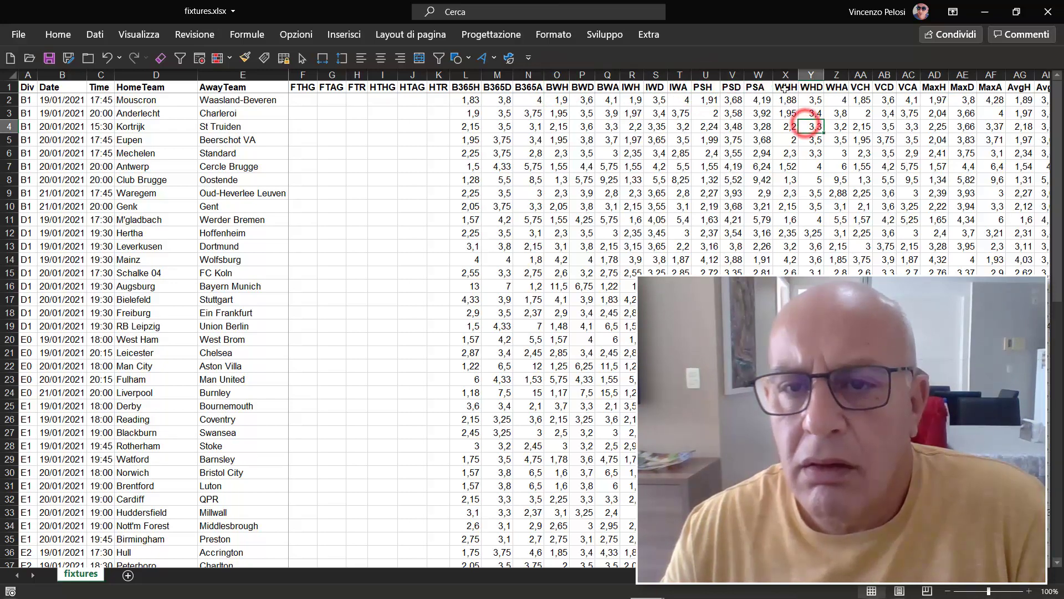
drag(785, 87, 908, 87)
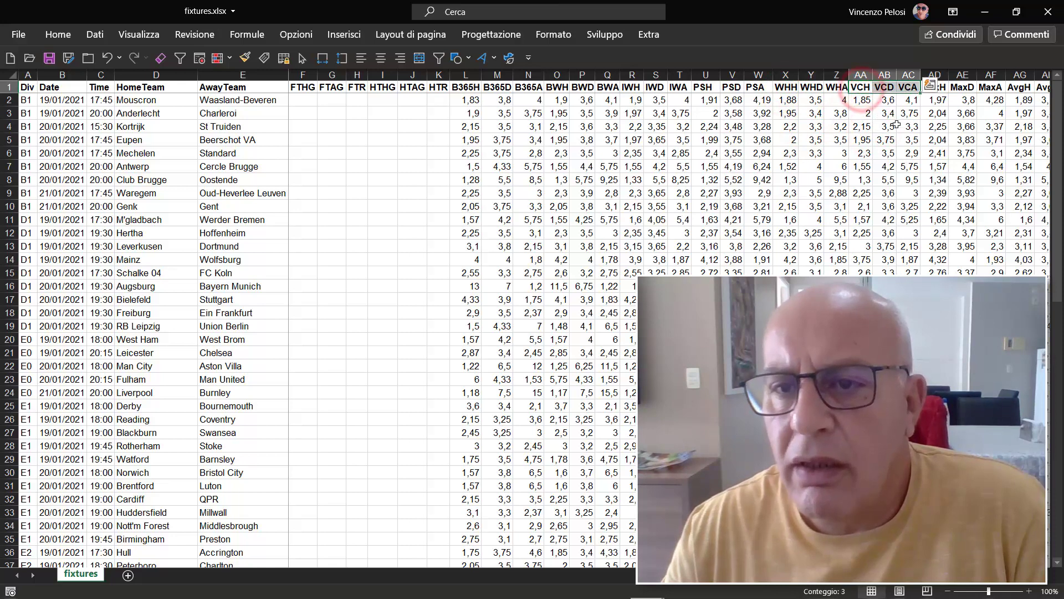
click(934, 88)
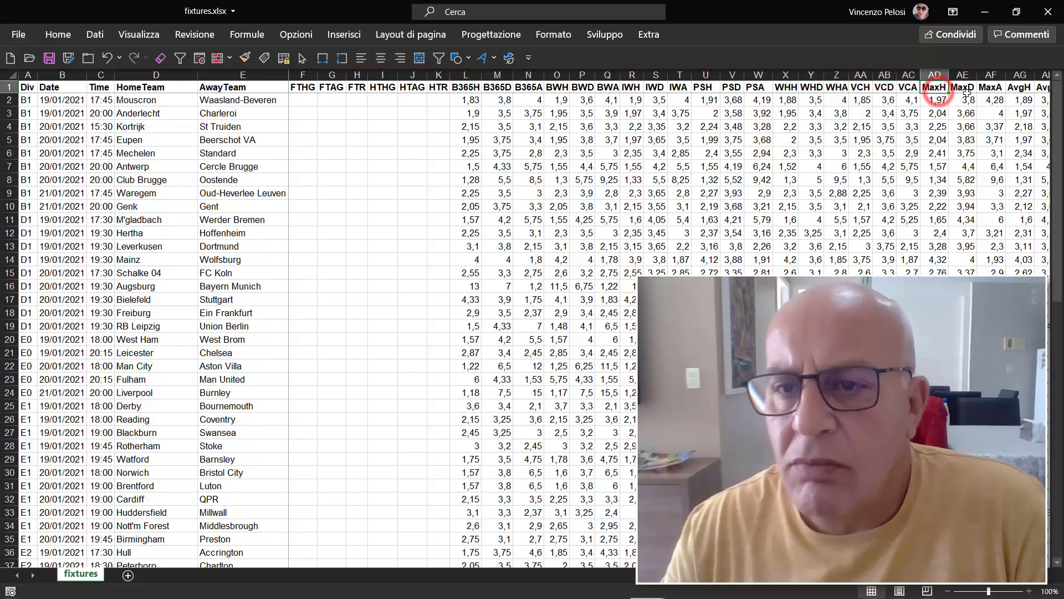
click(933, 90)
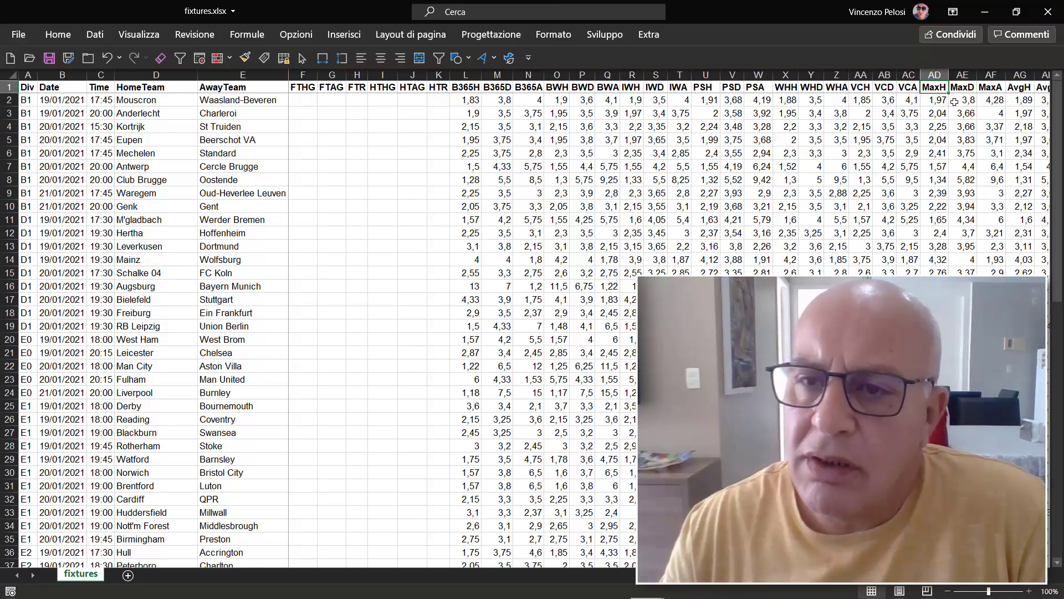
click(962, 89)
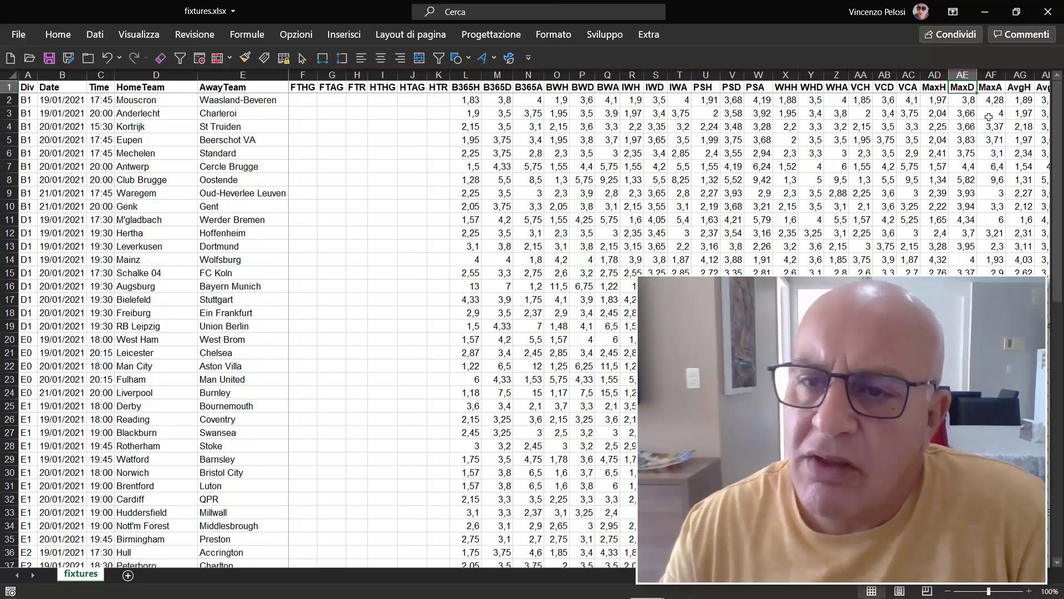
click(989, 87)
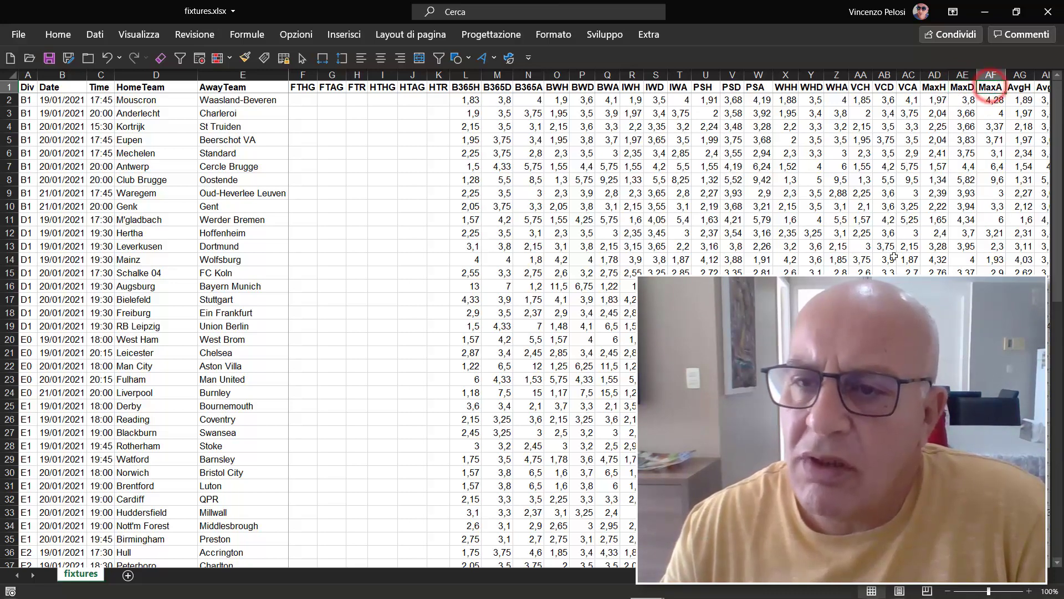
scroll(554, 222, right, 3)
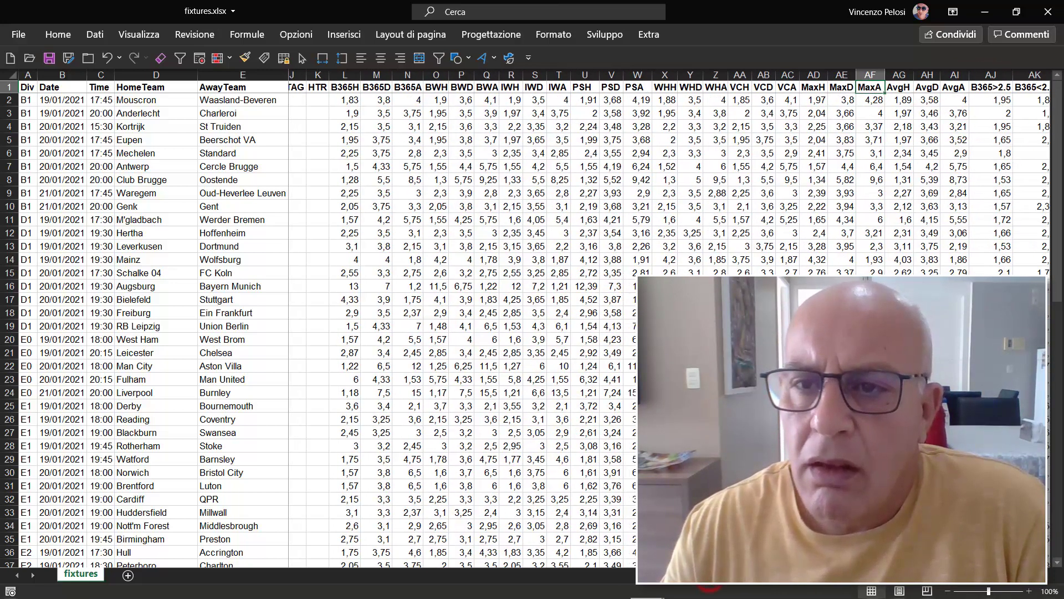
scroll(554, 221, right, 3)
click(799, 98)
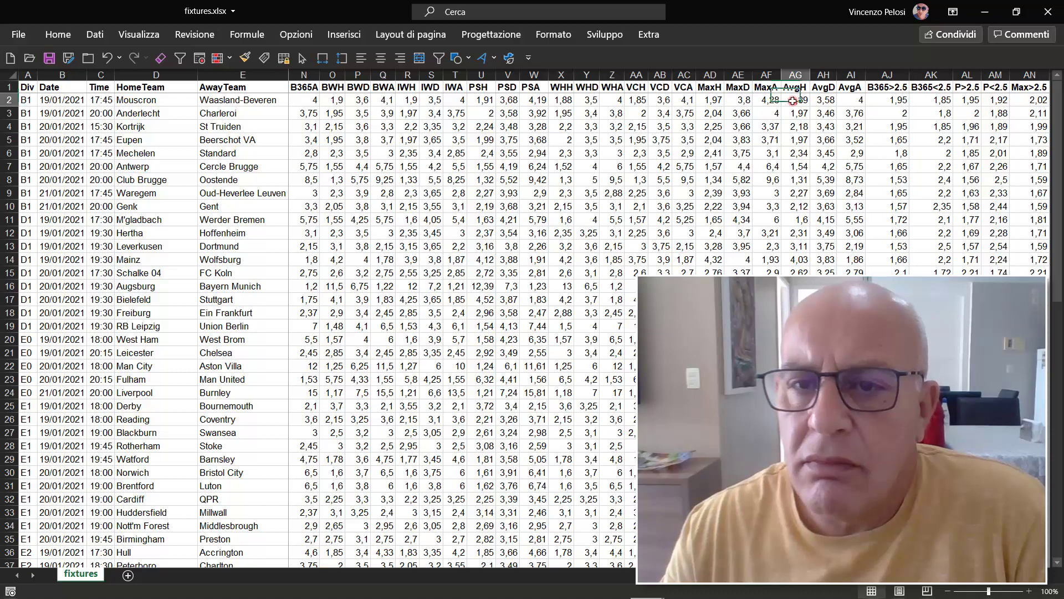
click(826, 99)
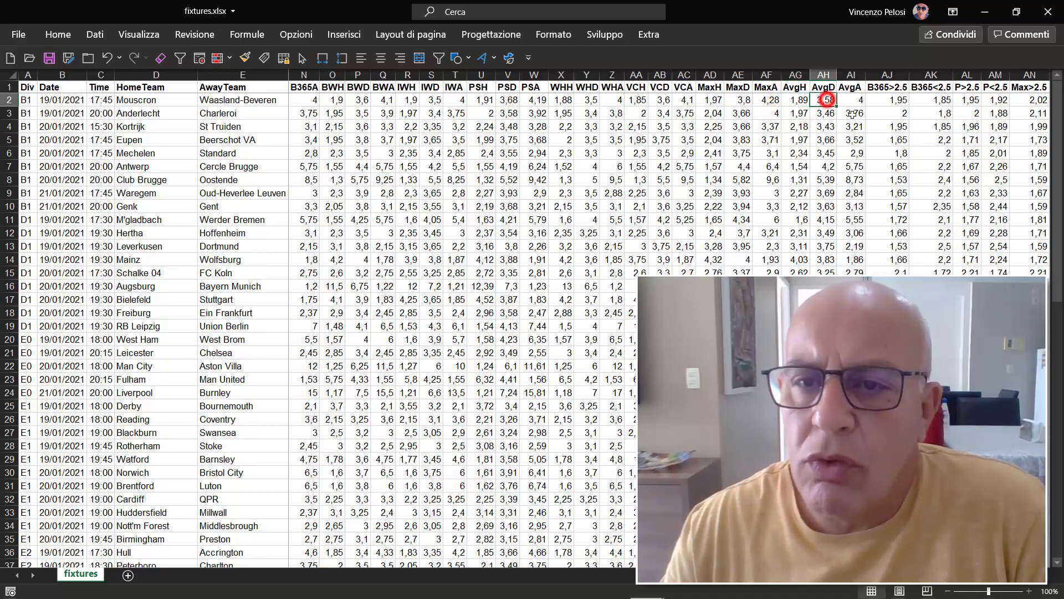
click(861, 103)
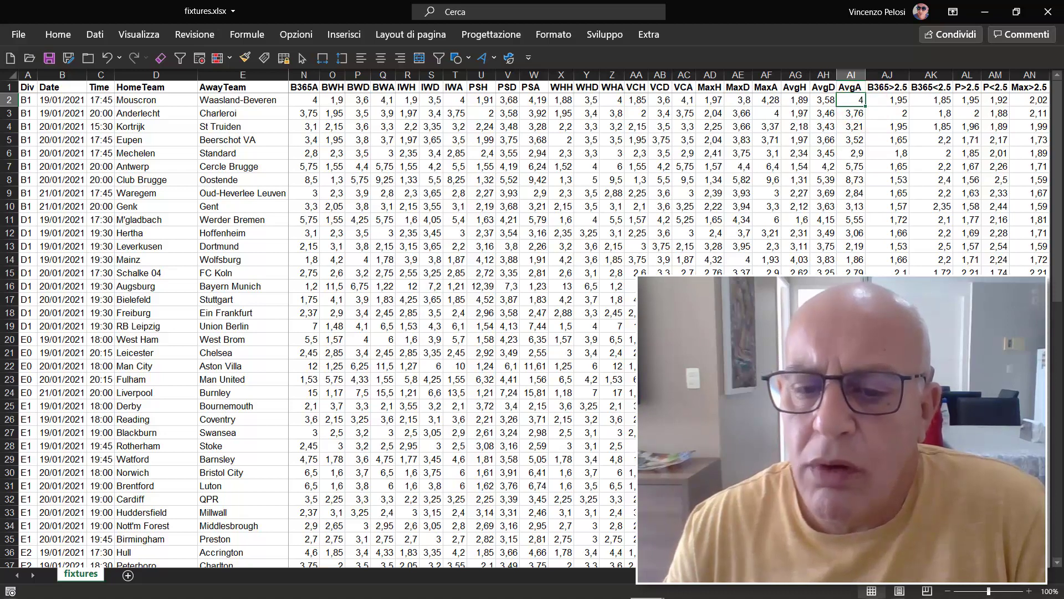
scroll(460, 316, right, 2)
scroll(460, 316, right, 3)
scroll(460, 316, right, 5)
scroll(460, 315, right, 2)
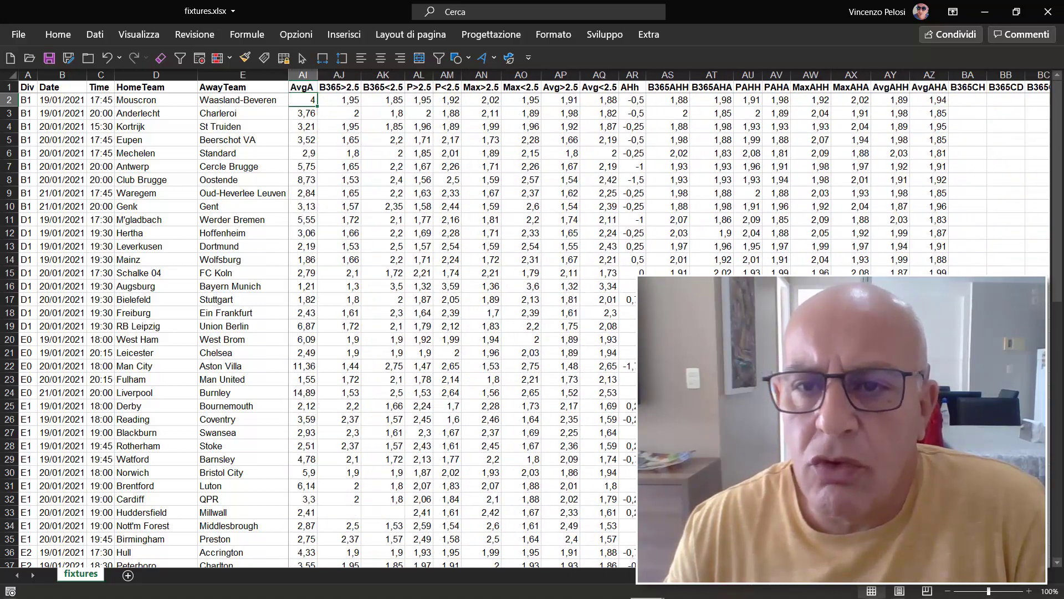
scroll(501, 151, right, 1)
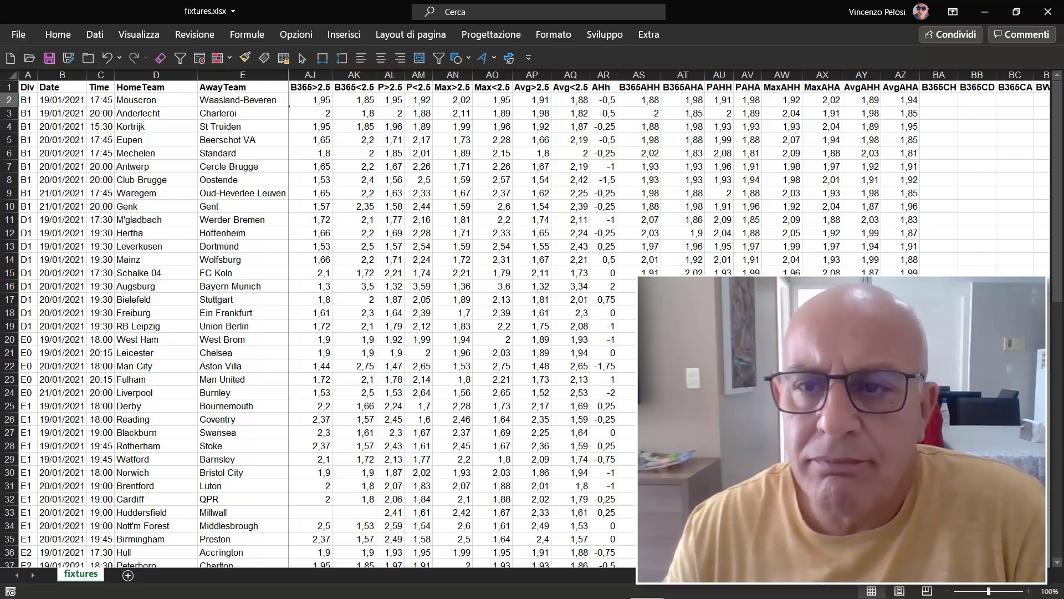
scroll(460, 316, left, 6)
scroll(460, 316, left, 8)
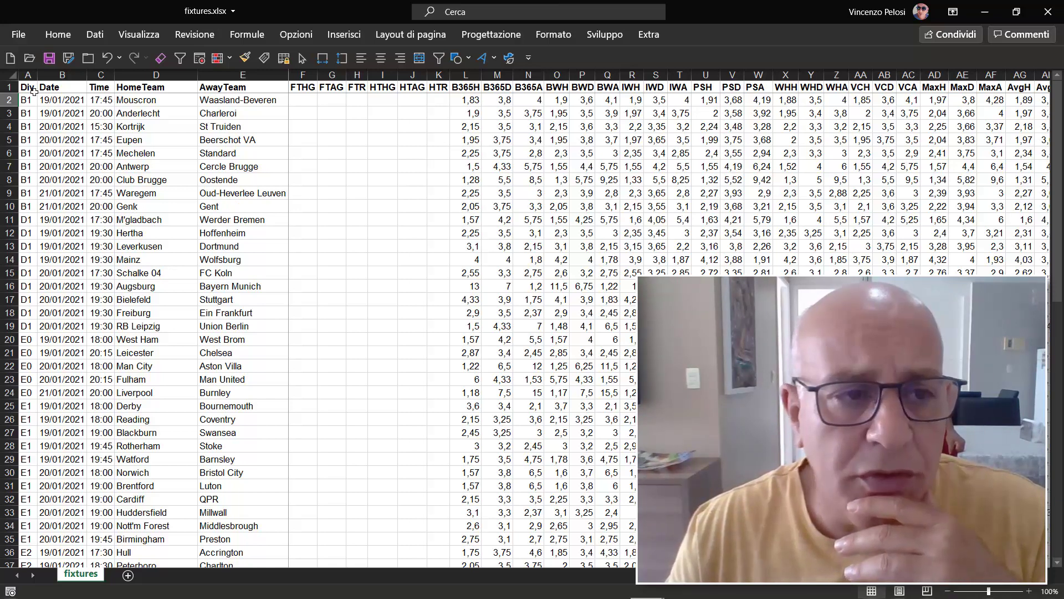
Select header cells A1 through CO1 (Div to AvgCAHA), then scroll back left
mouse_move(24, 88)
mouse_down()
mouse_move(904, 105)
mouse_move(1058, 88)
mouse_up()
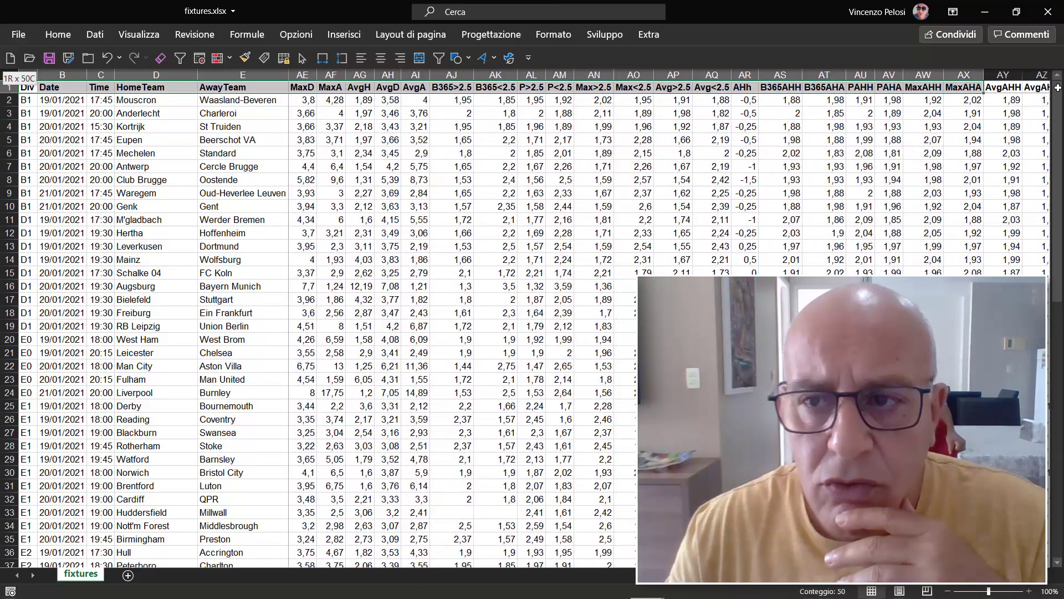
drag(1057, 88, 1058, 87)
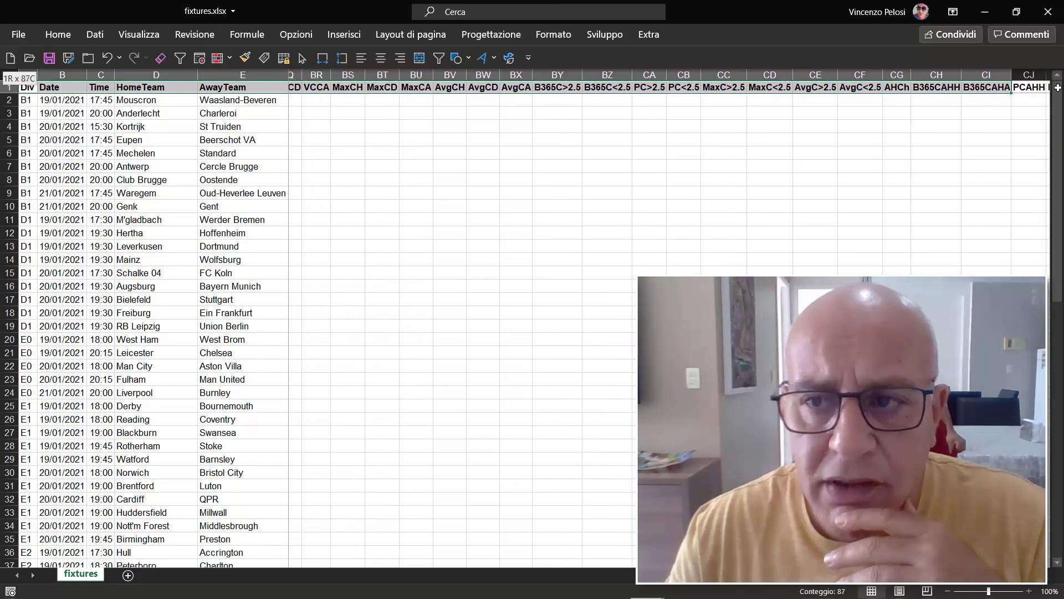
drag(1057, 88, 962, 89)
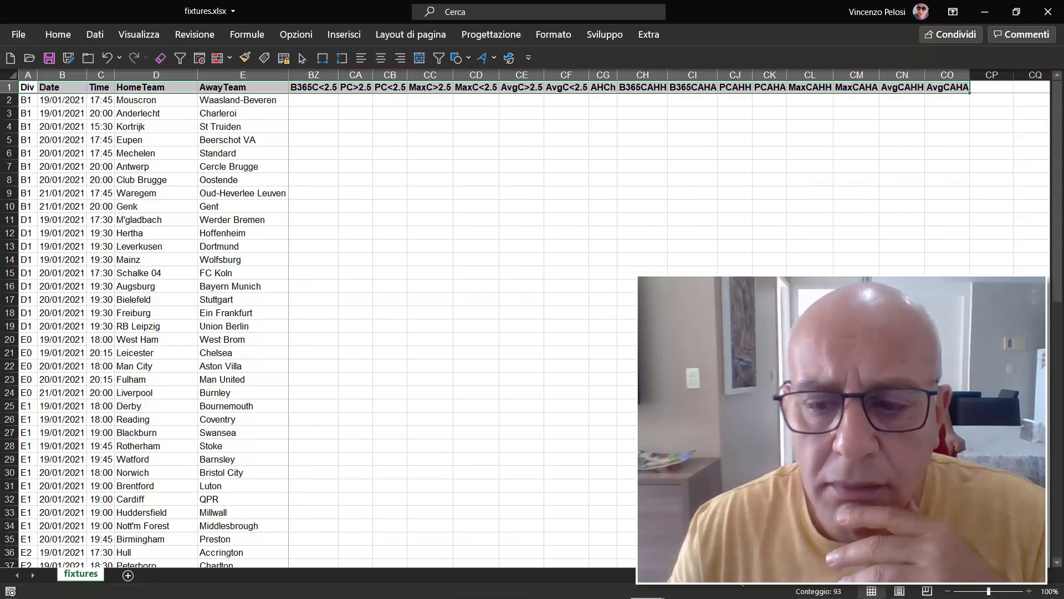
scroll(268, 217, left, 15)
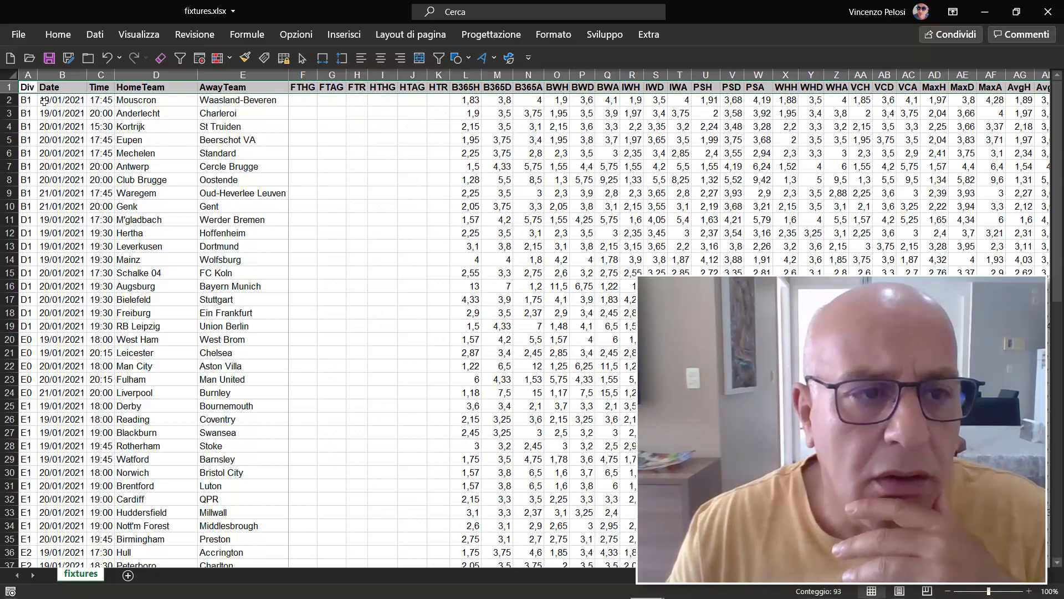
Add filter dropdowns to the header row and sort the fixtures by Date, oldest first
click(90, 35)
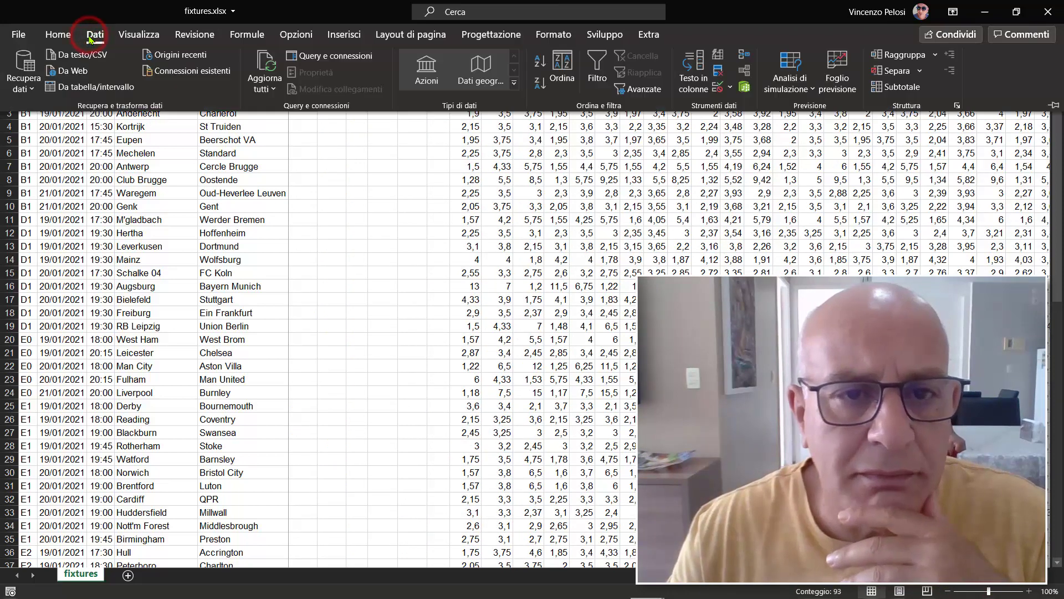
click(603, 68)
click(391, 207)
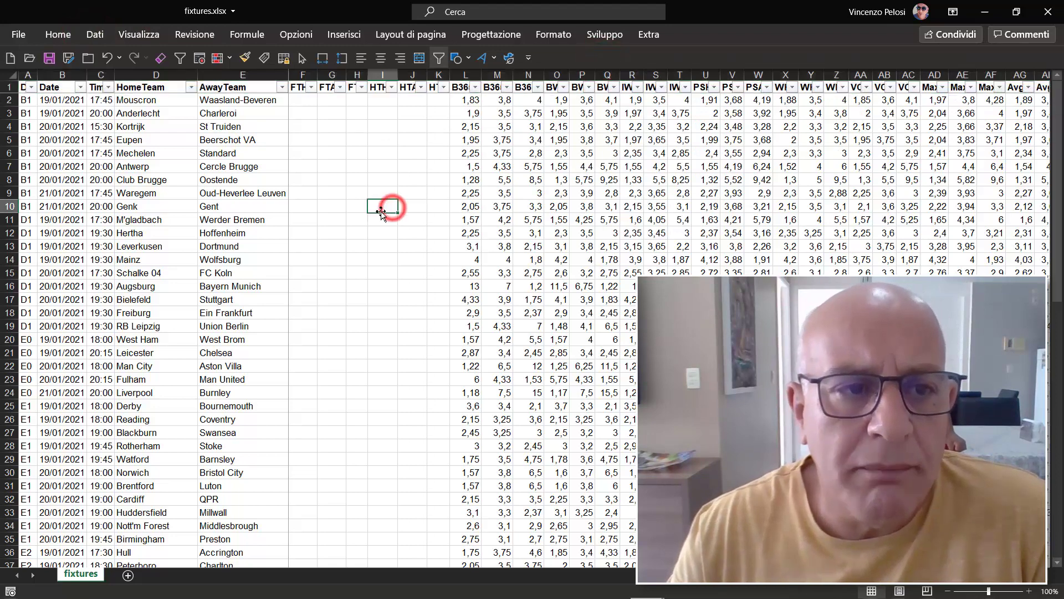
click(79, 88)
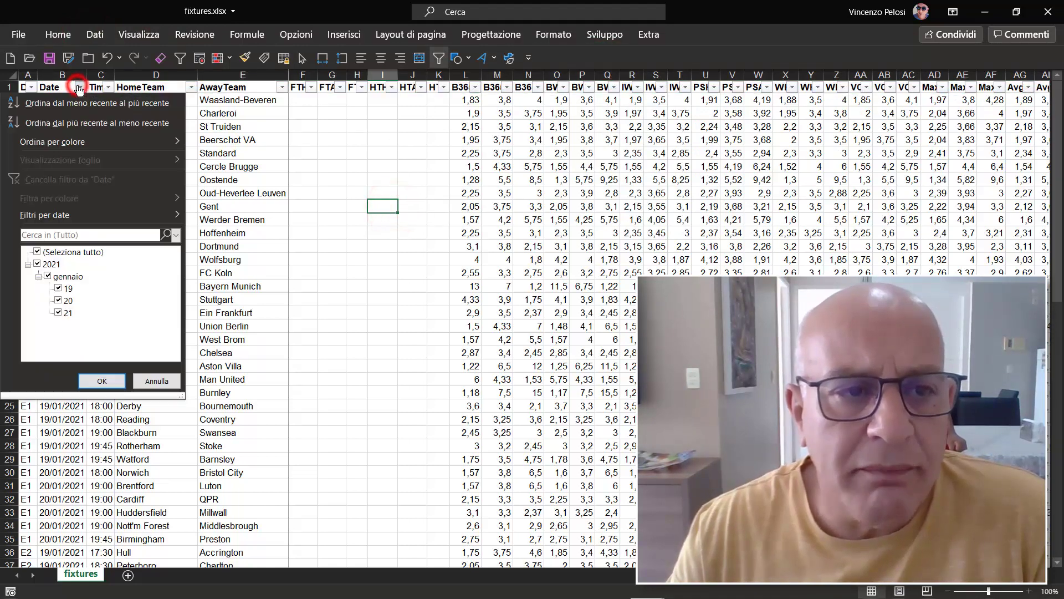
click(79, 103)
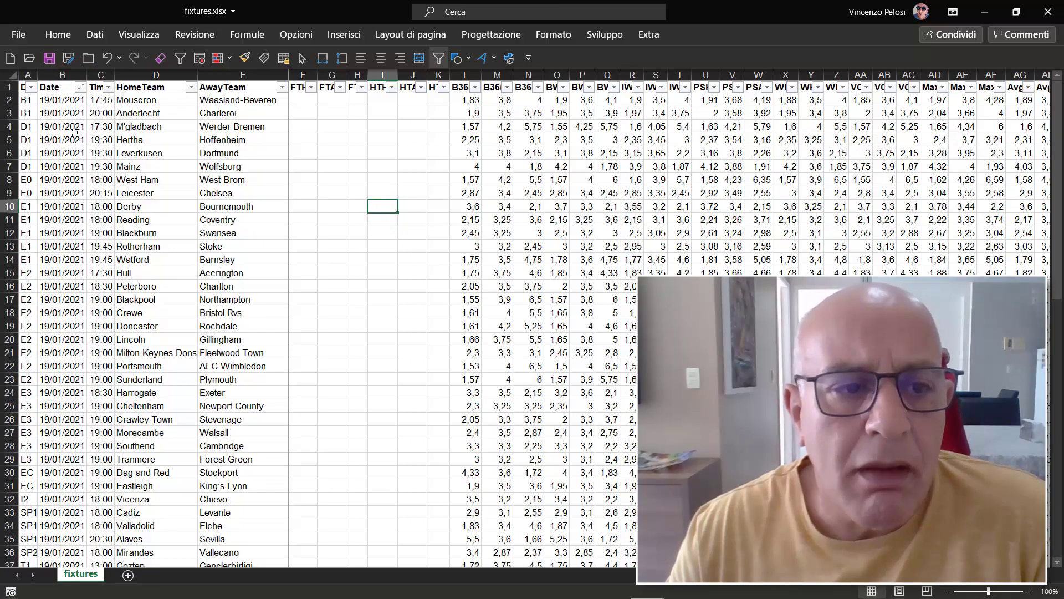
Scroll through the date-sorted fixtures and select the AwayTeam header cell
scroll(54, 355, down, 1)
scroll(56, 357, down, 4)
scroll(60, 360, down, 2)
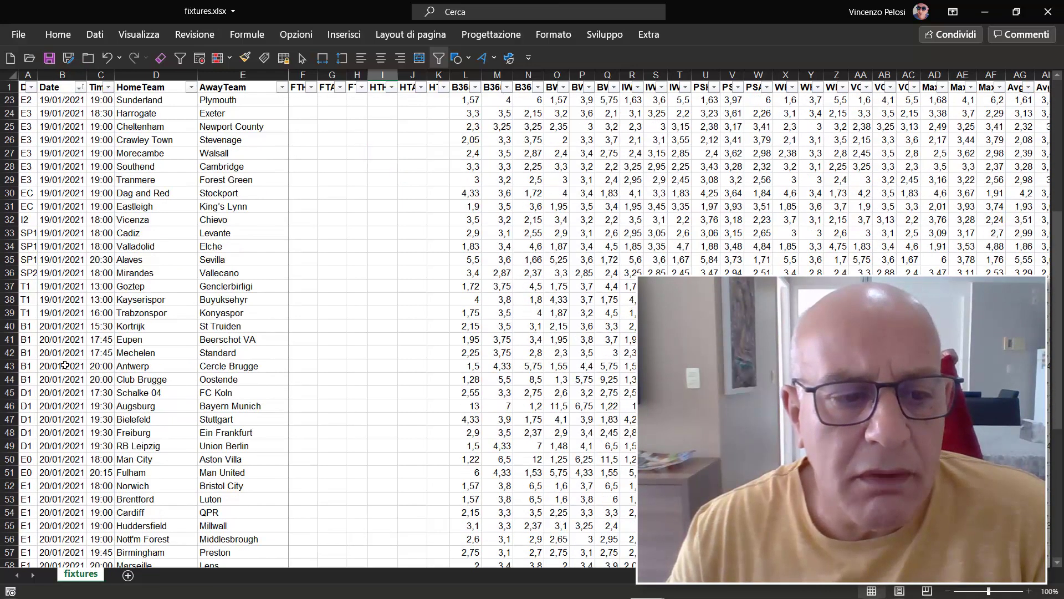
scroll(65, 365, down, 3)
scroll(65, 288, down, 2)
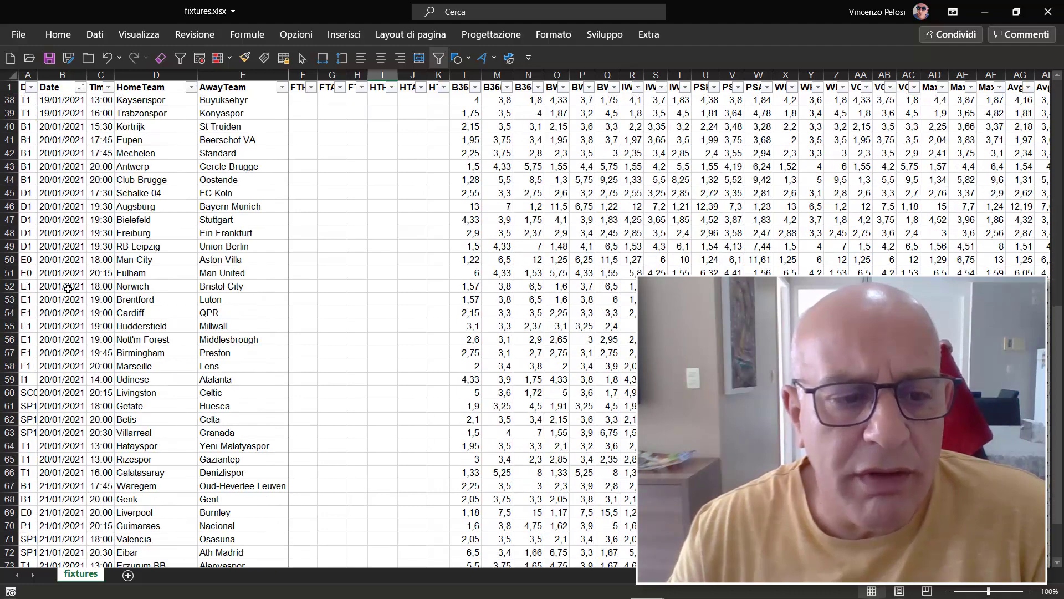
scroll(61, 310, down, 3)
scroll(57, 328, down, 2)
scroll(221, 360, up, 6)
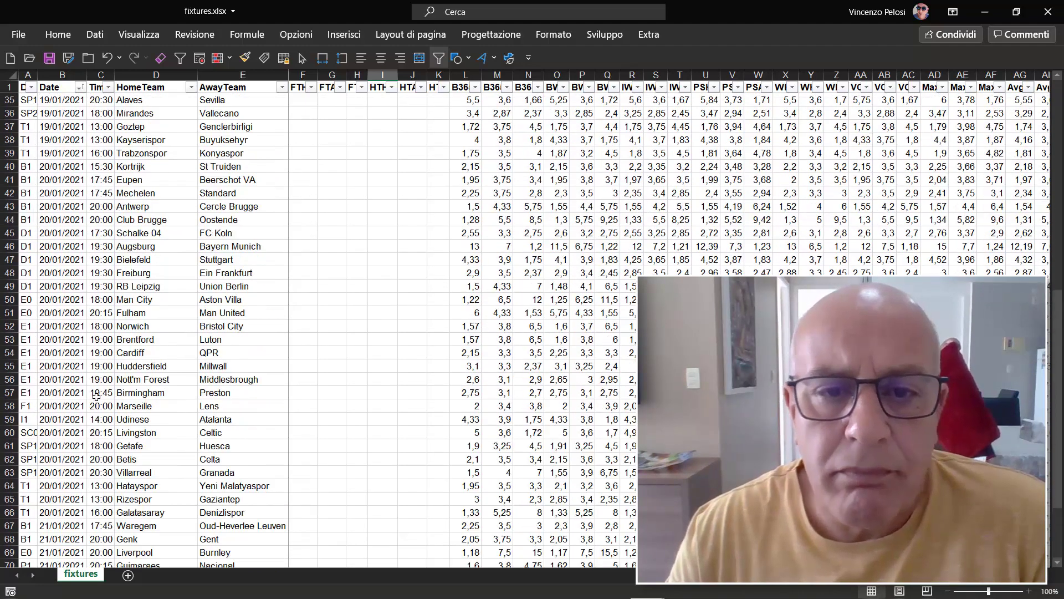
scroll(388, 289, up, 11)
click(412, 276)
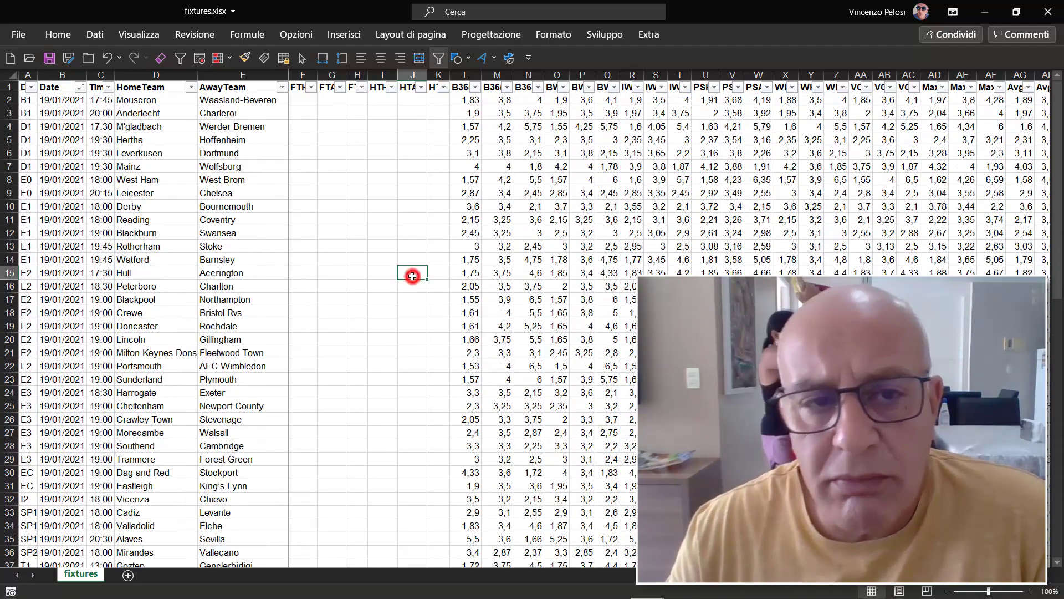
click(220, 87)
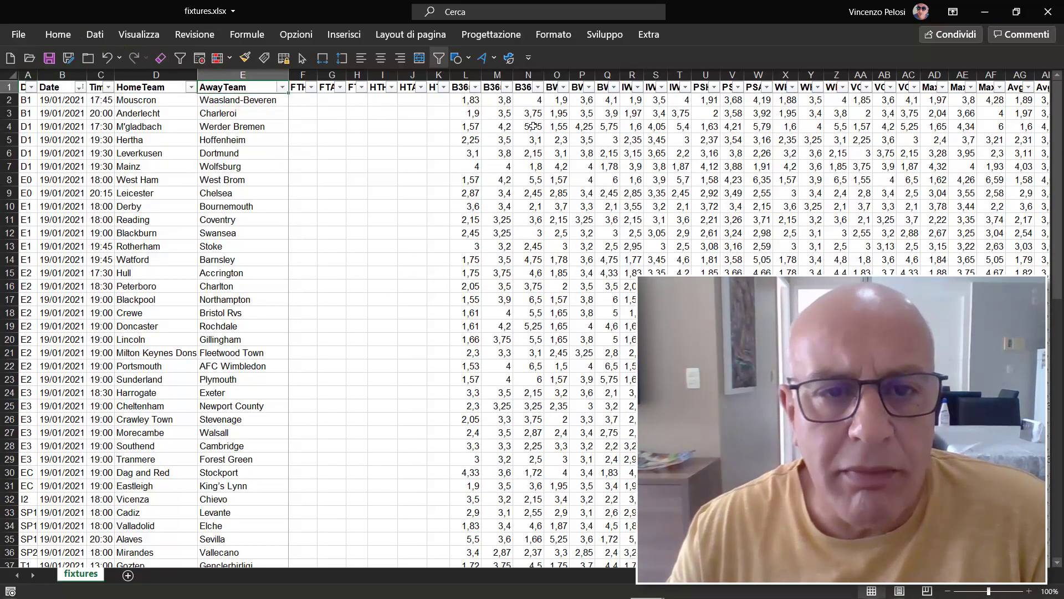
Remove the column filters, widen the Time column slightly, and return to the Betting-Data workbook
click(91, 35)
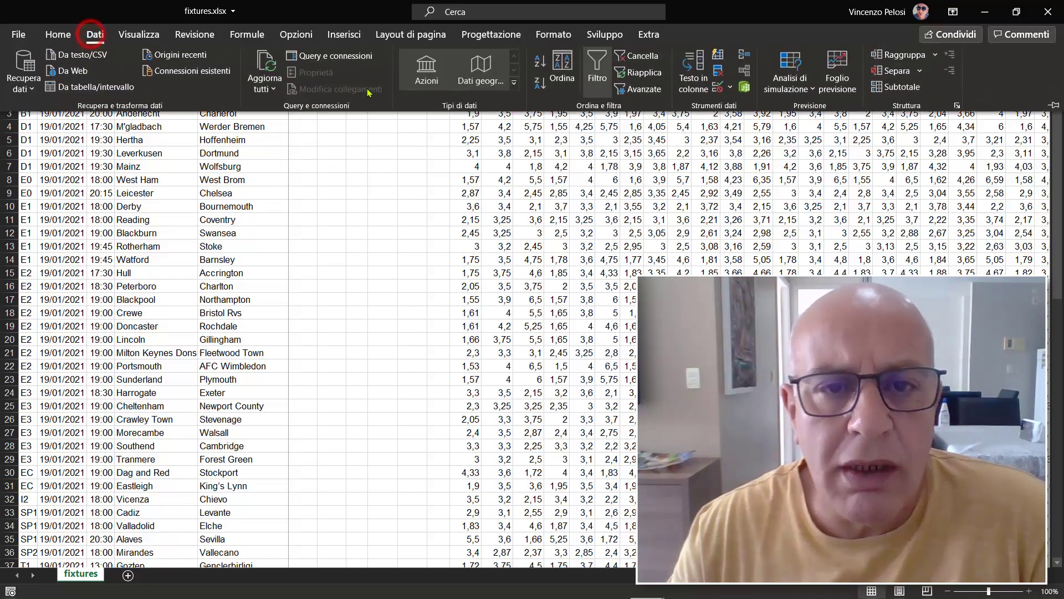
click(369, 246)
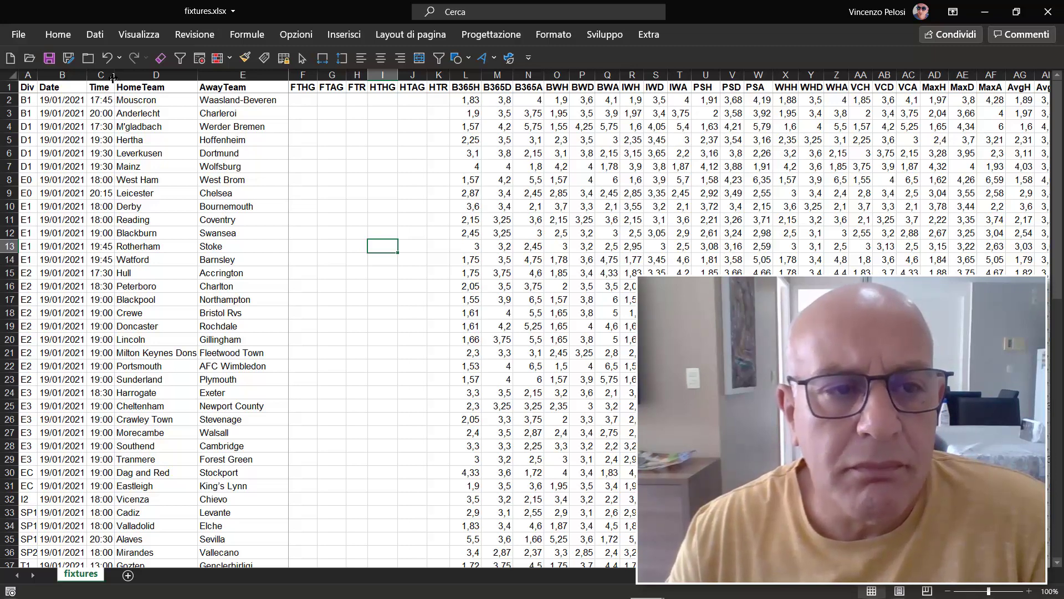
drag(113, 78, 118, 77)
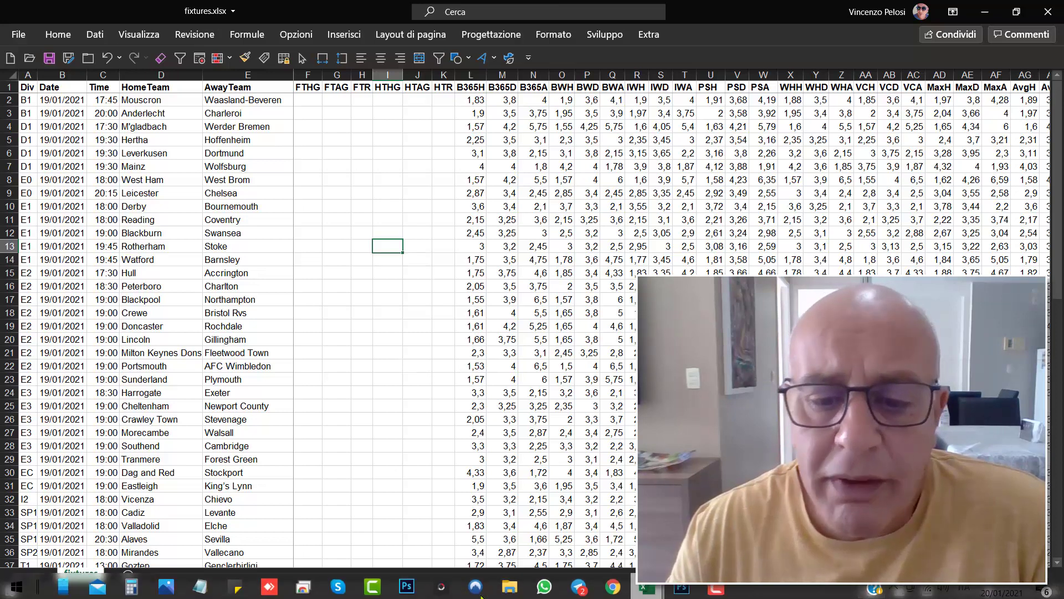
mouse_move(647, 585)
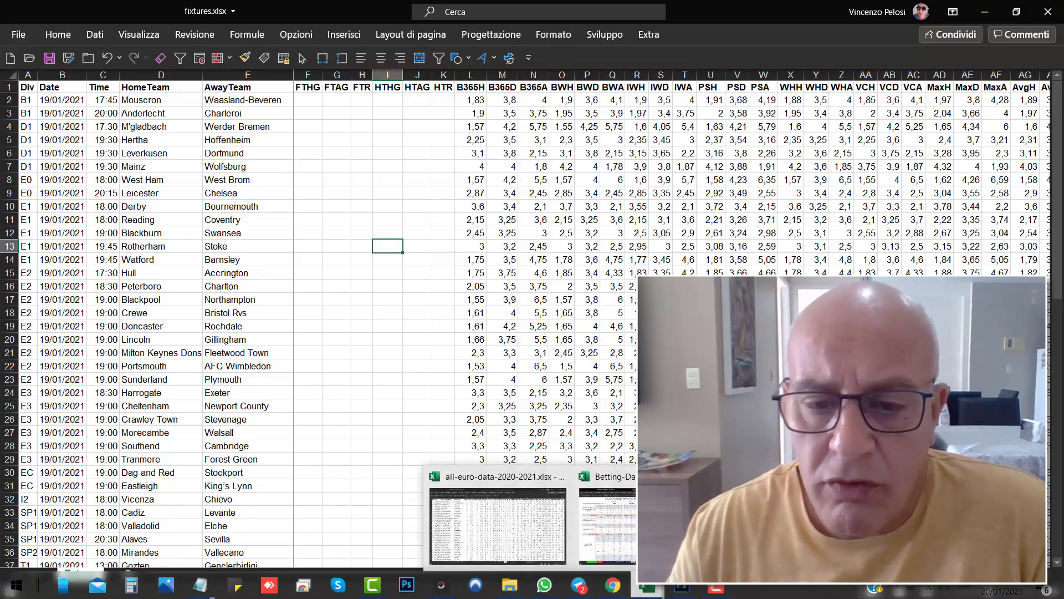
click(607, 521)
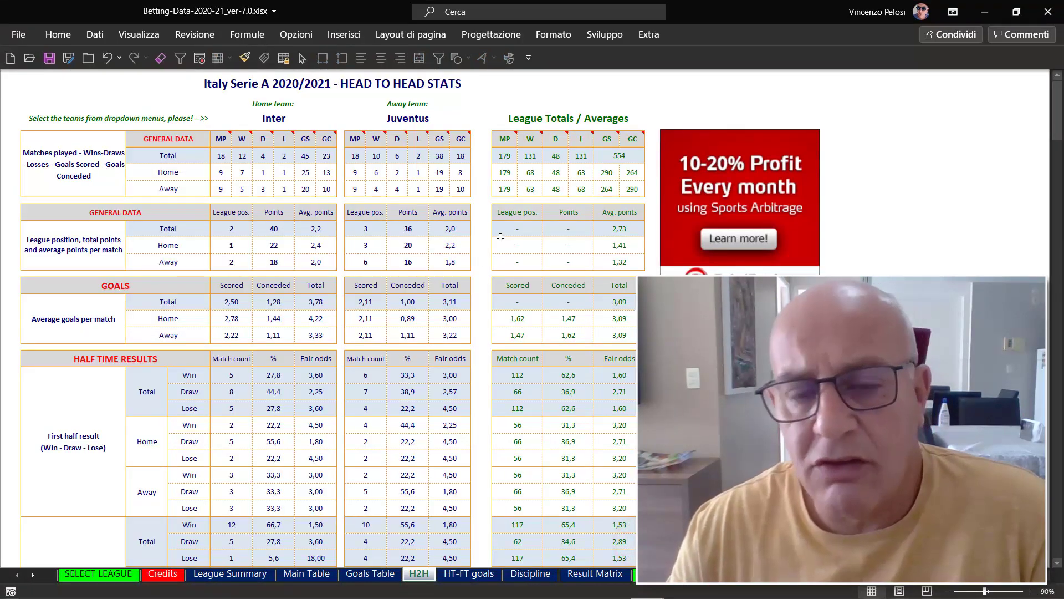